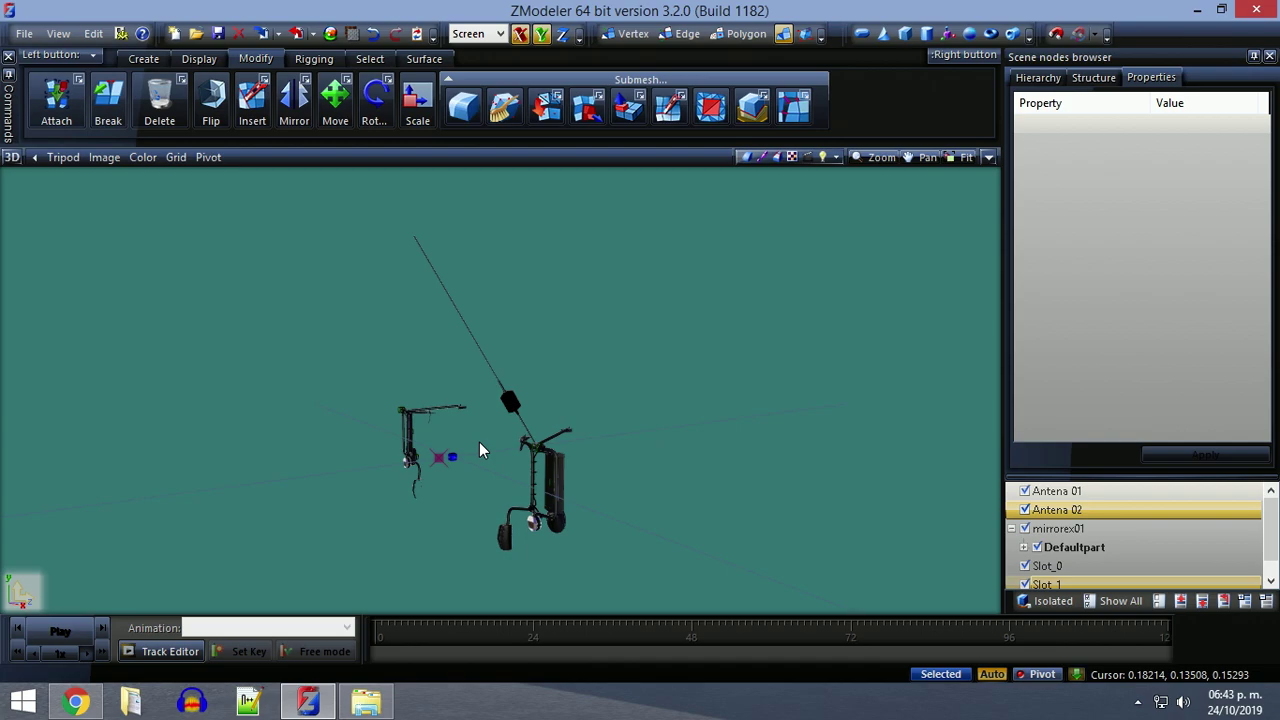
Display the scene's node structure and inspect the mirror arm and the antenna mount in the 3D view.
middle_click_drag(479, 443, 450, 512)
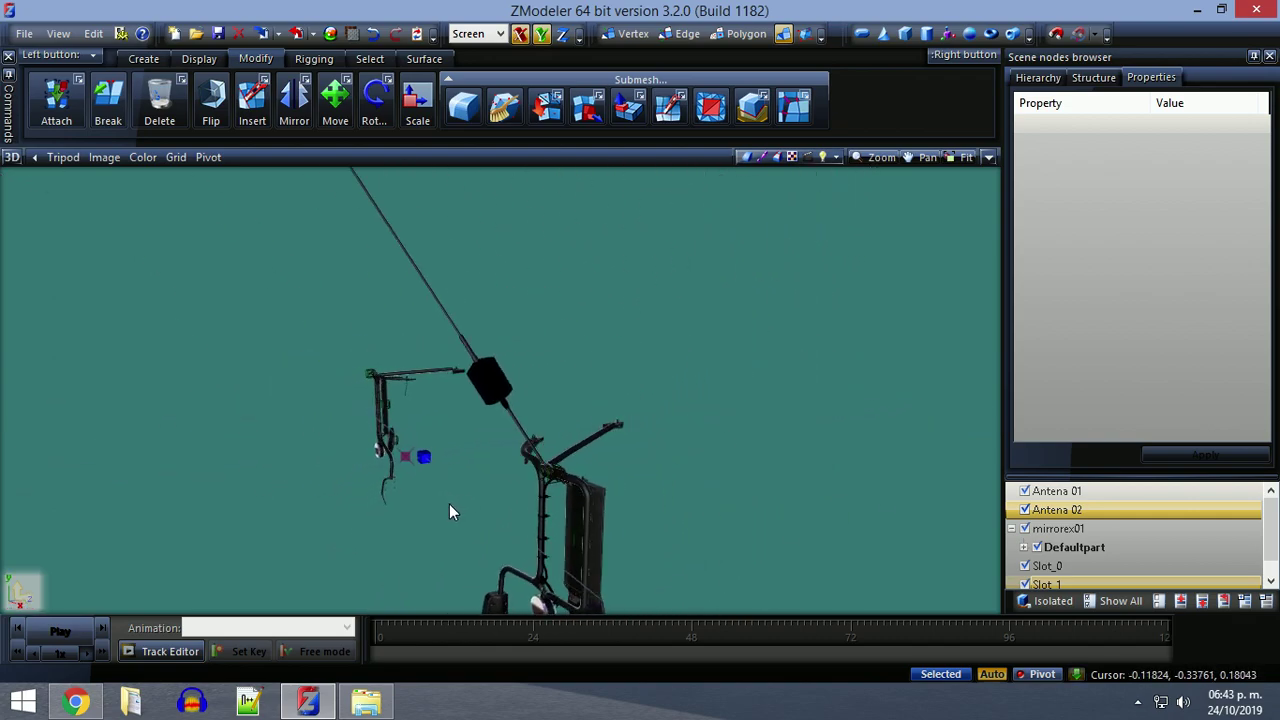
left_click(1093, 78)
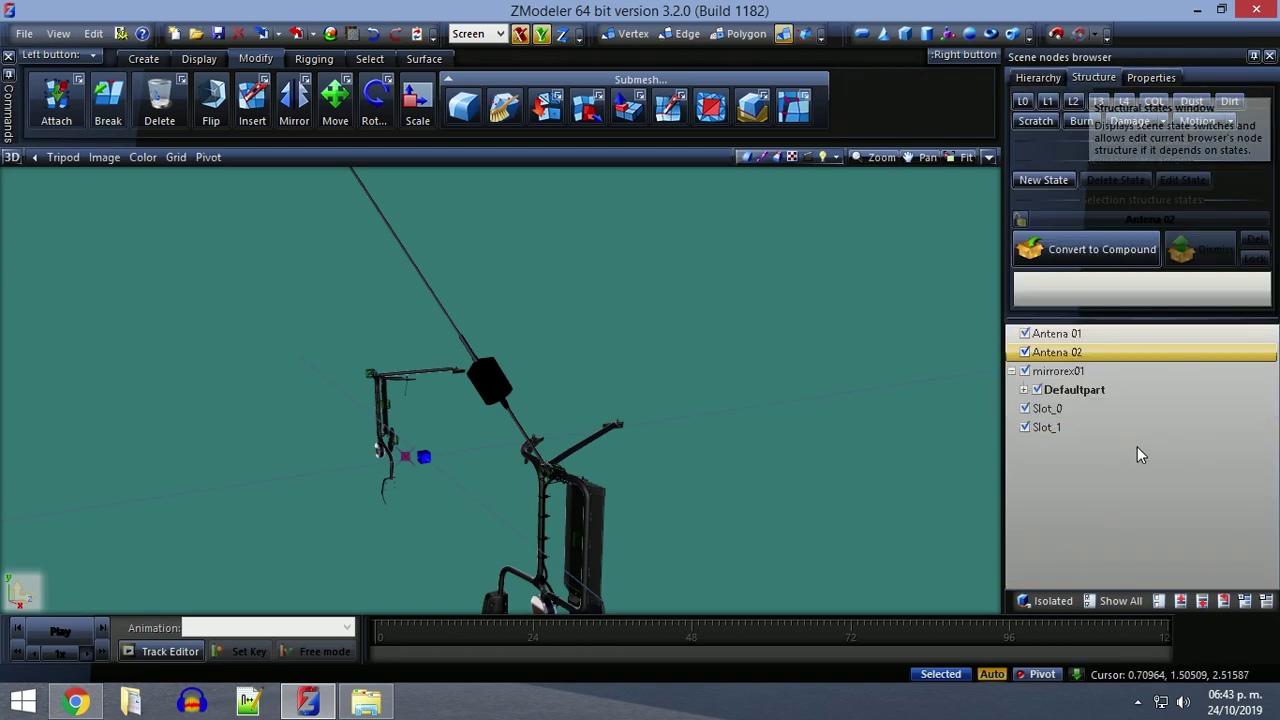
left_click(1024, 409)
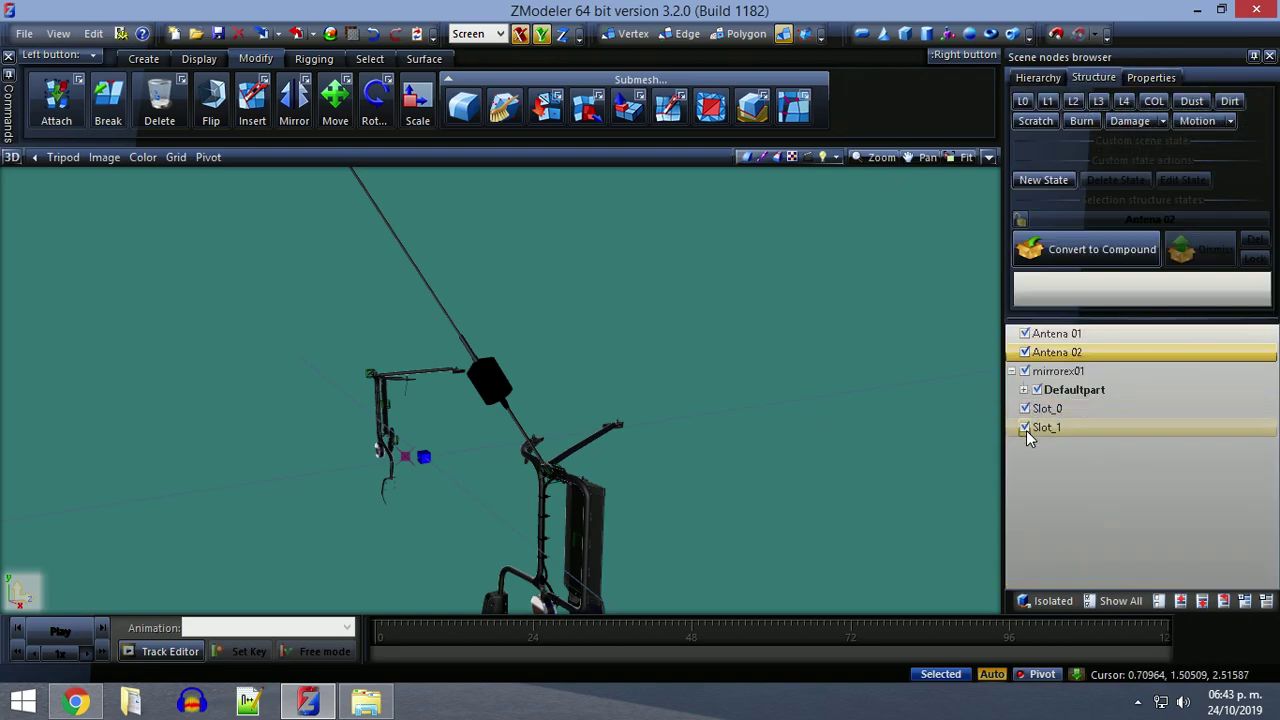
middle_click_drag(663, 529, 693, 535)
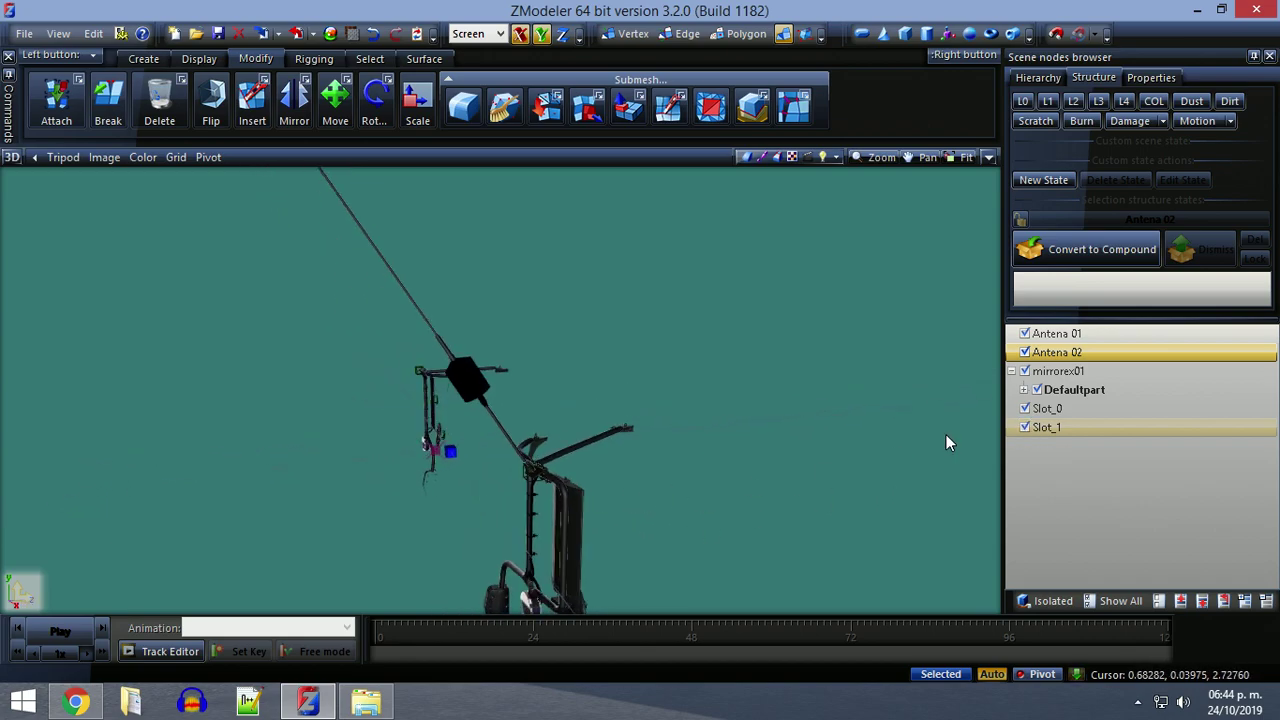
middle_click_drag(762, 468, 477, 477)
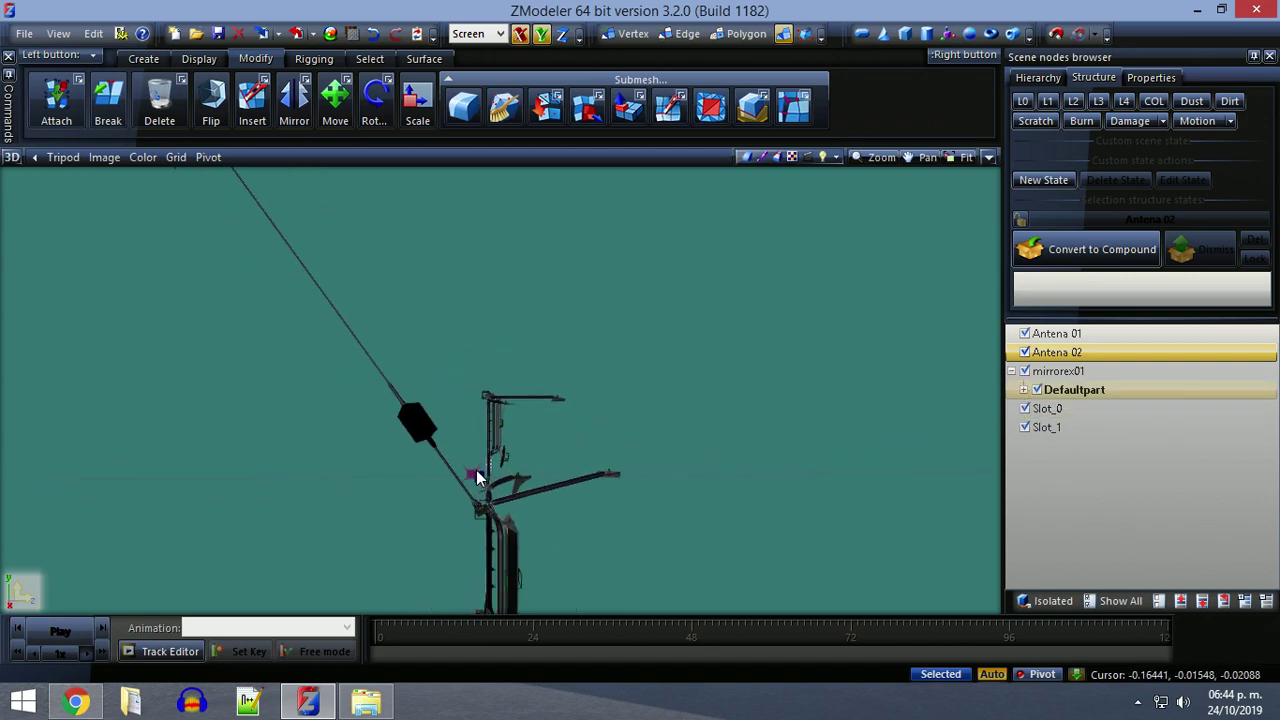
middle_click_drag(483, 521, 500, 495)
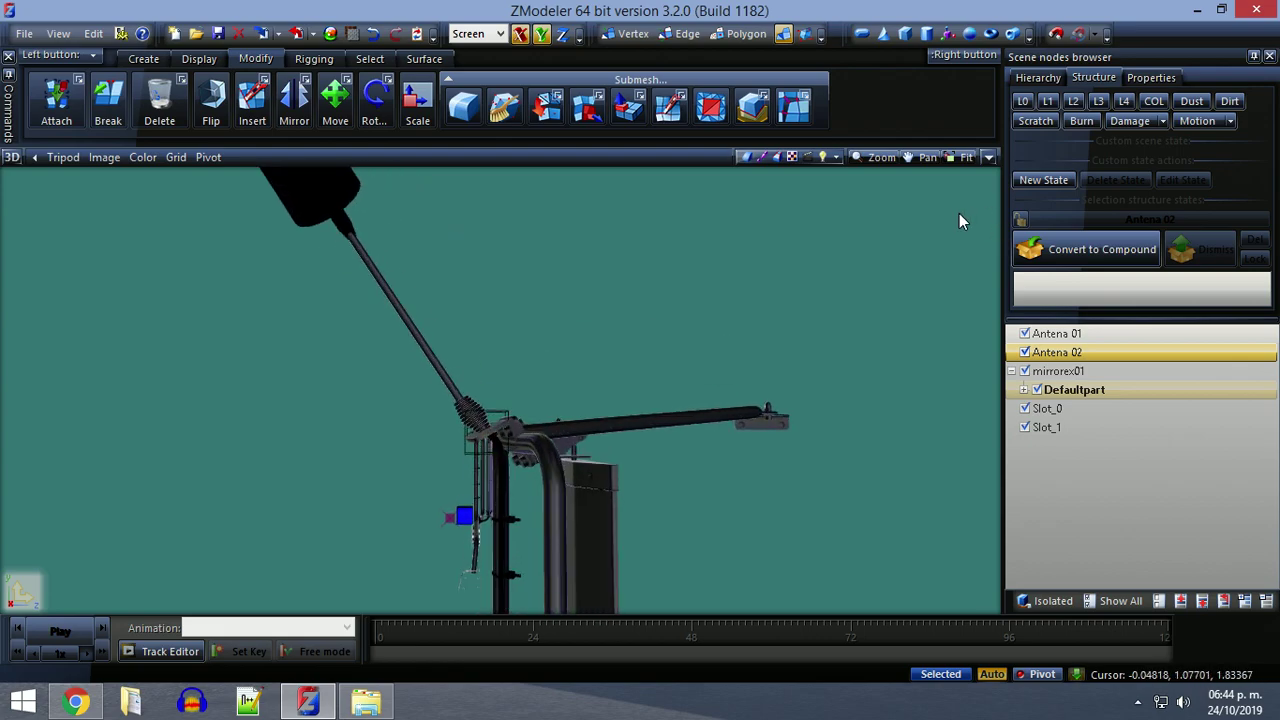
Switch to the Left wireframe view and examine where the antenna's base meets the mirror bracket and slot locator.
left_click(988, 157)
left_click(988, 157)
scroll(531, 429, "up", 3)
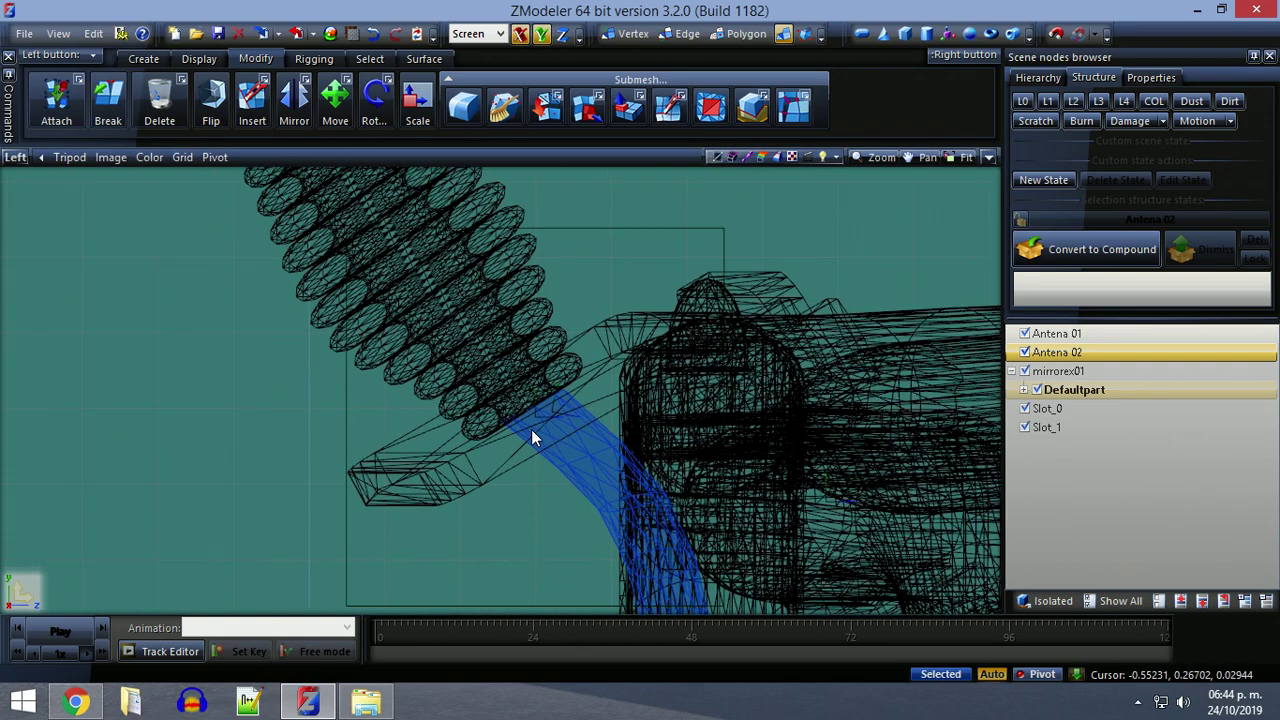
scroll(623, 441, "down", 2)
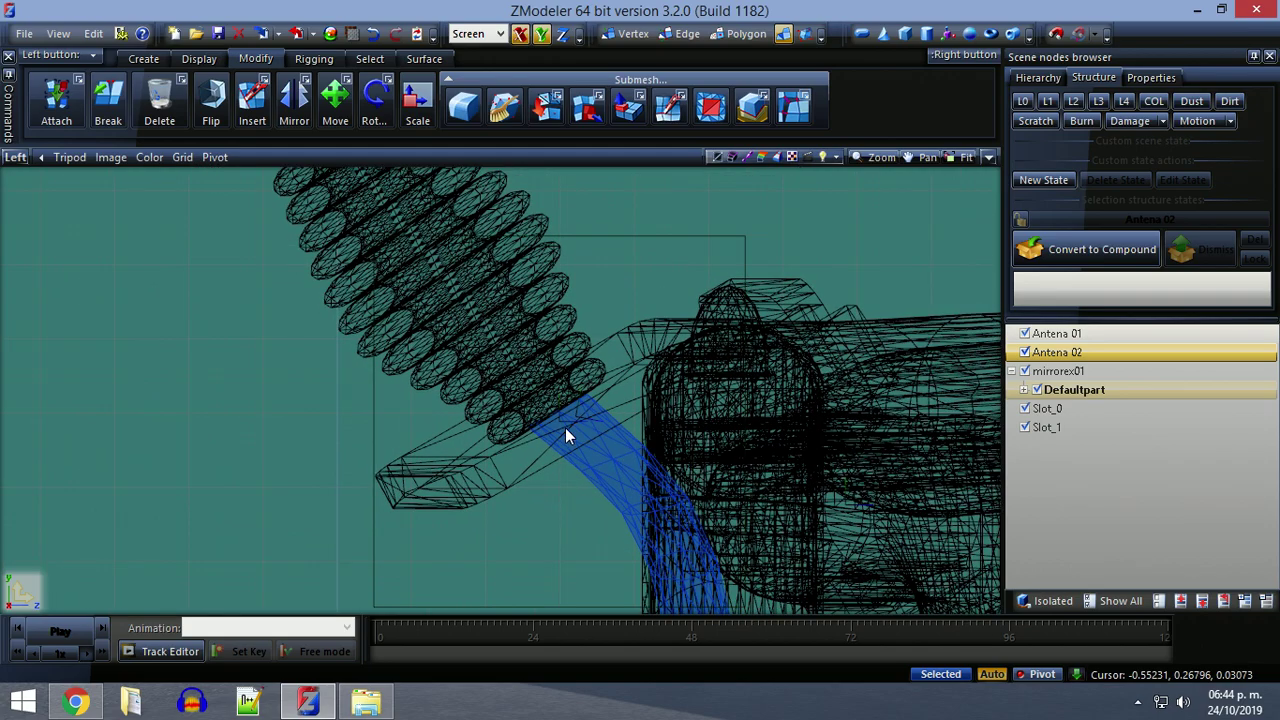
scroll(565, 427, "down", 1)
scroll(566, 426, "up", 2)
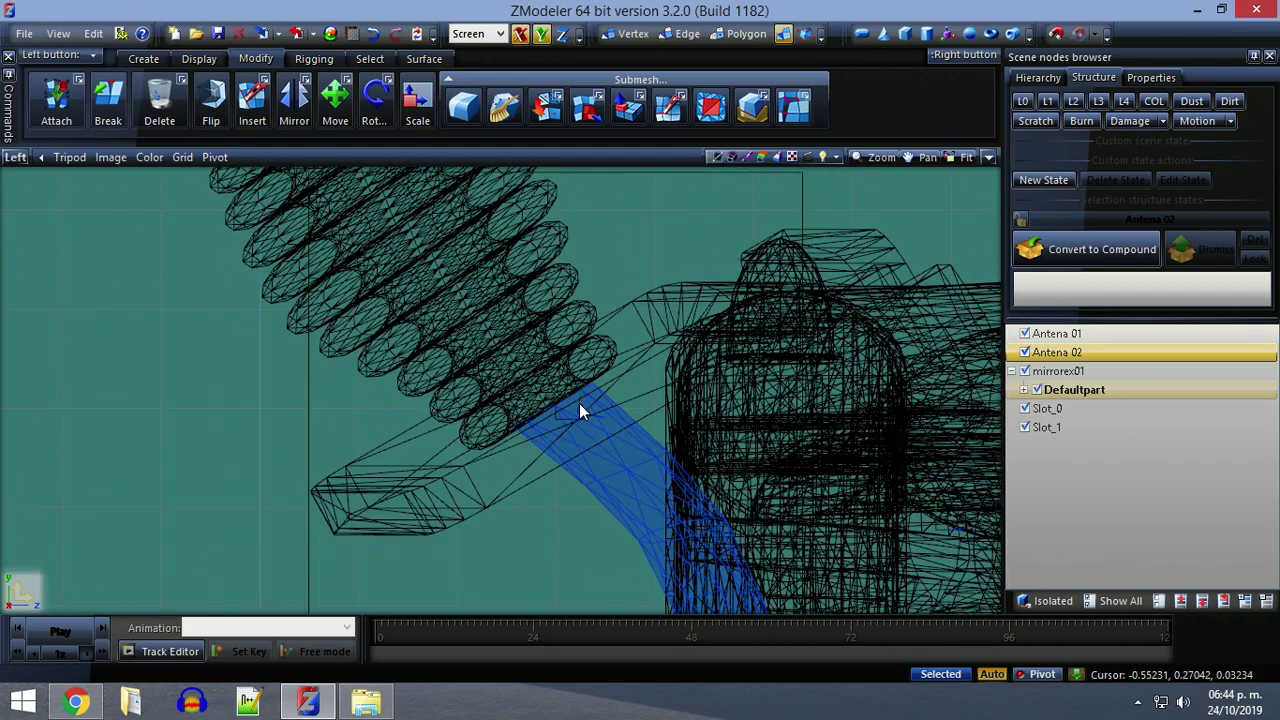
scroll(579, 404, "up", 1)
left_click(528, 350)
scroll(535, 374, "down", 3)
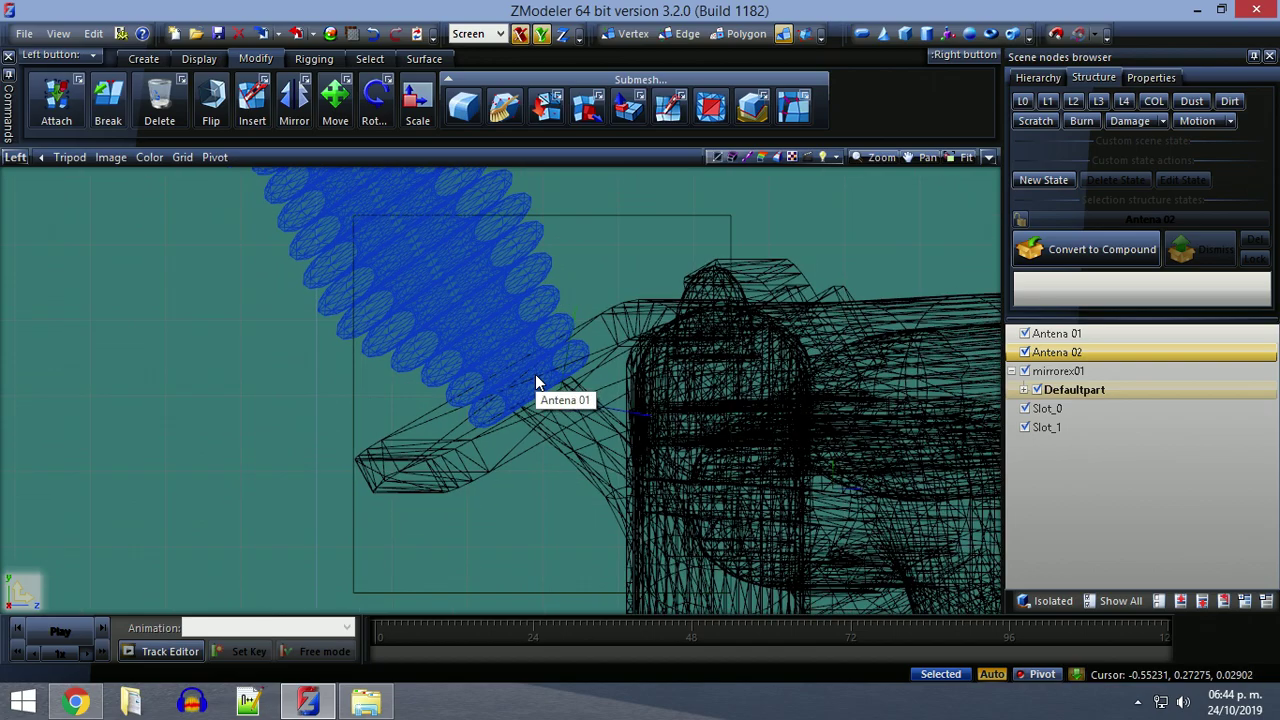
scroll(537, 378, "down", 3)
left_click(688, 398)
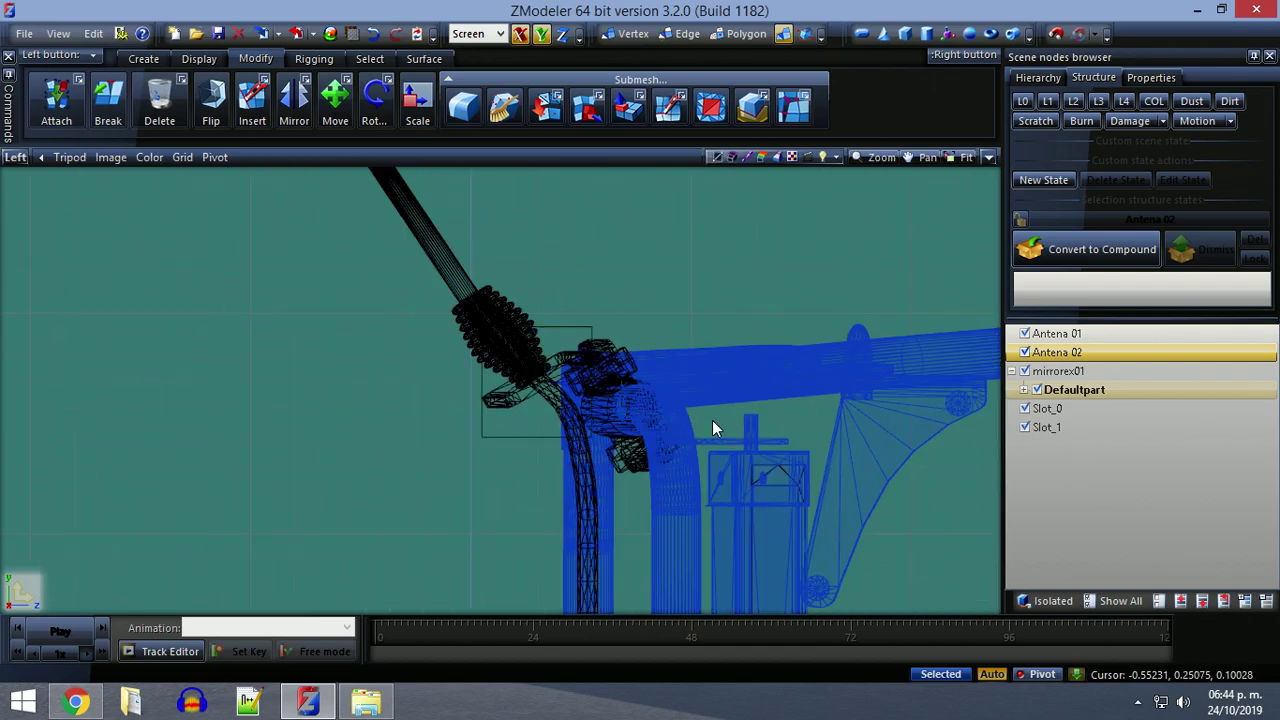
Hide mirrorex01, Slot_0 and Slot_1, leaving the two antennas visible, and select Antena 01 and Antena 02.
left_click(1025, 372)
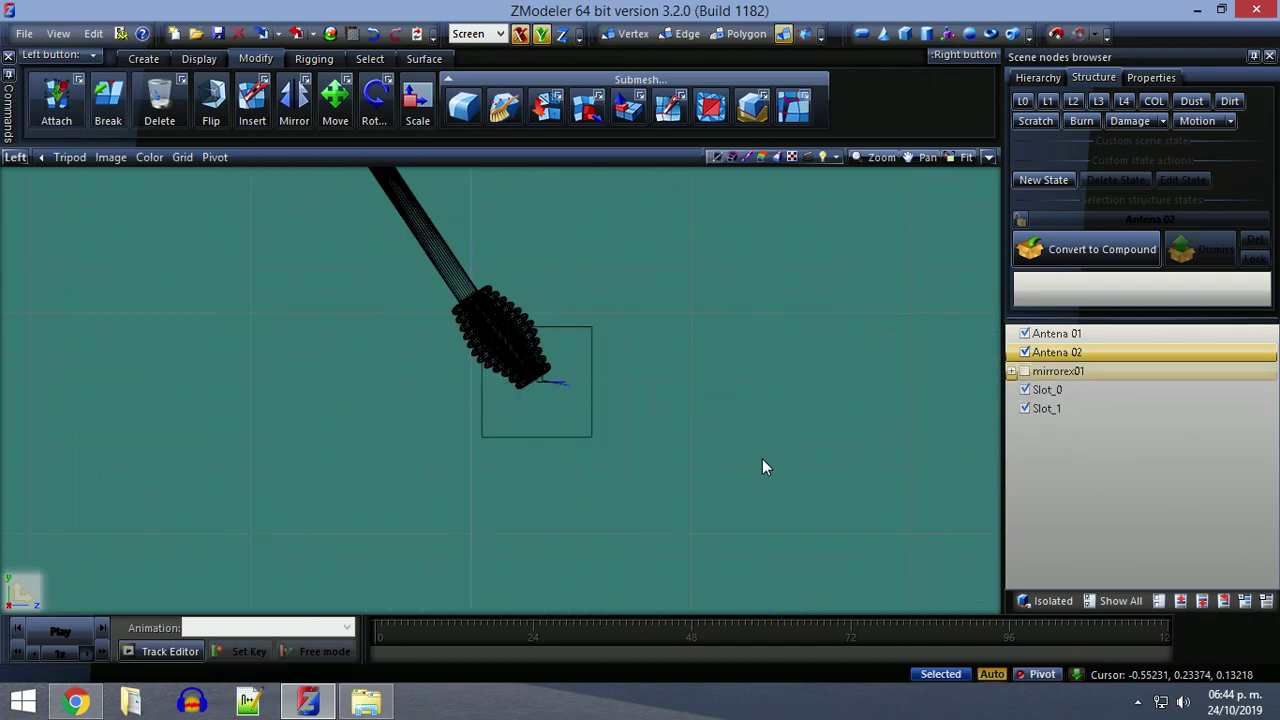
left_click(1025, 390)
middle_click_drag(754, 459, 664, 527)
scroll(662, 519, "down", 4)
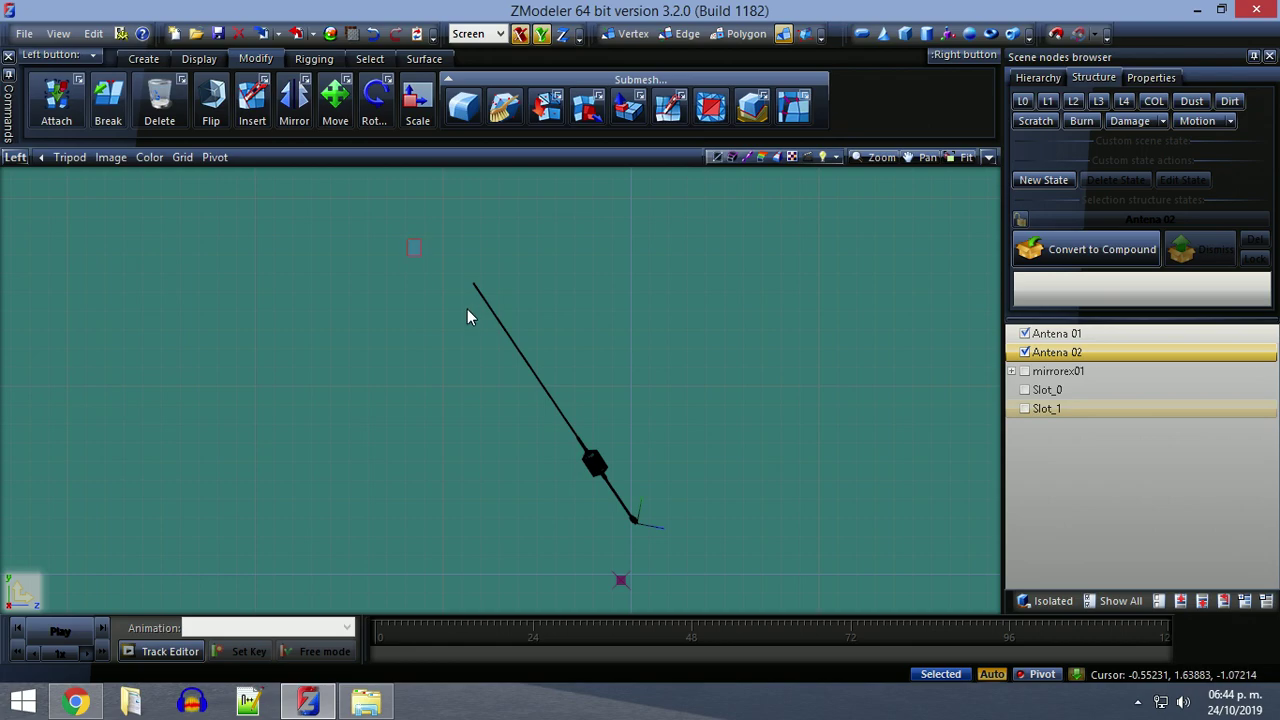
left_click(663, 540)
Limit the Rotate tool to axes only, with Rotate Geometry off, and rotate the selected antennas' tilted local axes toward horizontal.
left_click(384, 92)
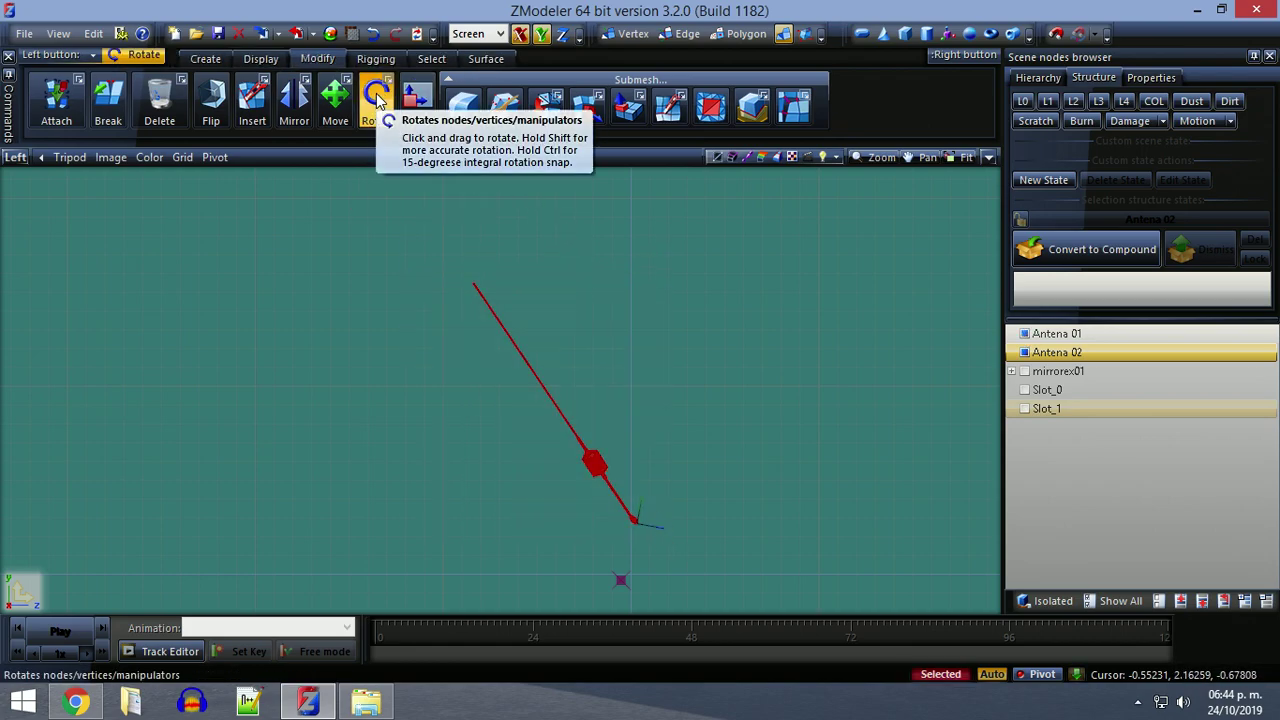
mouse_move(389, 82)
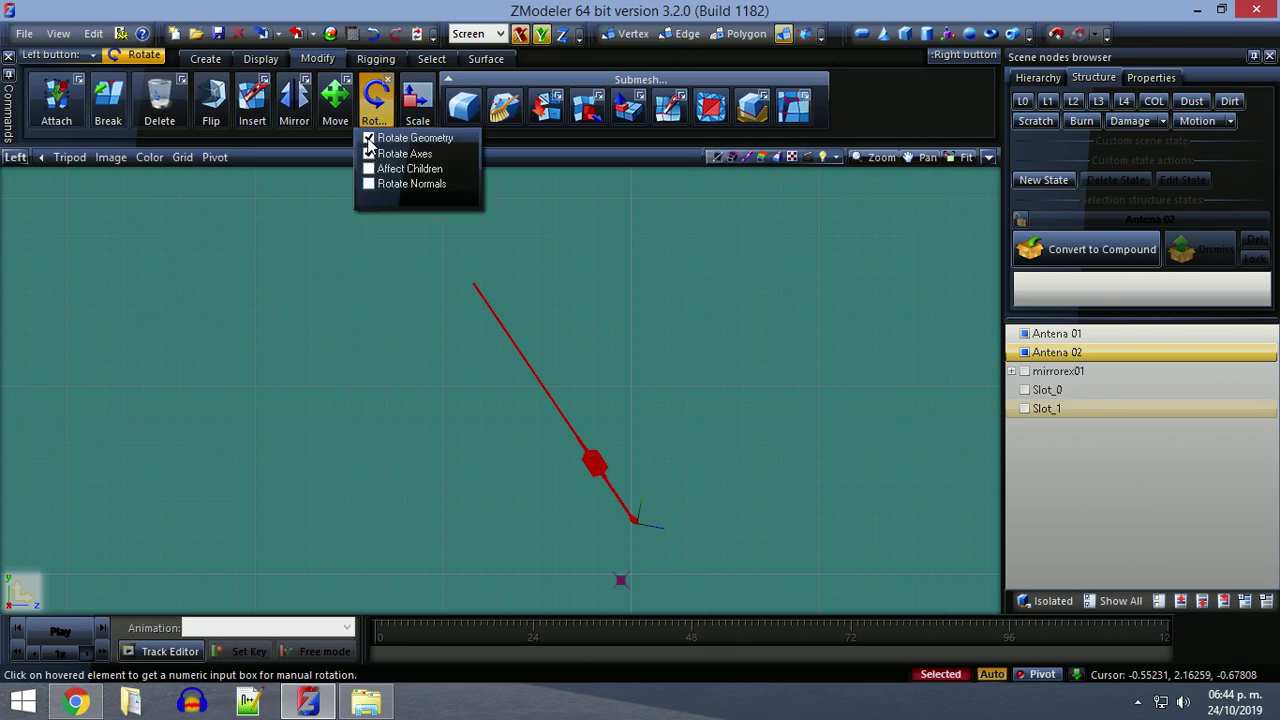
left_click_drag(566, 503, 653, 553)
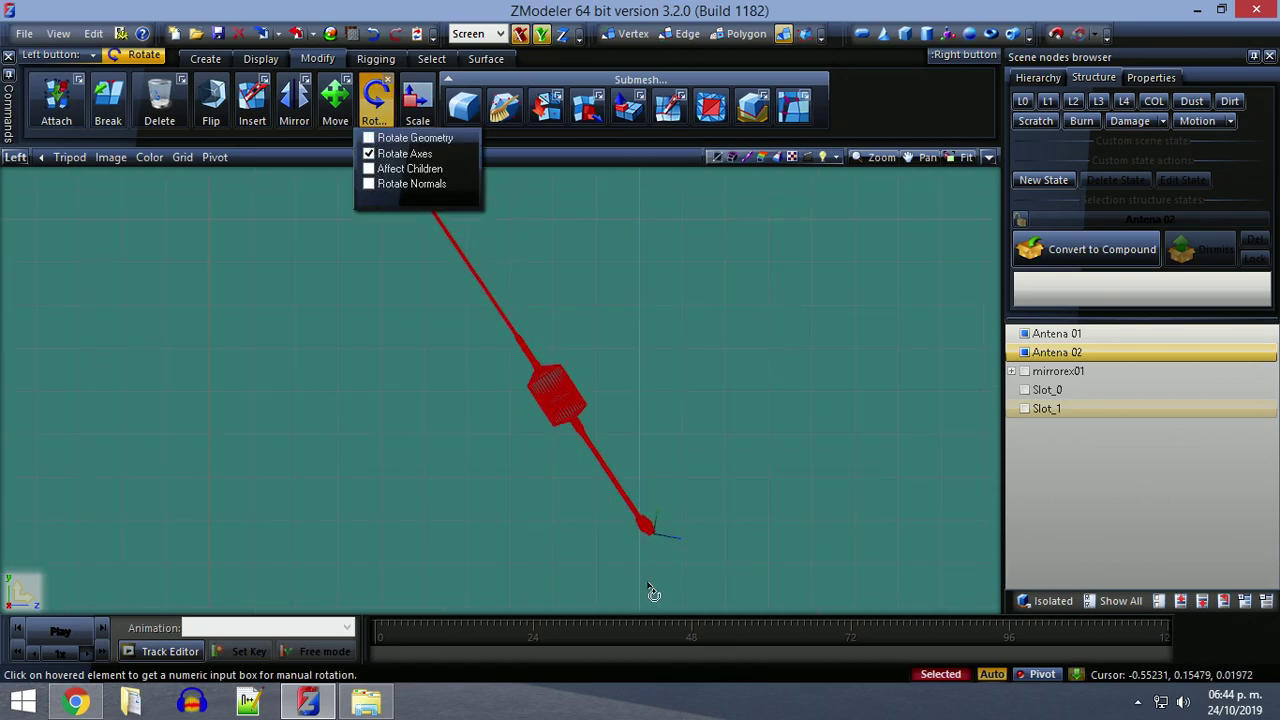
left_click(653, 591)
key("ctrl+z")
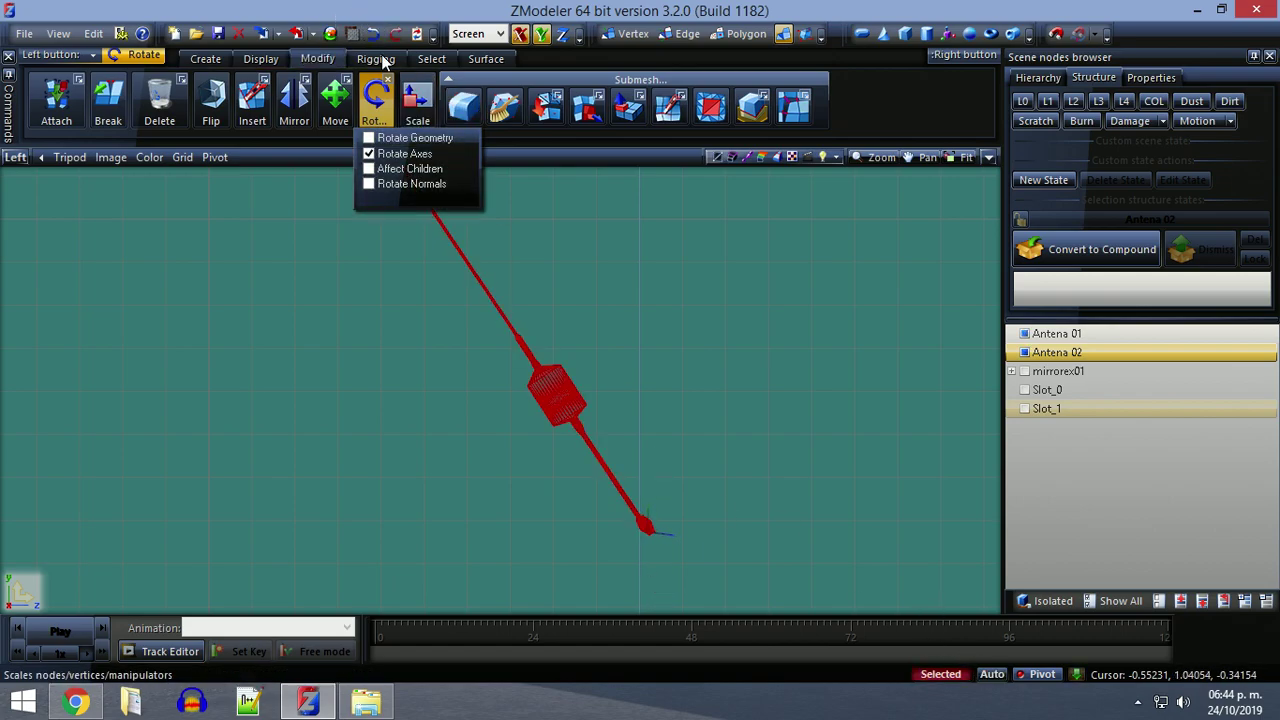
Show Slot_0 and Slot_1 and fine-rotate the antennas' axes until they are parallel to the slot axes.
left_click_drag(1024, 389, 1024, 408)
left_click_drag(688, 577, 650, 535)
scroll(650, 534, "up", 5)
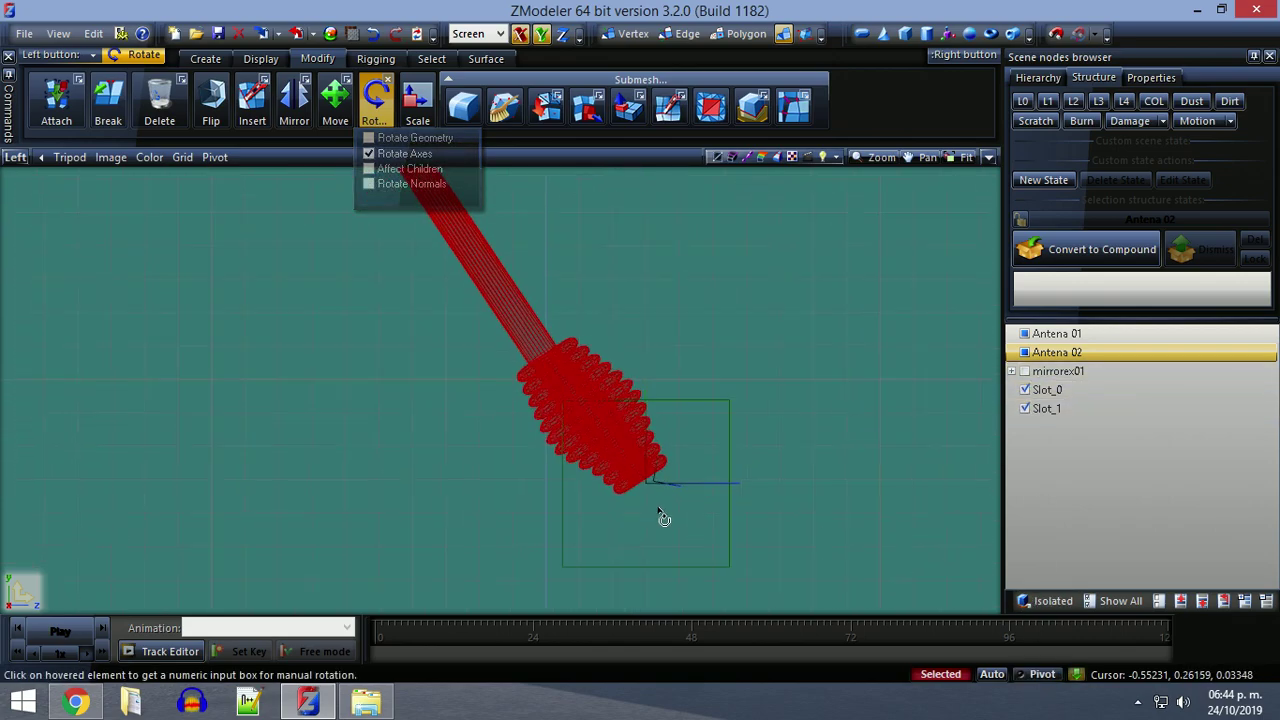
scroll(632, 492, "up", 4)
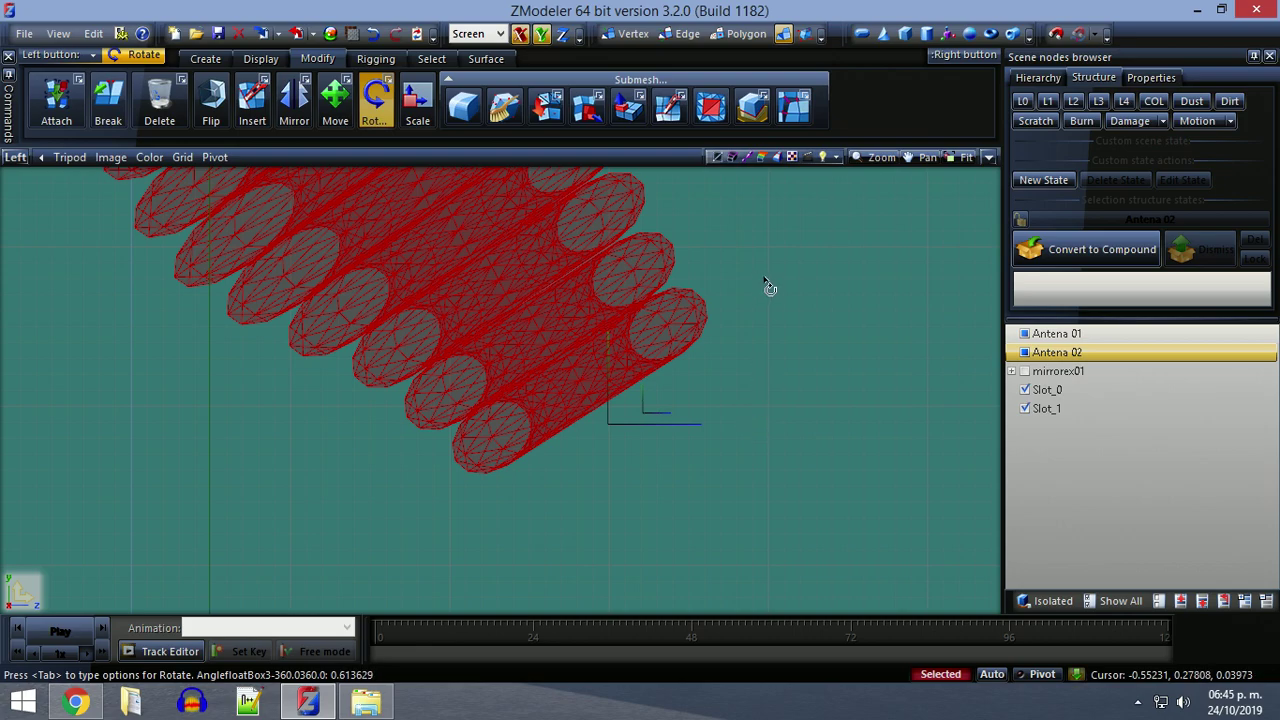
left_click(334, 117)
left_click_drag(720, 517, 699, 527)
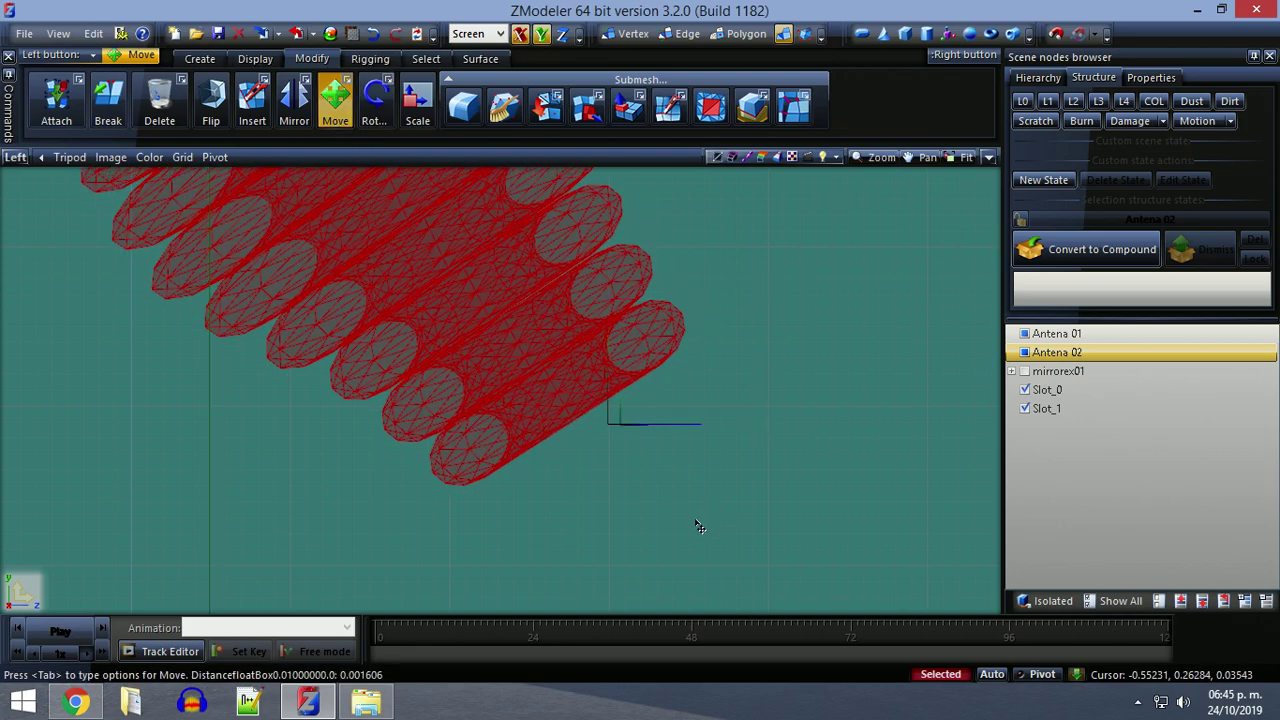
left_click(377, 35)
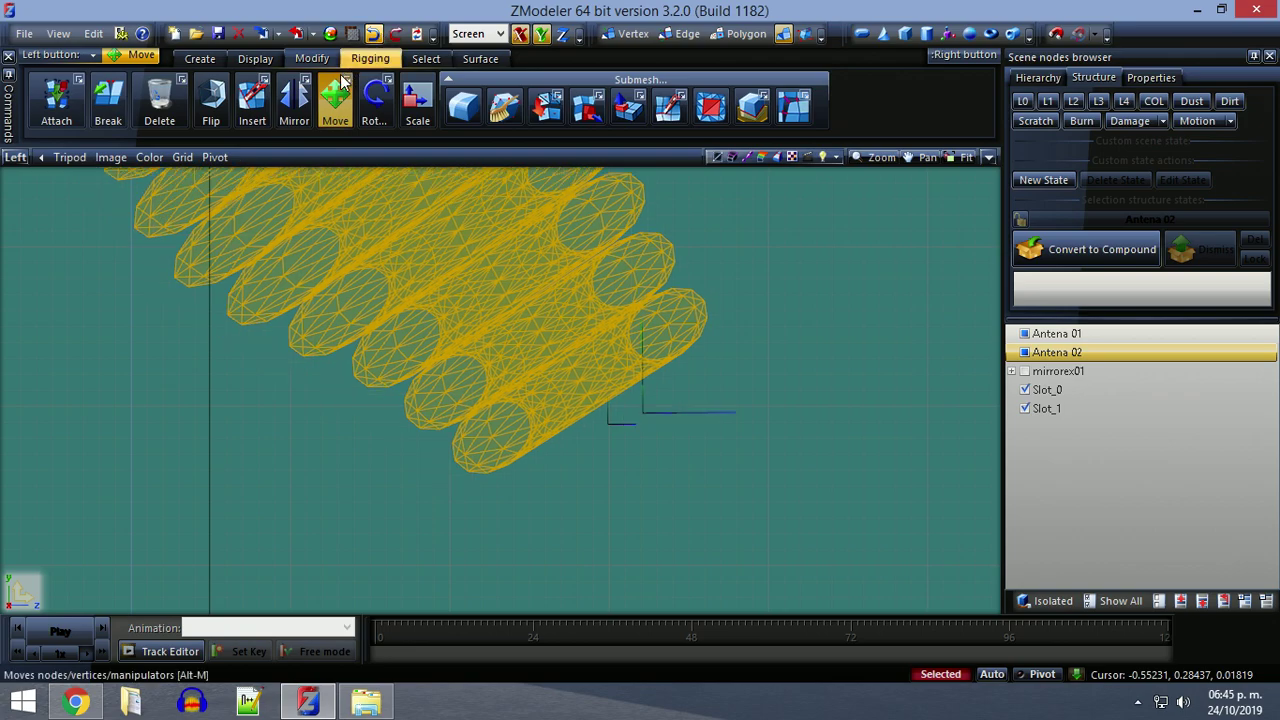
Enable Move Axes only and shift the antennas' axes onto the slot's origin, finishing with movement constrained to horizontal.
left_click(346, 80)
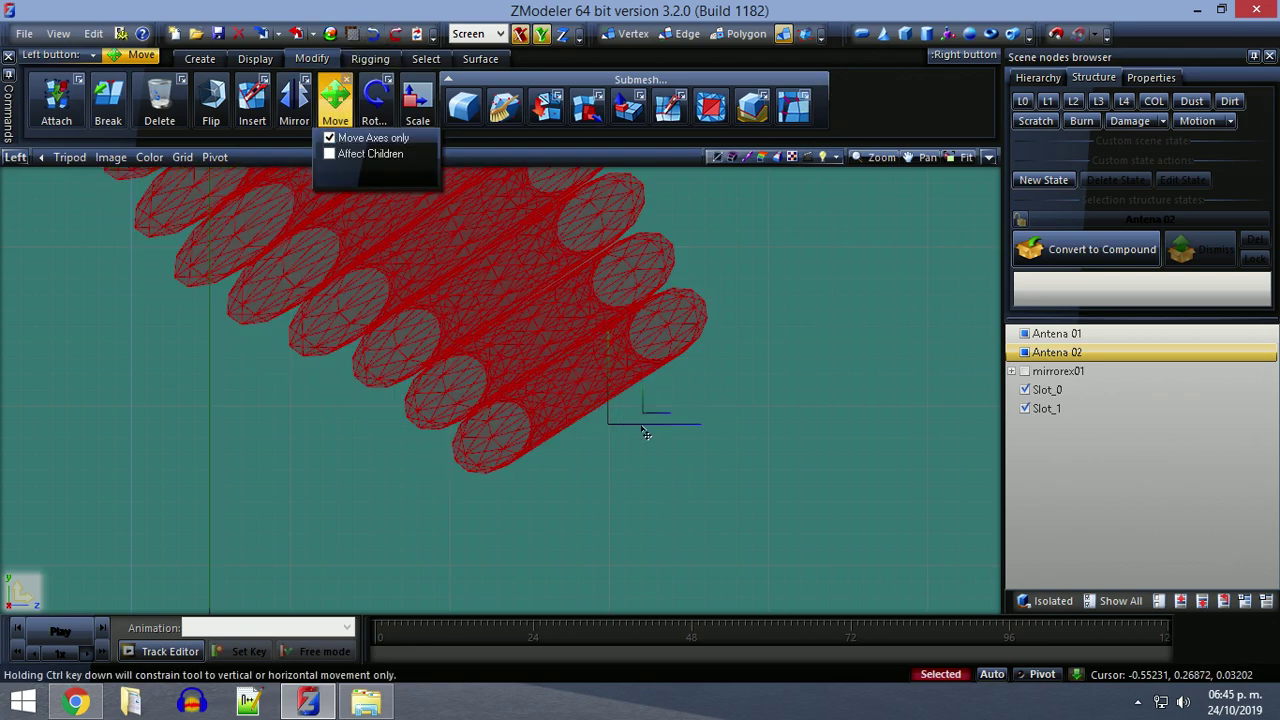
scroll(634, 401, "up", 4)
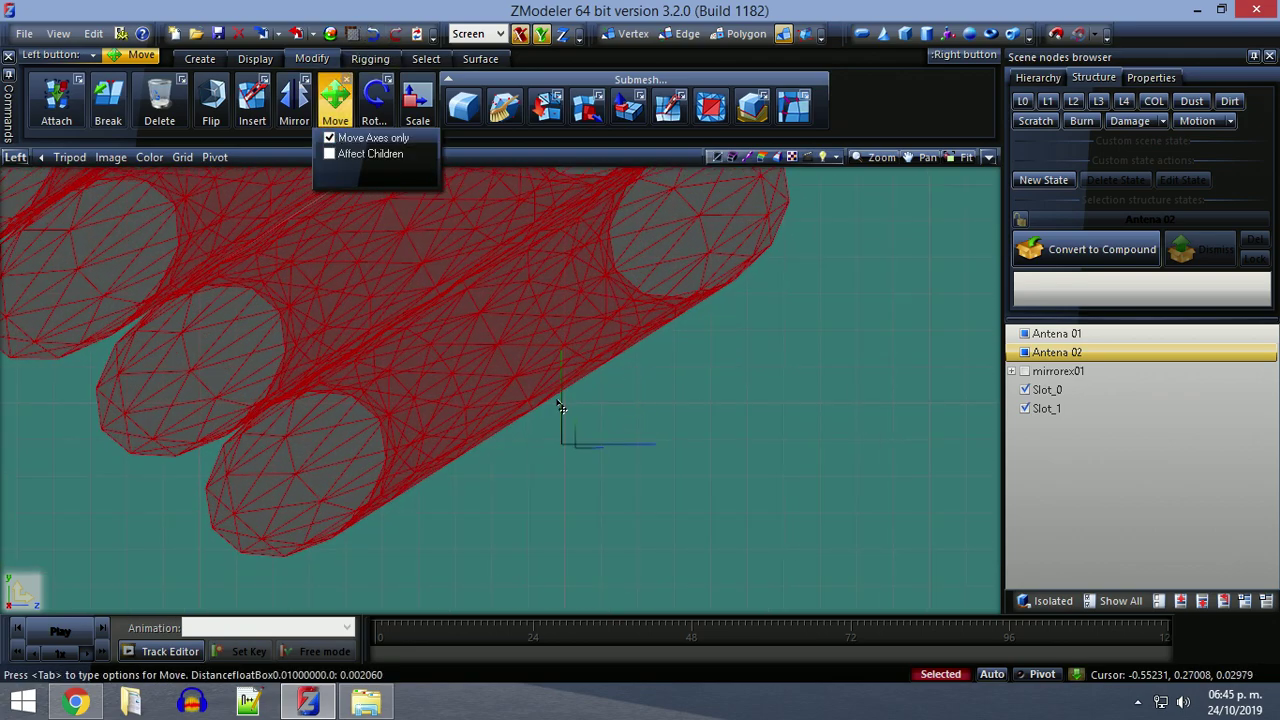
scroll(585, 420, "up", 4)
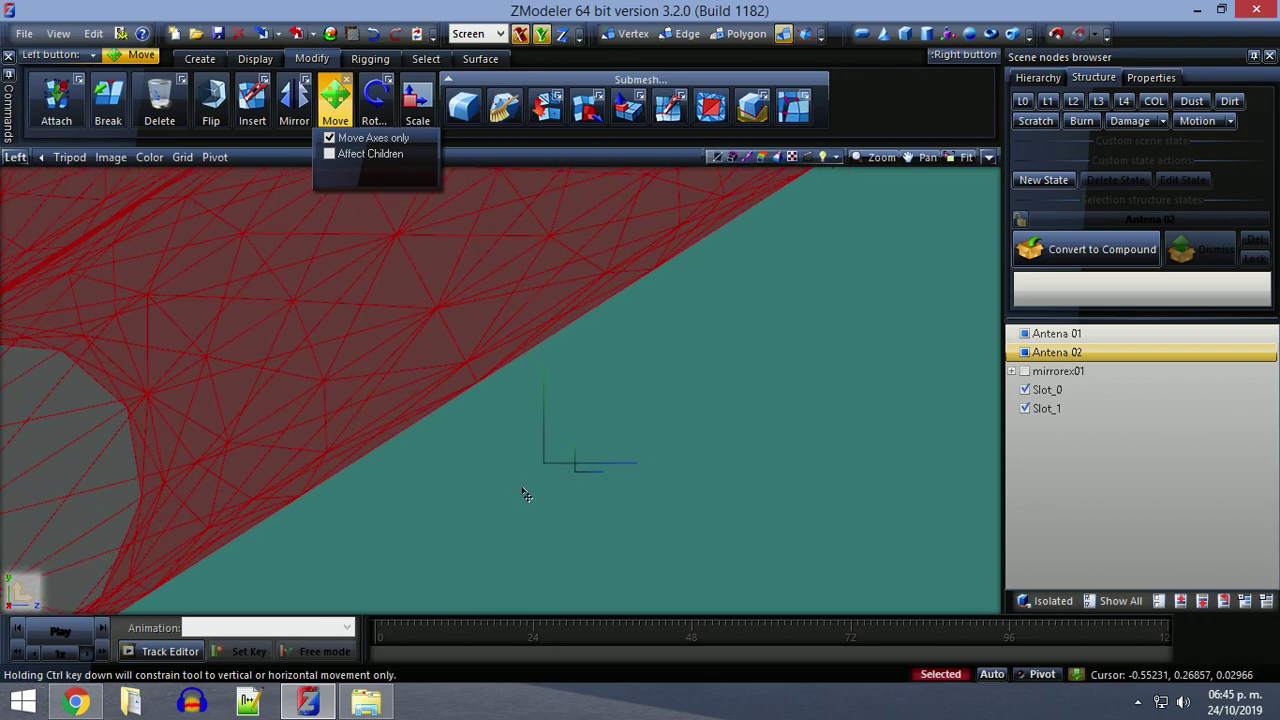
scroll(519, 485, "down", 2)
scroll(519, 485, "down", 1)
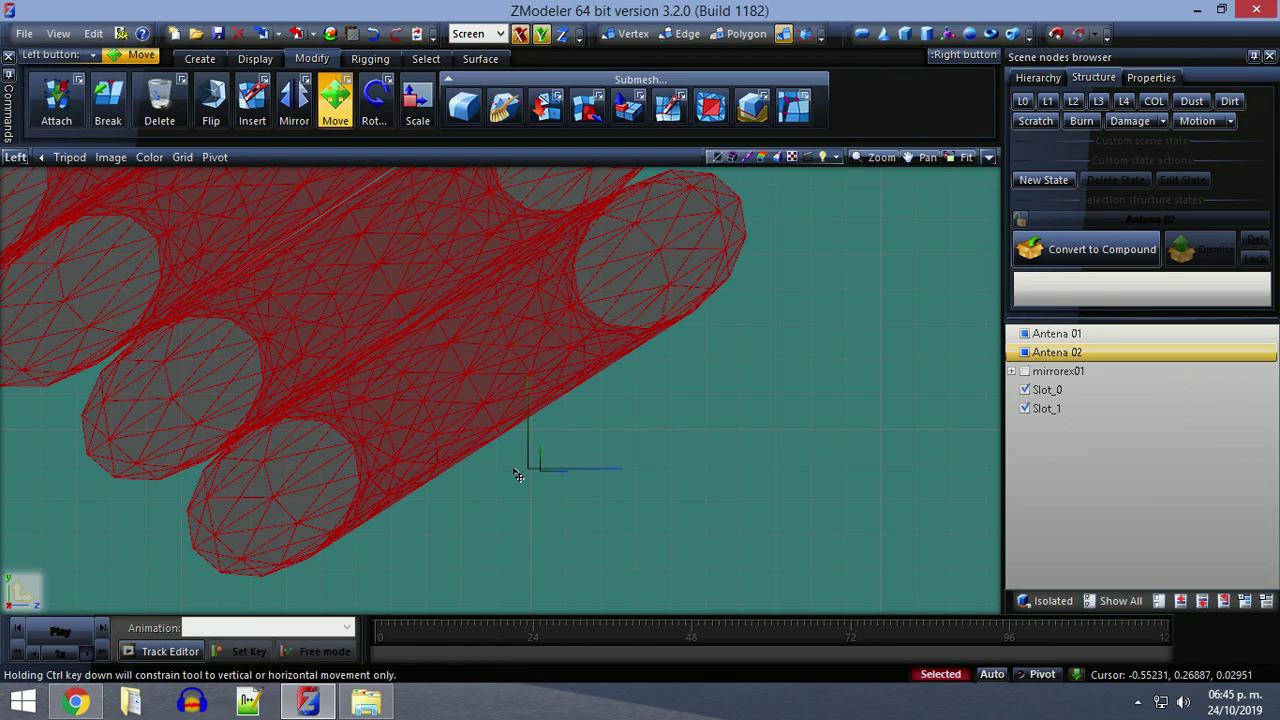
scroll(518, 476, "down", 1)
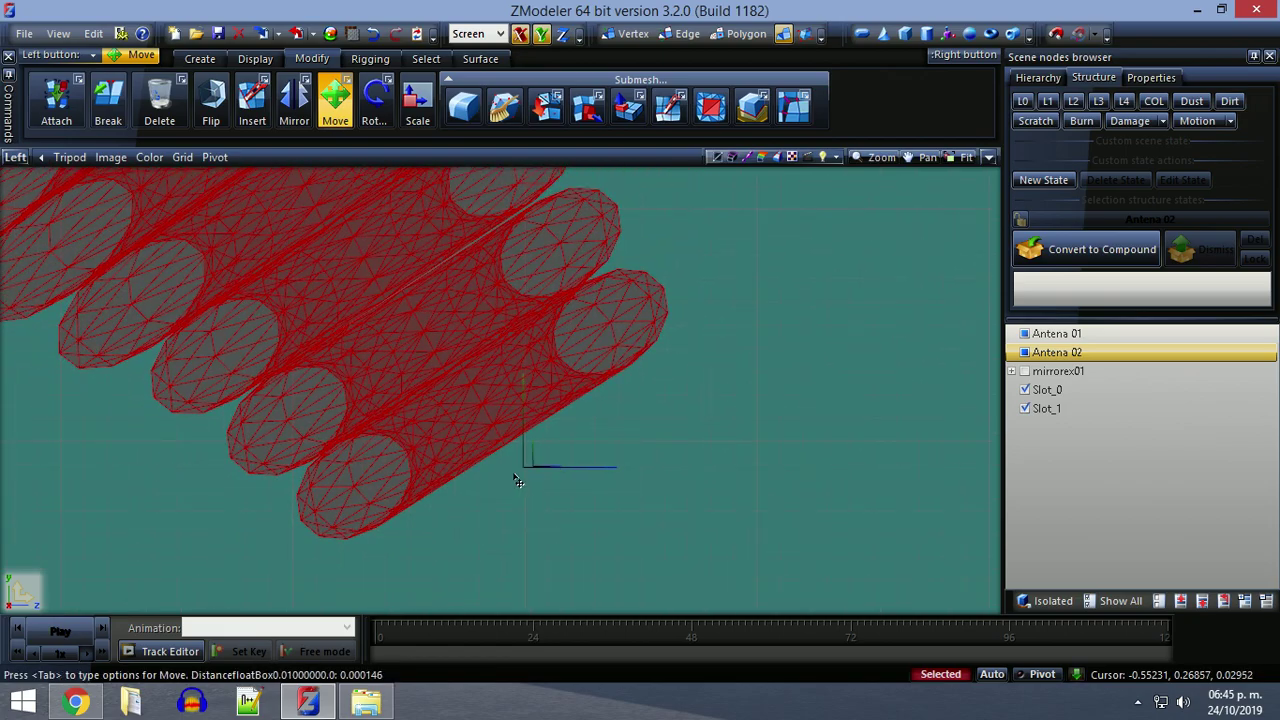
left_click(538, 392)
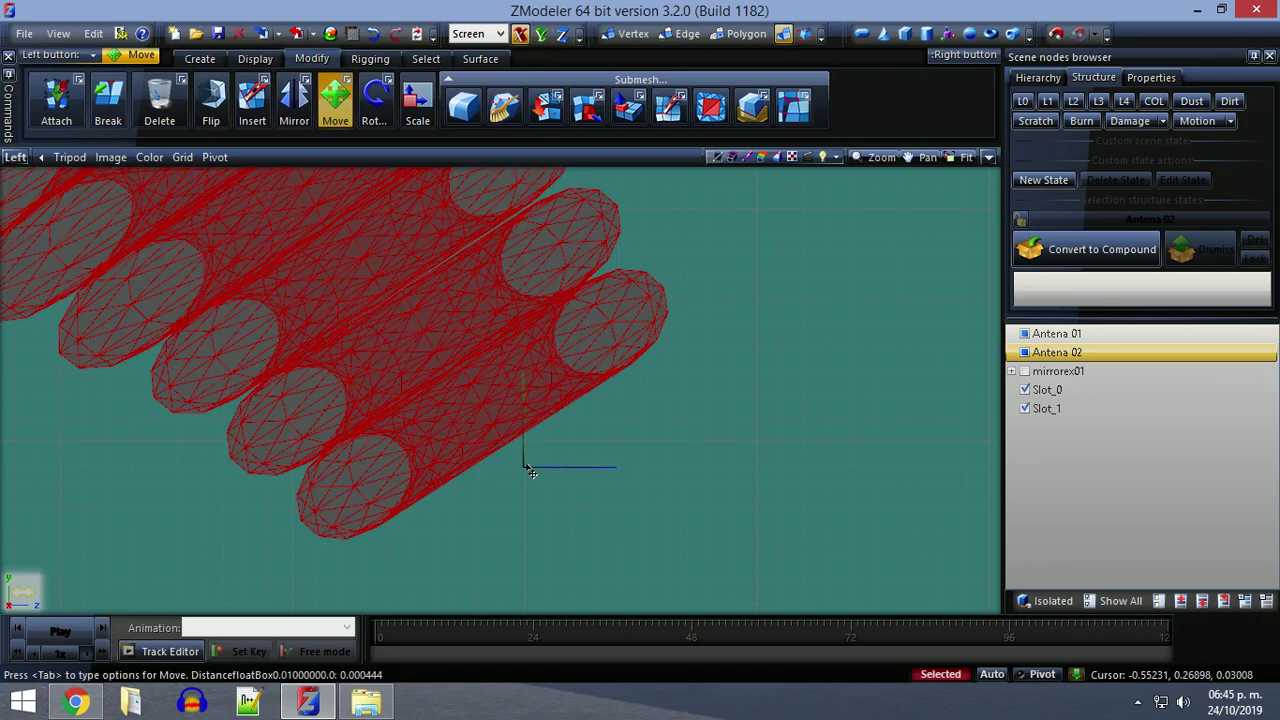
left_click(336, 106)
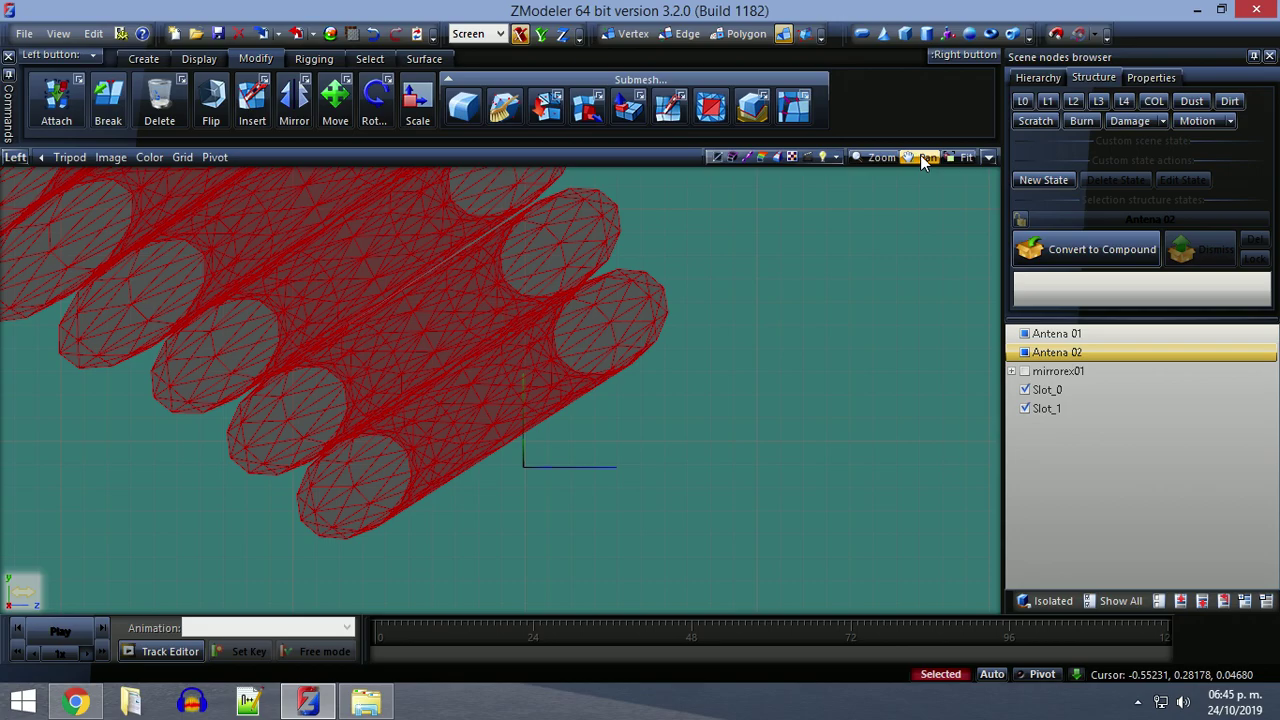
left_click(957, 158)
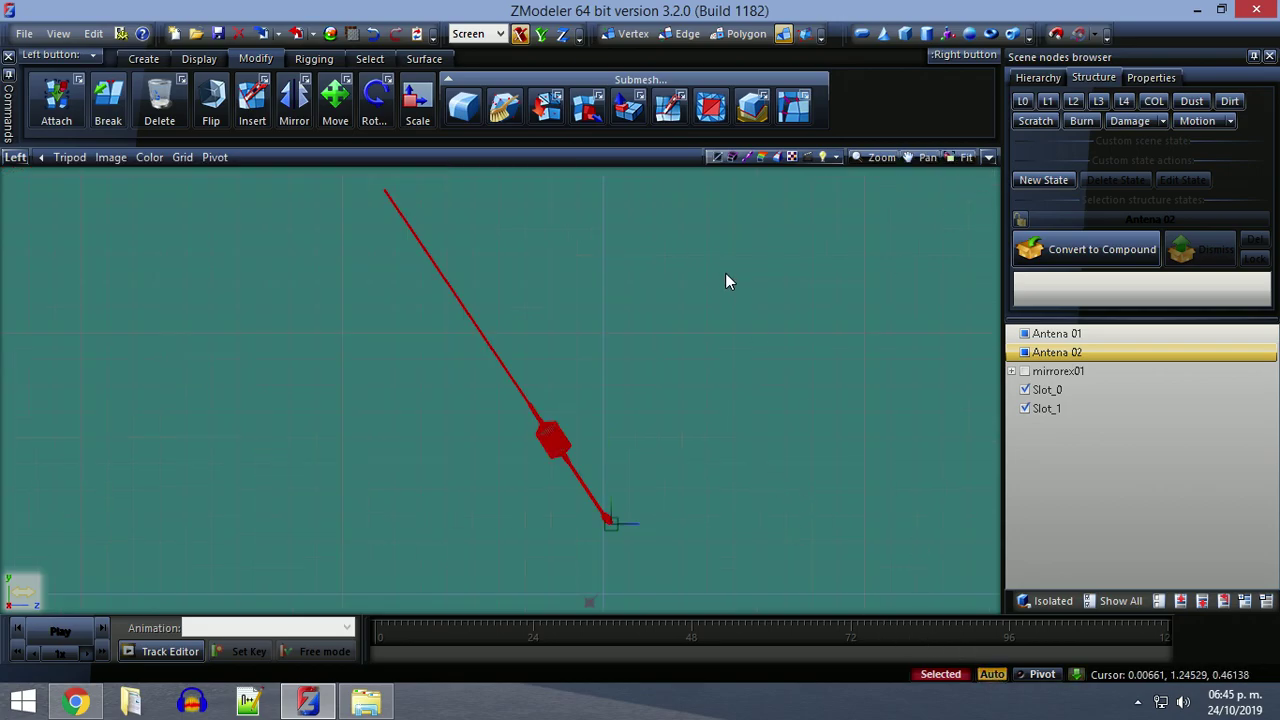
Show mirrorex01 again and move Slot_0 and Slot_1 under its Defaultpart node.
left_click(1024, 371)
left_click(1011, 371)
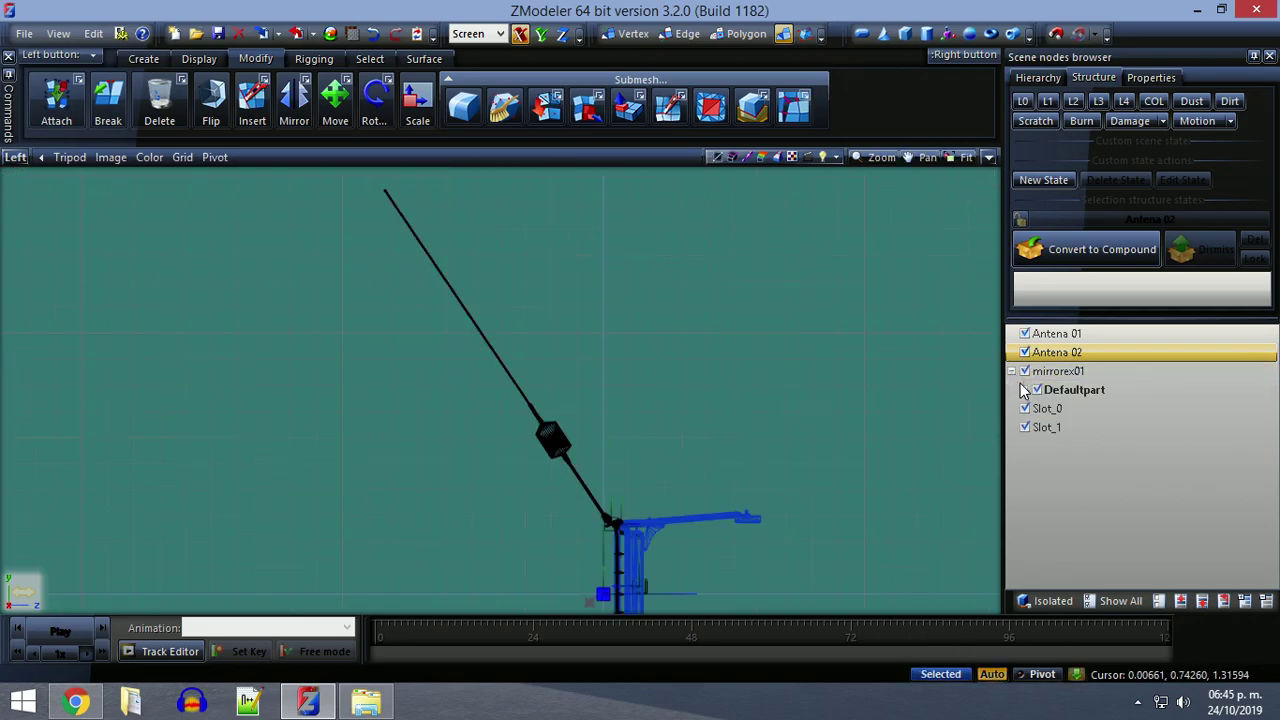
left_click(1013, 409)
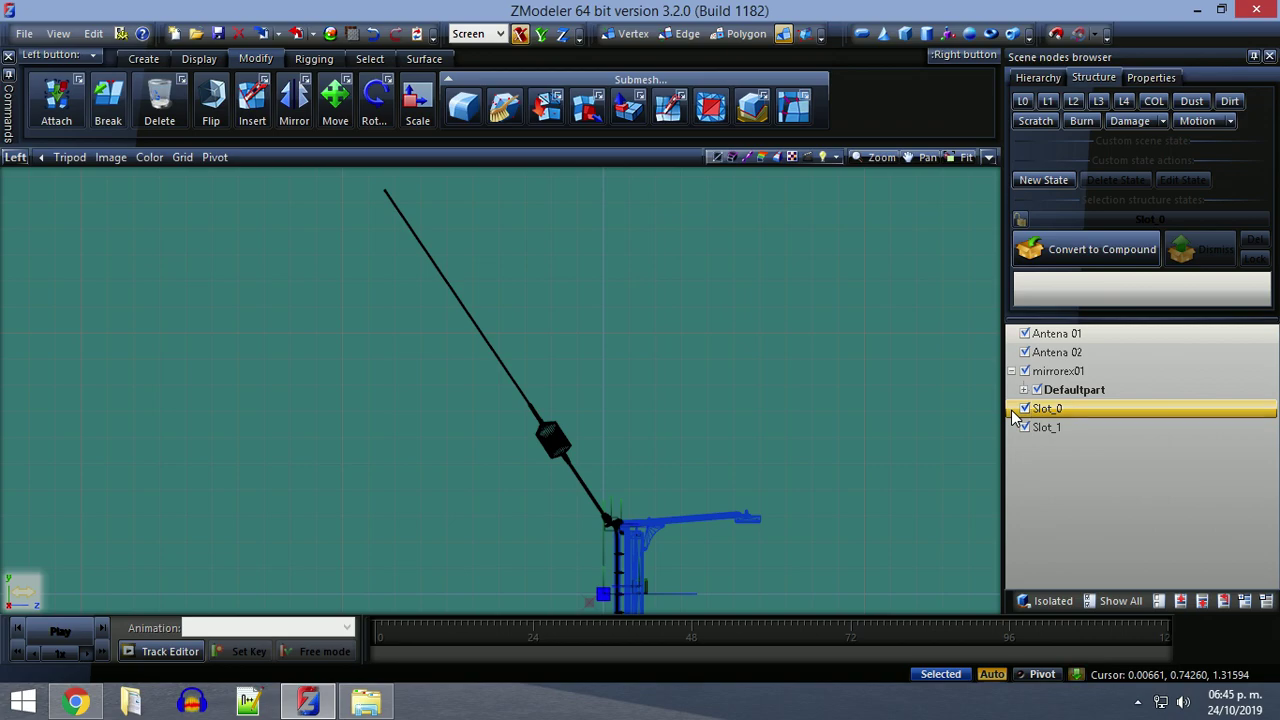
key("shift+Down")
left_click(1065, 390, "shift")
double_click(1065, 390)
left_click(1012, 371)
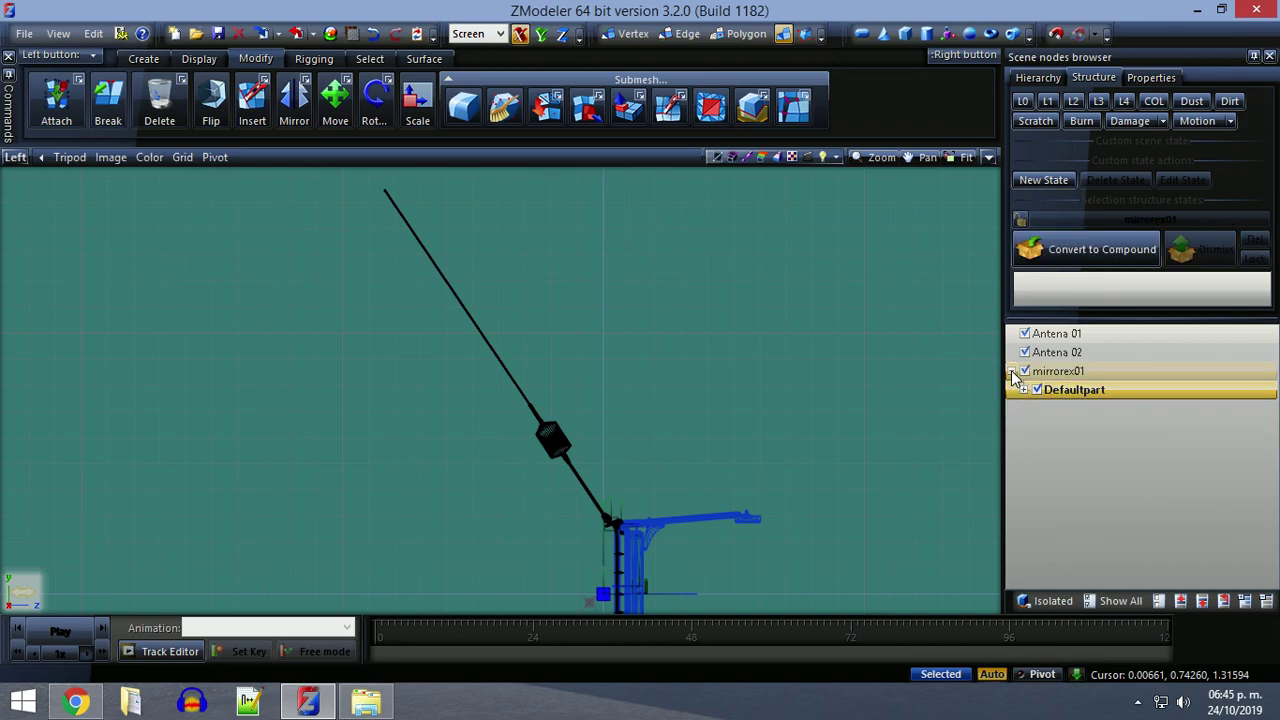
Hide Antena 01 and Antena 02 so only mirrorex01 stays visible.
left_click(1035, 355)
left_click(1024, 352)
left_click(1024, 333)
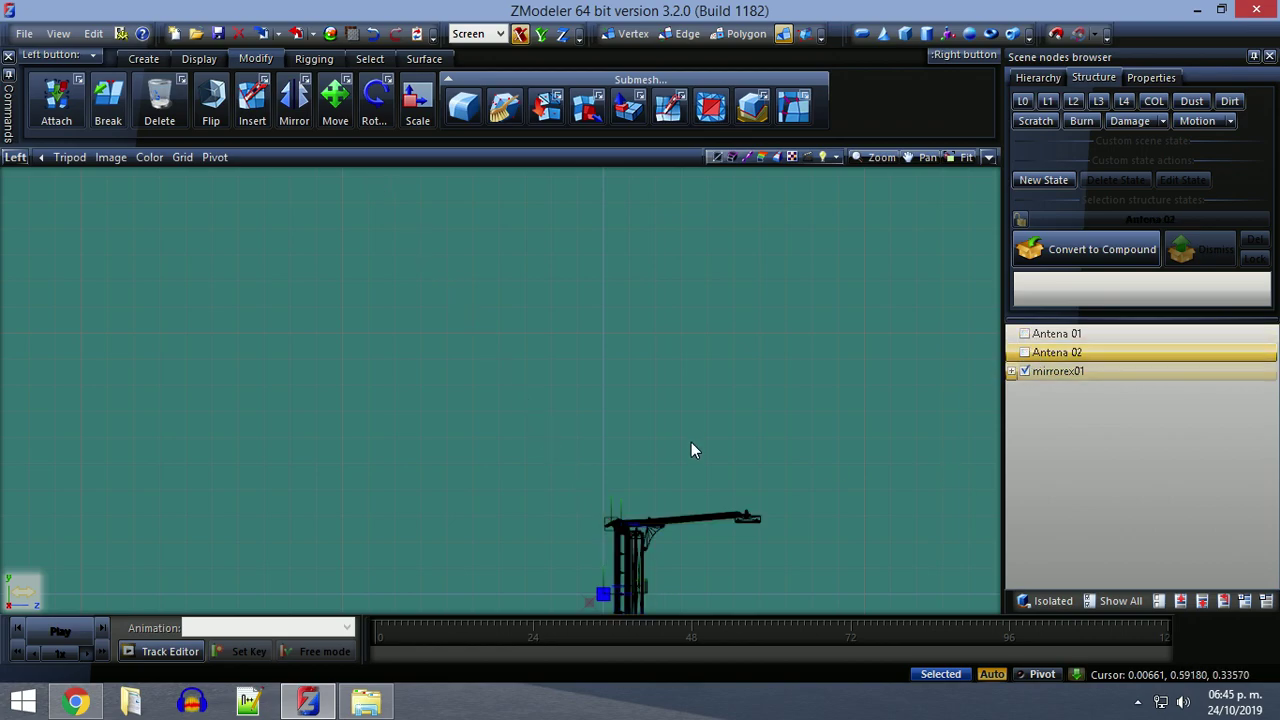
Export mirrorex01 to the mod's vehicle/truck/peterbilt/379/upgrade/mirror folder, overwriting mirrorex01.pmd.
left_click(296, 36)
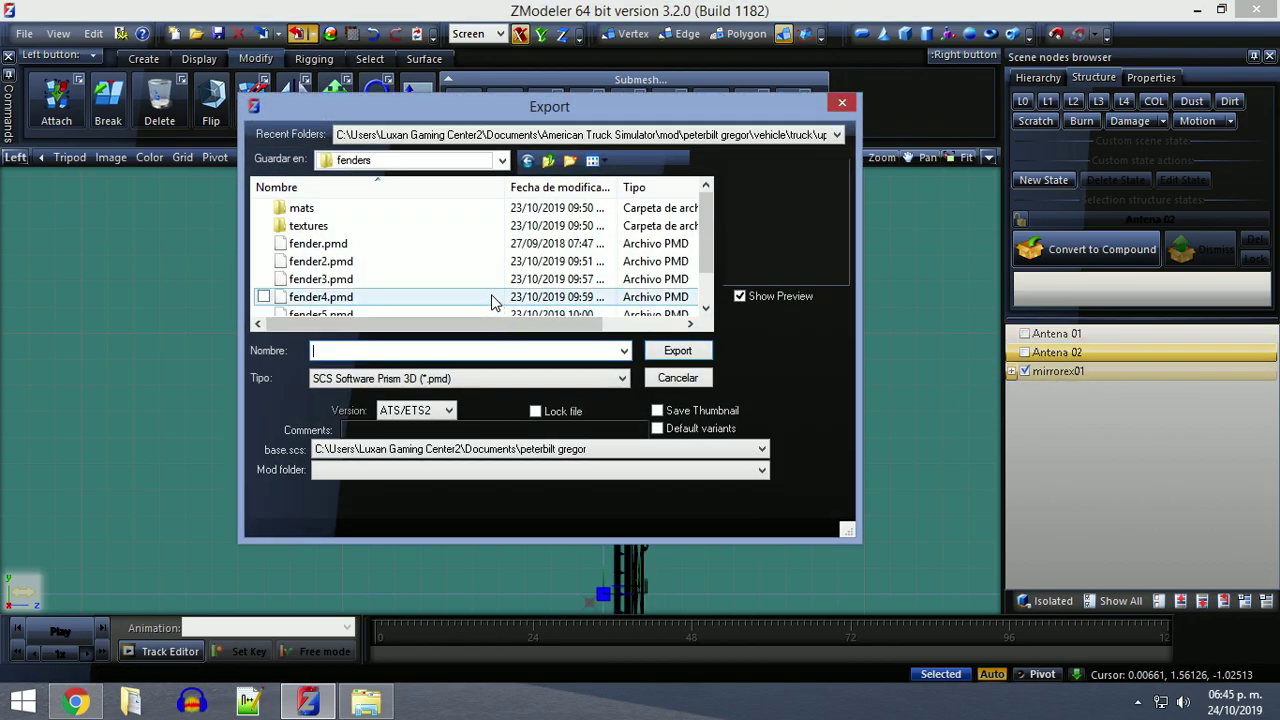
left_click(450, 161)
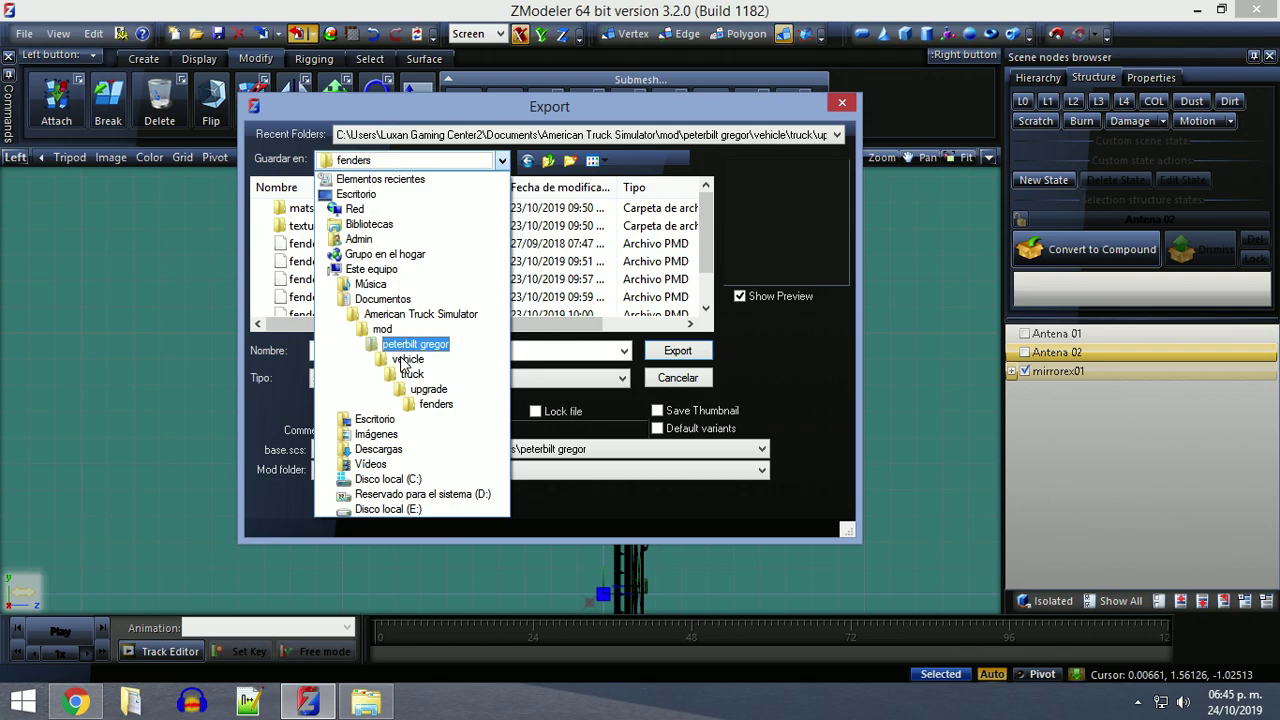
left_click(410, 376)
double_click(337, 210)
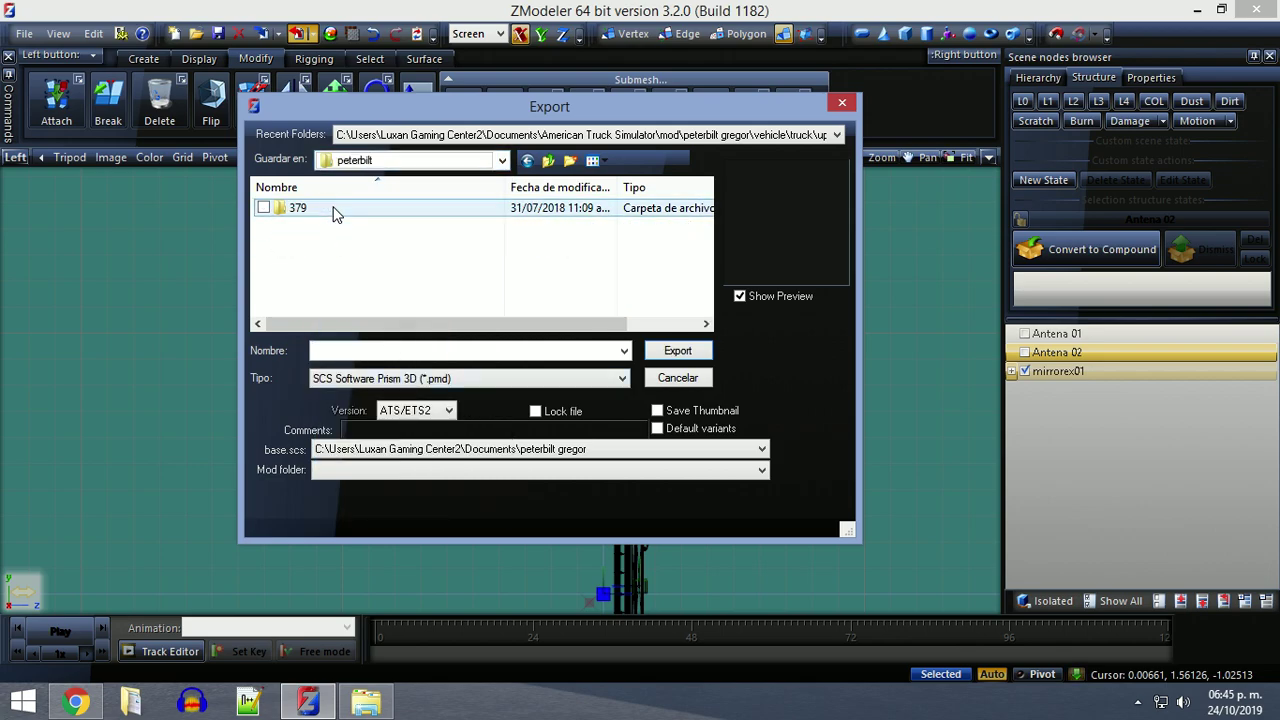
double_click(336, 211)
double_click(334, 262)
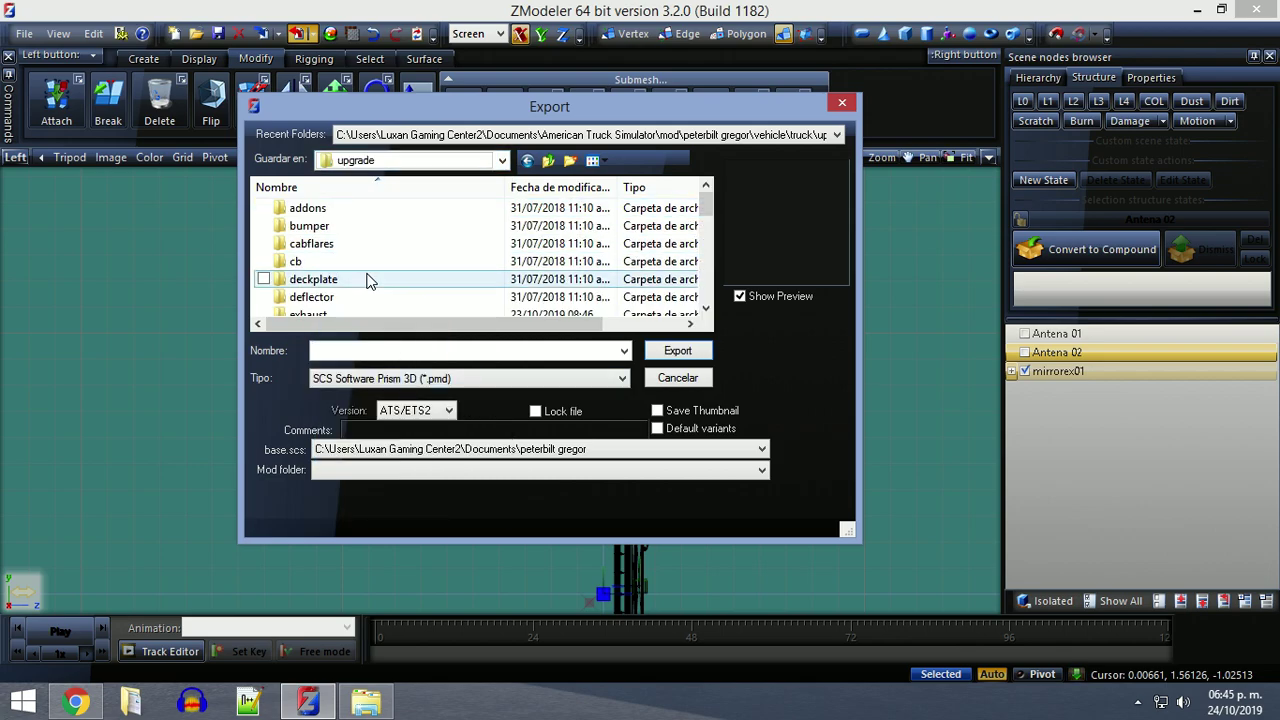
left_click_drag(705, 209, 706, 229)
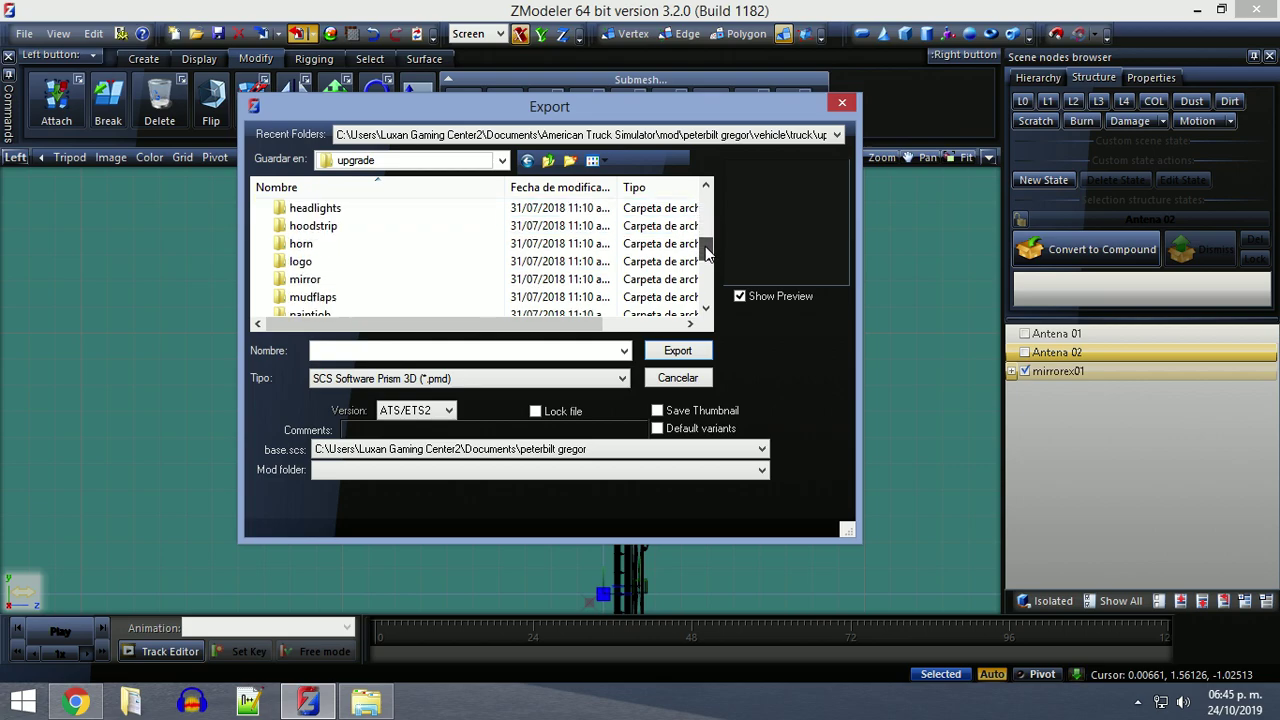
double_click(404, 281)
left_click(325, 226)
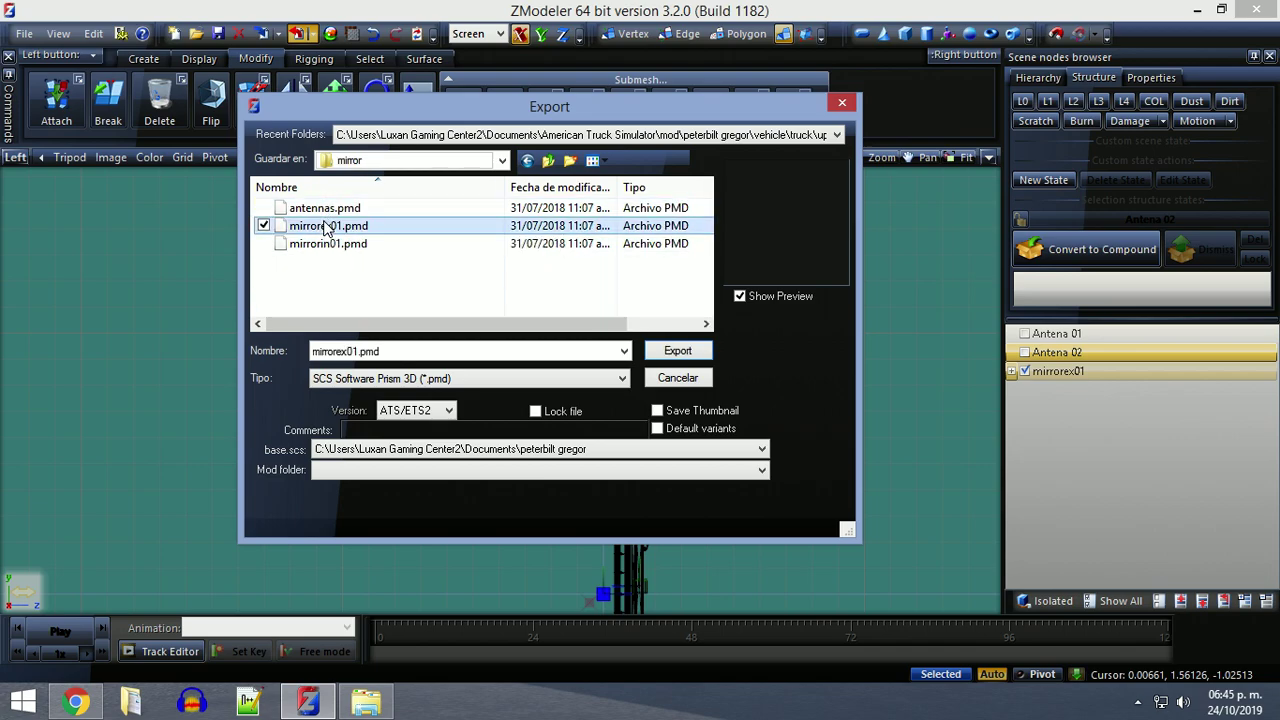
left_click(678, 351)
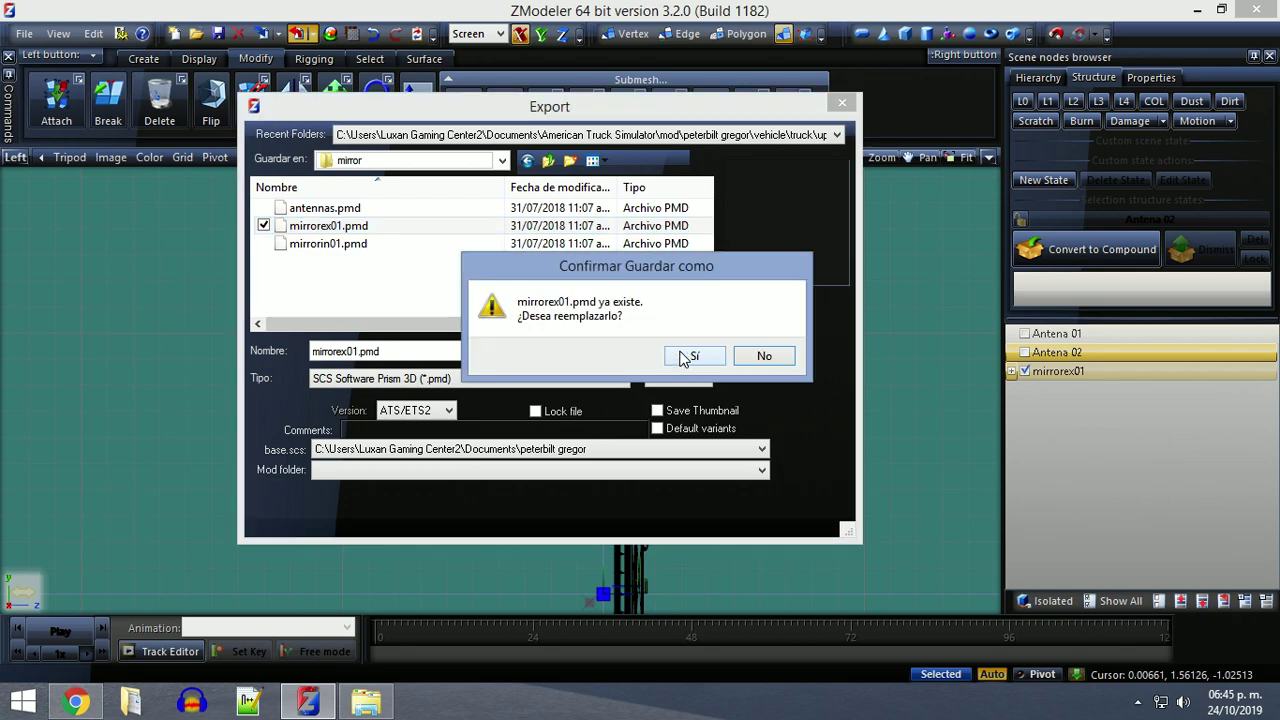
left_click(680, 353)
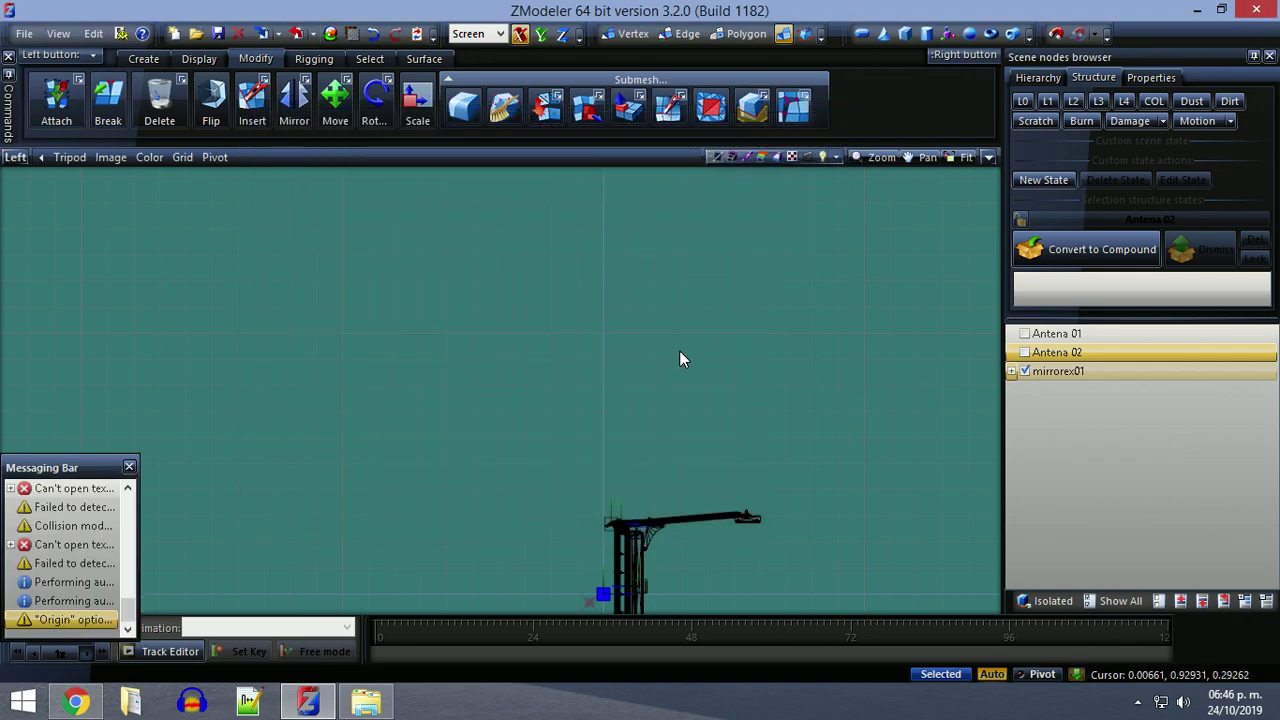
Detach Slot_0 and Slot_1 from mirrorex01's Defaultpart node so they sit at the scene's root level.
left_click(1012, 372)
left_click(1021, 389)
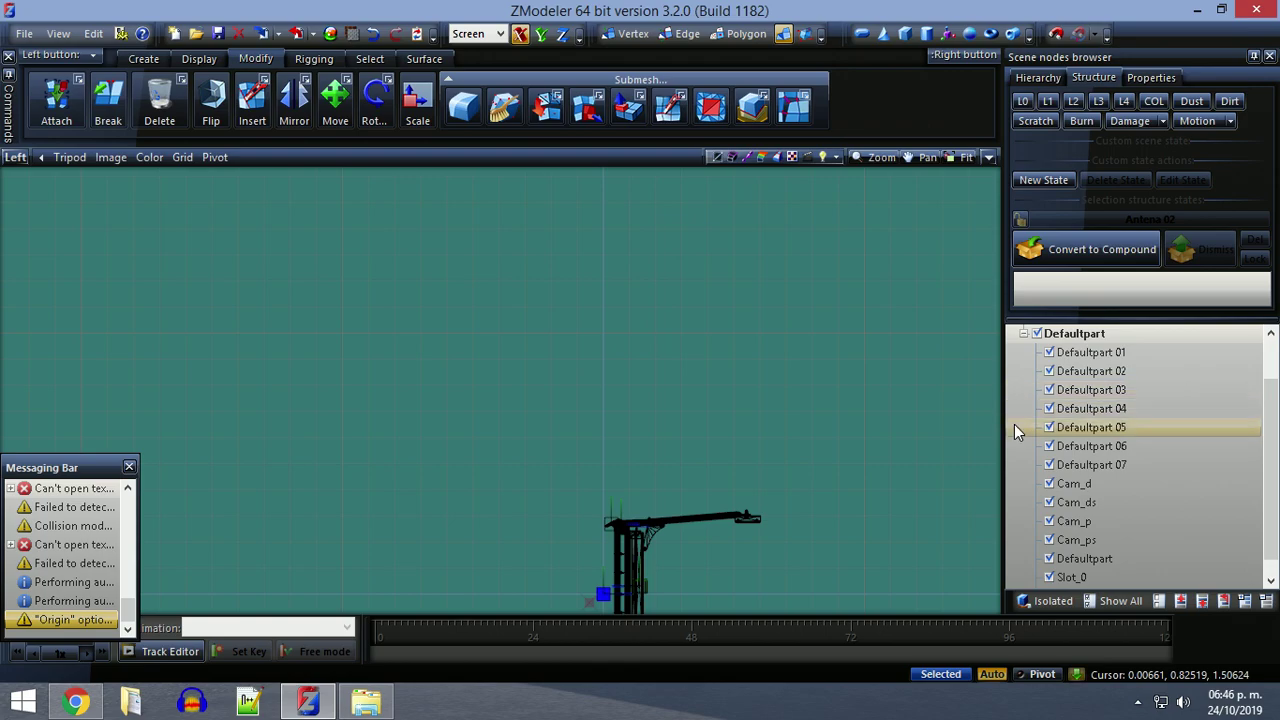
scroll(1020, 481, "down", 1)
left_click(1028, 557)
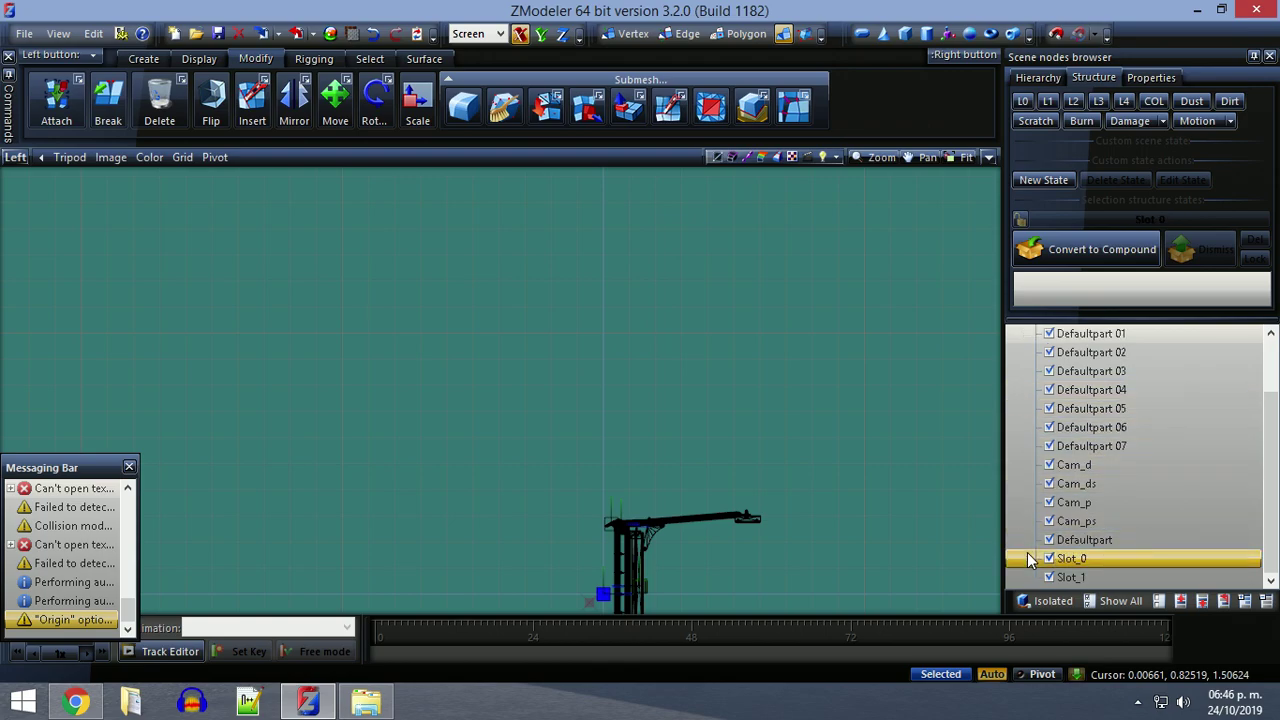
key("shift+Down")
right_click(1030, 560)
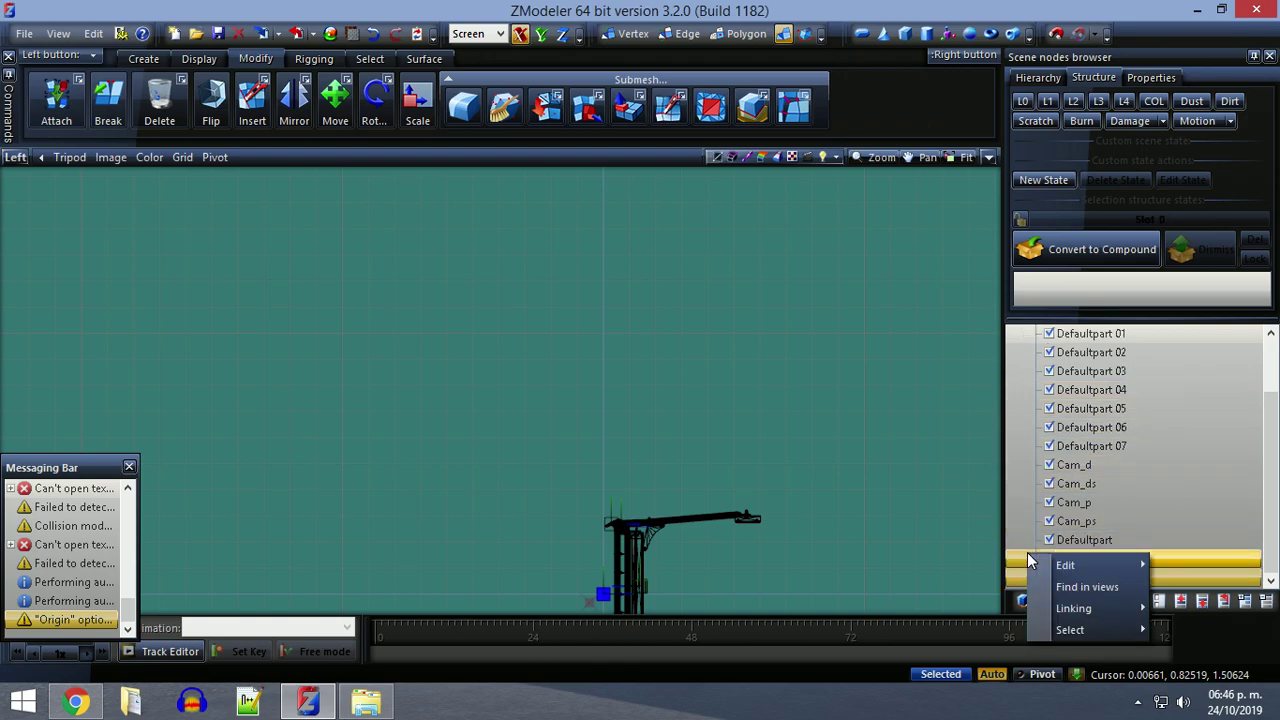
mouse_move(1070, 608)
left_click(1162, 610)
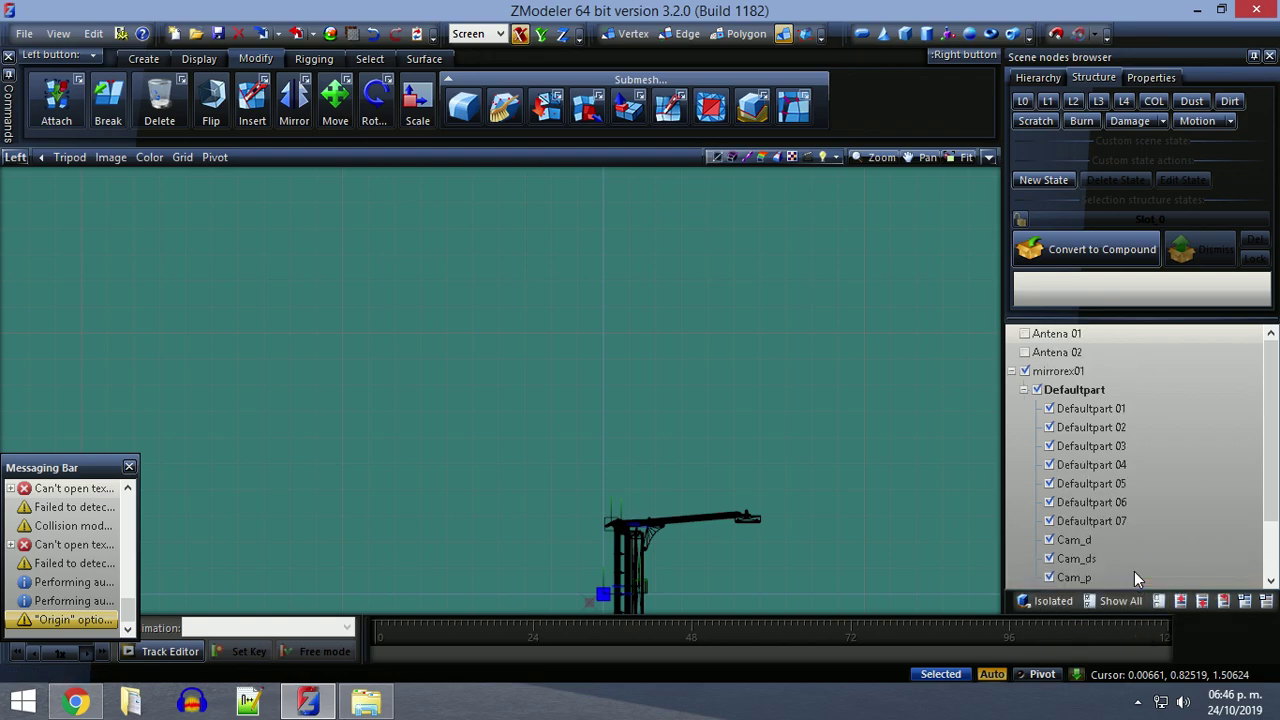
Delete mirrorex01 with its whole hierarchy and import the mirrorin01 model in its place.
left_click(1011, 372)
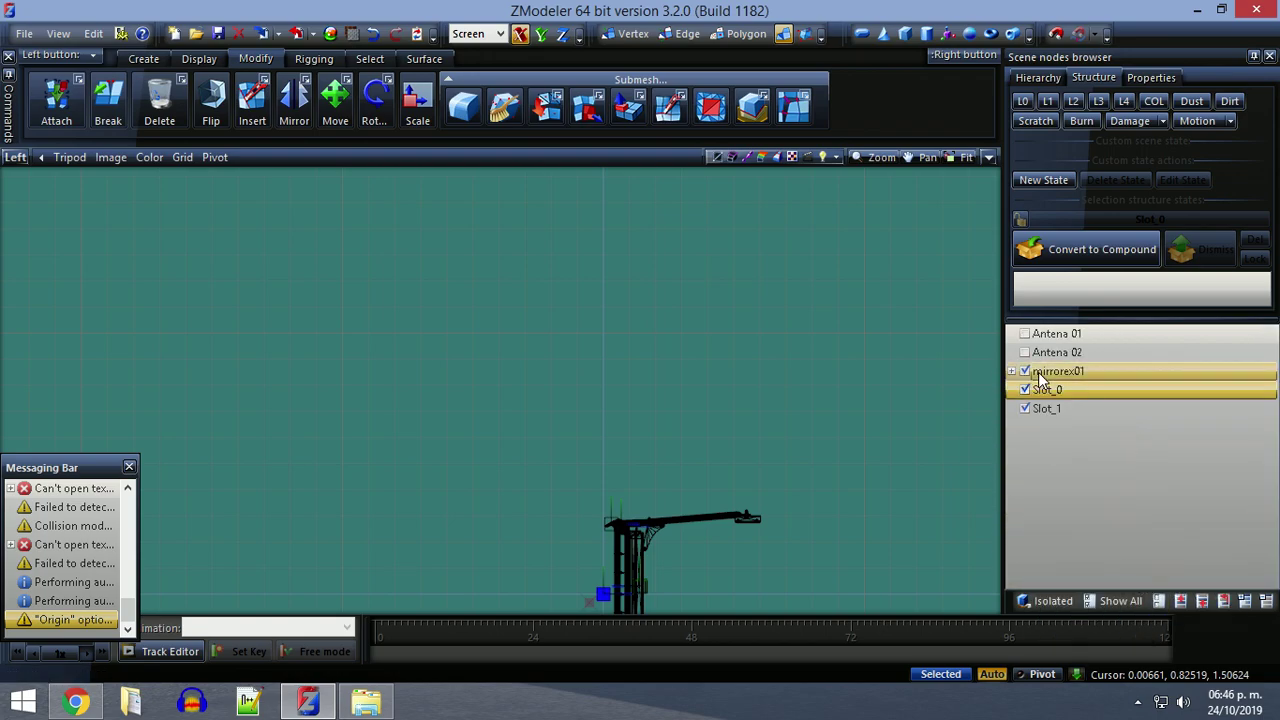
right_click(1040, 376)
mouse_move(1140, 385)
left_click(1196, 386)
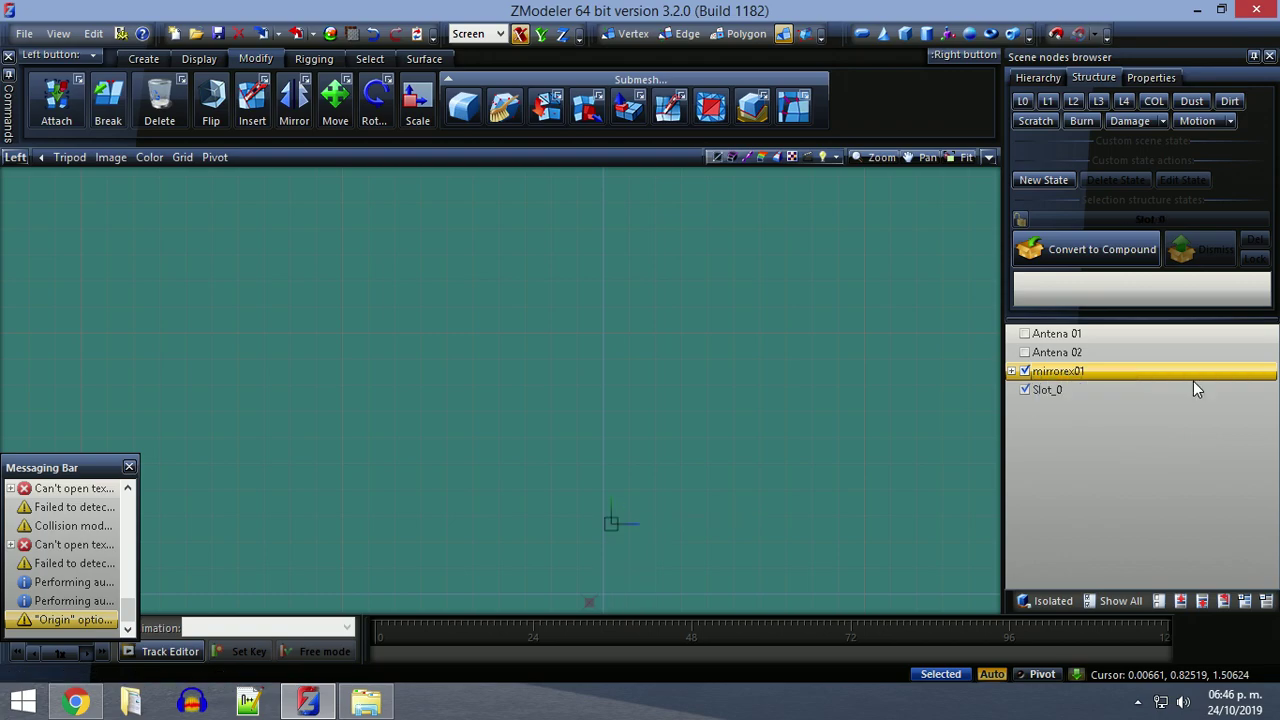
left_click(265, 35)
double_click(400, 251)
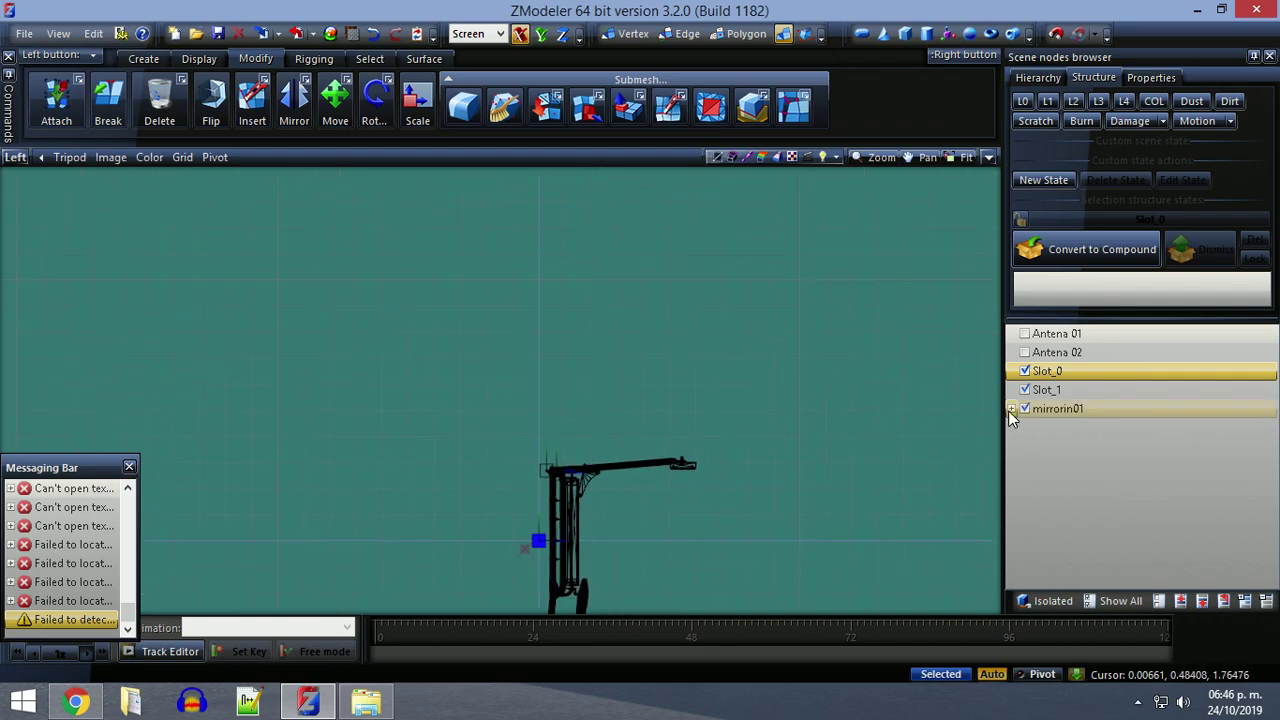
Delete the child node listed after Defaultpart 06 under mirrorin01's Defaultpart.
left_click(1023, 427)
left_click(1023, 560)
right_click(1023, 561)
mouse_move(1073, 573)
left_click(1188, 574)
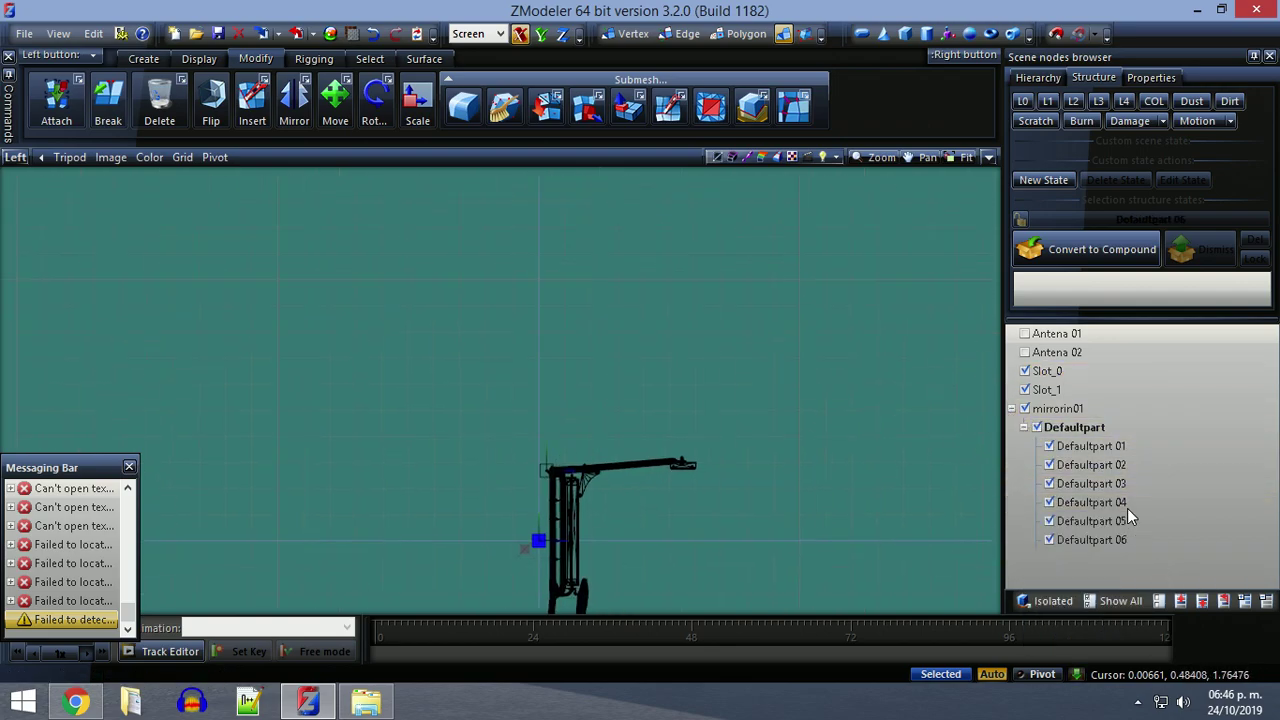
Move Slot_0 and Slot_1 under mirrorin01's Defaultpart node and collapse the hierarchy.
left_click(1090, 371)
key("shift+Down")
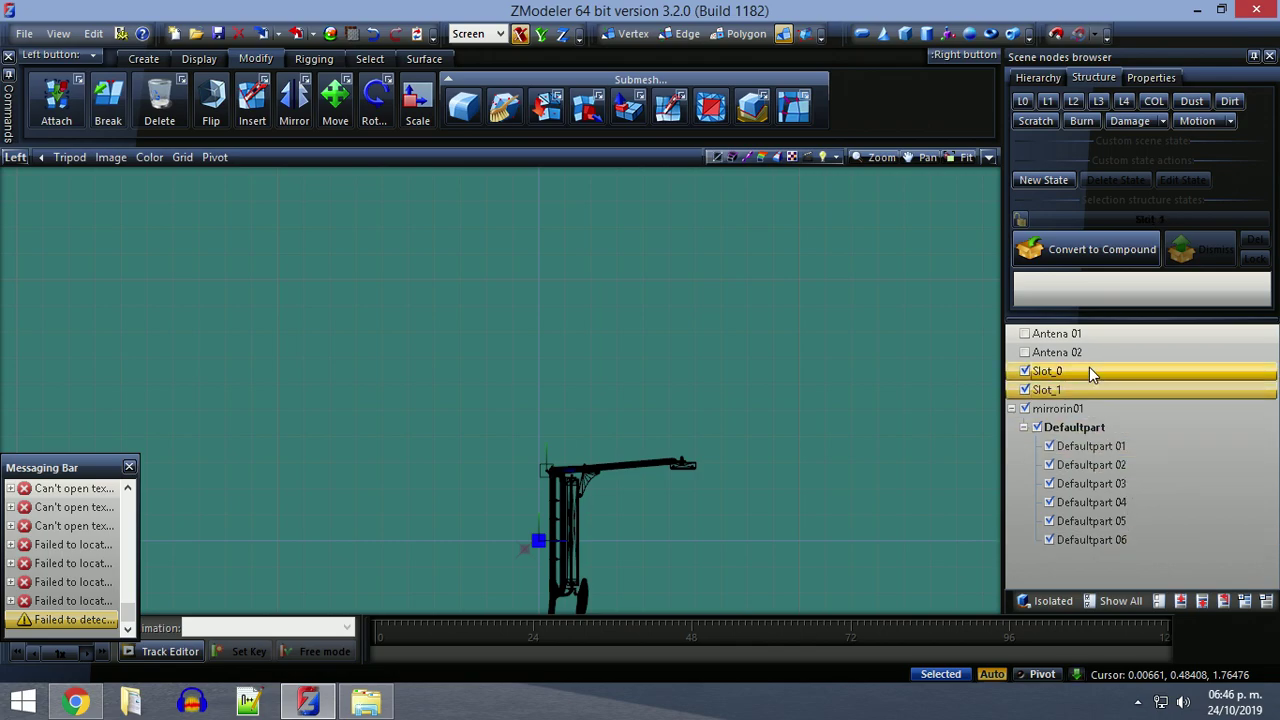
left_click_drag(1089, 367, 1110, 429)
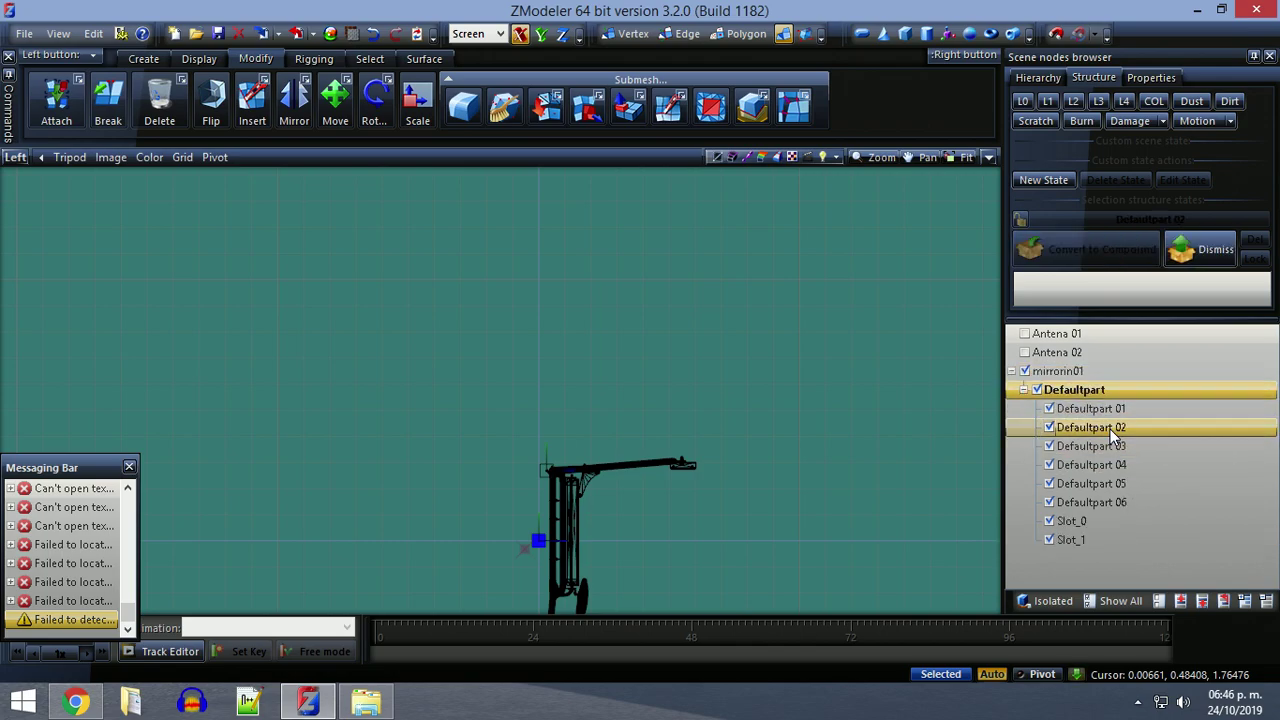
left_click(1024, 390)
left_click(1012, 371)
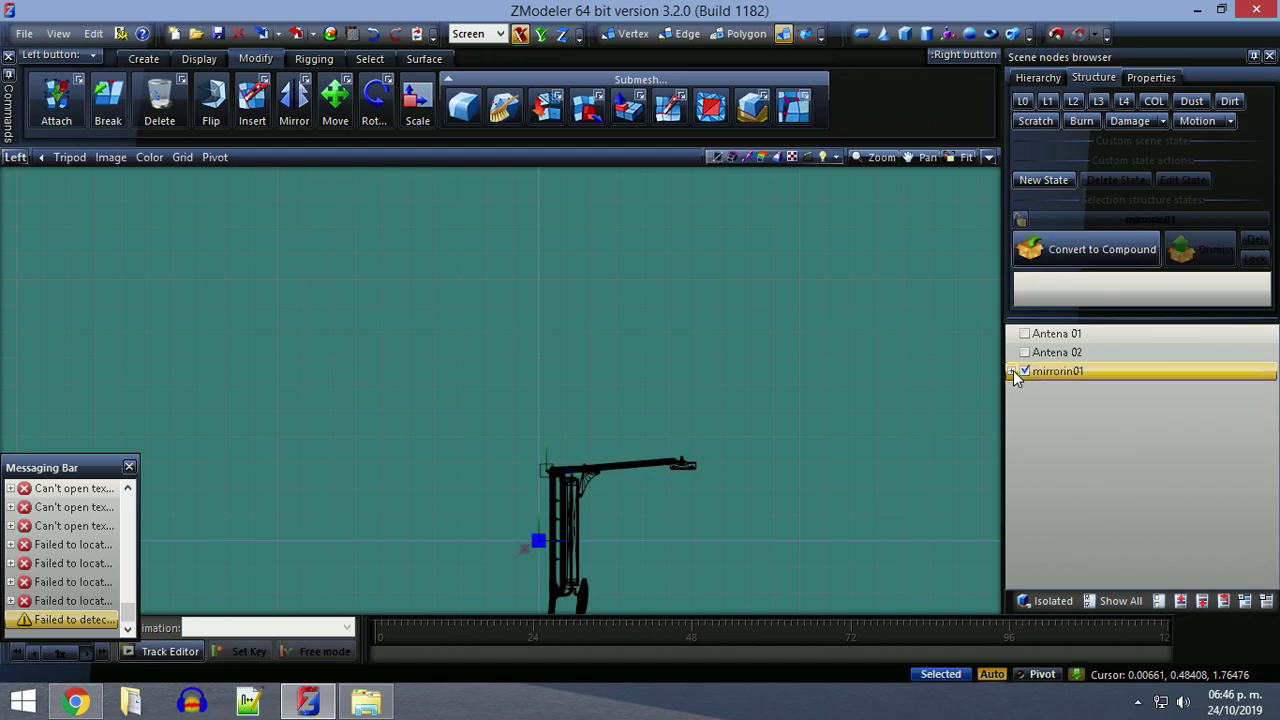
Export mirrorin01 to the mirror folder, overwriting mirrorin01.pmd, and dismiss the export messages.
left_click(300, 35)
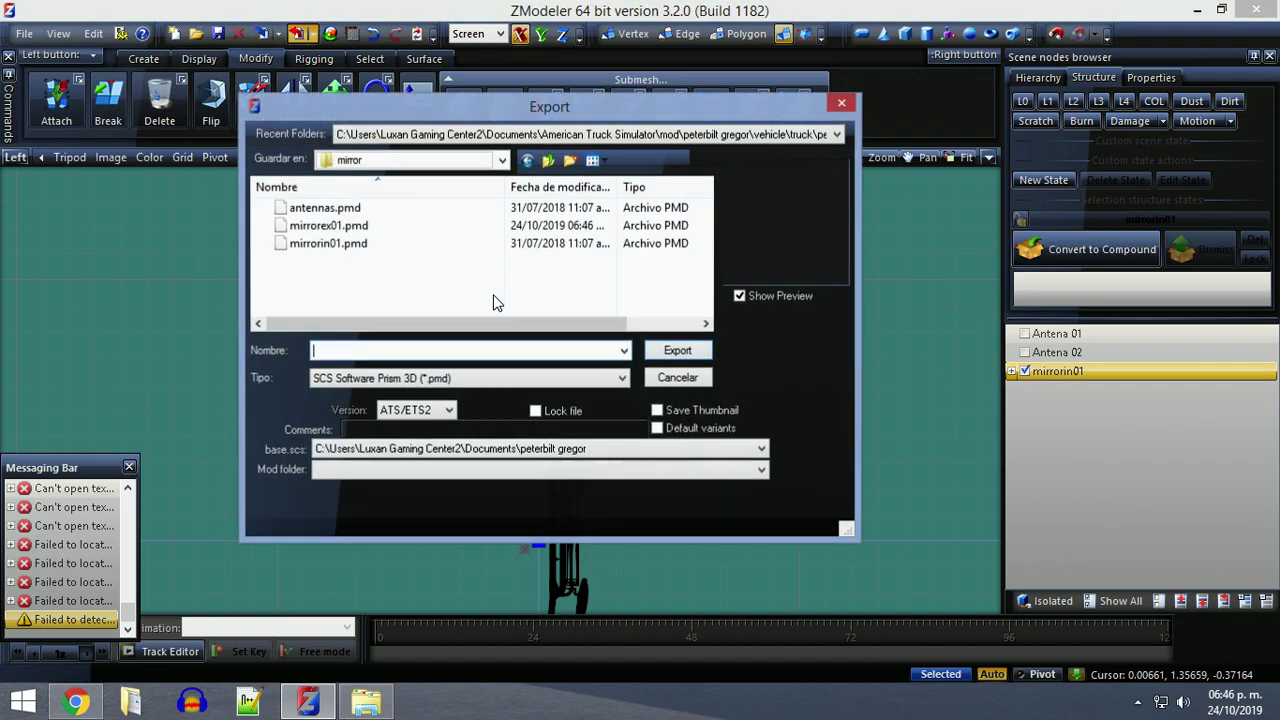
left_click(393, 244)
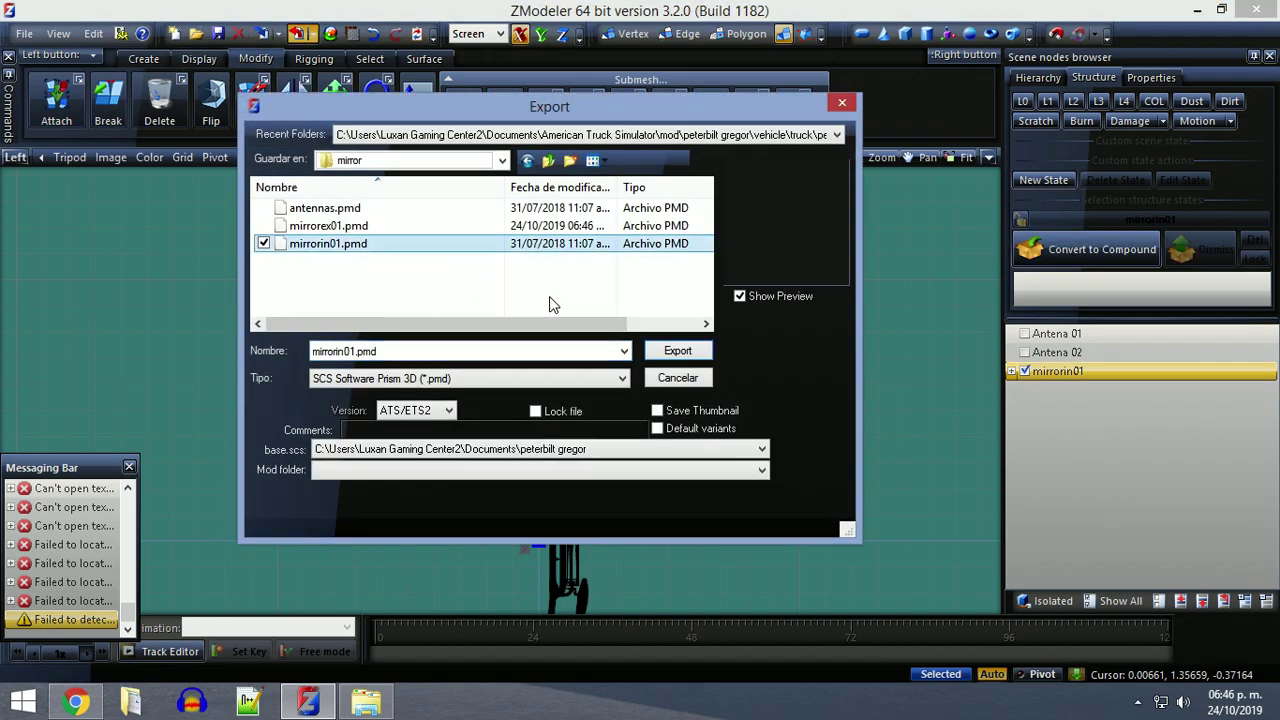
left_click(677, 357)
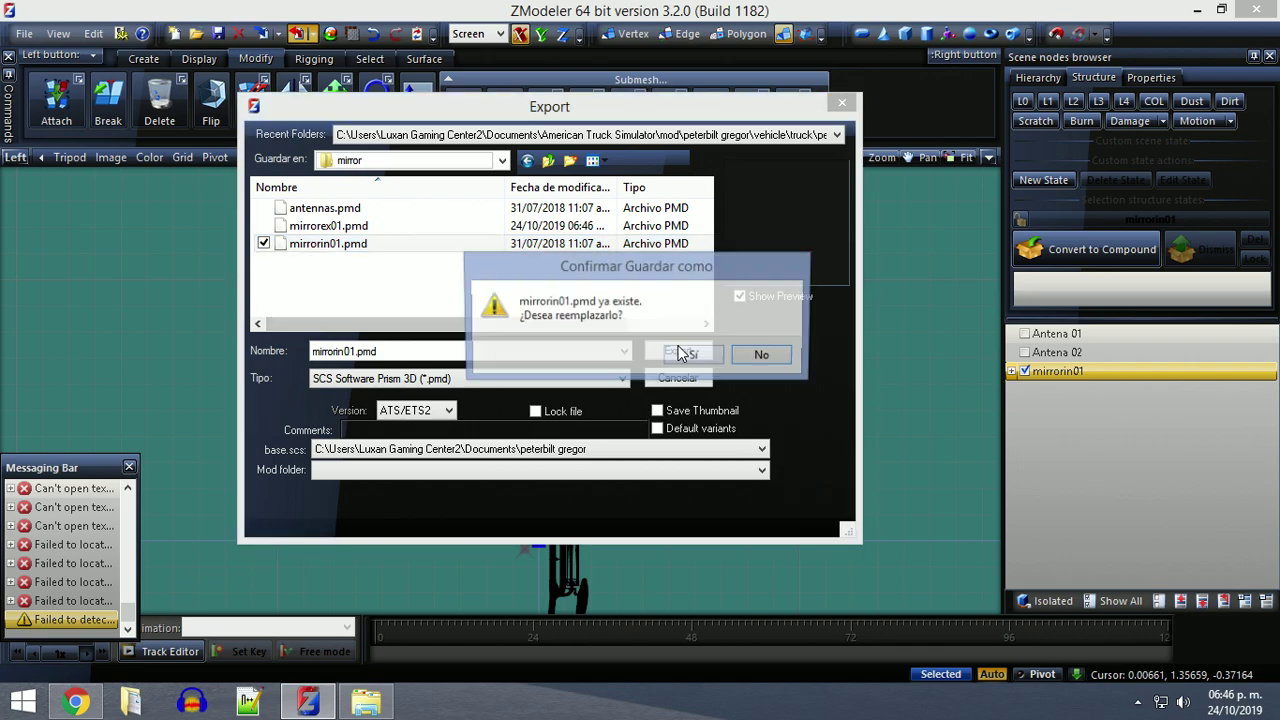
left_click(129, 467)
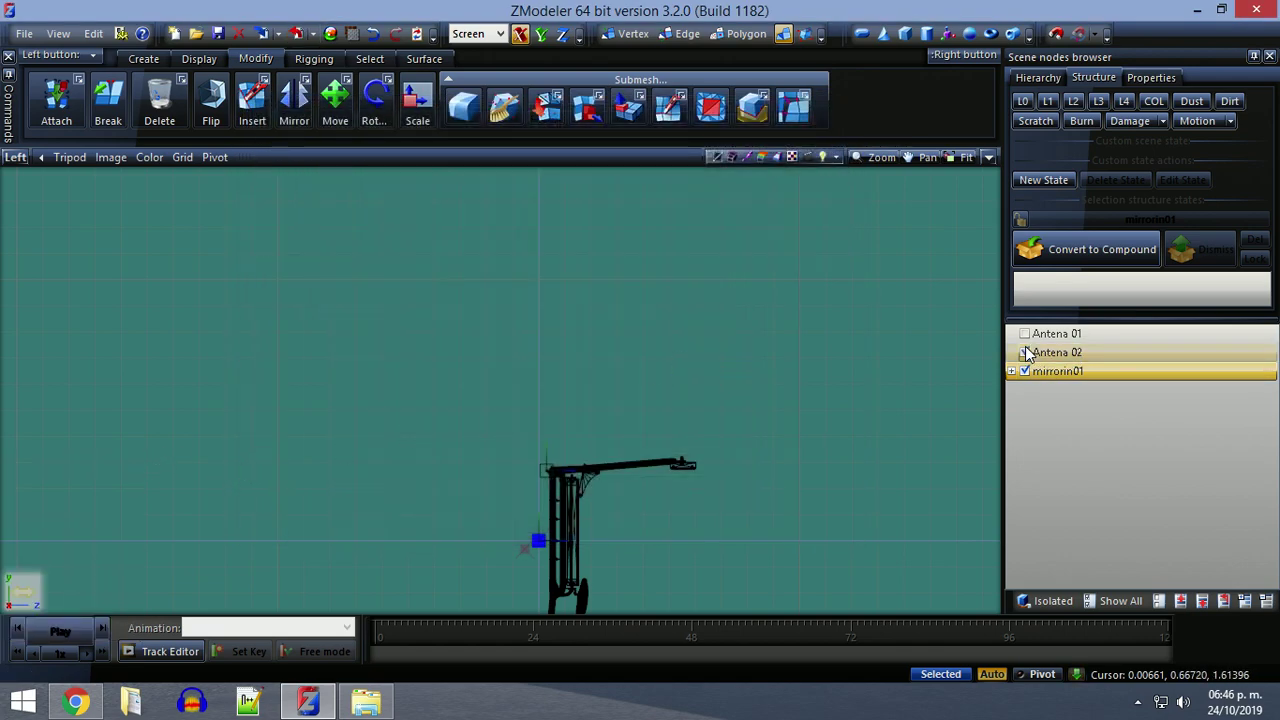
Show Antena 01 and Antena 02 again together with mirrorin01.
left_click(1024, 333)
left_click(1024, 352)
scroll(762, 444, "up", 1)
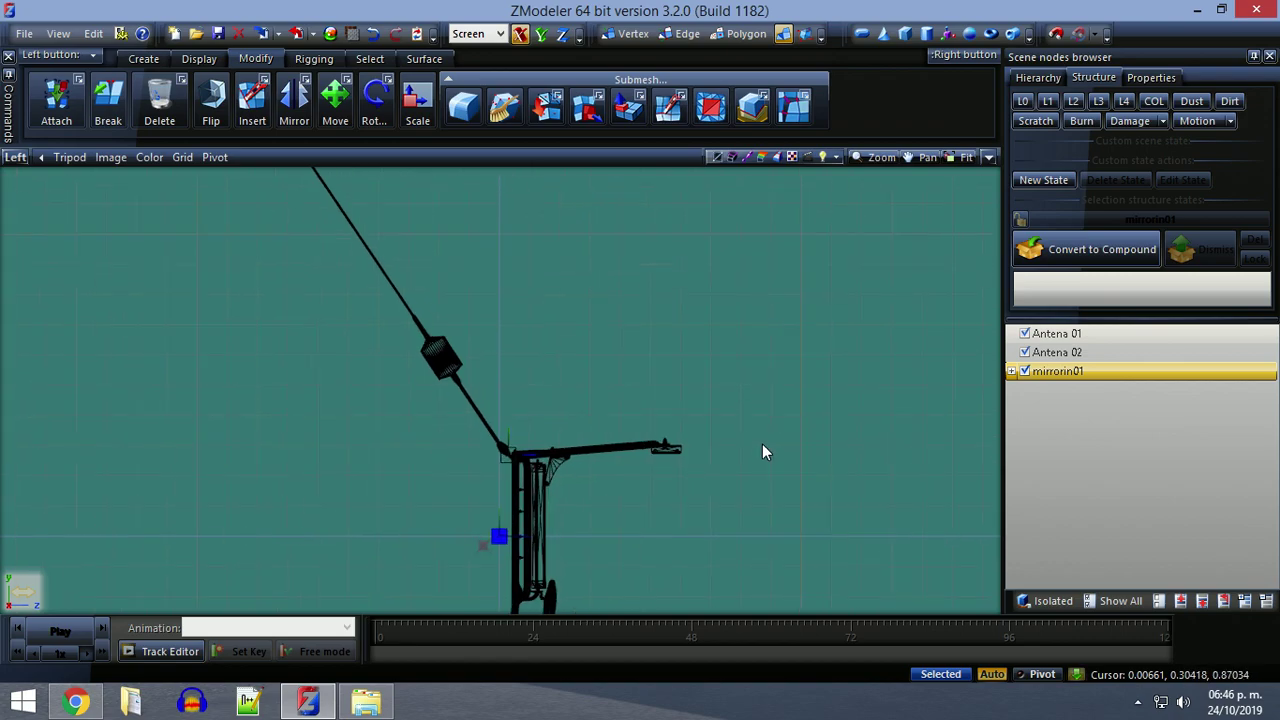
scroll(590, 526, "up", 2)
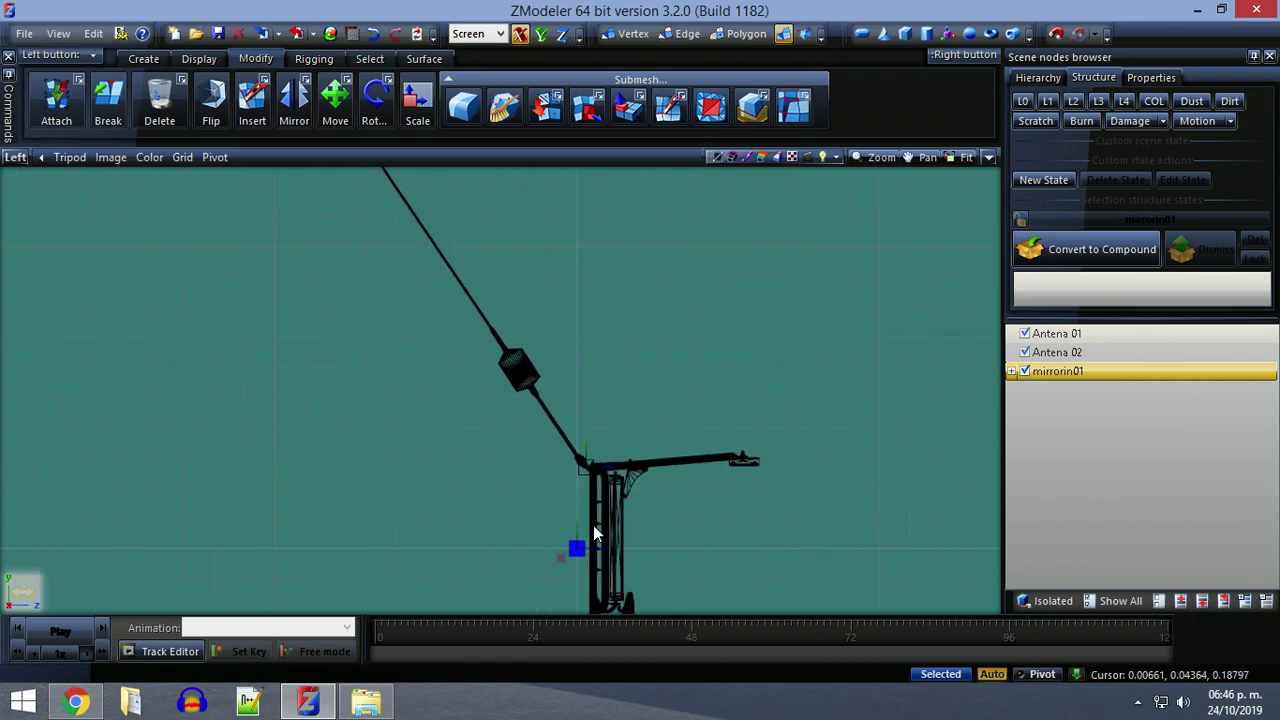
Delete Defaultpart 01 through 06, Slot_0 and Slot_1 from mirrorin01, keeping only its empty Defaultpart node.
left_click(1011, 371)
left_click(1023, 389)
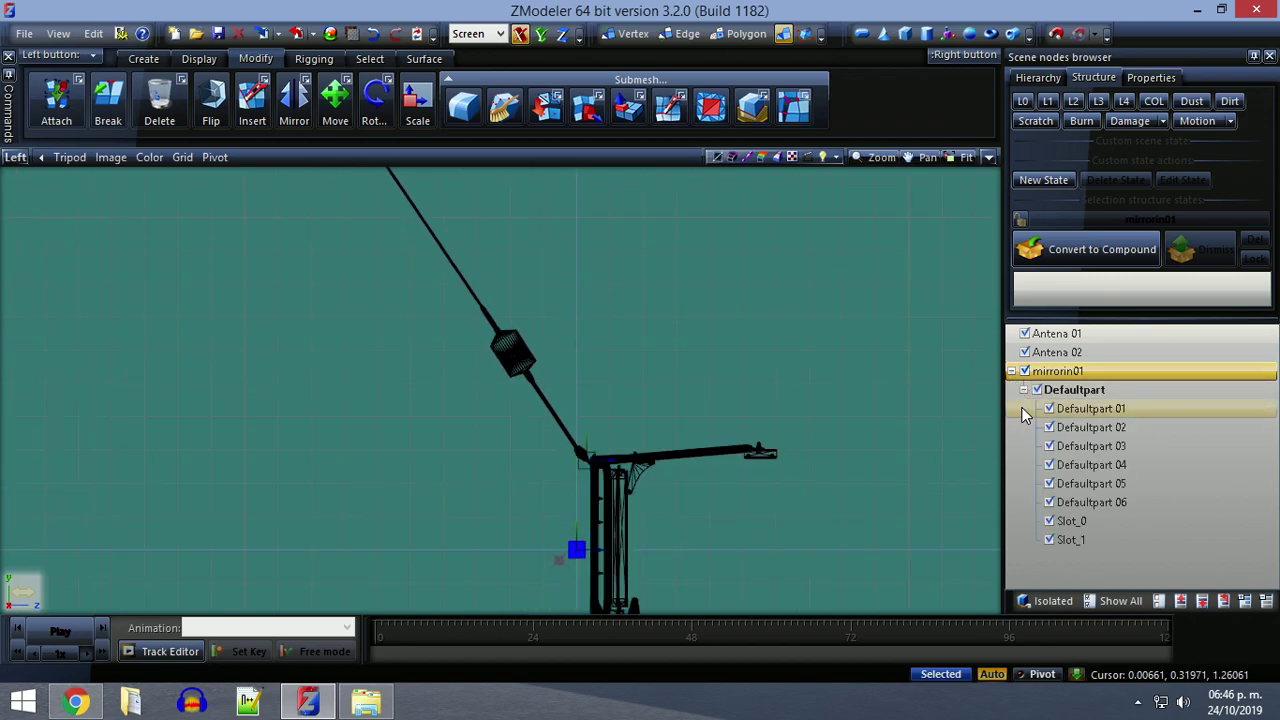
left_click(1024, 411)
key("shift+Down")
key("shift+Down")
key("shift+Down")
key("shift+Down")
key("shift+Down")
key("shift+Down")
key("shift+Down")
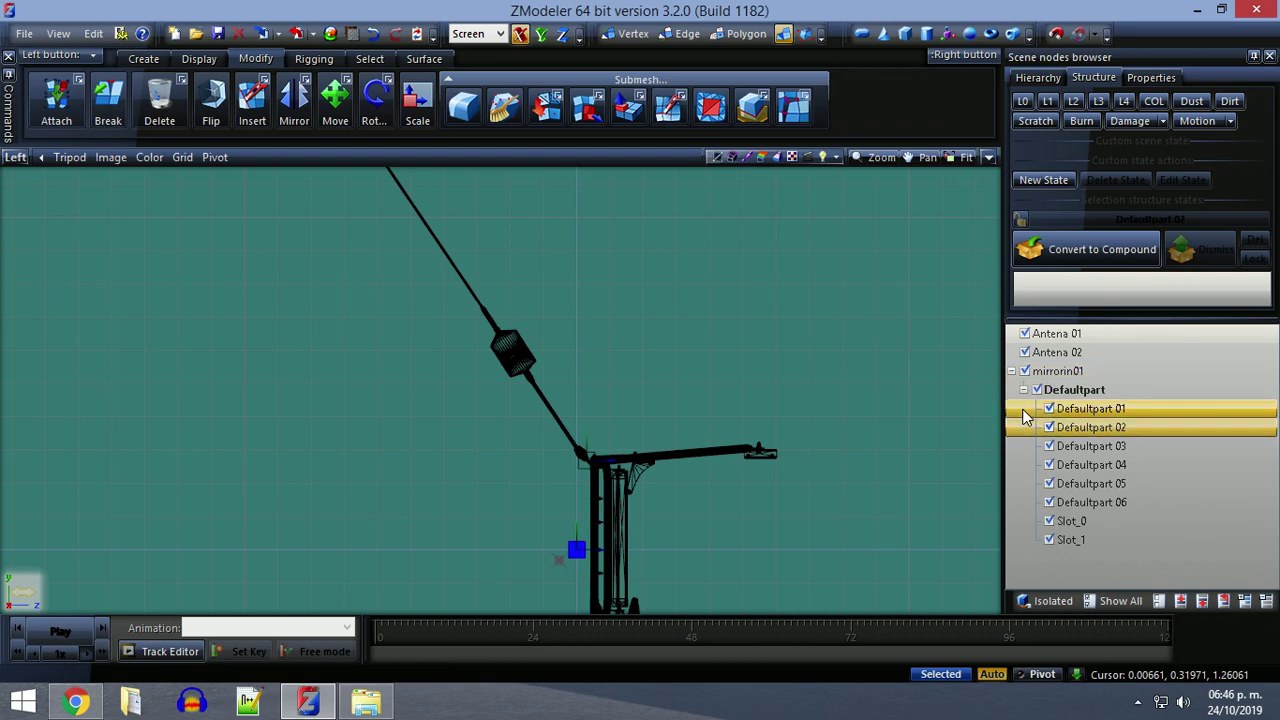
right_click(1024, 417)
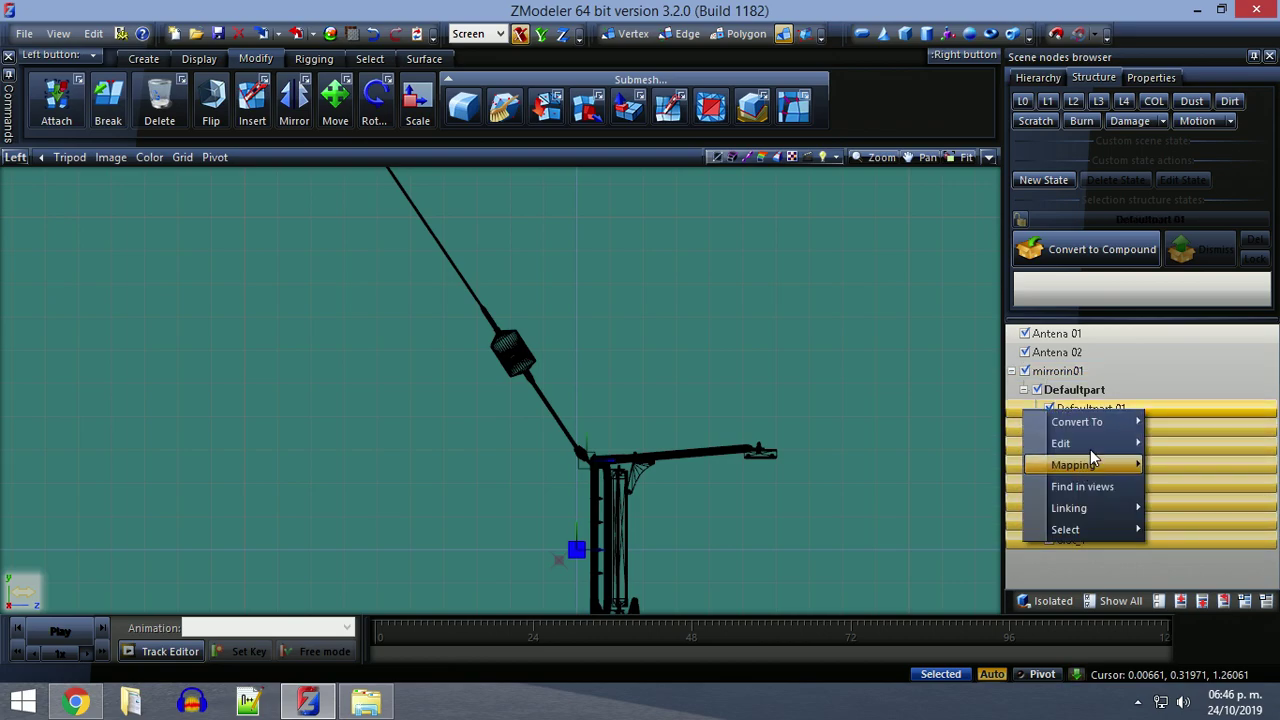
mouse_move(1106, 440)
left_click(1166, 442)
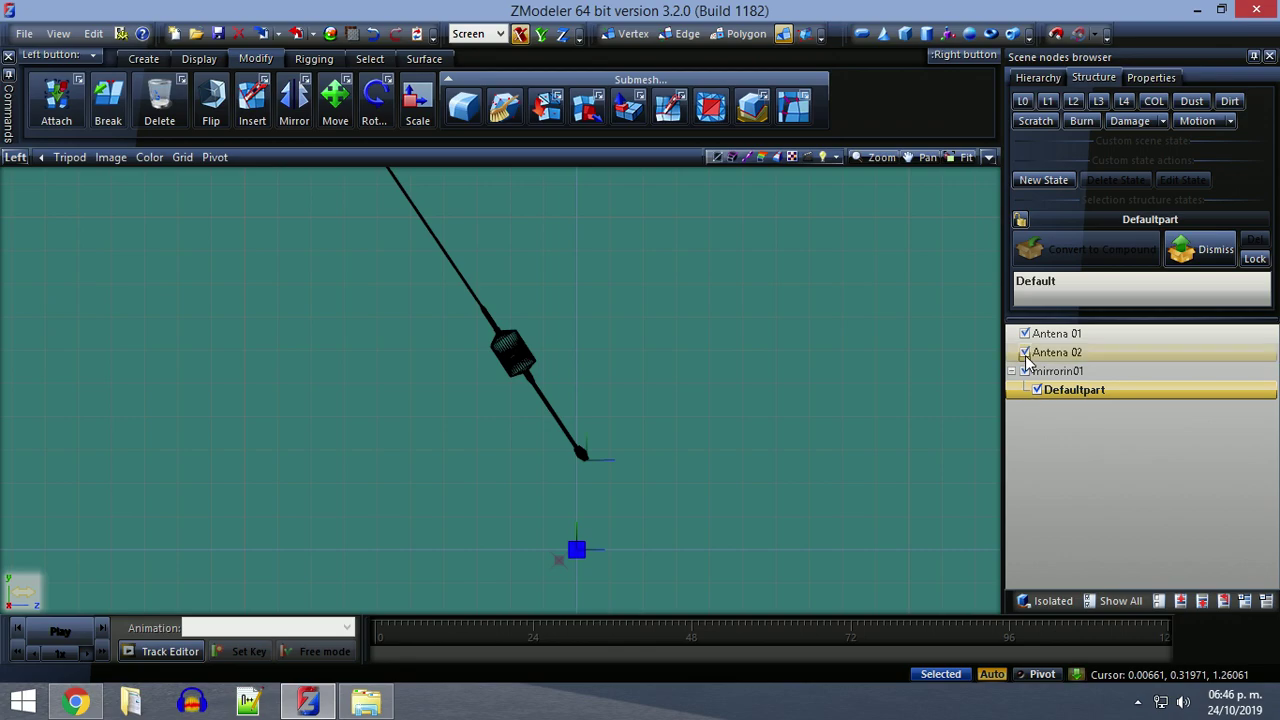
Select Antena 01 and Antena 02 and set Move to allow vertical movement with Move Axes only turned off.
left_click(988, 158)
left_click(988, 158)
middle_click_drag(817, 400, 940, 533)
left_click_drag(460, 218, 700, 540)
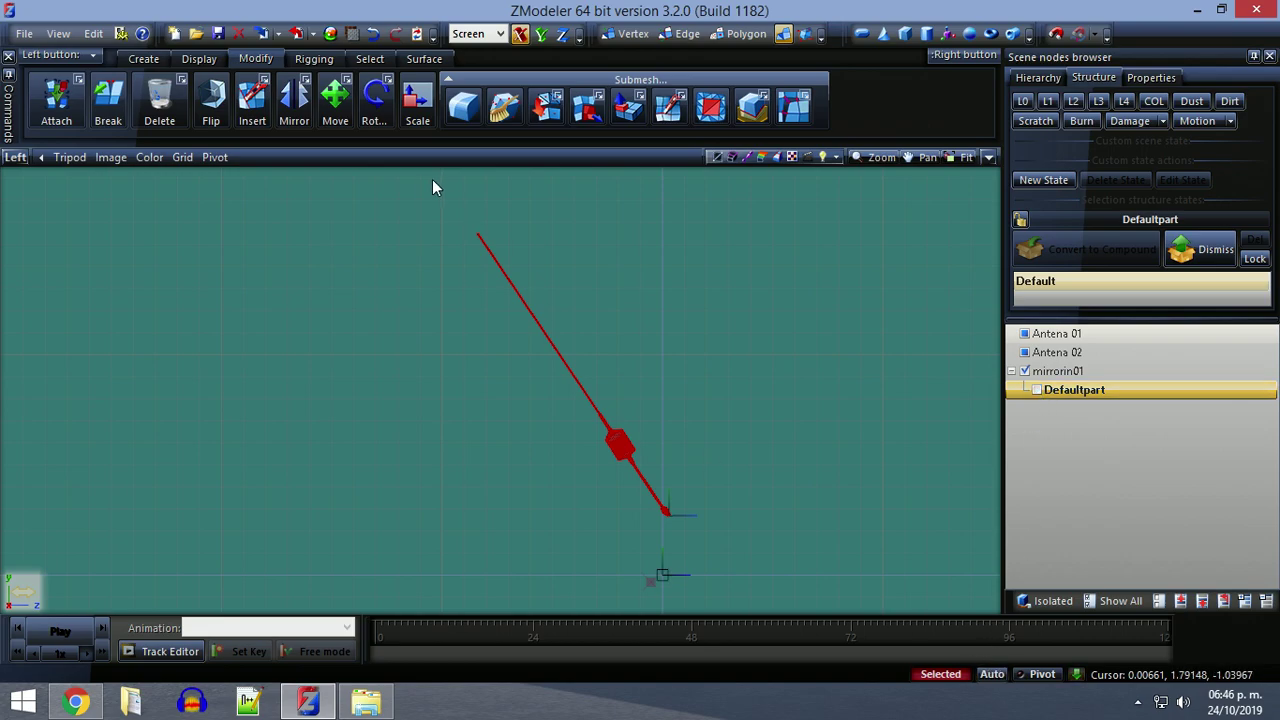
left_click(335, 100)
left_click(541, 34)
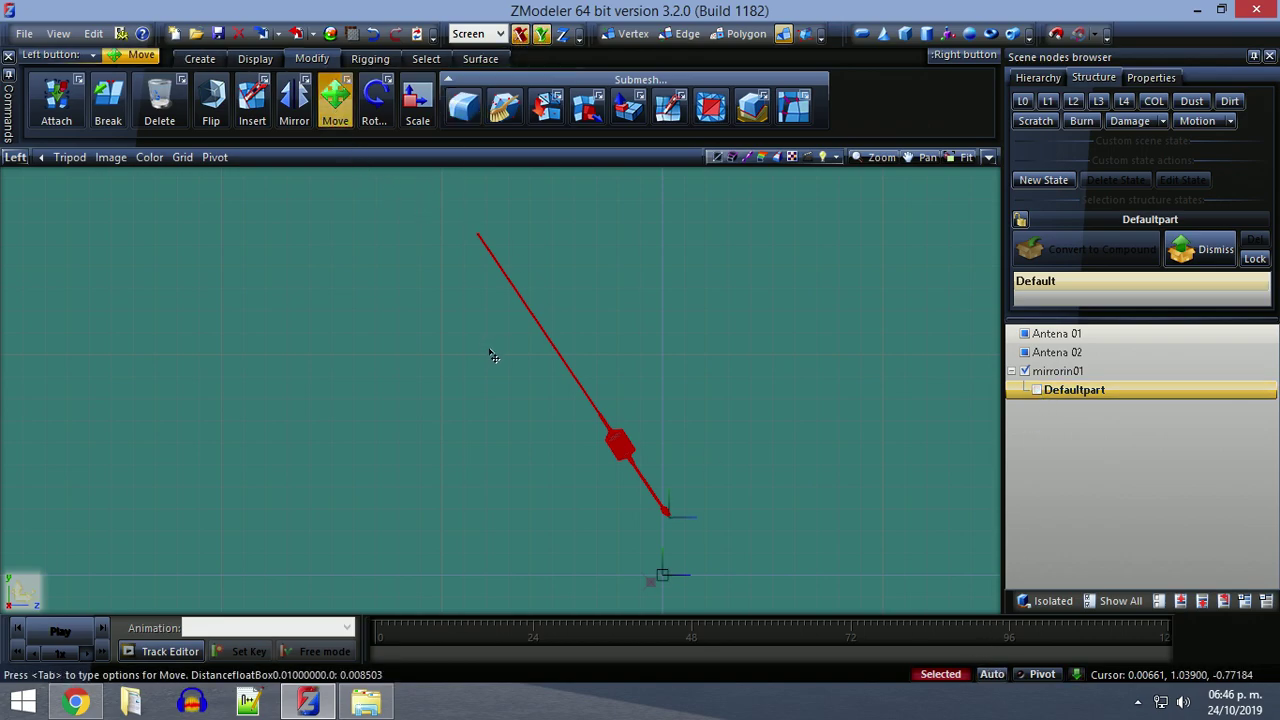
left_click(347, 79)
left_click(330, 139)
left_click(330, 139)
Move both antennas straight down so their base sits on the origin, restricting movement to the Y axis.
scroll(723, 646, "up", 3)
scroll(652, 485, "up", 8)
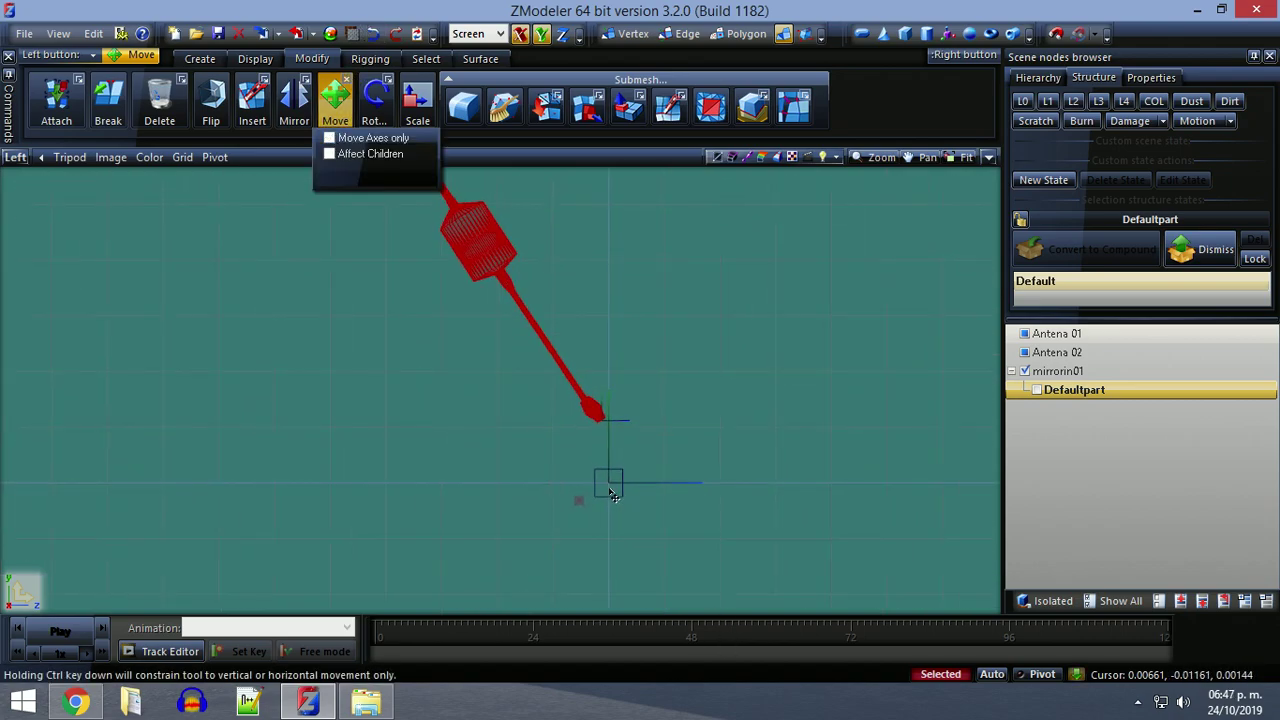
scroll(610, 450, "up", 6)
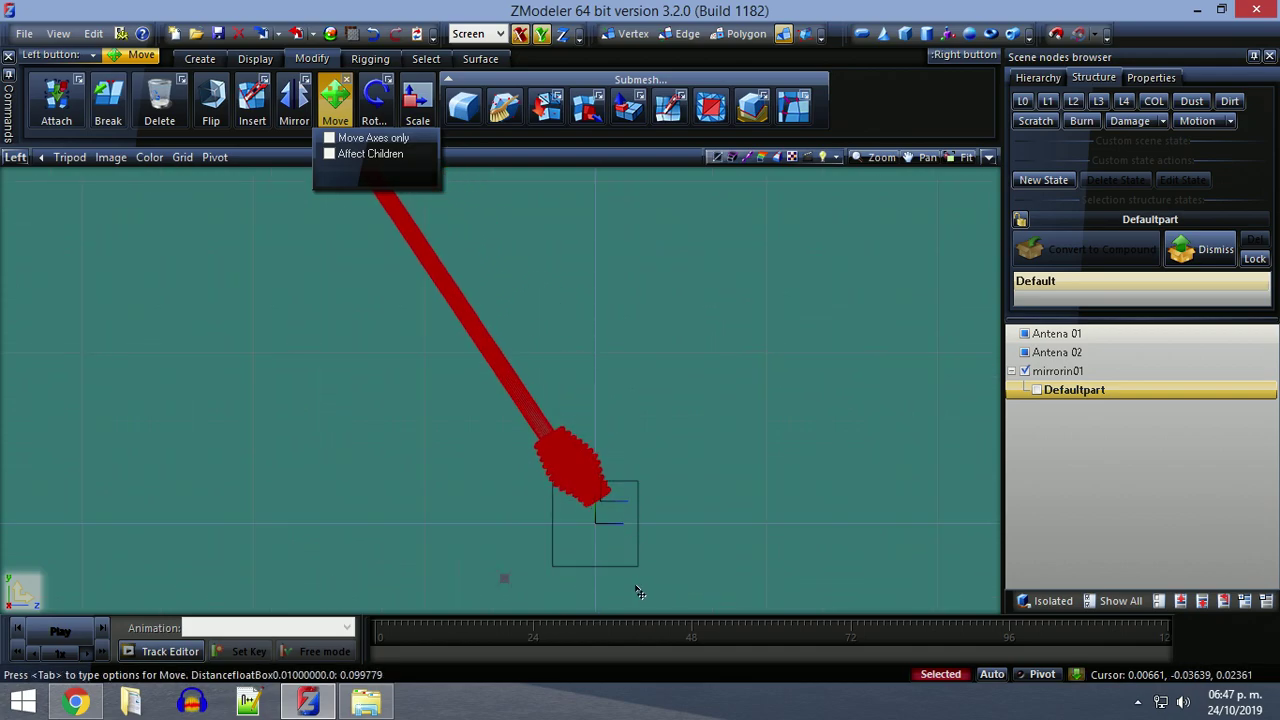
scroll(608, 510, "up", 8)
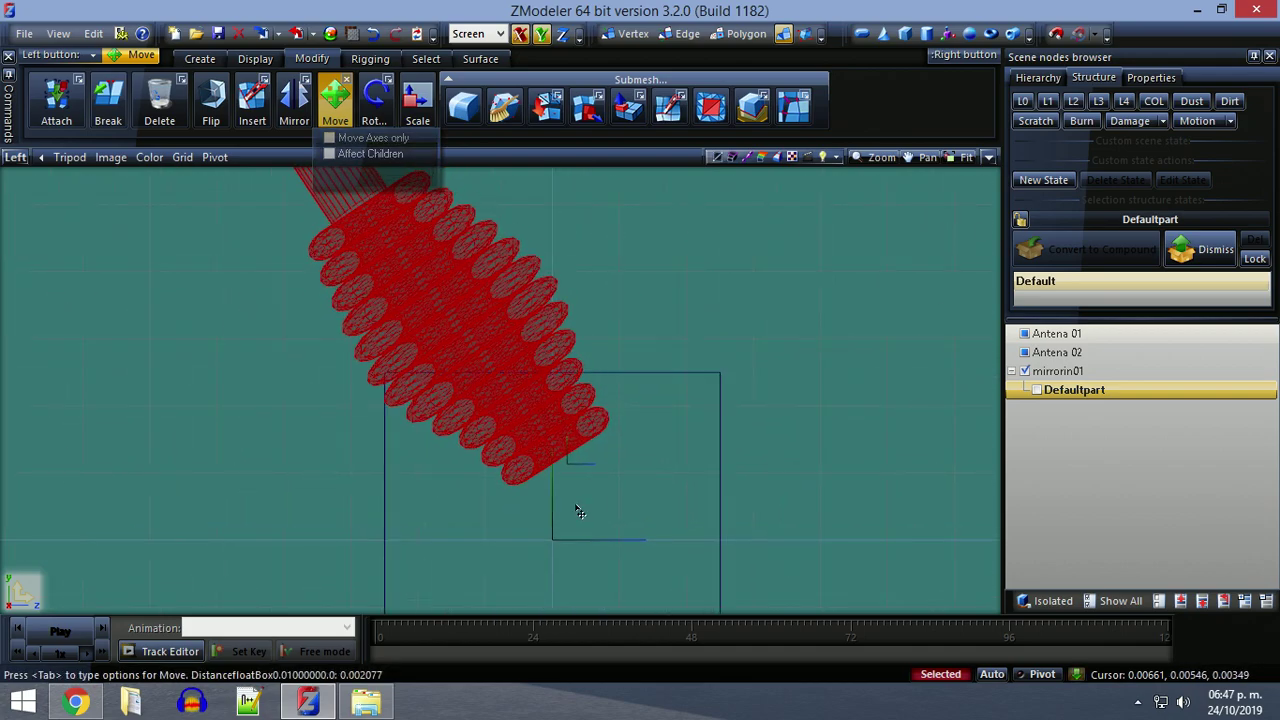
scroll(556, 440, "up", 6)
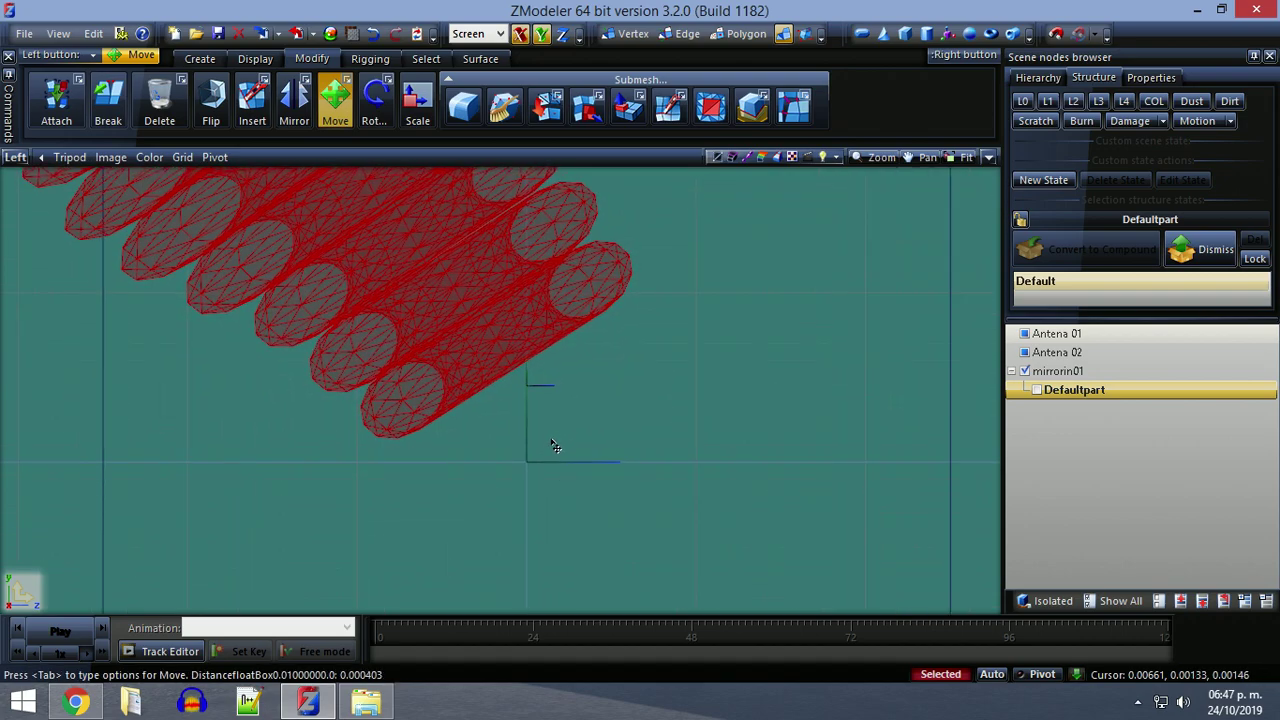
left_click(540, 35)
left_click(540, 35)
left_click_drag(571, 286, 576, 374)
scroll(560, 468, "up", 2)
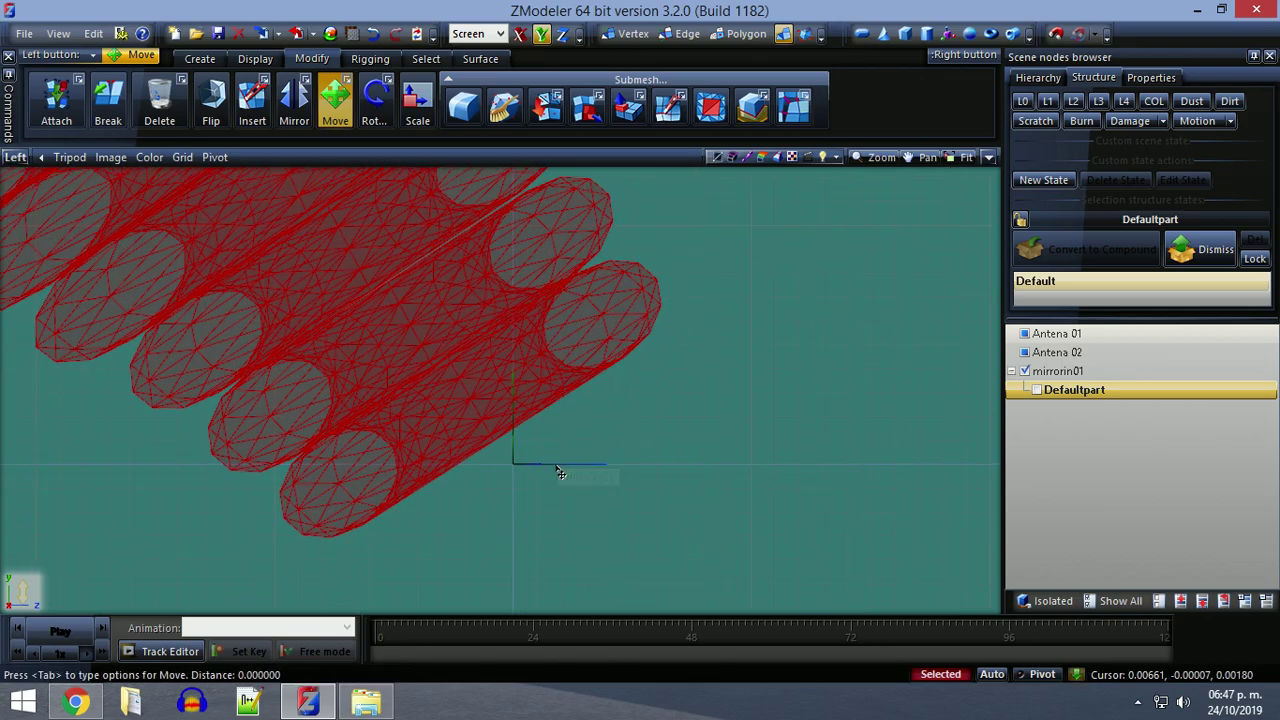
right_click(560, 475)
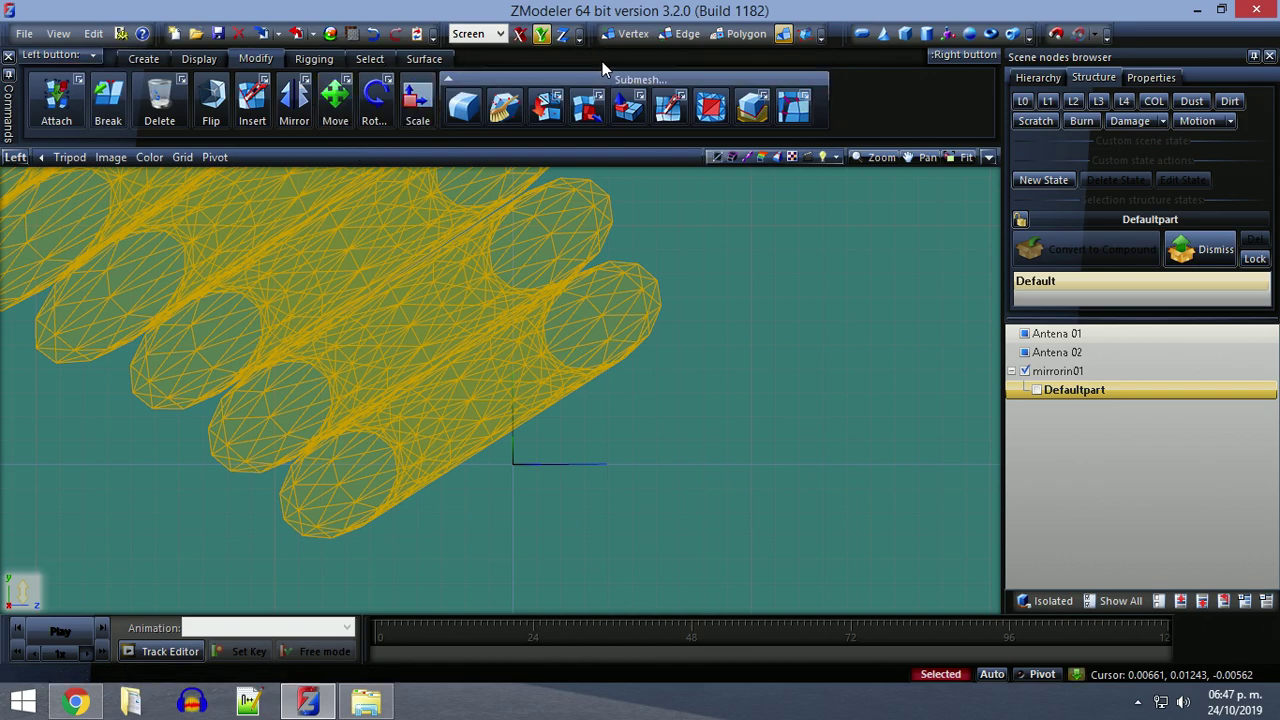
Turn off object selection mode and select the antenna's lower rod and base in Polygon mode.
left_click(966, 157)
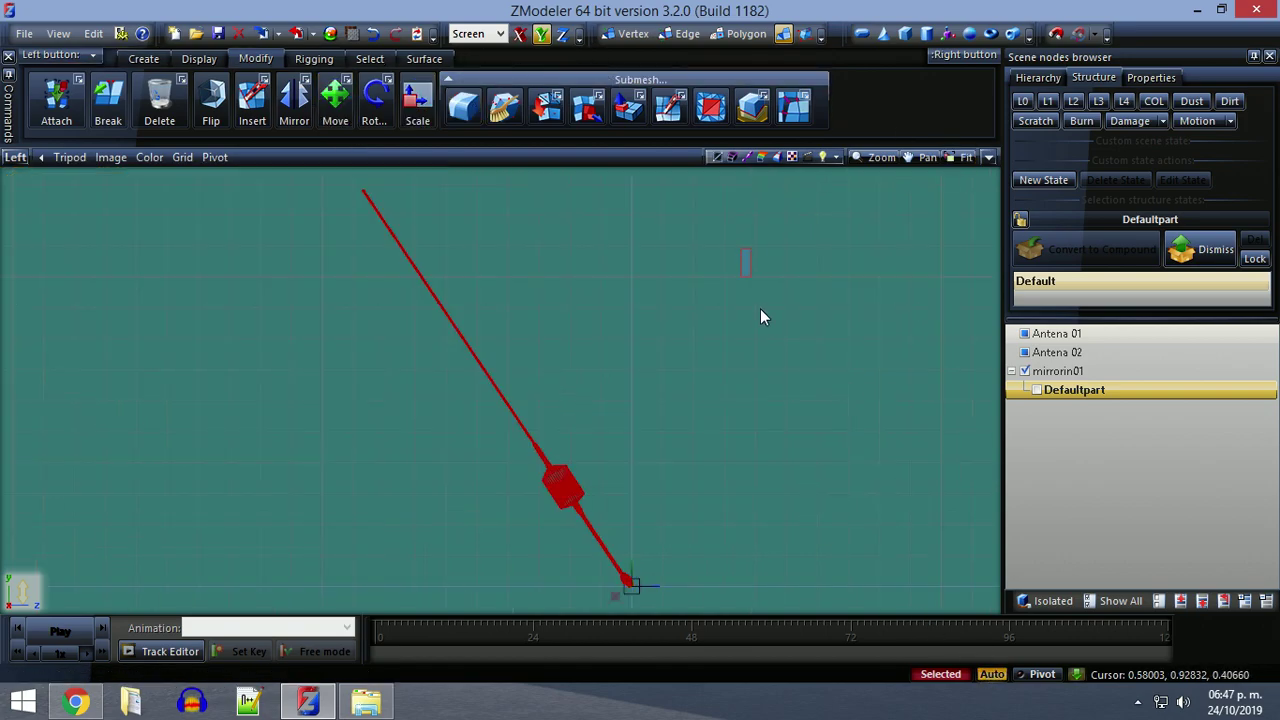
left_click(751, 285)
left_click(690, 34)
left_click(742, 34)
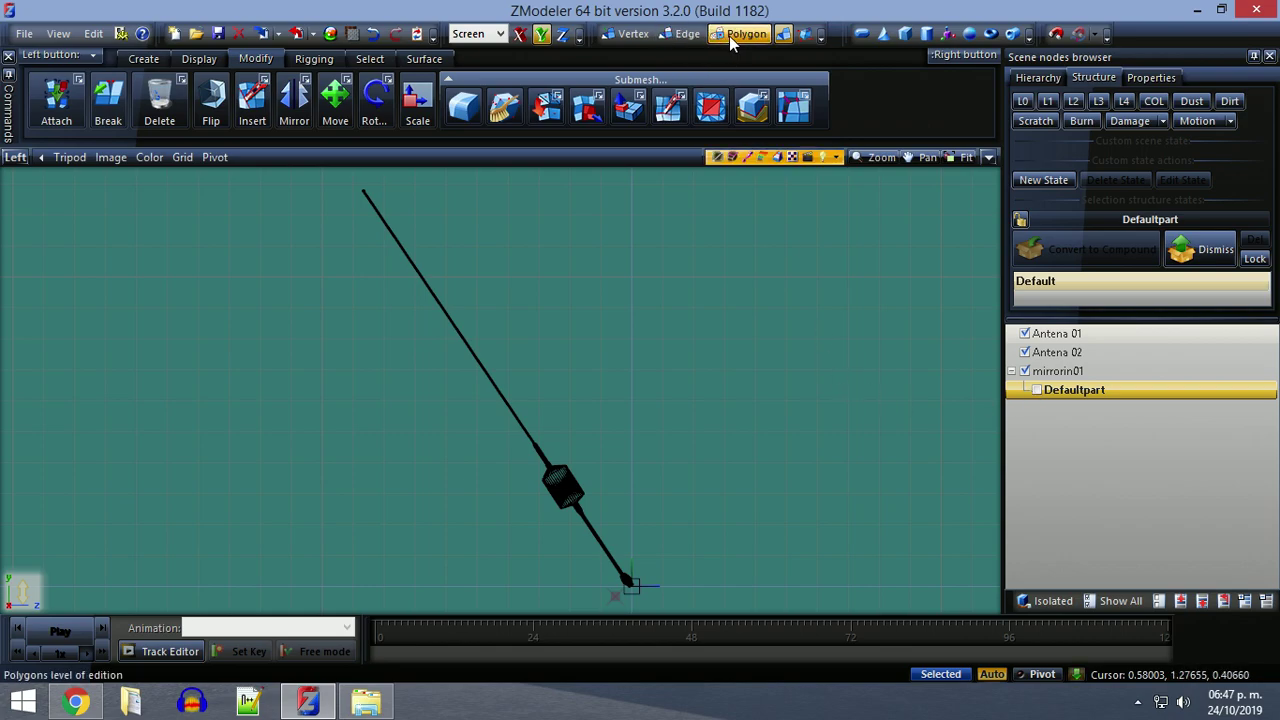
left_click(591, 529)
scroll(646, 561, "up", 3)
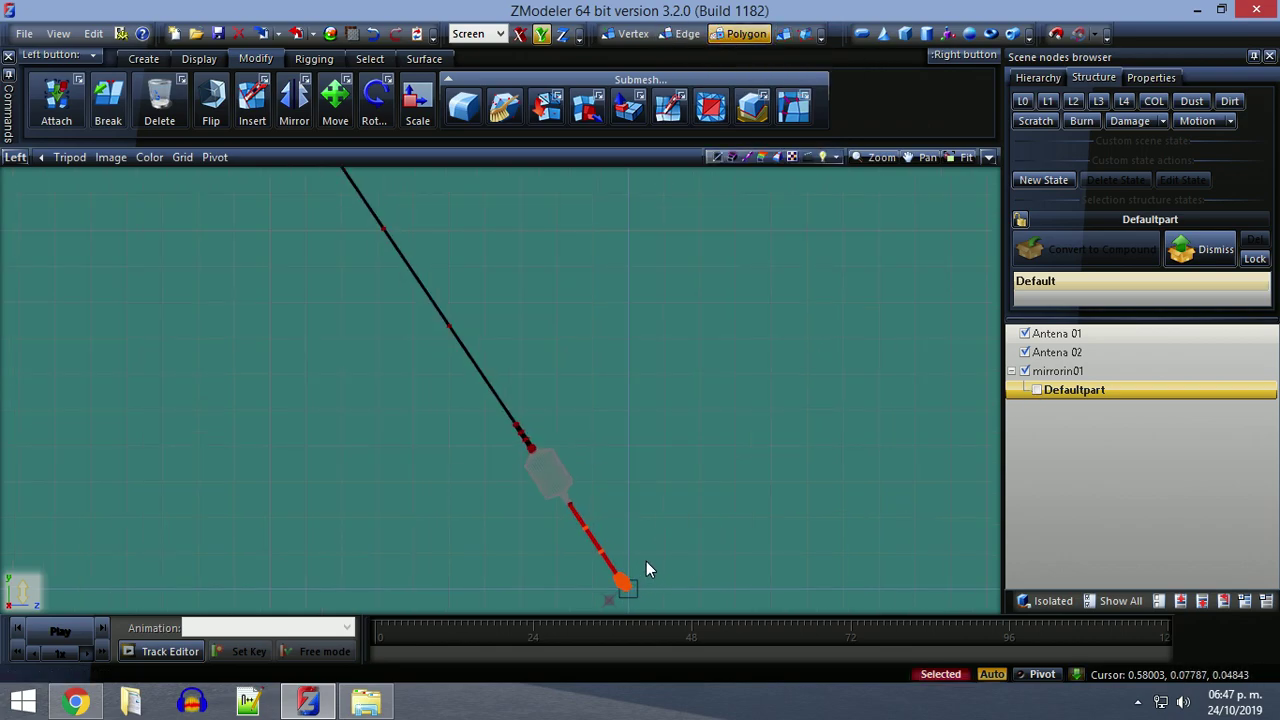
scroll(562, 481, "down", 5)
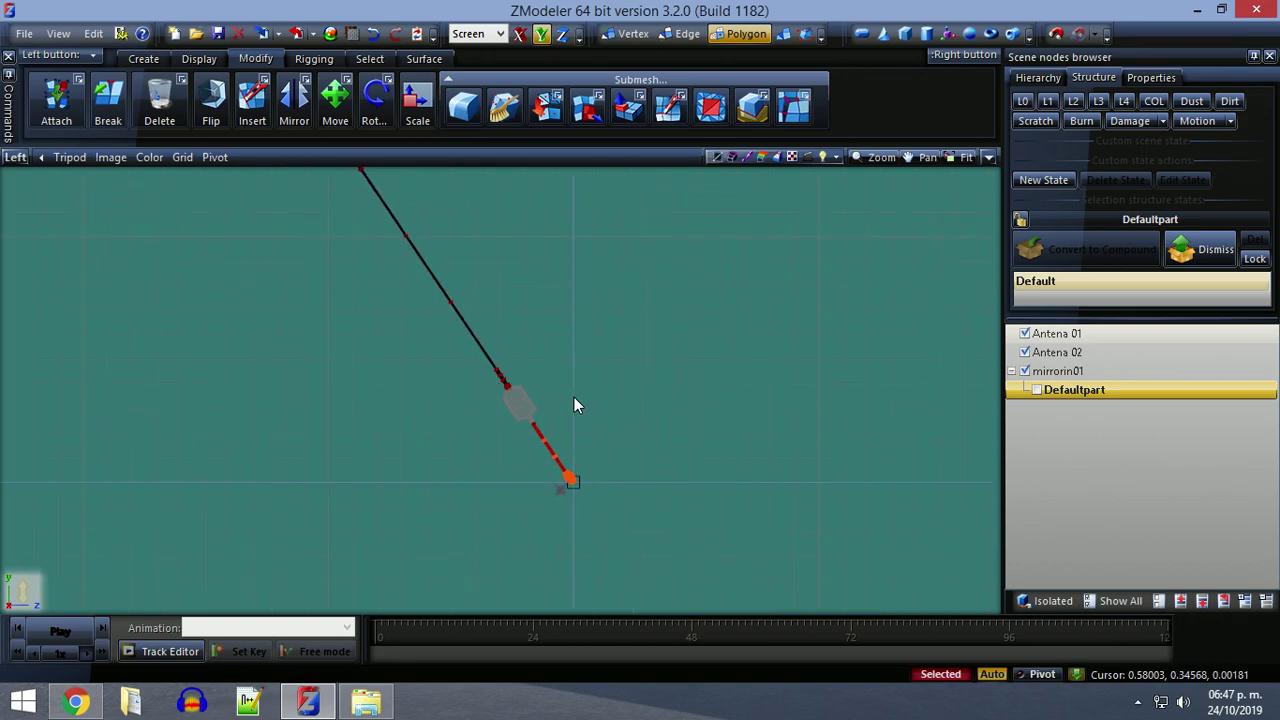
scroll(586, 395, "down", 1)
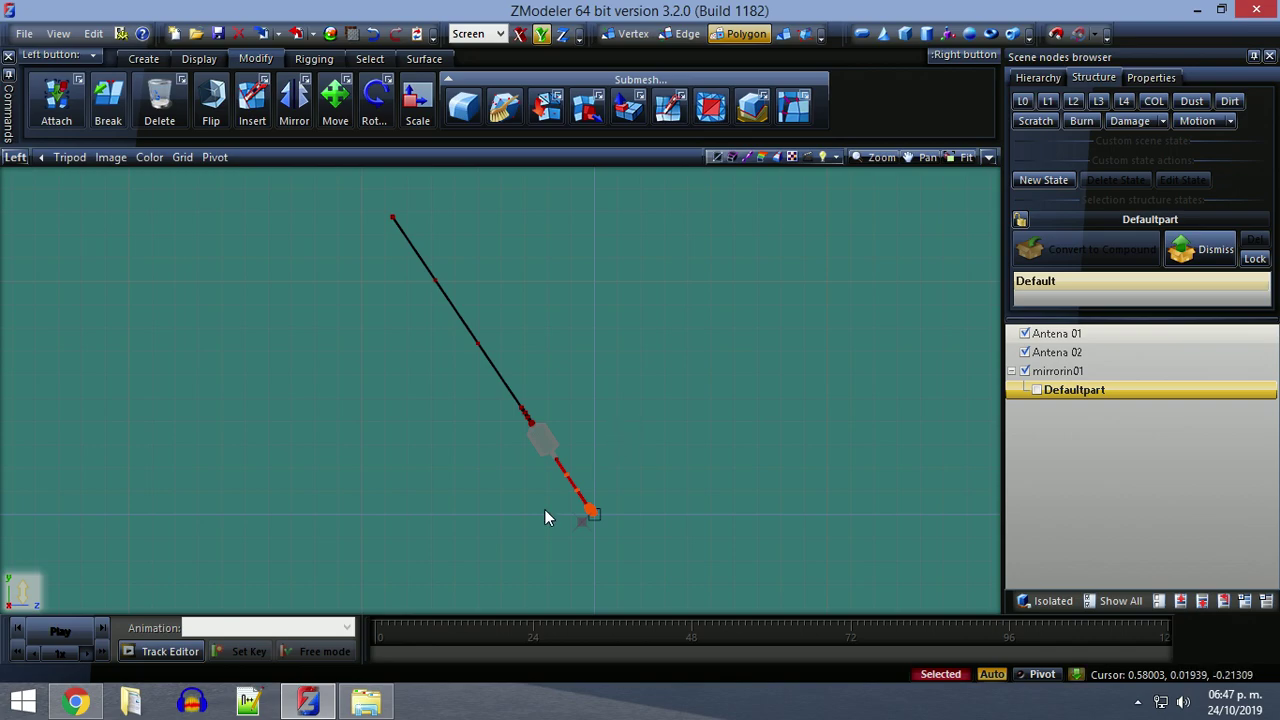
Switch to the desktop, paste the copied accw900.sii file there and open it in Notepad++.
left_click(1197, 10)
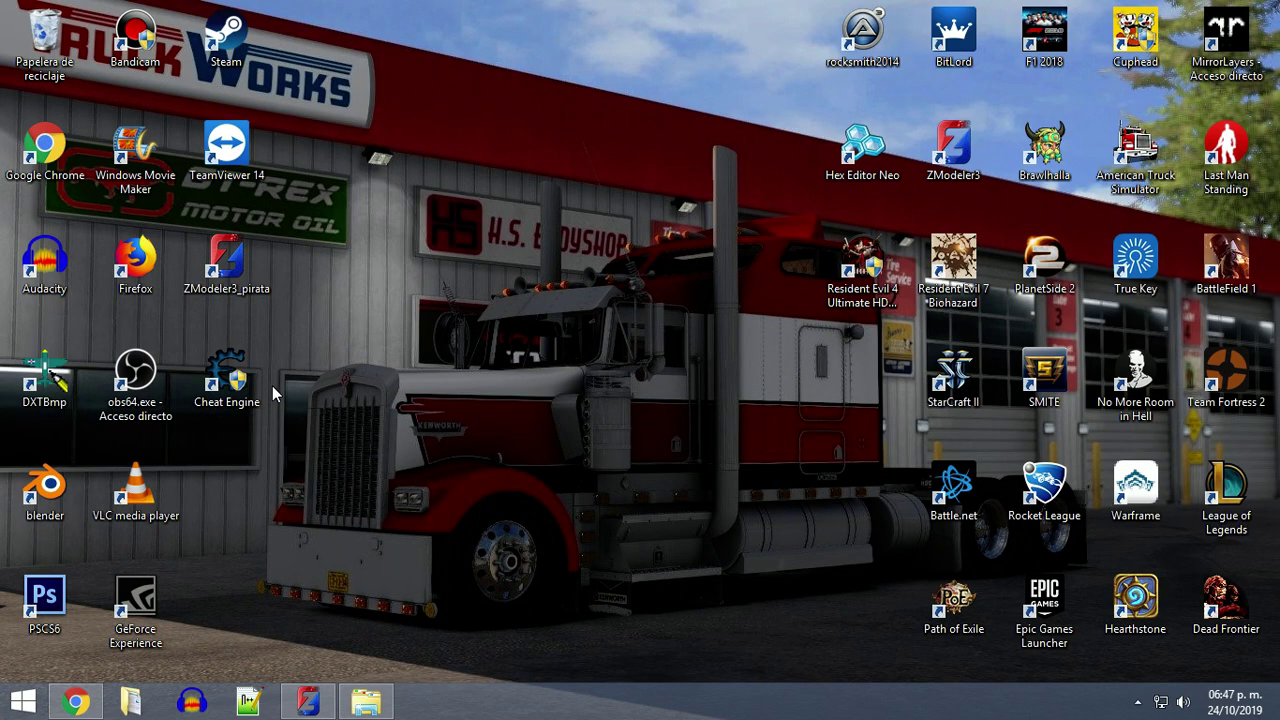
left_click(365, 701)
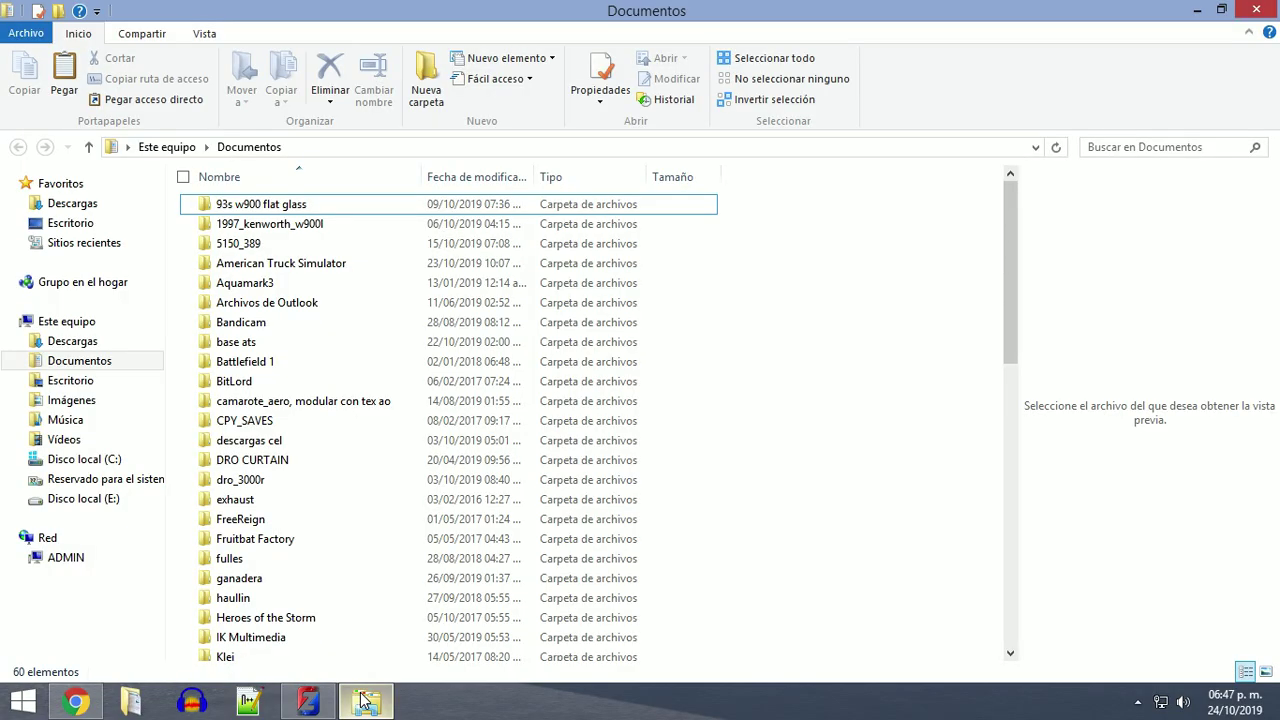
left_click(366, 702)
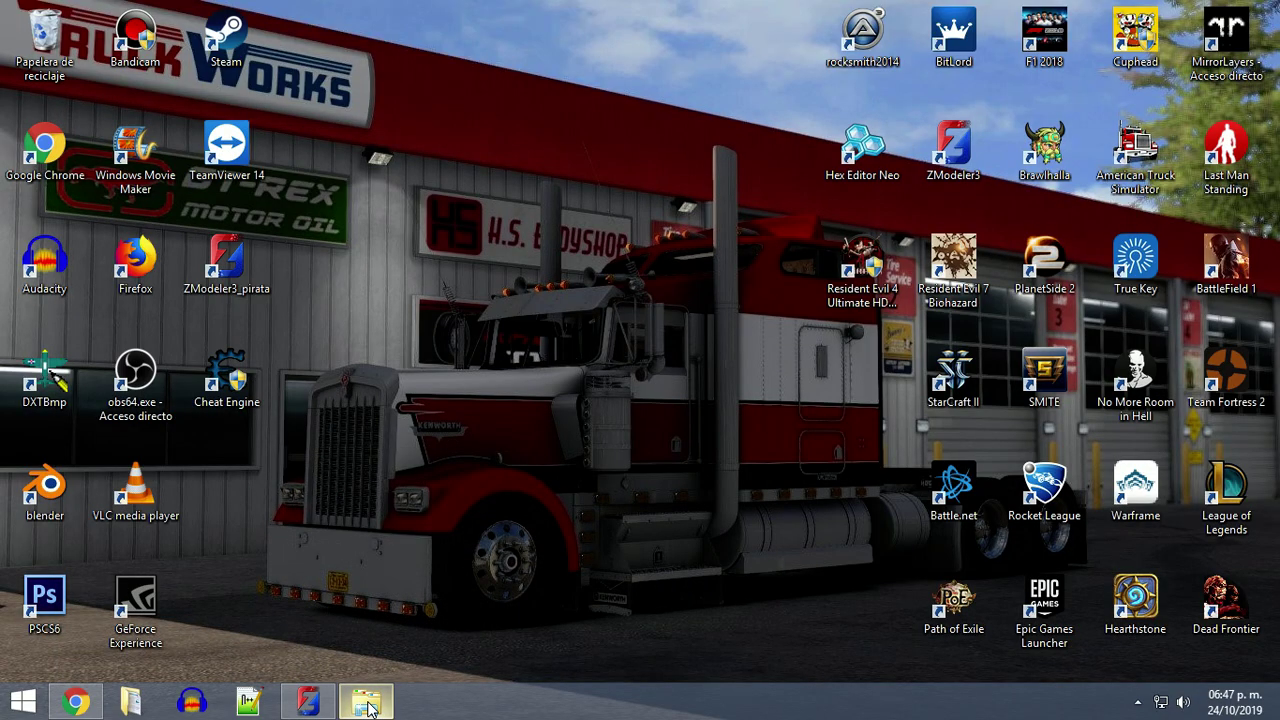
right_click(373, 428)
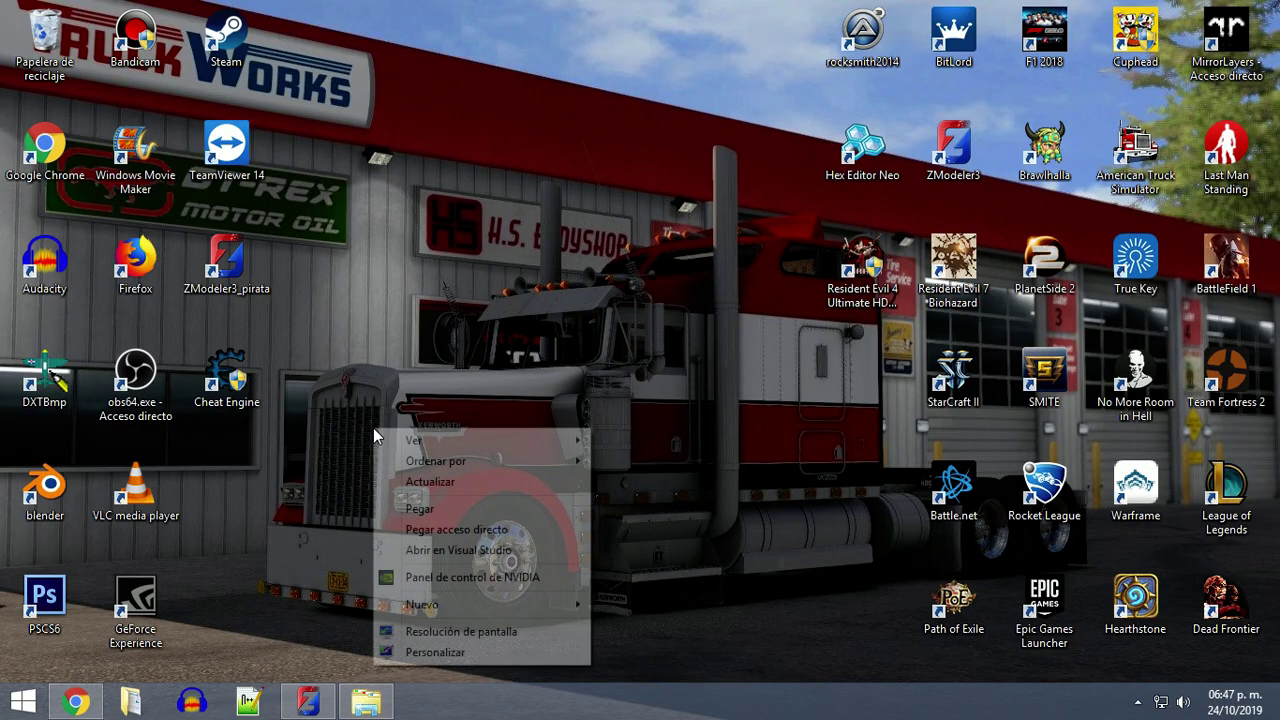
left_click(416, 510)
double_click(424, 376)
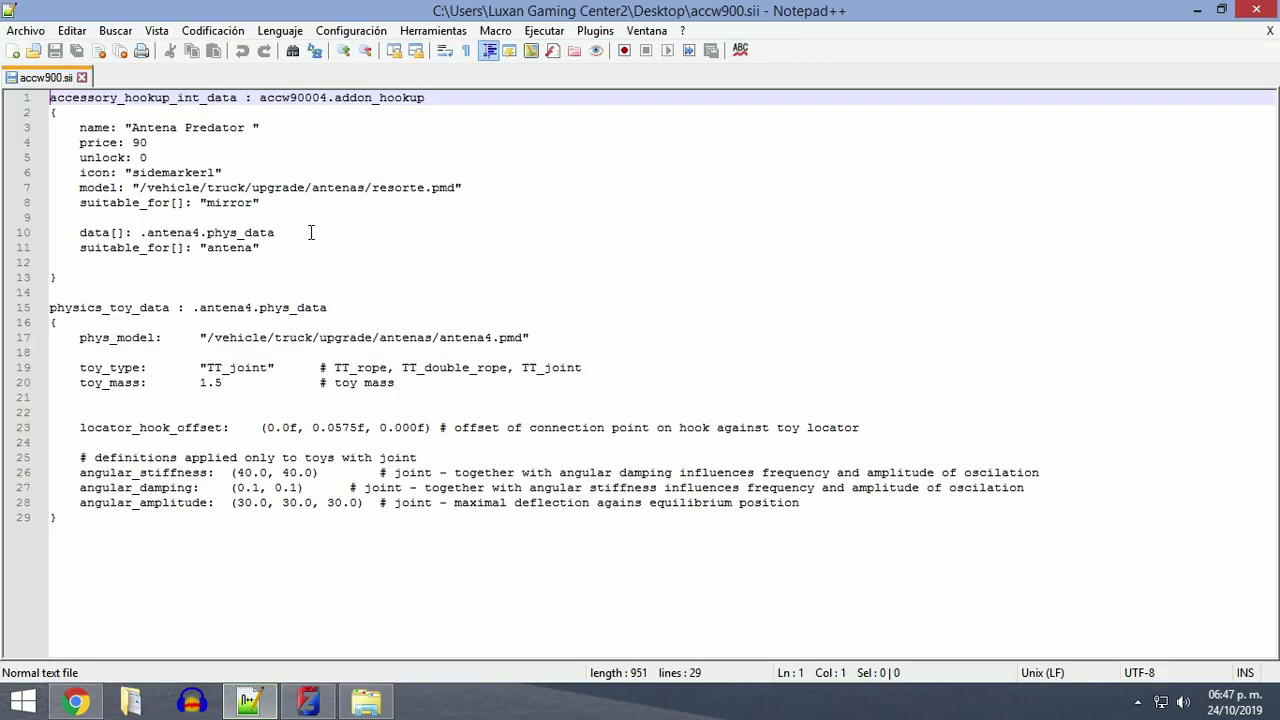
Examine the model and phys_model paths and the joint definitions in accw900.sii to see how the antenna is split into parts.
left_click_drag(74, 445, 207, 472)
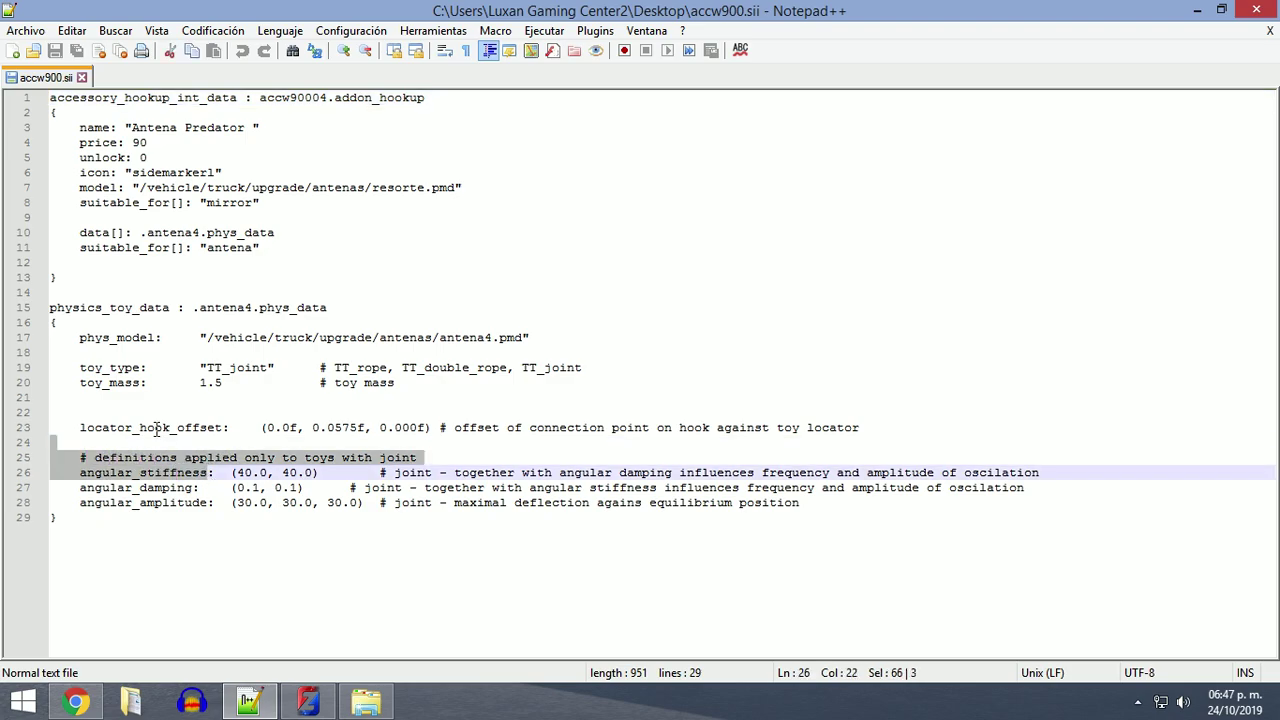
left_click(68, 458)
mouse_move(74, 445)
left_mouse_down()
mouse_move(298, 502)
mouse_move(700, 515)
mouse_move(800, 503)
mouse_move(52, 458)
left_mouse_up()
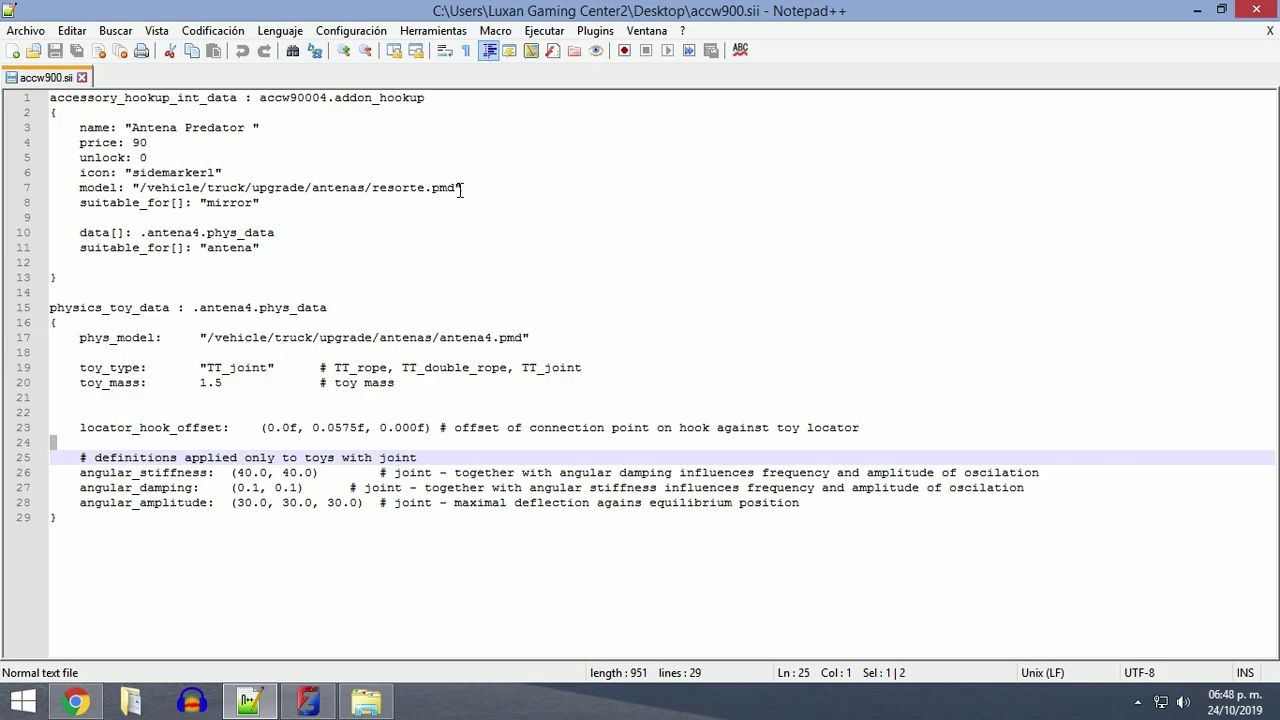
left_click_drag(468, 187, 404, 189)
left_click(432, 201)
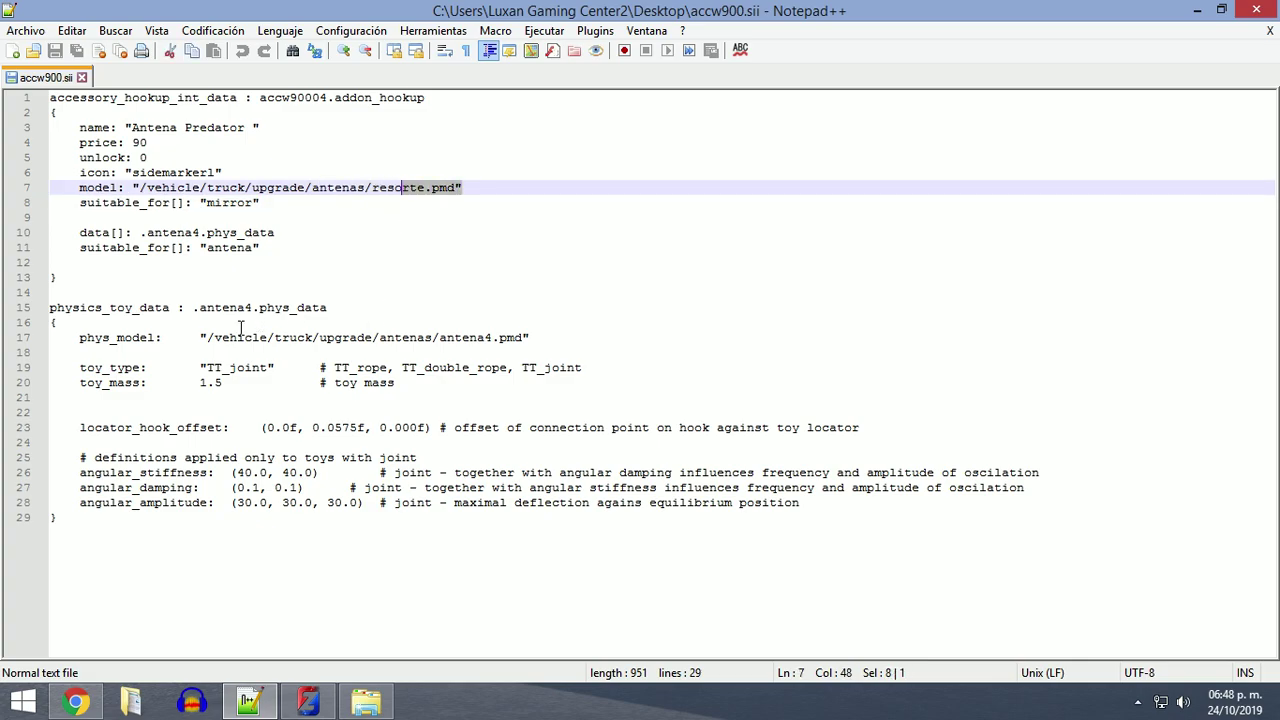
left_click_drag(462, 188, 340, 203)
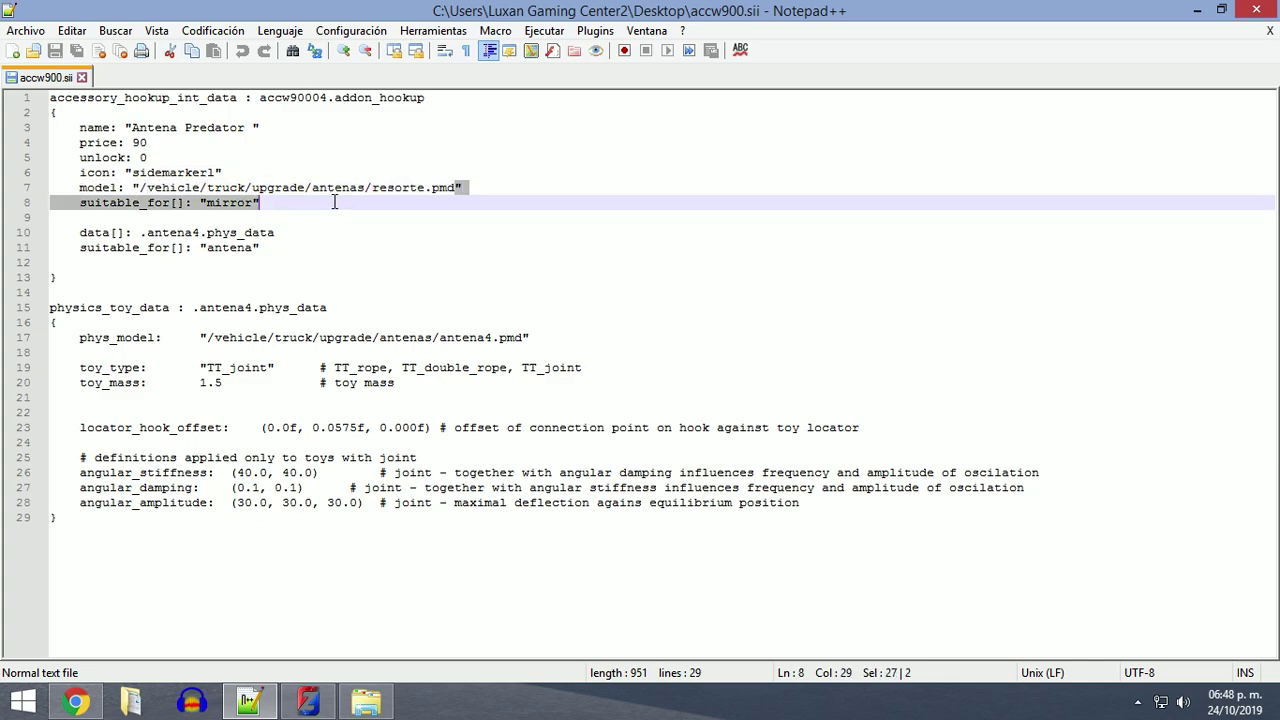
left_click_drag(540, 337, 445, 340)
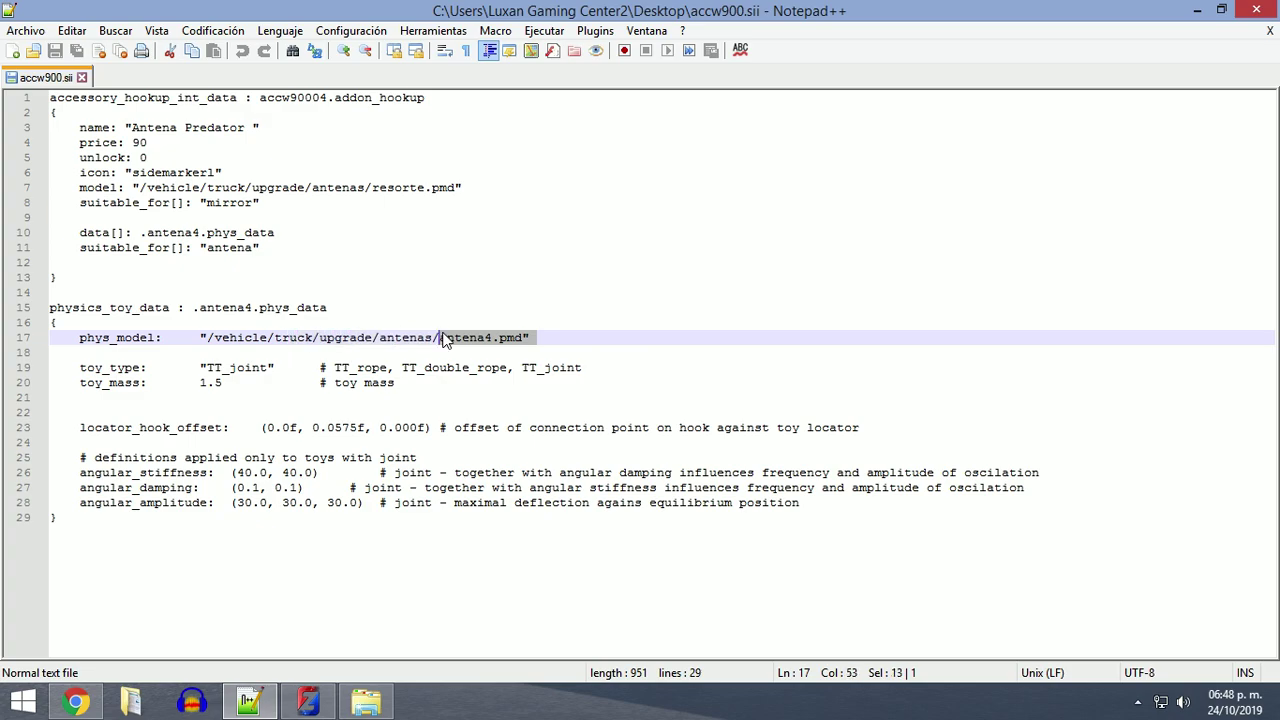
left_click(425, 199)
left_click(456, 337)
left_click(404, 187)
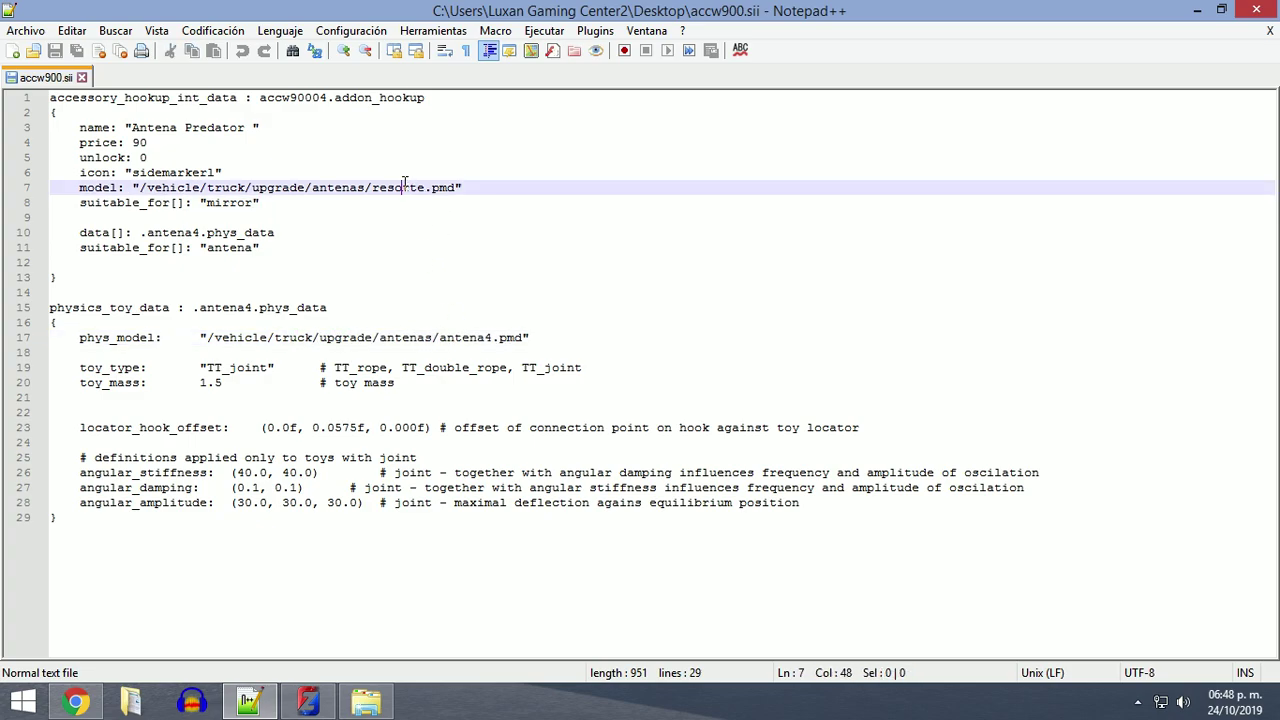
Switch back to ZModeler, narrow the polygon selection to the antenna's base and detach it as a separate object.
left_click(307, 702)
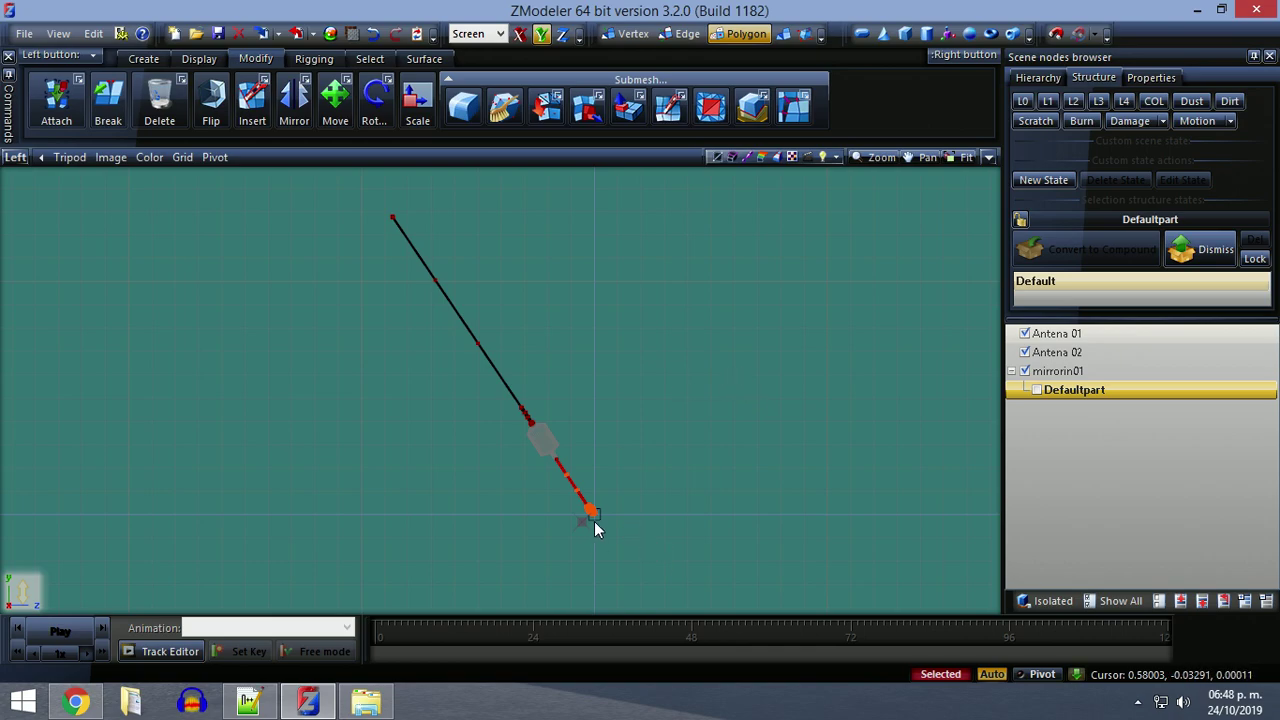
scroll(687, 546, "up", 2)
left_click_drag(641, 535, 529, 481)
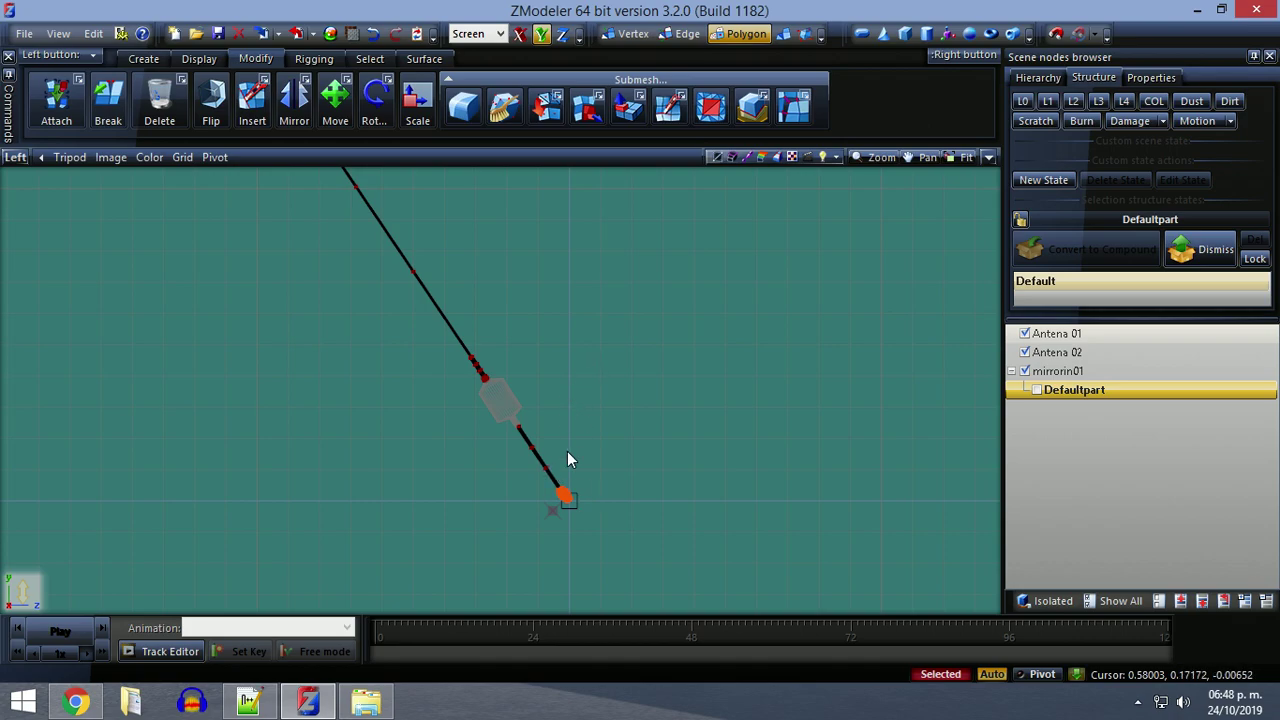
left_click(559, 490)
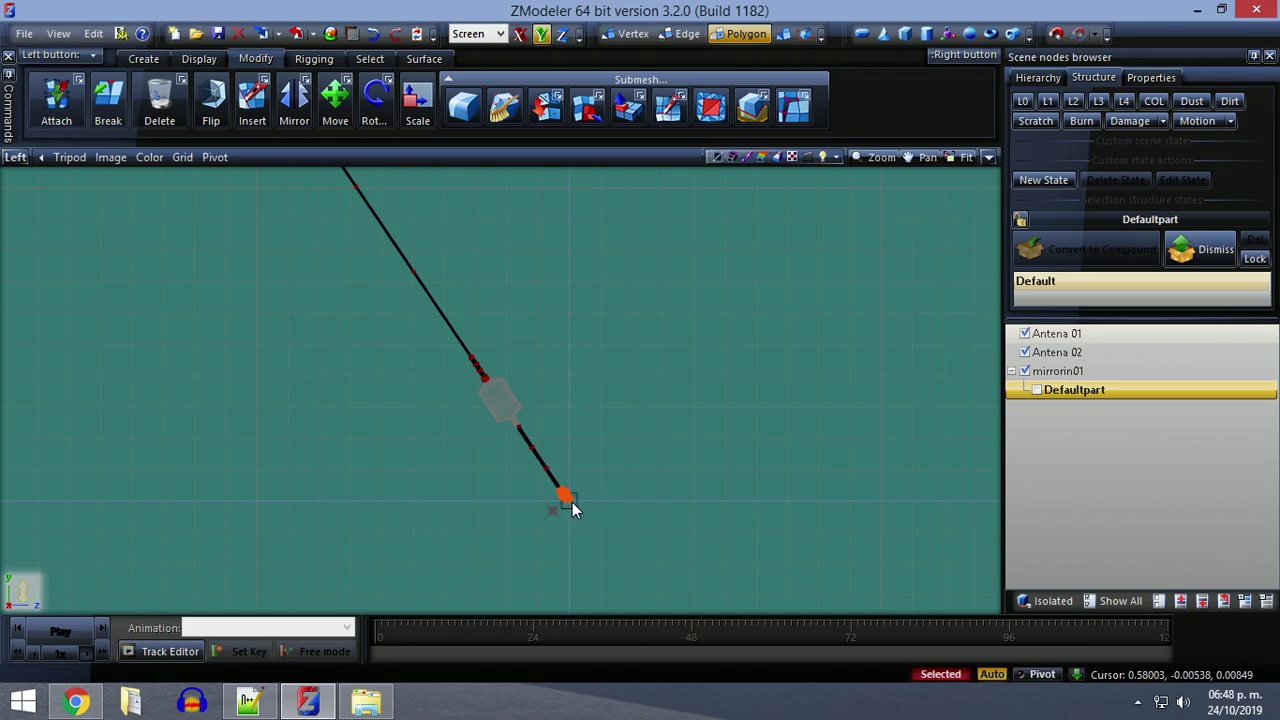
left_click(583, 110)
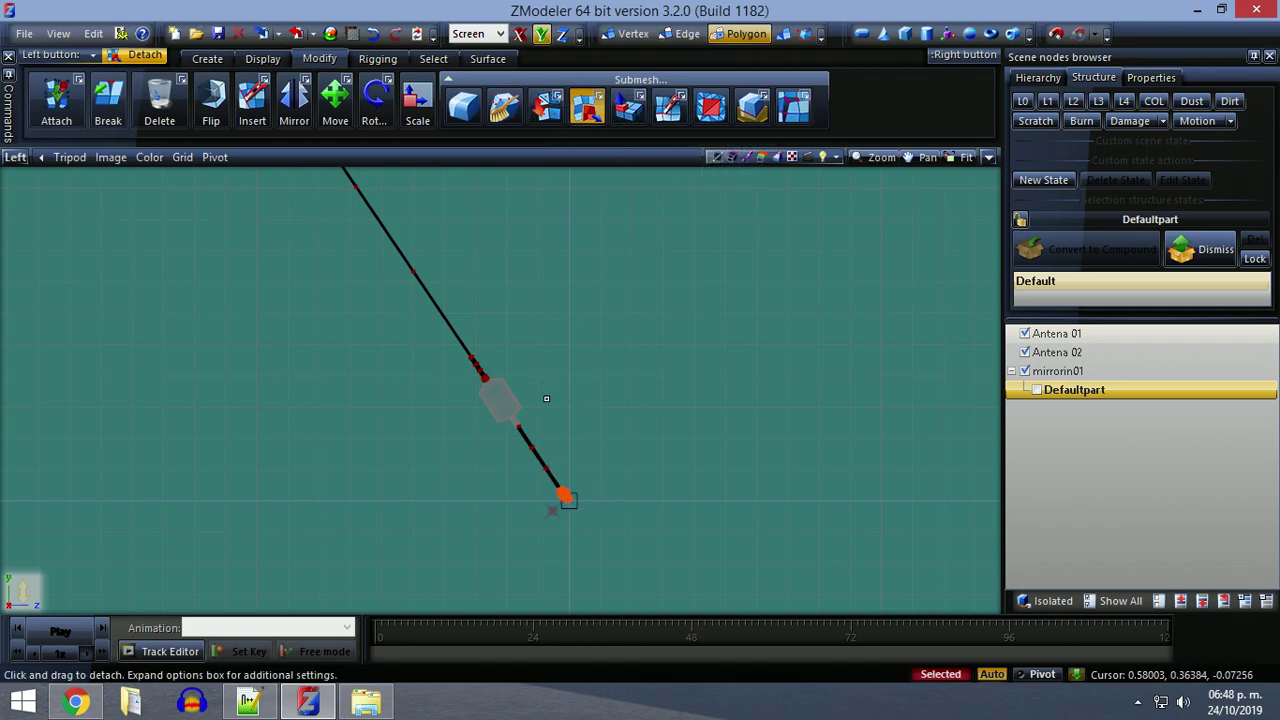
left_click(566, 495)
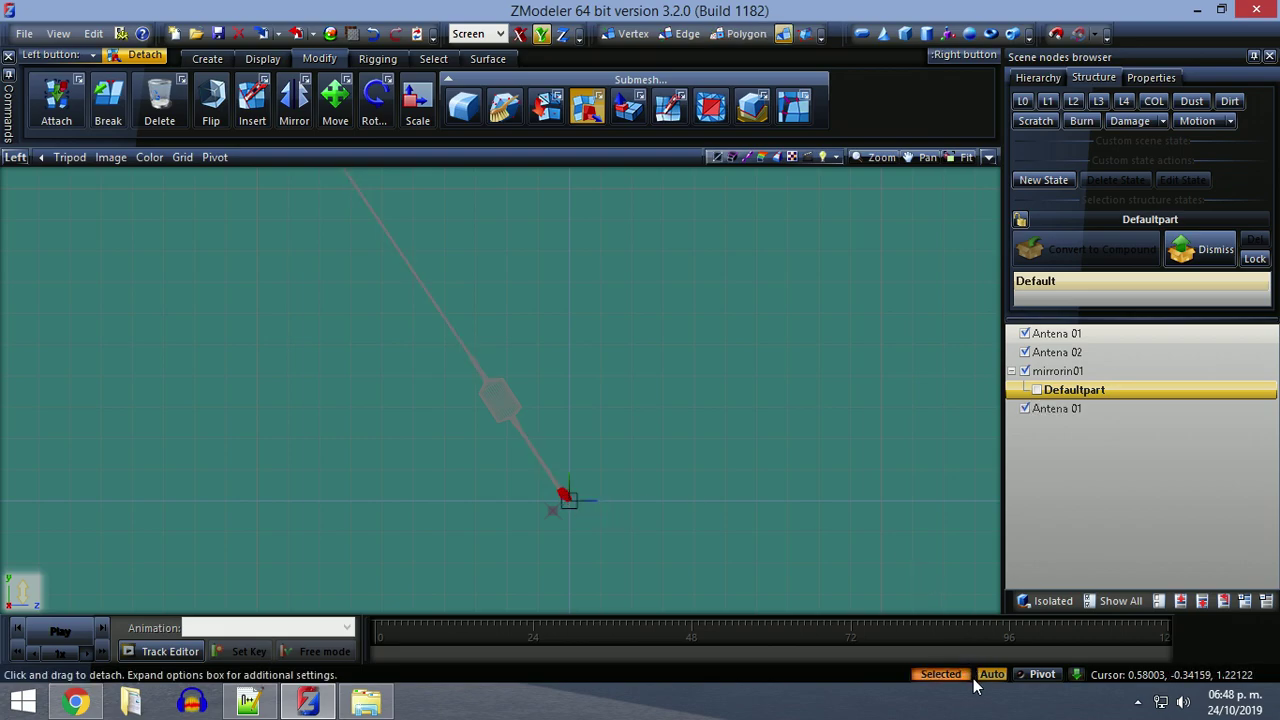
Hide the detached base and place the original Antena 01 and Antena 02 under the Defaultpart of mirrorin01.
left_click(1024, 408)
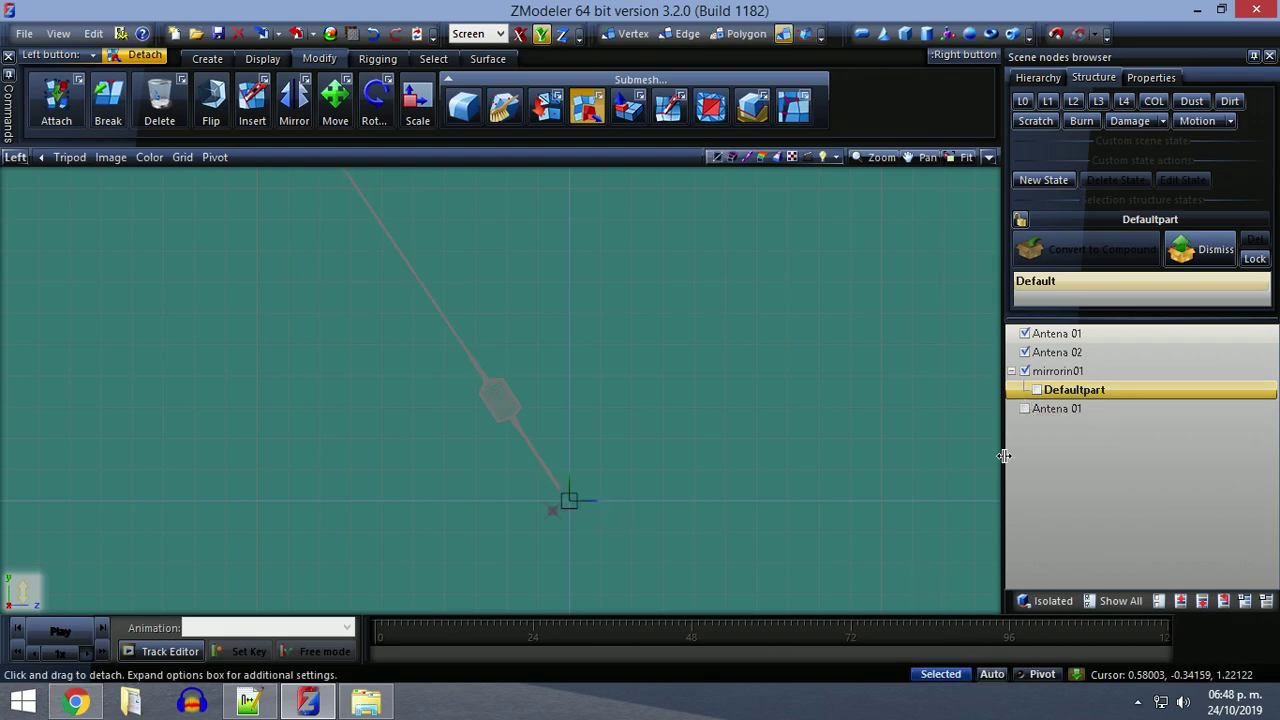
left_click(1015, 337)
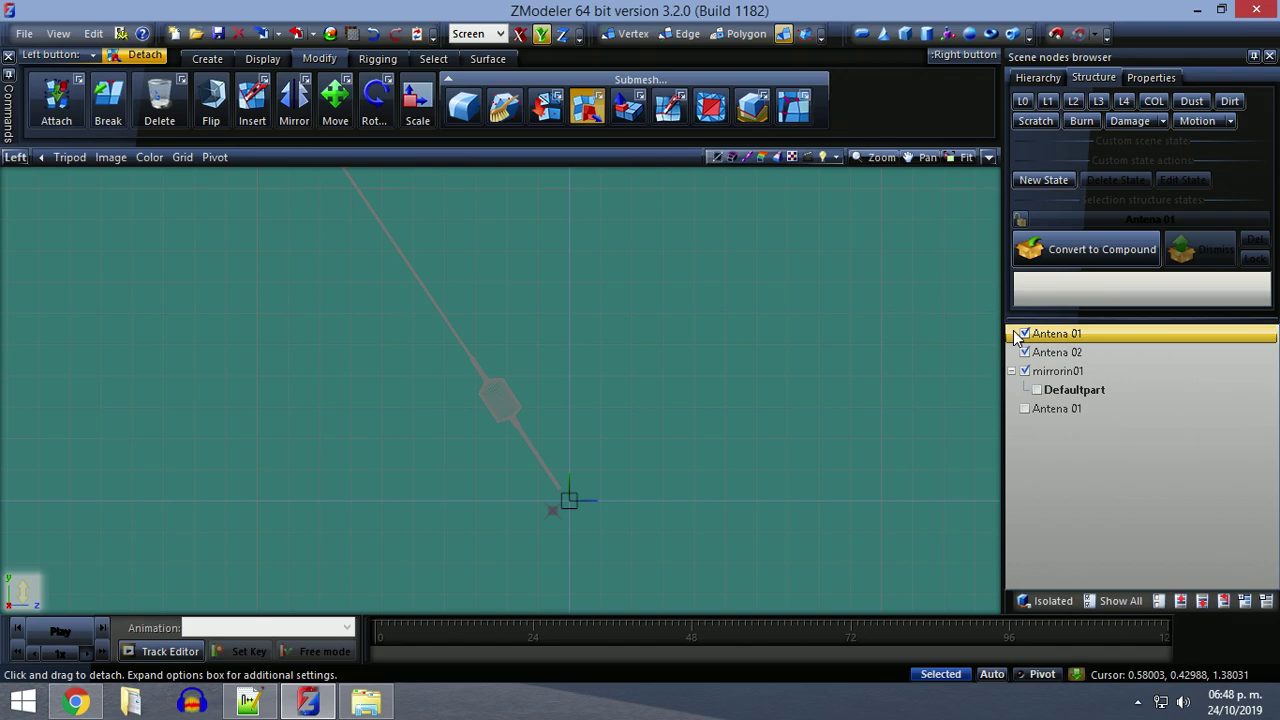
key("shift+Down")
left_click_drag(1017, 337, 1036, 389)
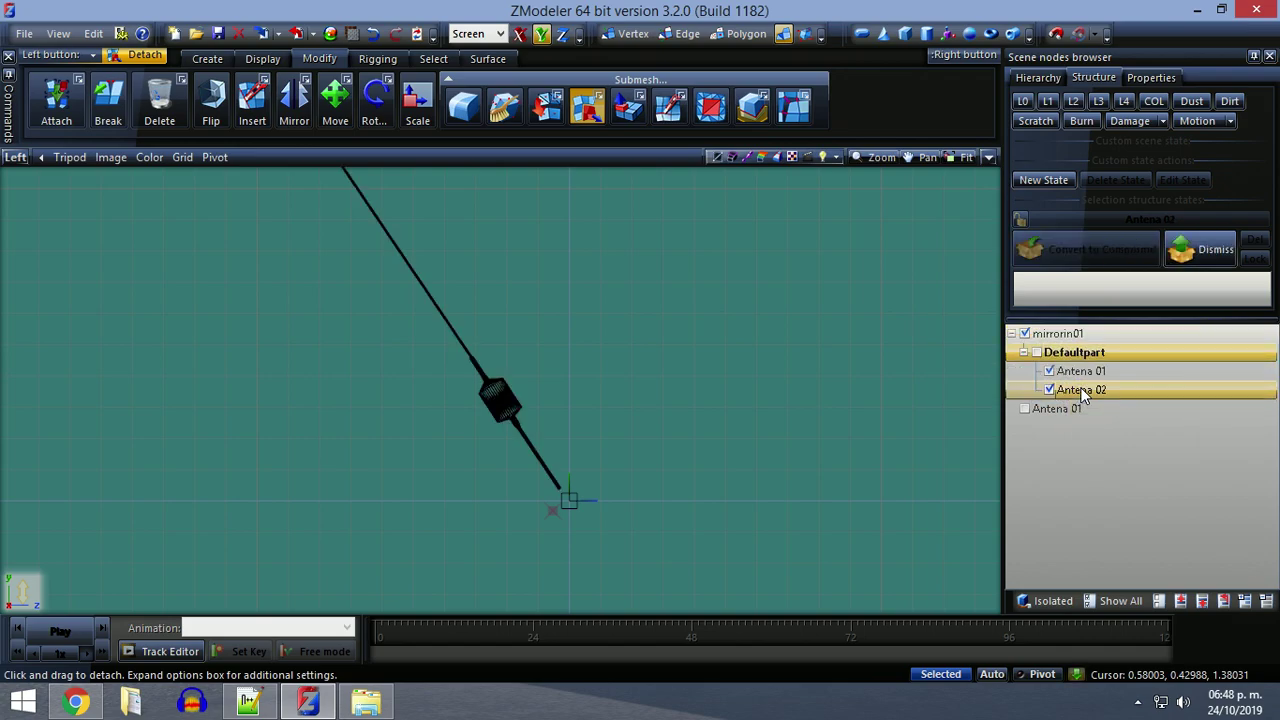
Collapse the mirrorin01 hierarchy and rename mirrorin01 as antena.
left_click(1024, 352)
left_click(1011, 333)
left_click(1070, 335)
left_click(1073, 337)
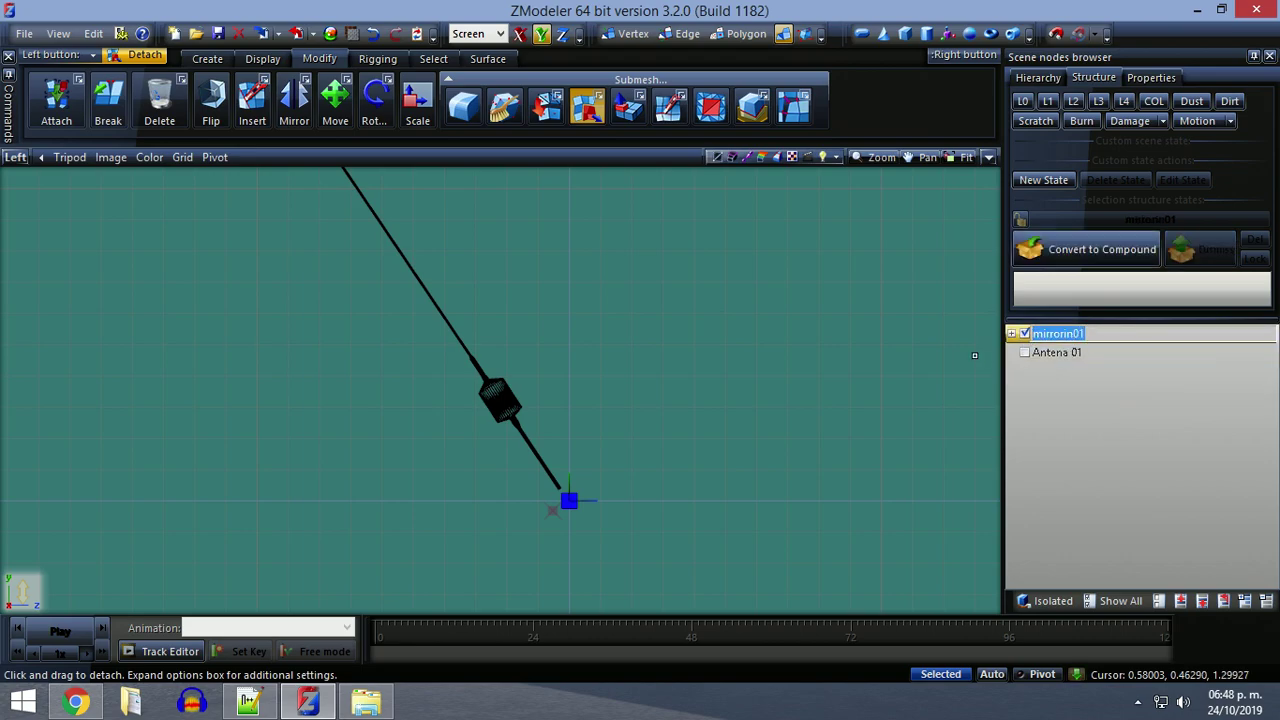
type("antena")
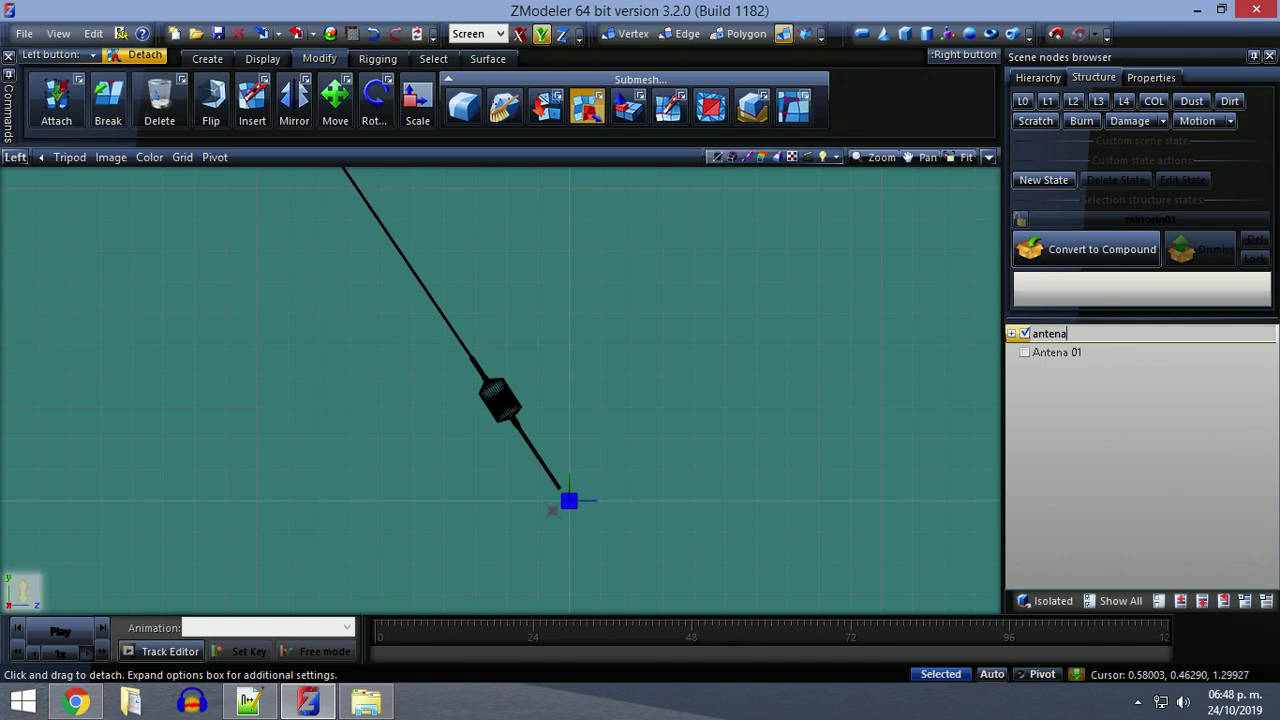
key("Return")
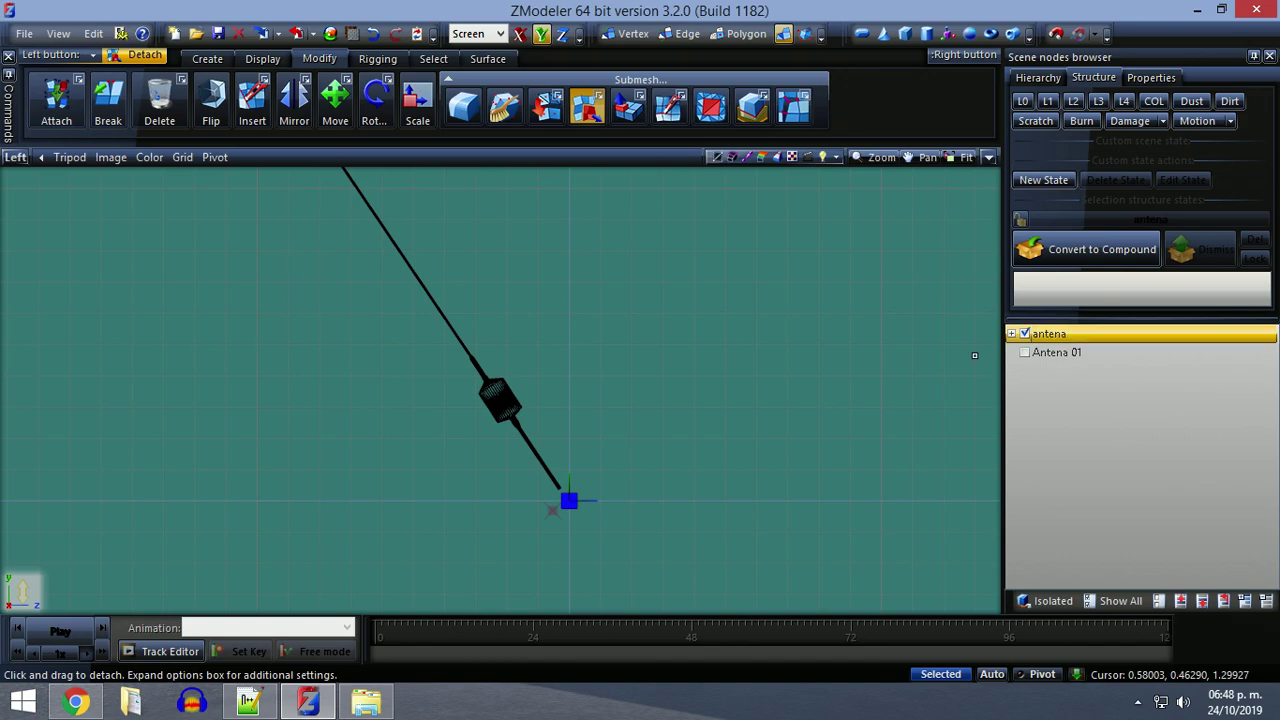
Start exporting the antena model and browse to the upgrade folder inside the mod's vehicle/truck folder.
left_click(1025, 335)
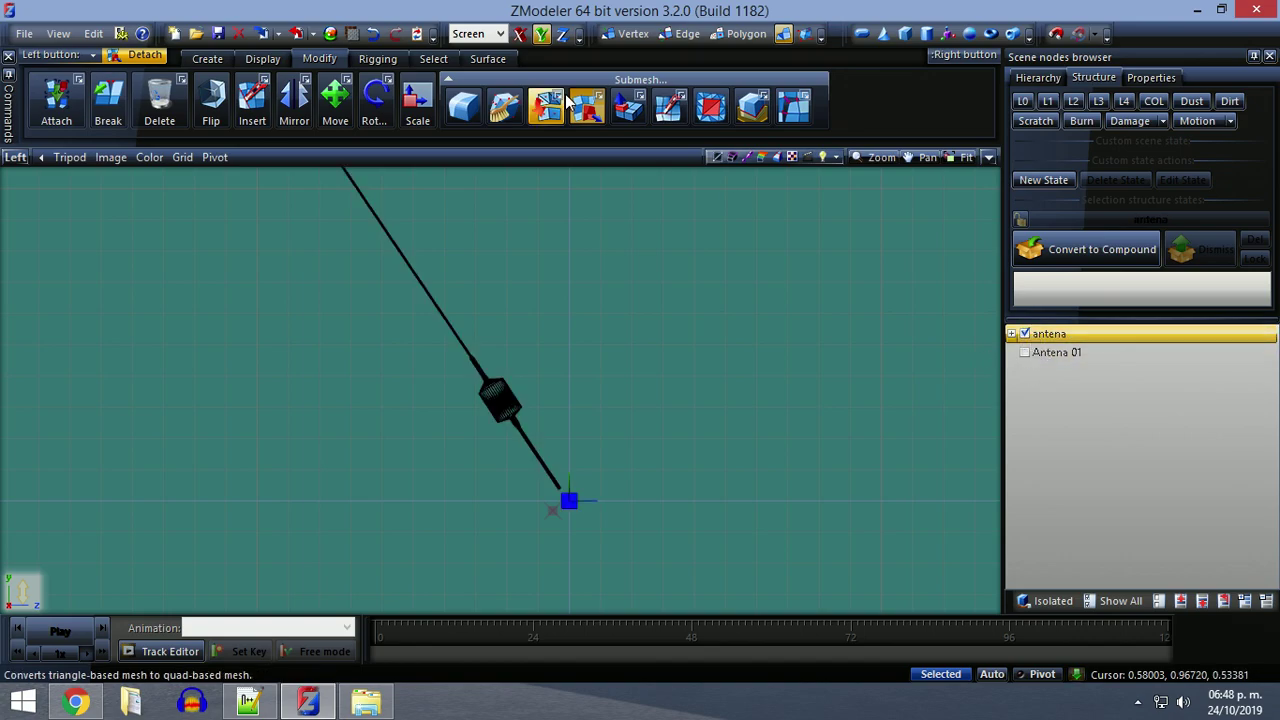
left_click(297, 33)
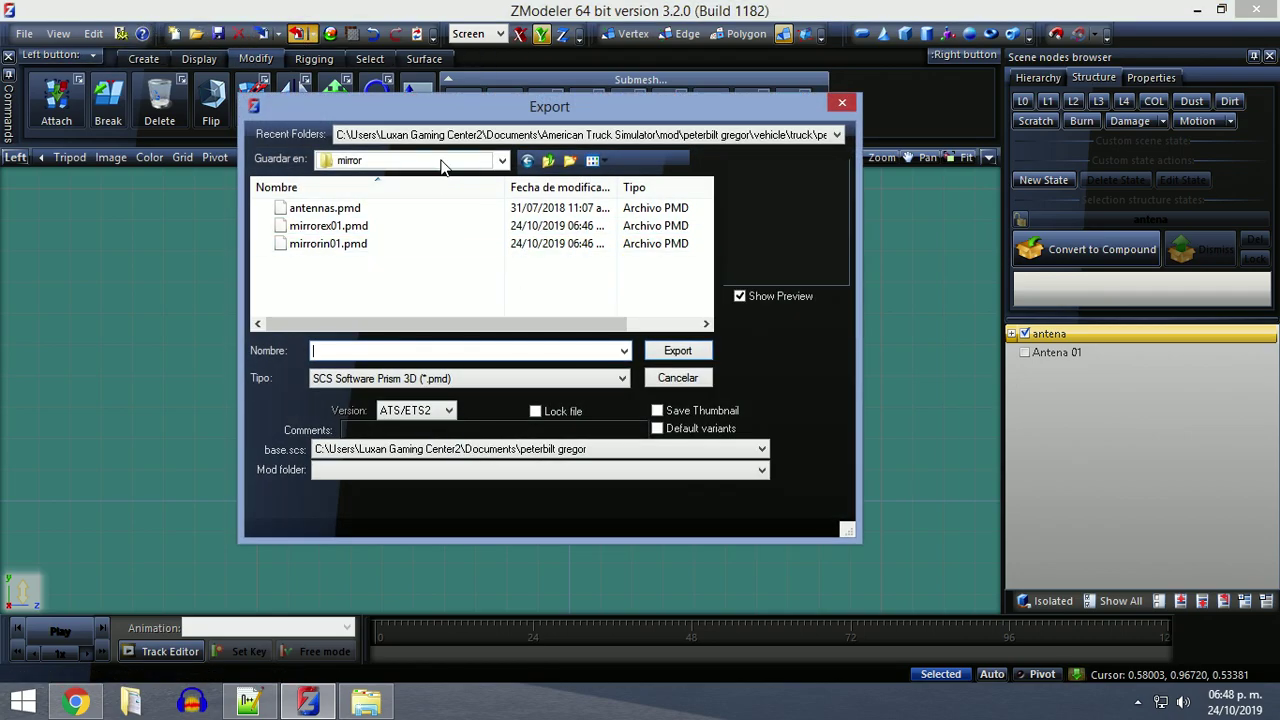
left_click(441, 165)
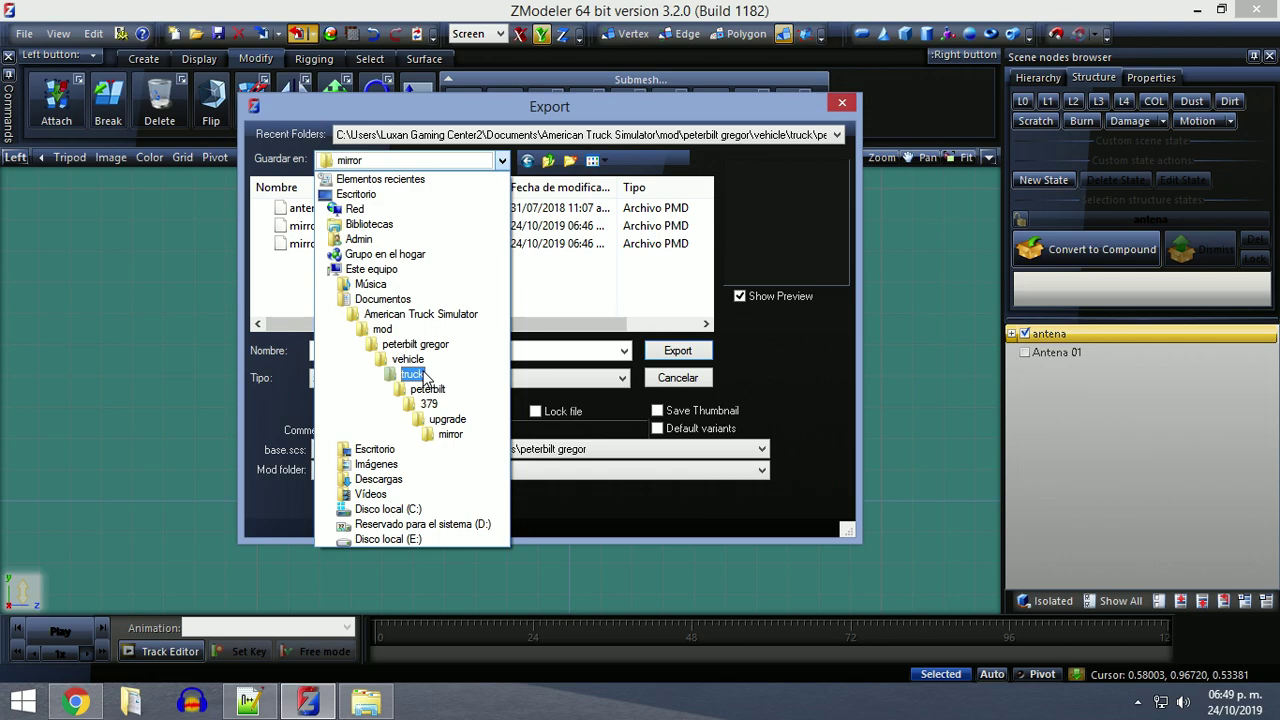
left_click(412, 374)
double_click(310, 243)
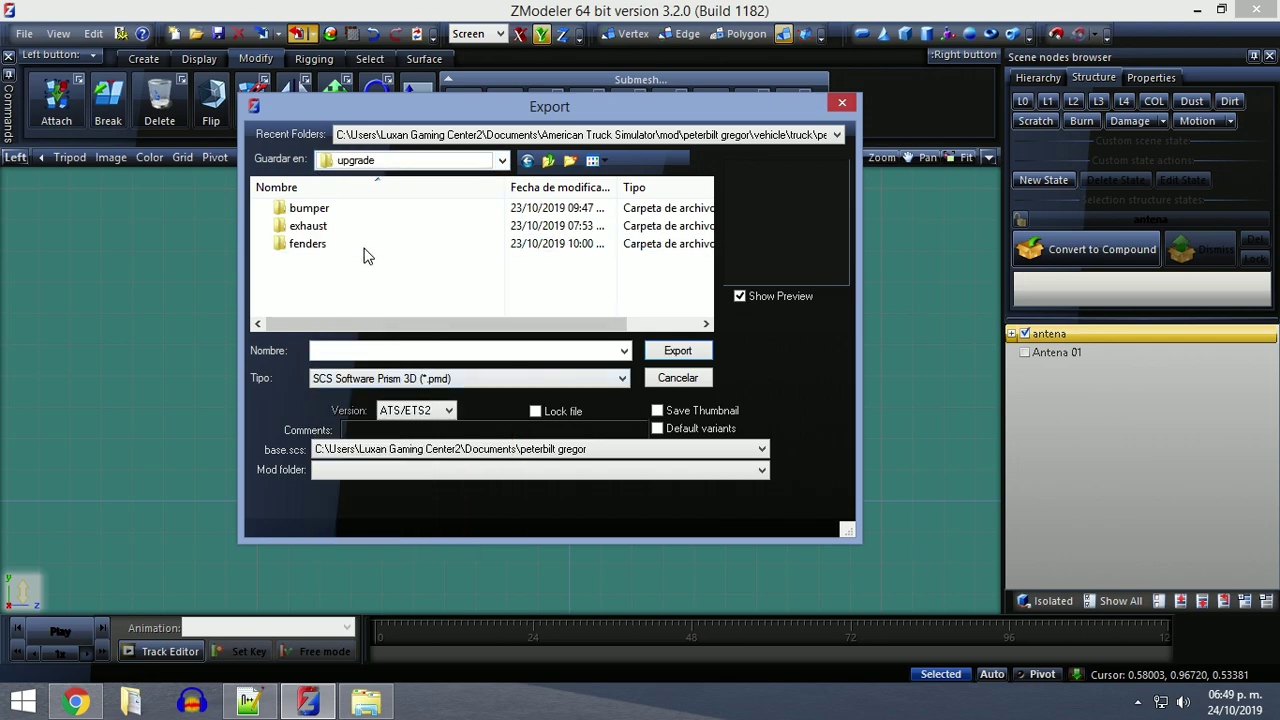
Create a folder named antena in the upgrade folder and export the model into it as antena in PMD format.
left_click(570, 161)
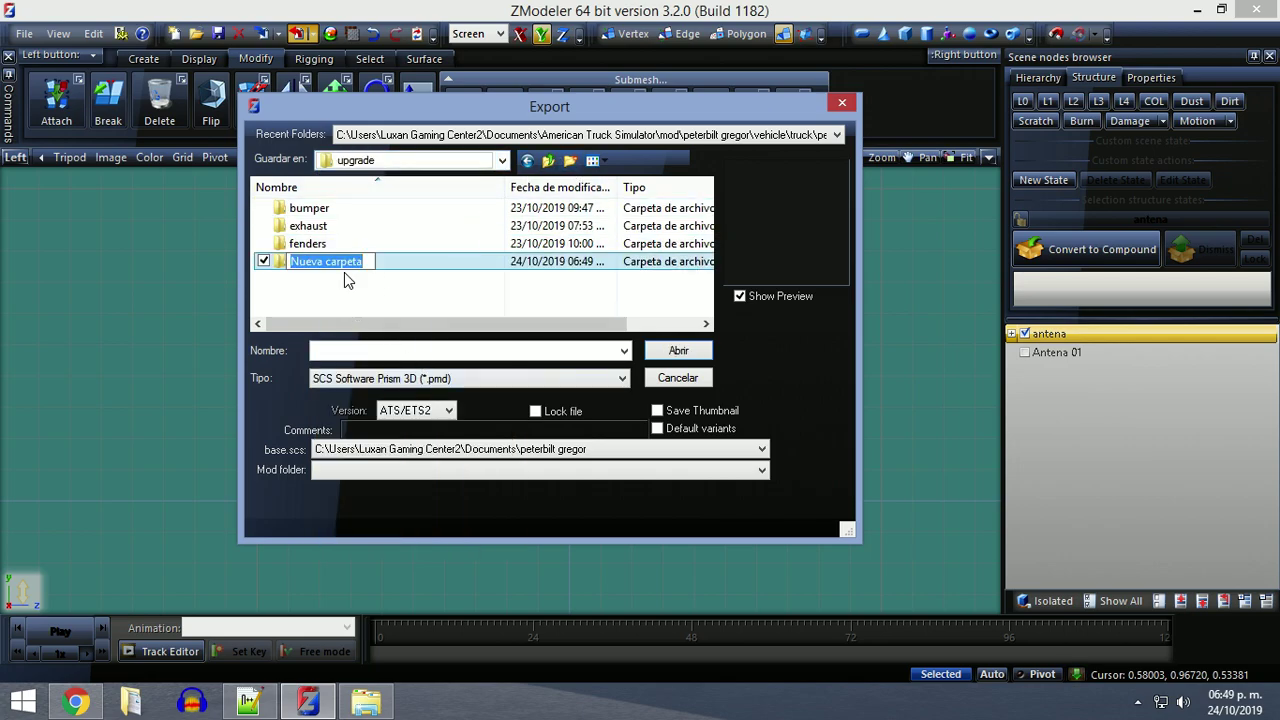
type("antena")
key("Return")
double_click(351, 266)
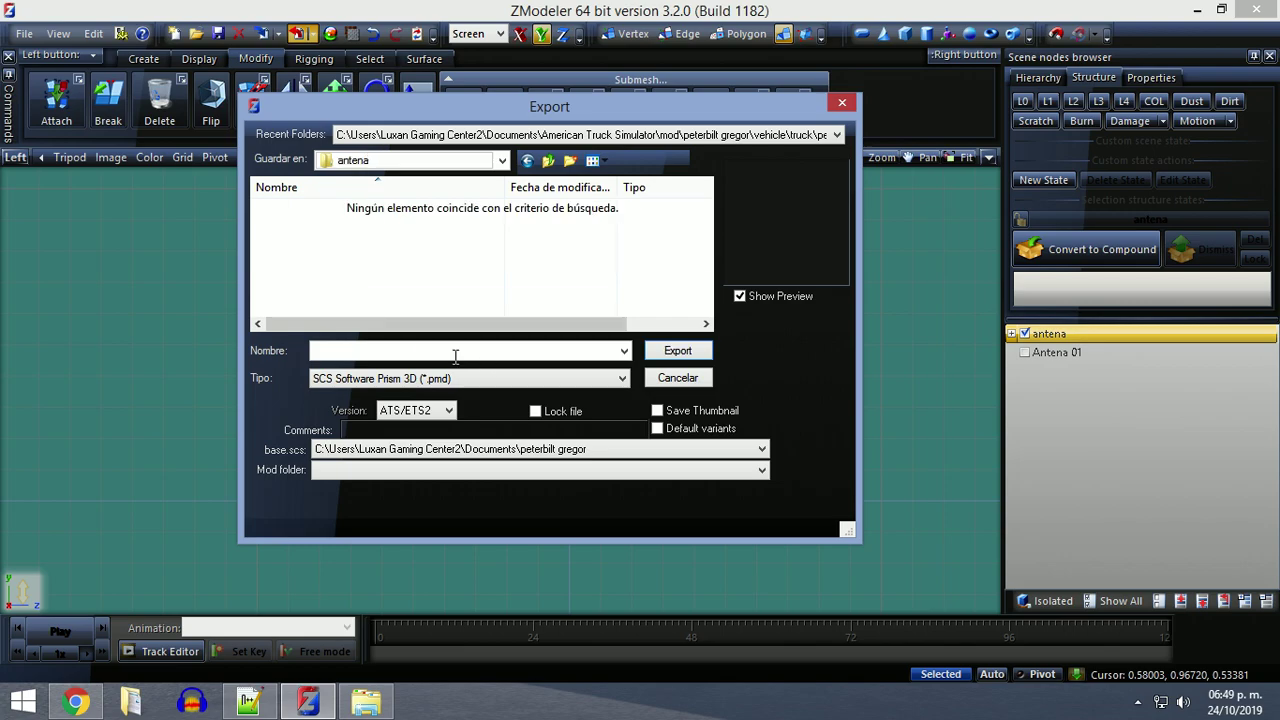
type("antena")
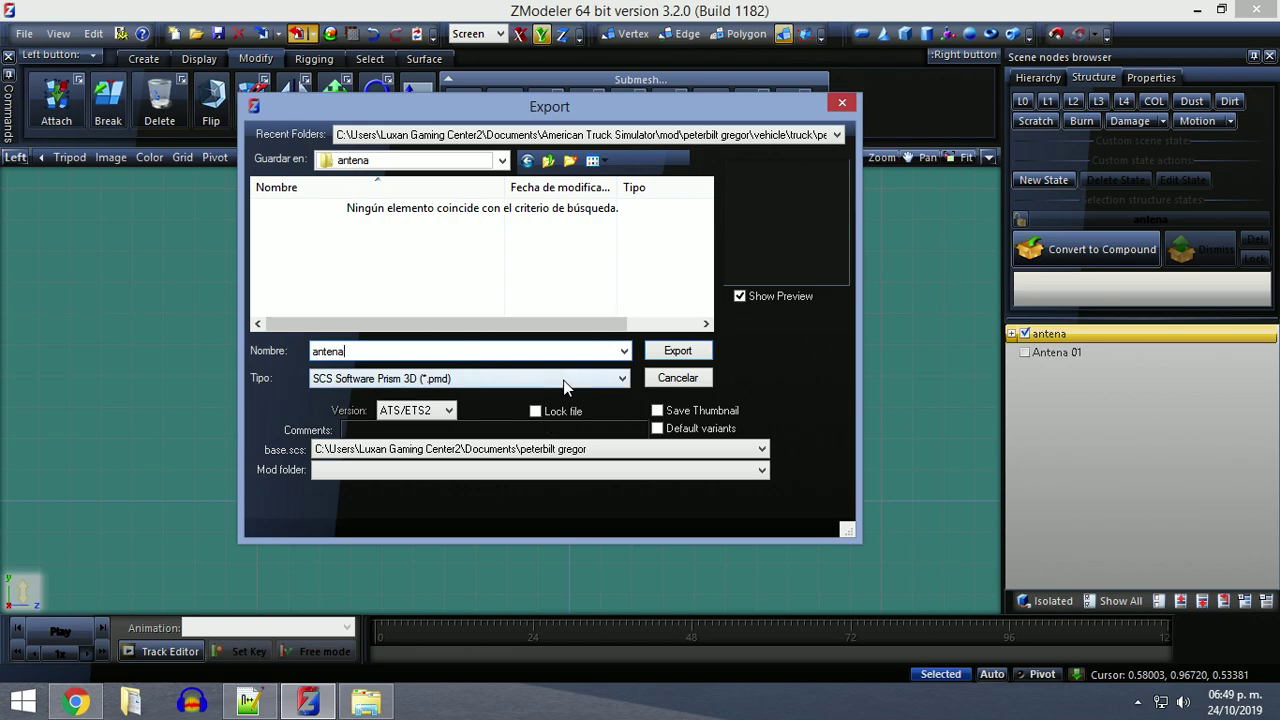
left_click(676, 351)
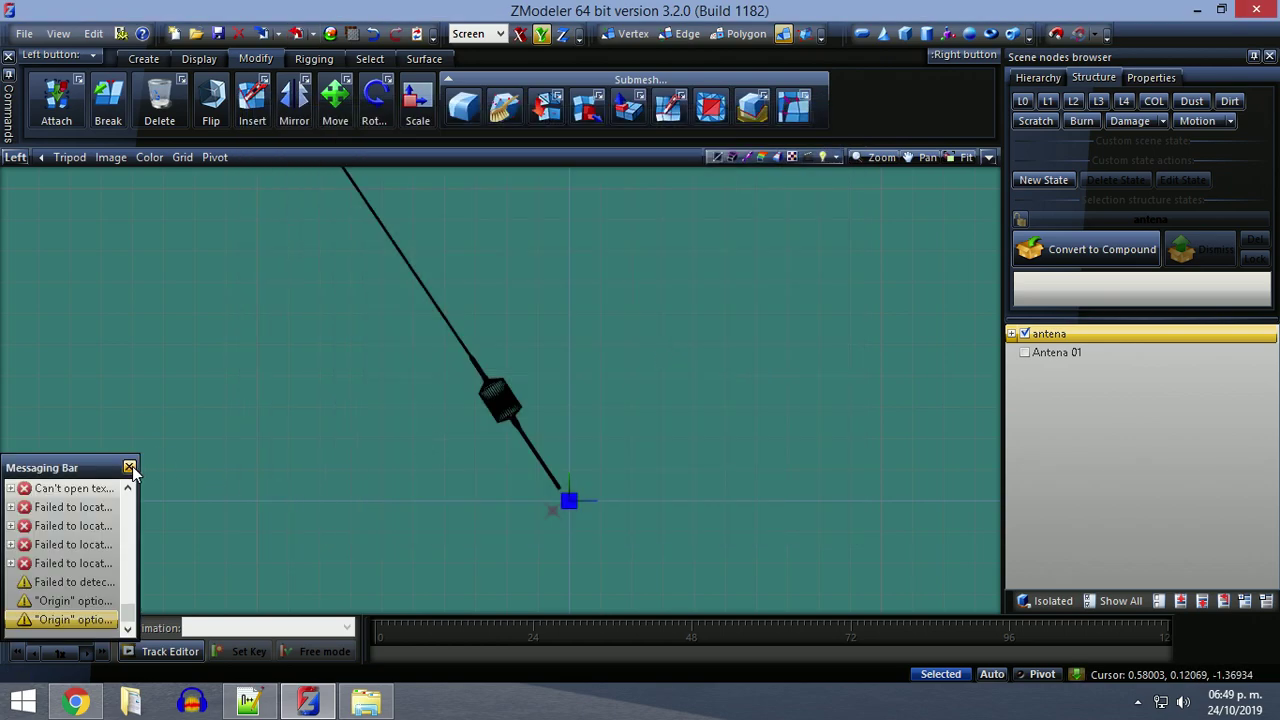
Delete the exported Antena 01 and Antena 02 objects from the Defaultpart of antena.
left_click(1012, 335)
left_click(1023, 353)
left_click(1039, 372)
key("shift+Down")
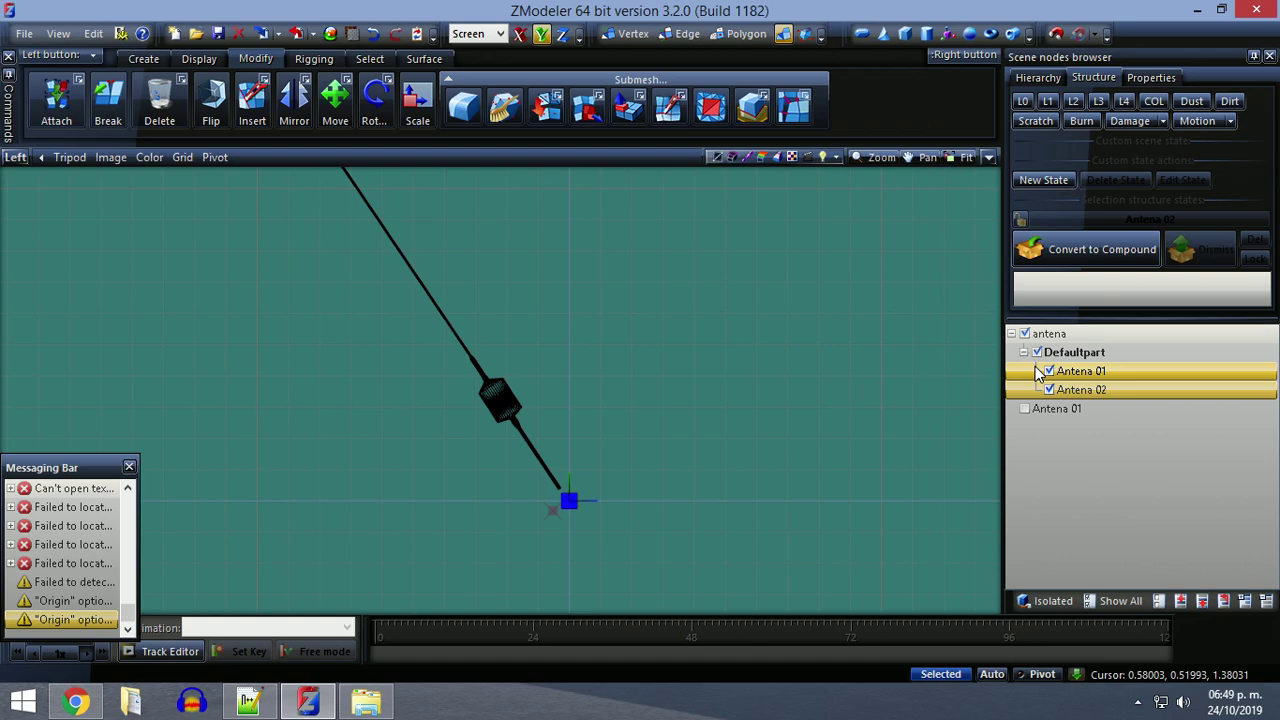
right_click(1038, 370)
mouse_move(1068, 402)
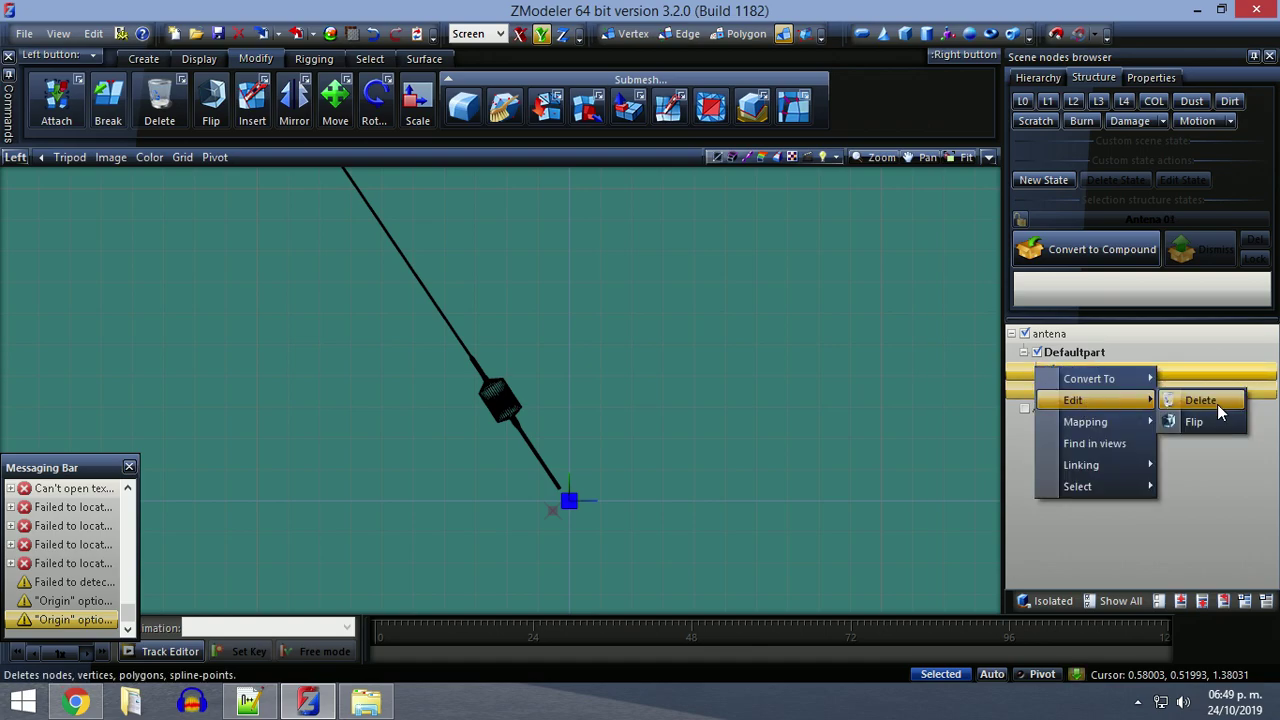
left_click(1200, 400)
Place the detached base object Antena 01 under the Defaultpart of antena and collapse the hierarchy.
left_click(1034, 372)
left_click_drag(1034, 372, 1060, 354)
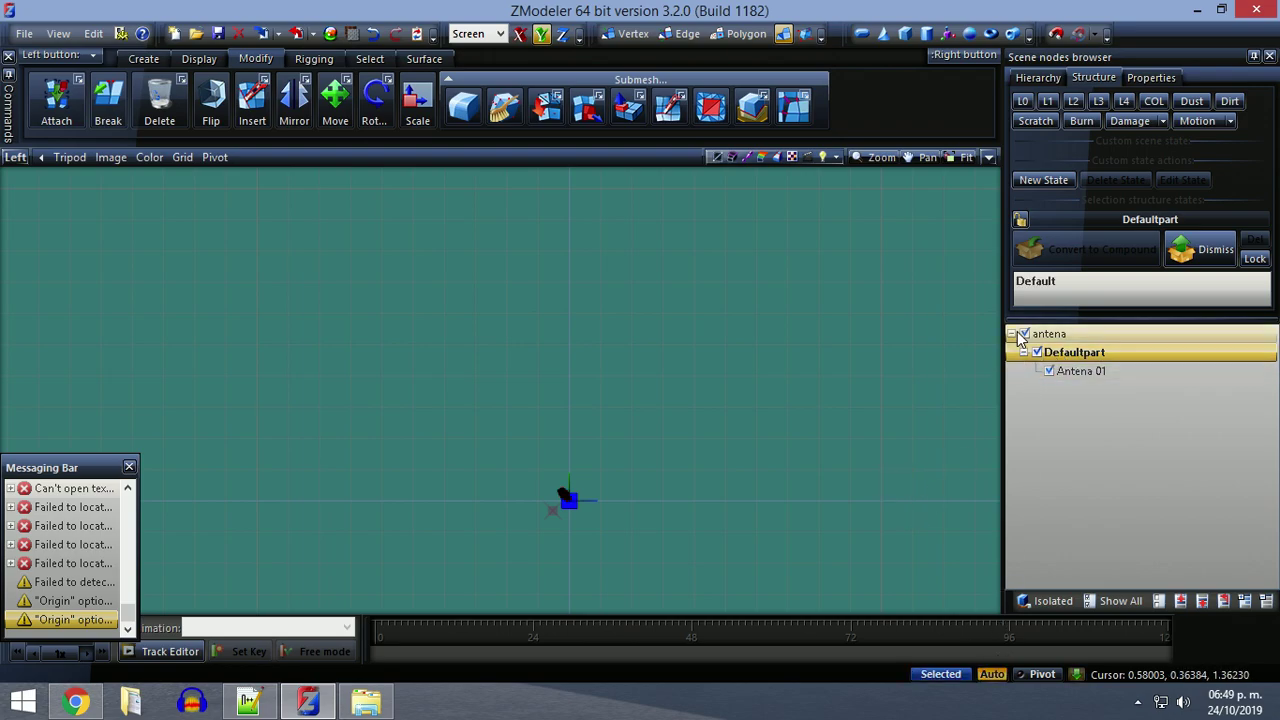
left_click(1023, 352)
Rename the antena node as base and export it as a PMD file into the antena folder.
double_click(1050, 333)
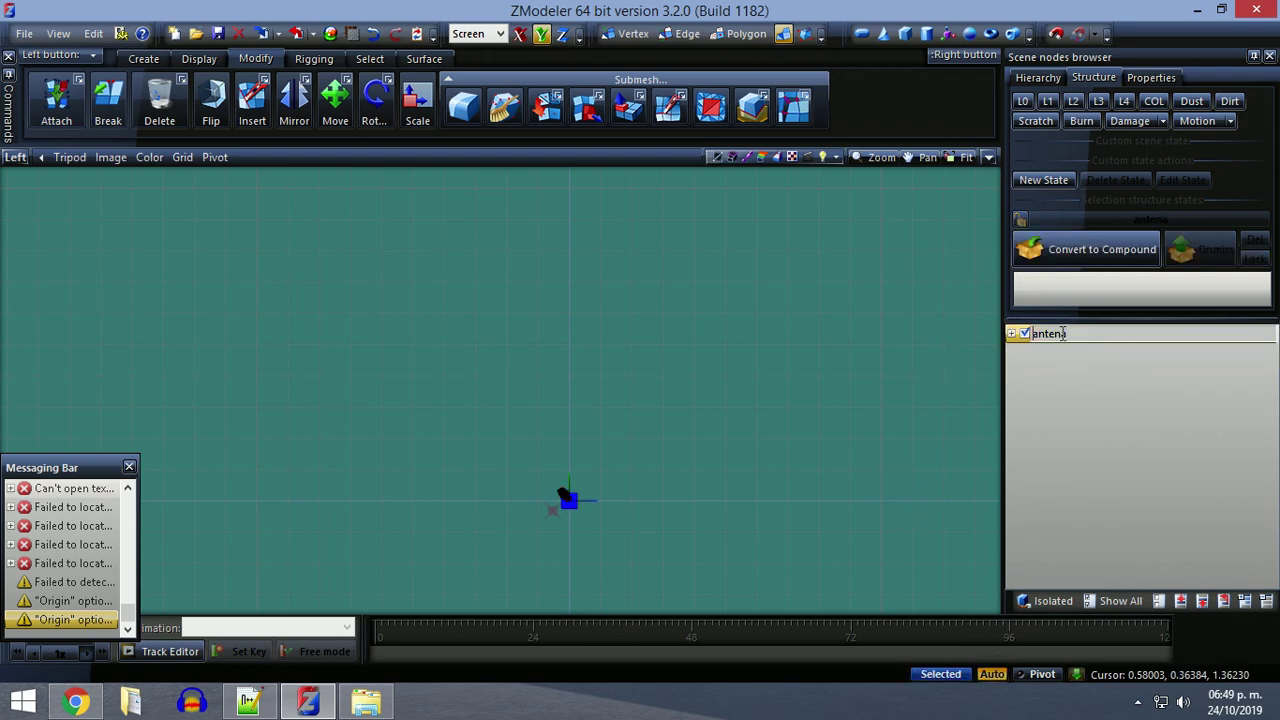
left_click_drag(1041, 339, 1030, 345)
type("base")
left_click(1027, 339)
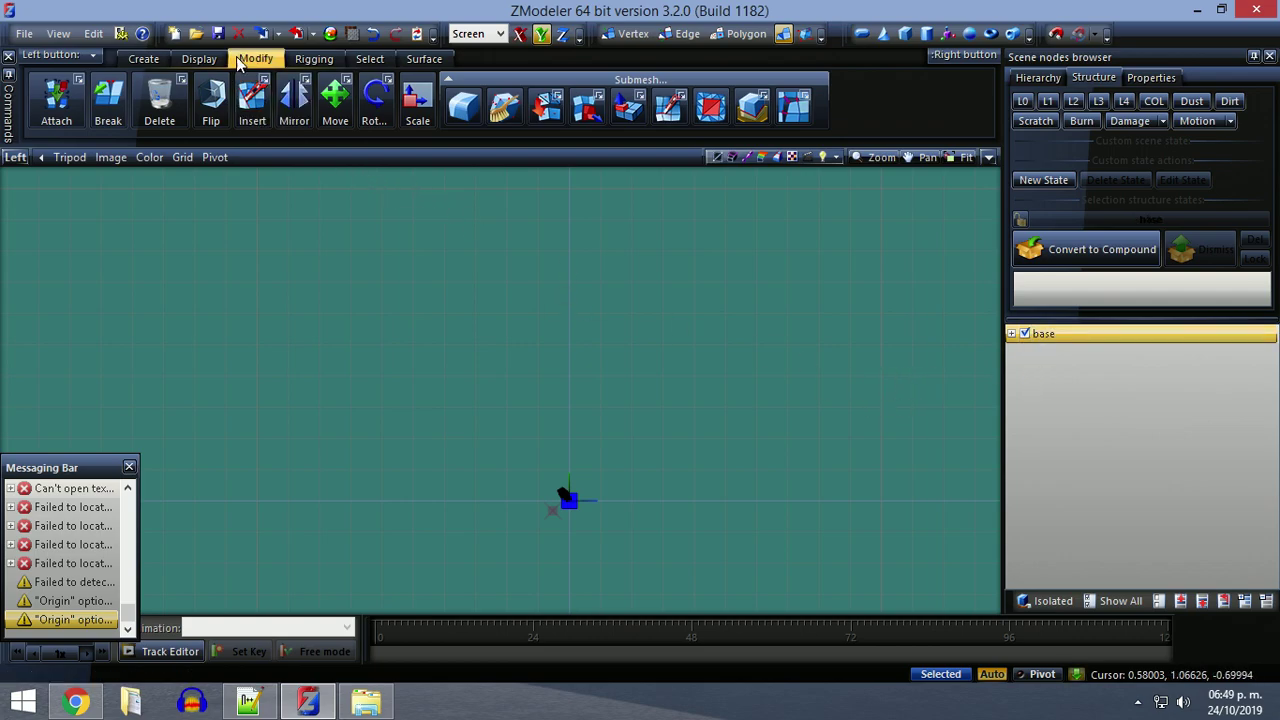
left_click(298, 34)
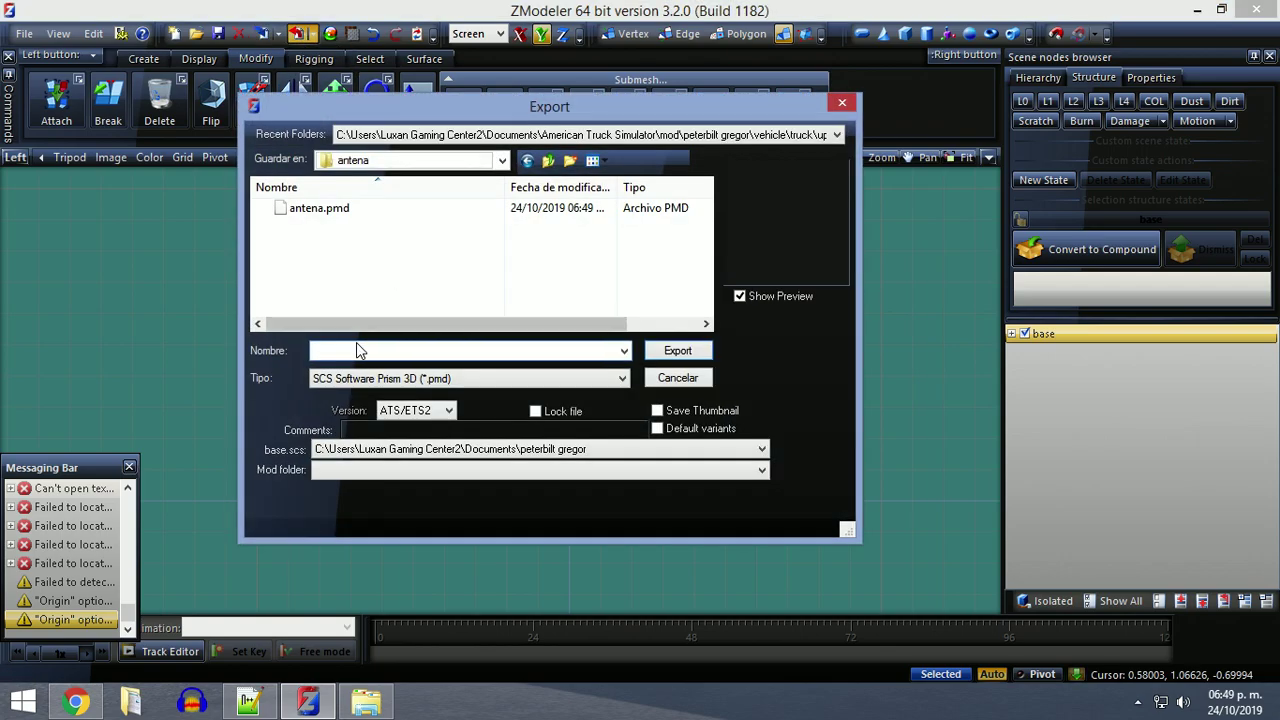
left_click(686, 357)
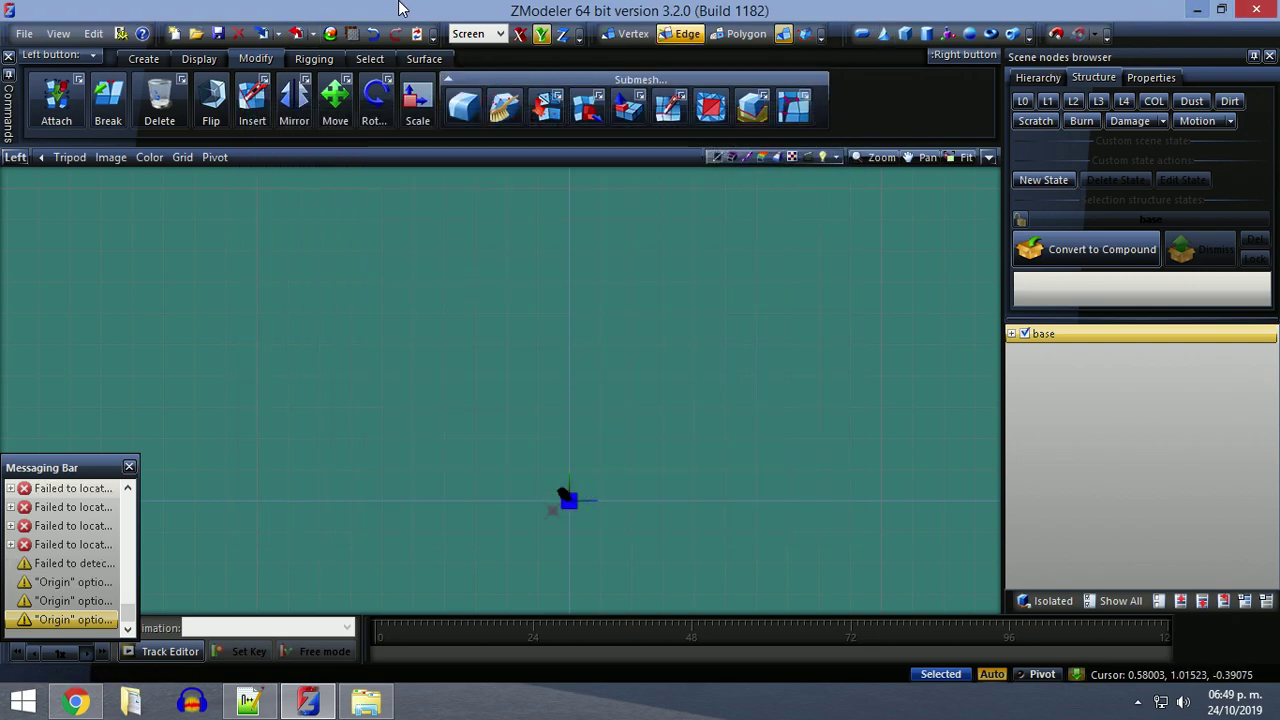
Switch to accw900.sii in Notepad++ and set the model path to /vehicle/truck/upgrade/antena/base.pmd.
left_click(1196, 10)
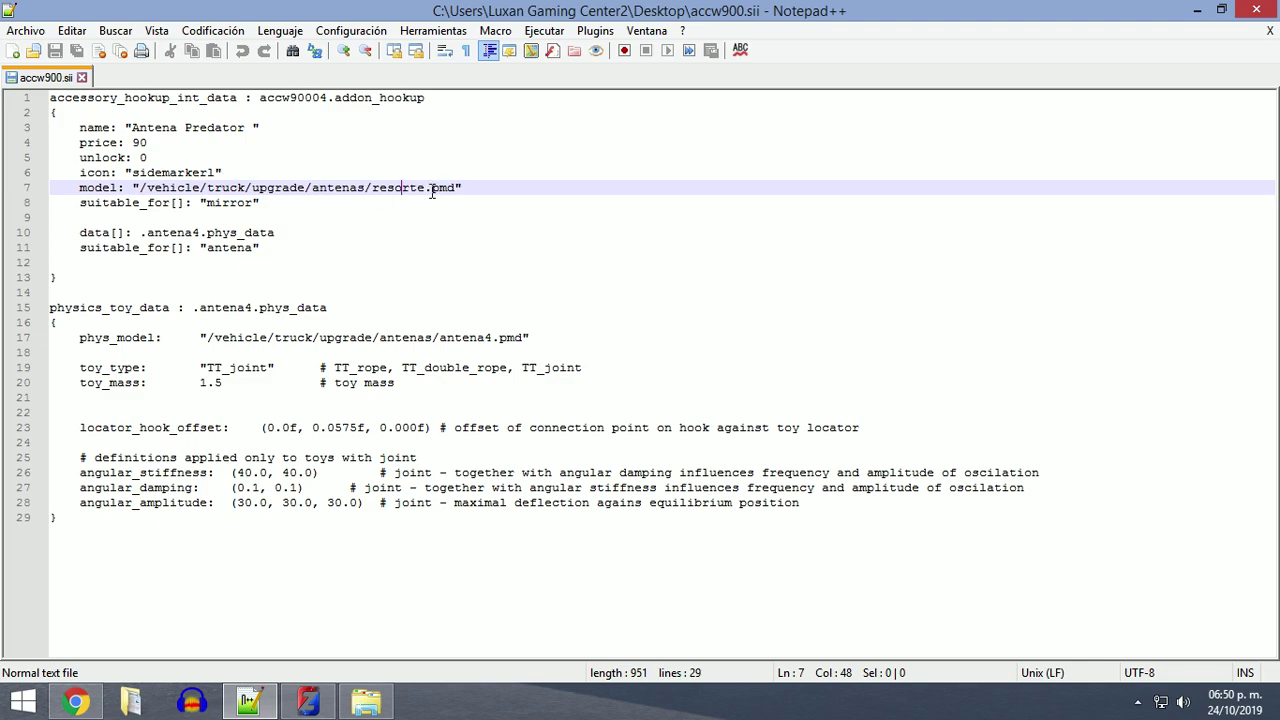
mouse_move(308, 703)
left_click(365, 188)
key("BackSpace")
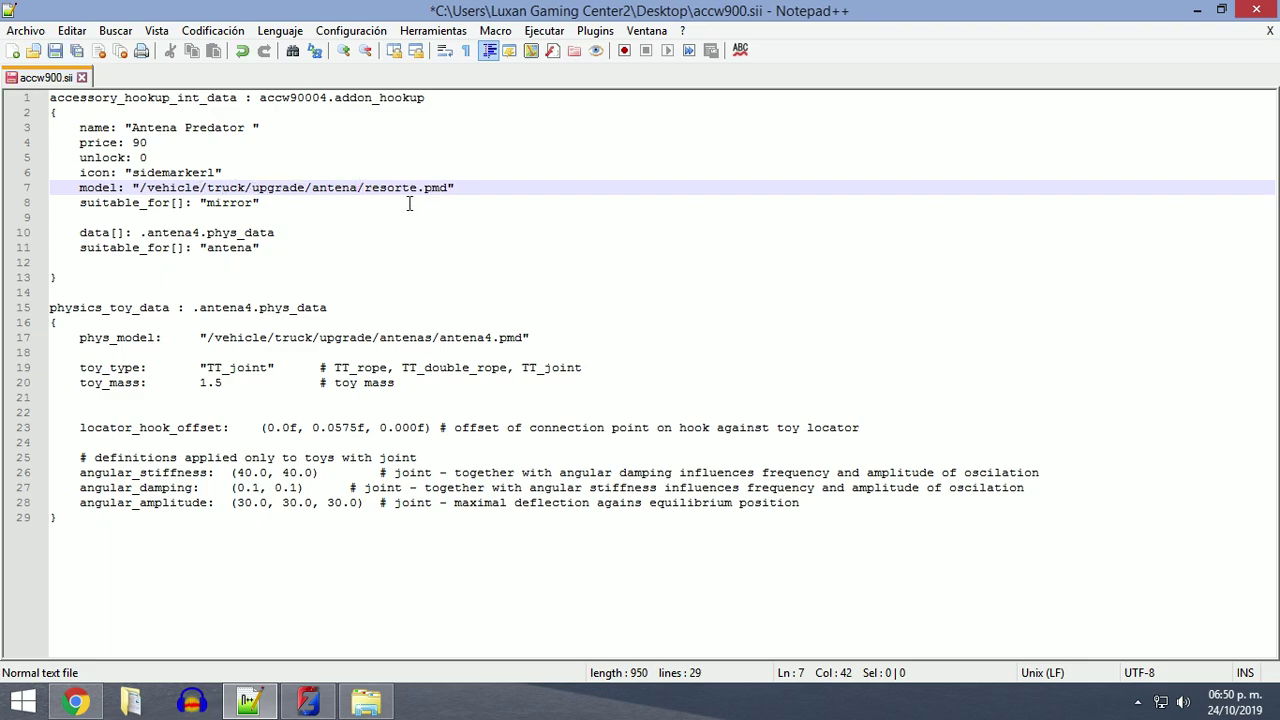
left_click(419, 187)
key("BackSpace")
key("BackSpace")
key("BackSpace")
key("BackSpace")
key("BackSpace")
key("BackSpace")
key("BackSpace")
type("base")
Set the phys_model path to /vehicle/truck/upgrade/antena/antena.pmd.
left_click(433, 338)
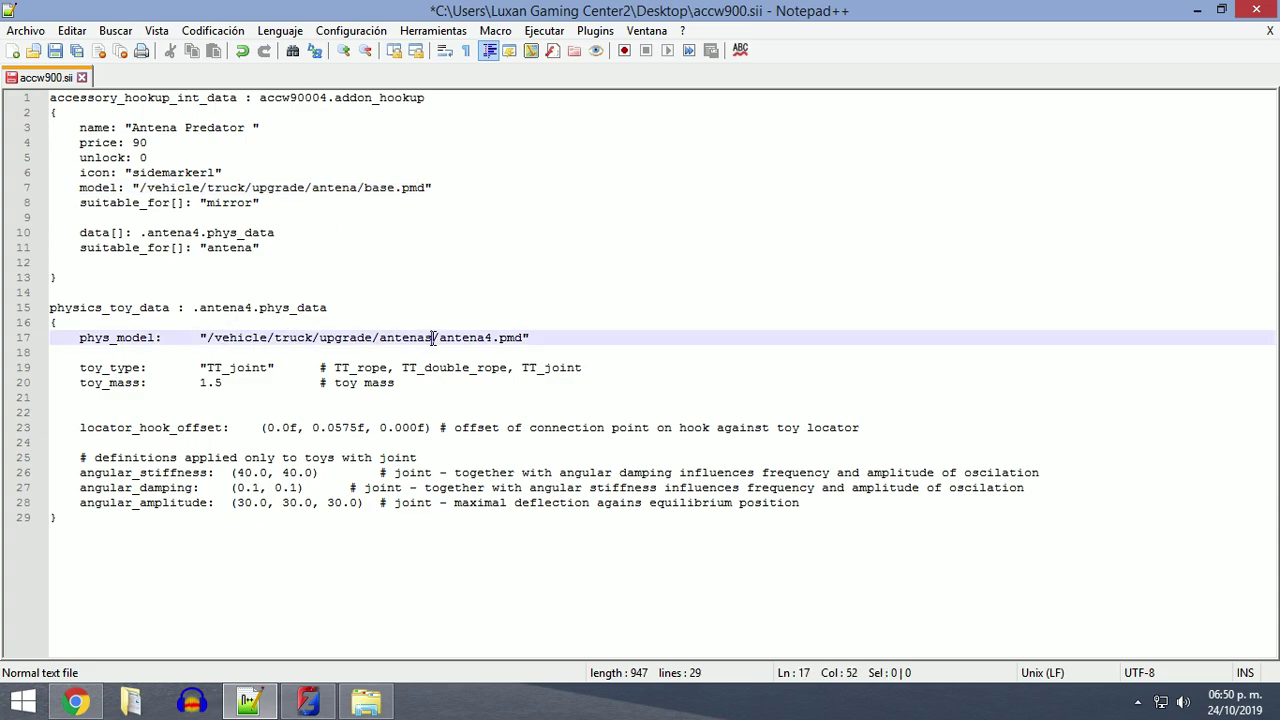
key("BackSpace")
left_click(486, 340)
key("BackSpace")
key("BackSpace")
key("BackSpace")
key("BackSpace")
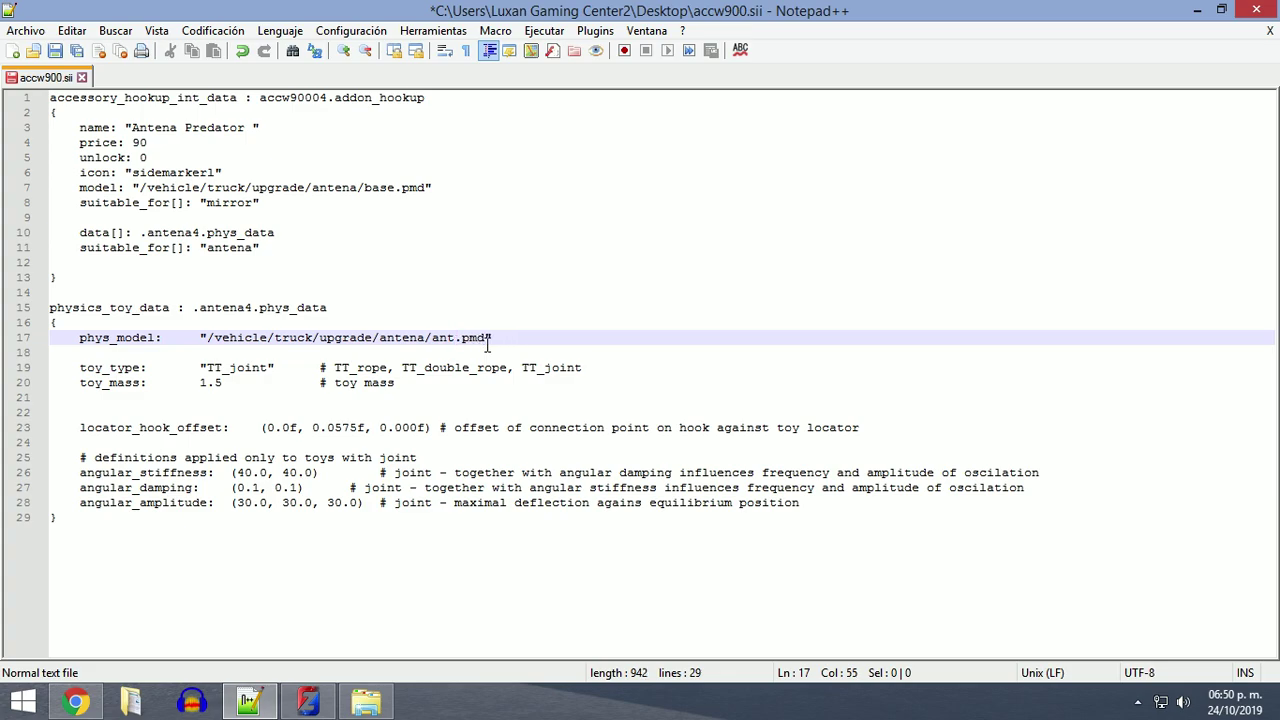
type("ena")
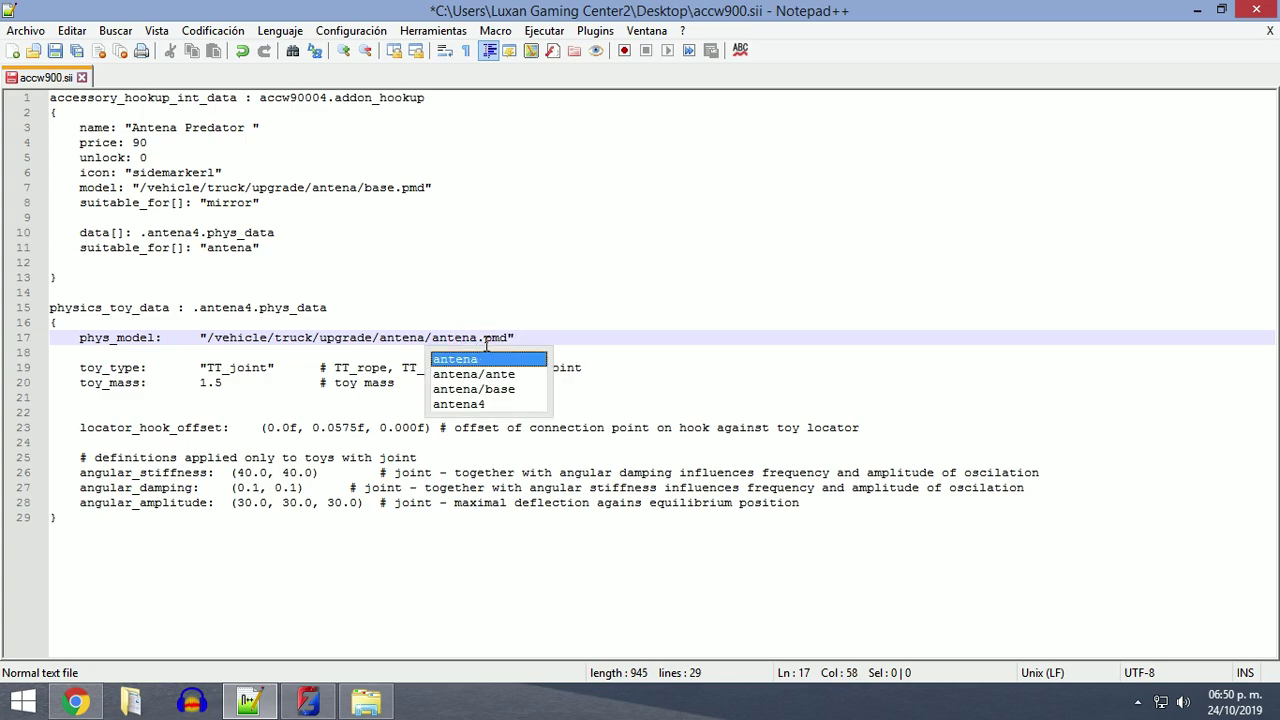
left_click(500, 277)
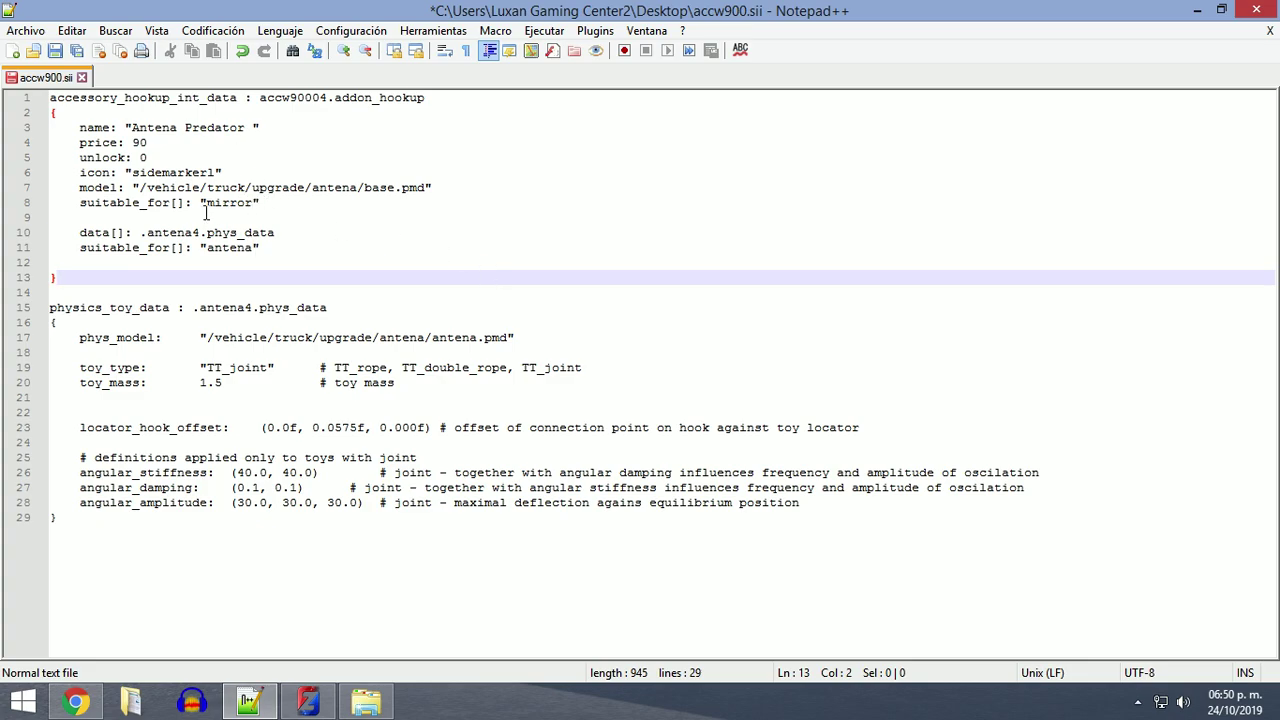
Review the suitable_for "mirror" line in the accessory definition and save accw900.sii.
left_click_drag(260, 203, 80, 210)
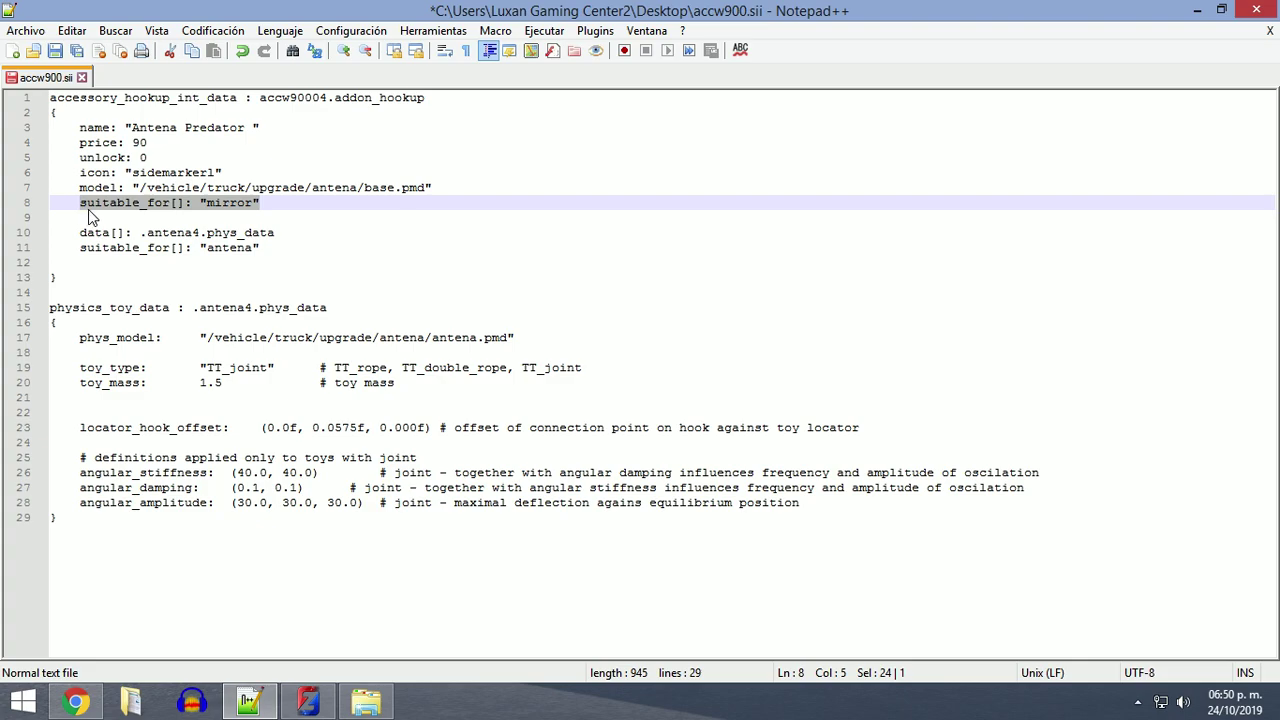
left_click(262, 212)
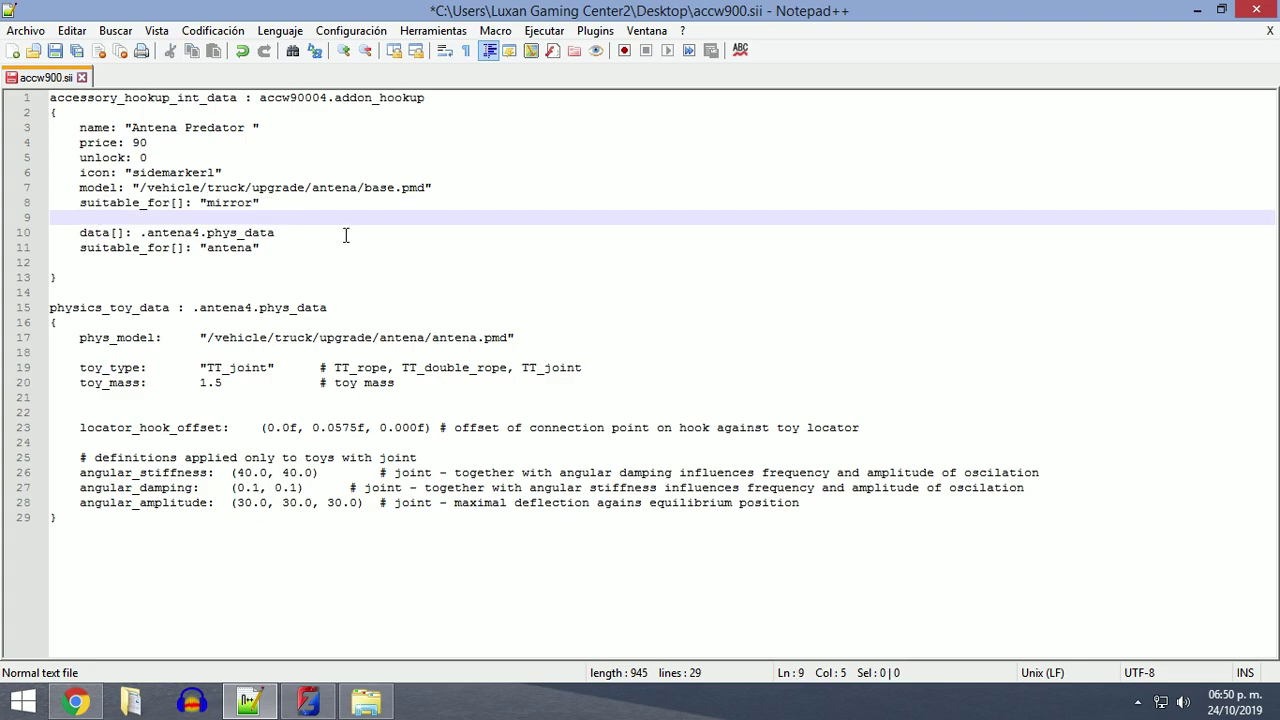
left_click_drag(262, 204, 80, 210)
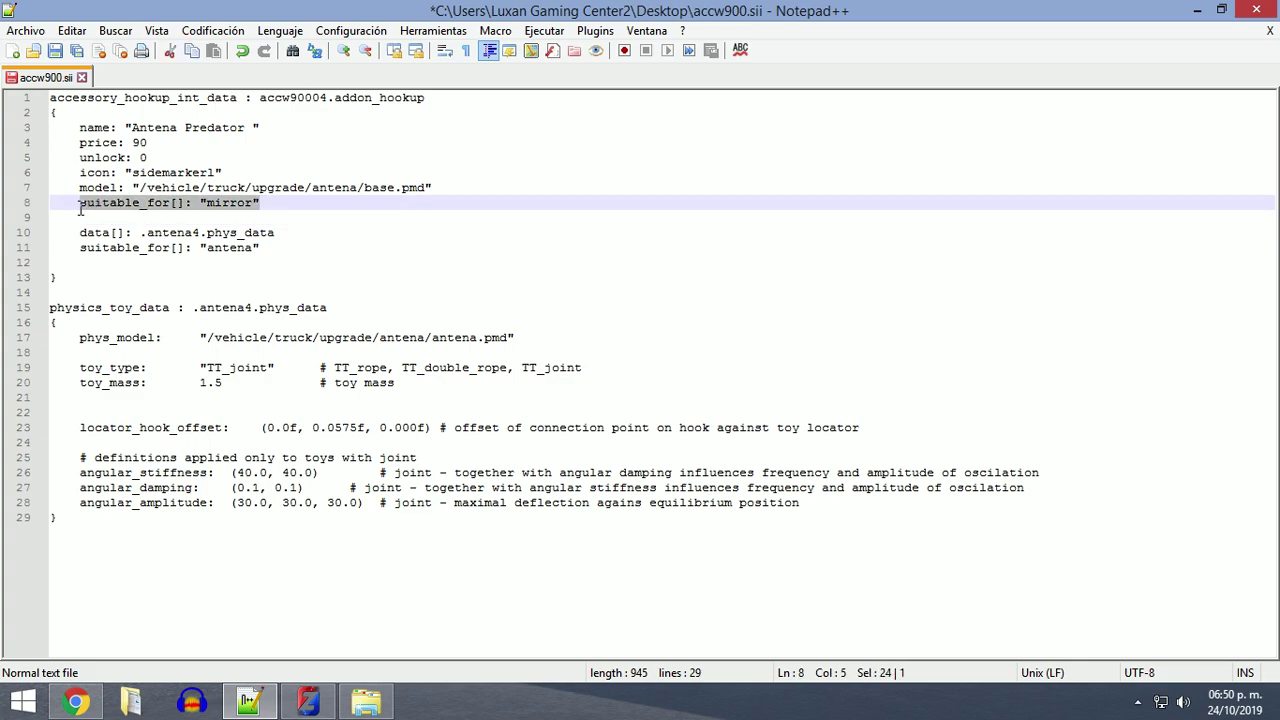
left_click(368, 279)
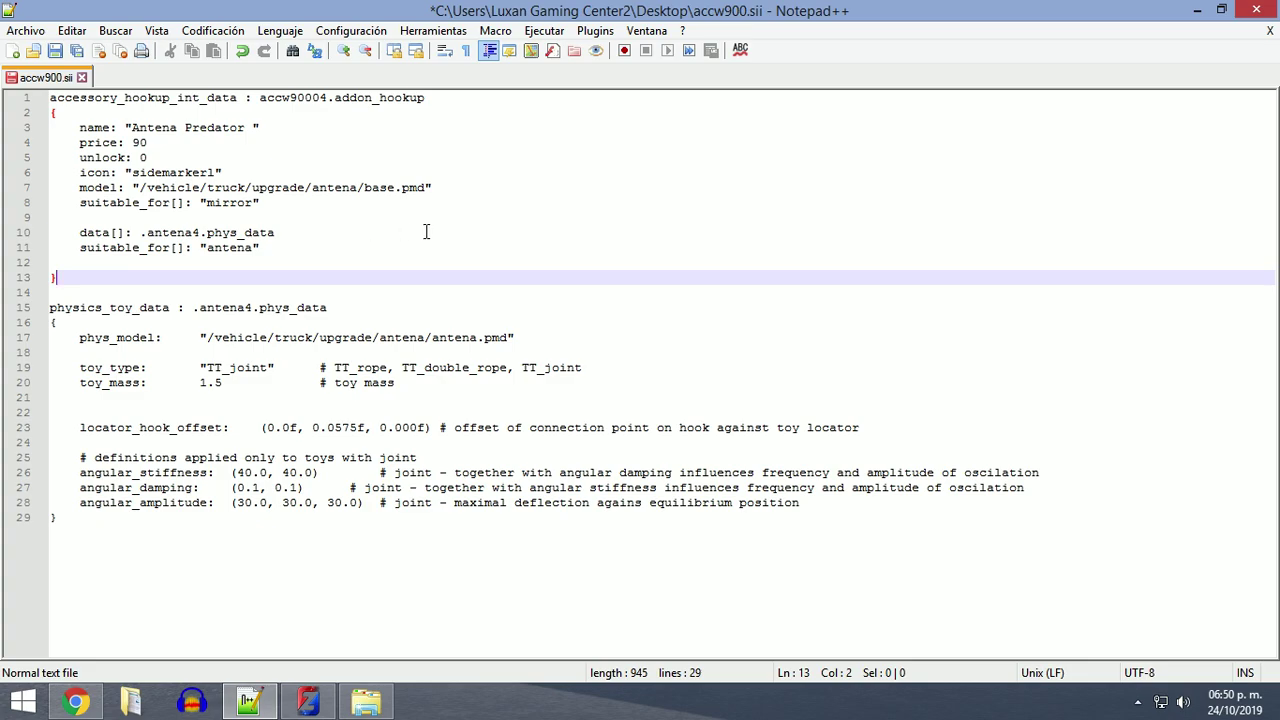
key("ctrl+s")
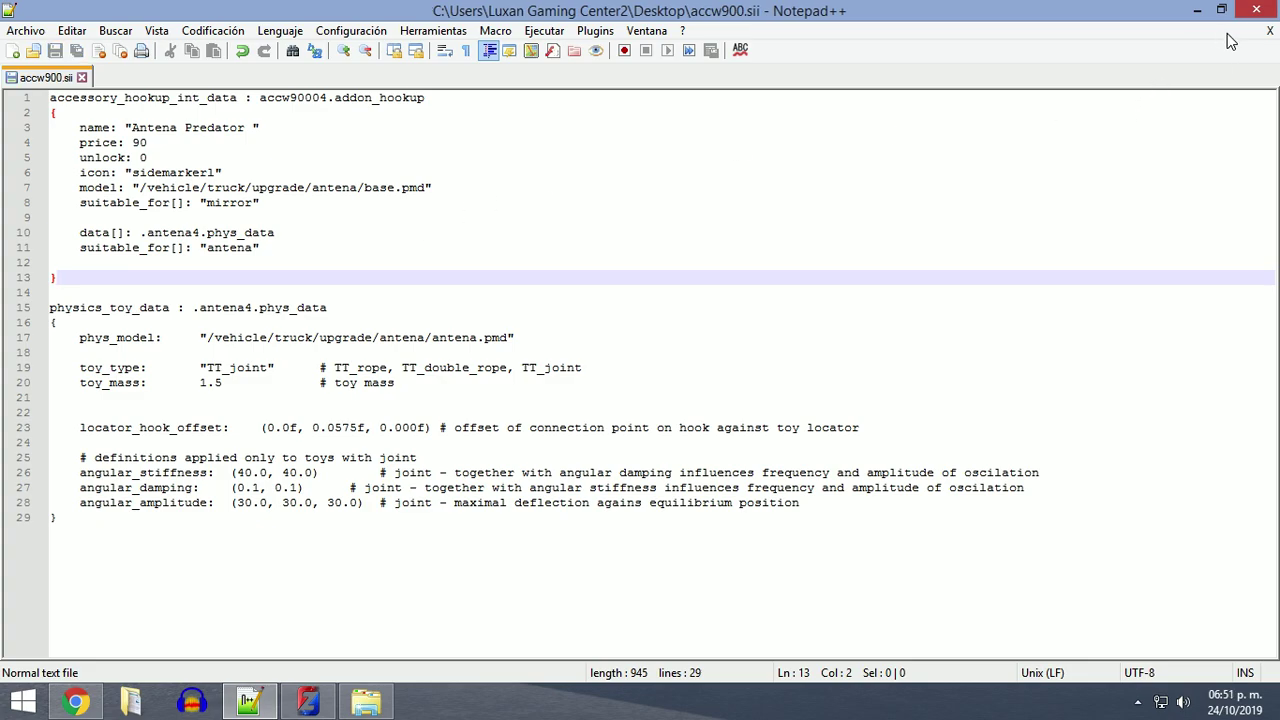
Close Notepad++, reopen accw900.sii from the desktop to check the saved paths, and close it again.
left_click(1270, 30)
left_click(1263, 13)
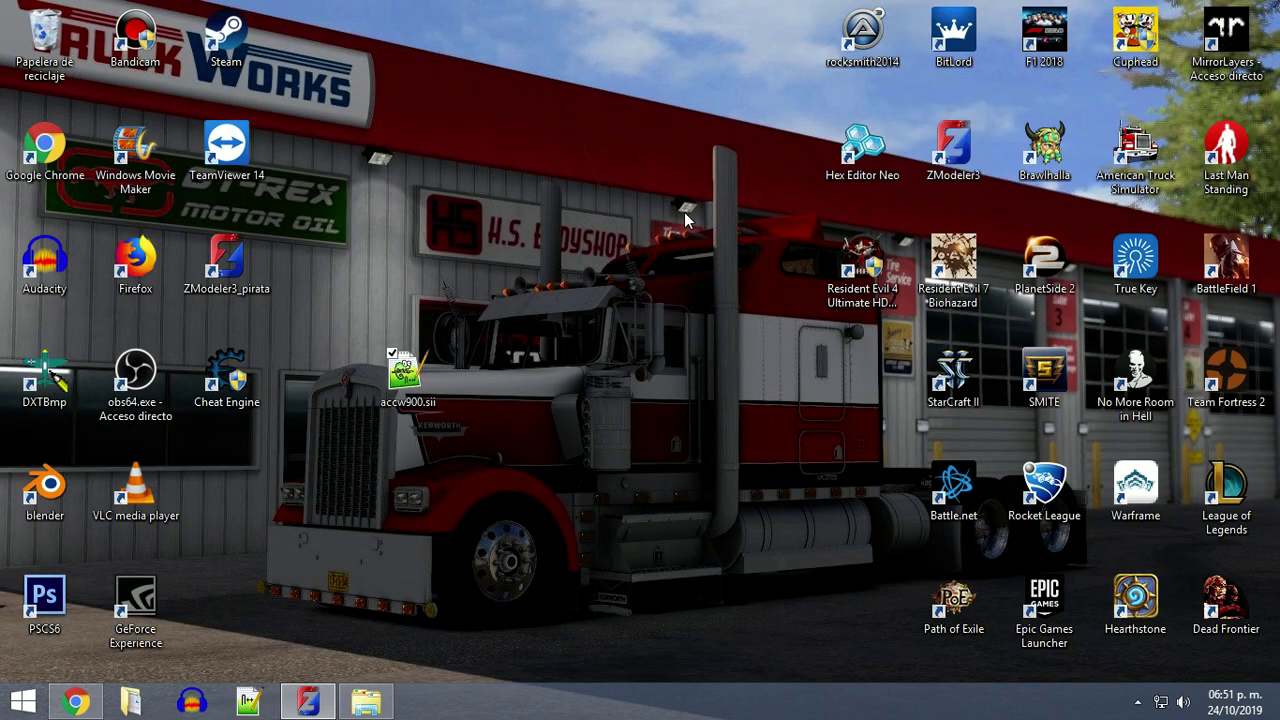
double_click(410, 385)
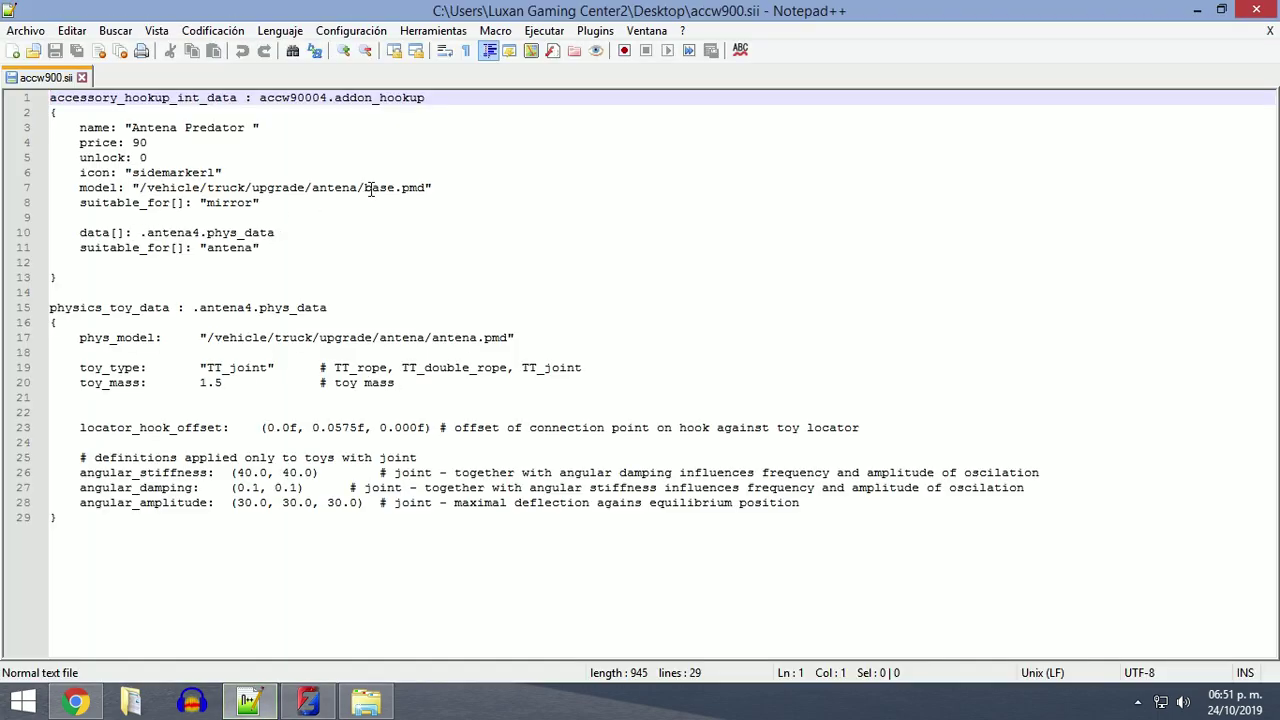
left_click(1268, 33)
left_click(1256, 9)
Cut accw900.sii from the desktop and open the peterbilt gregor folder in American Truck Simulator's mod folder.
right_click(403, 385)
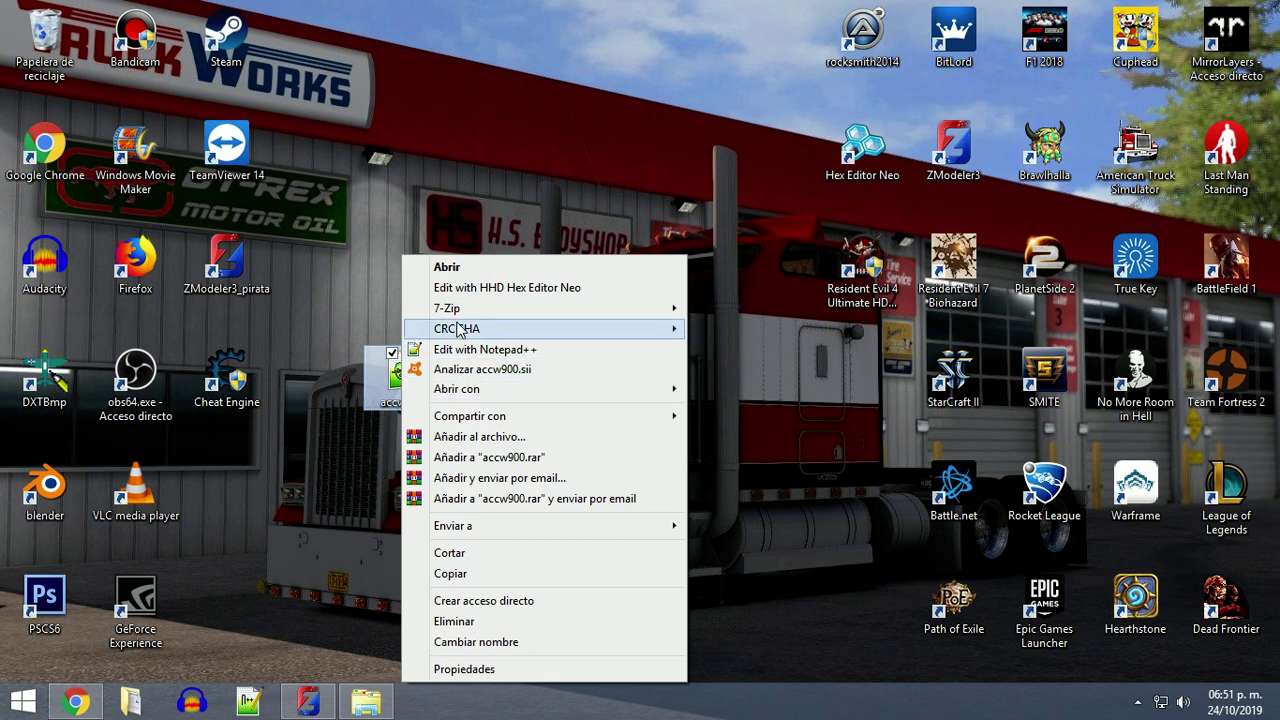
left_click(472, 553)
left_click(379, 712)
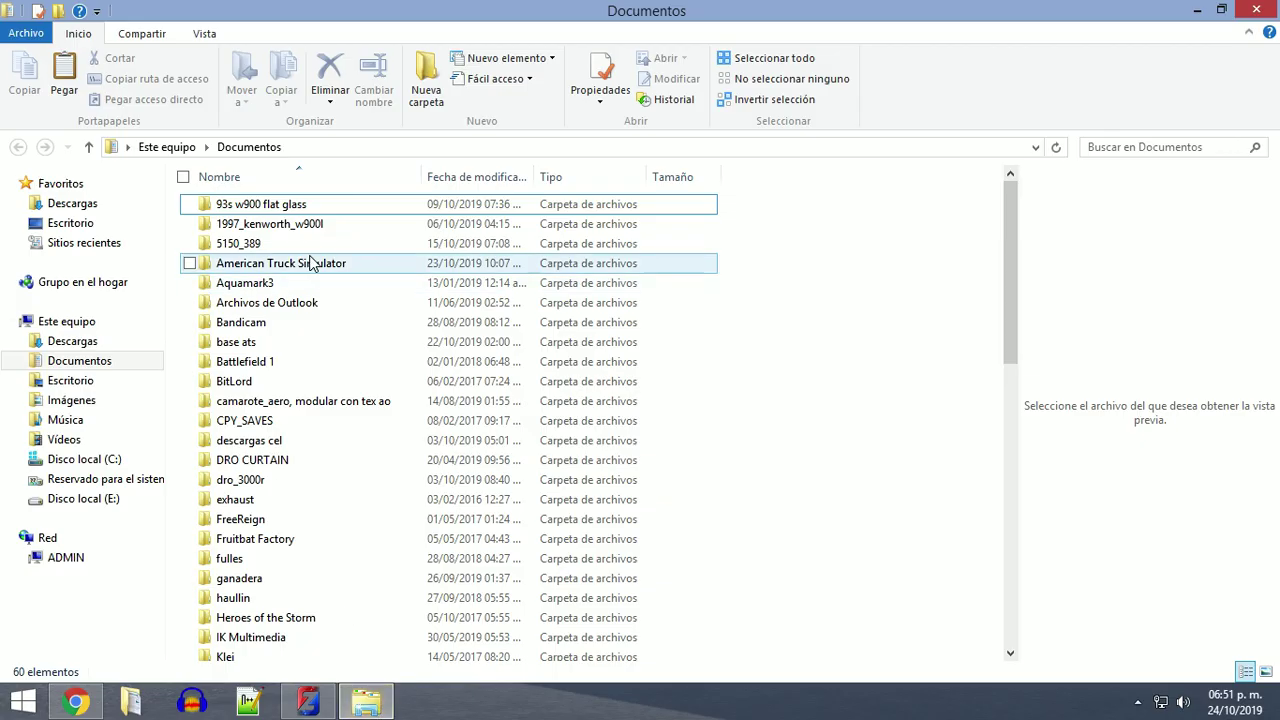
double_click(306, 260)
left_click(265, 228)
double_click(265, 228)
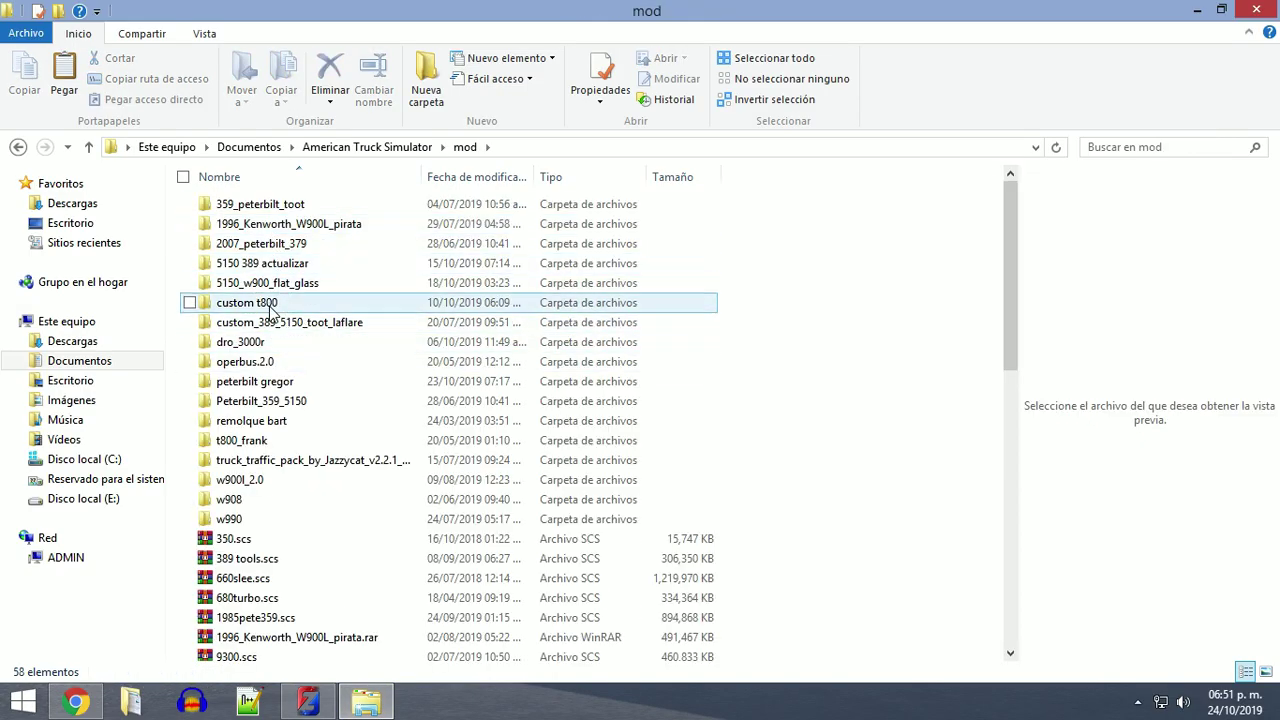
left_click(271, 383)
double_click(271, 383)
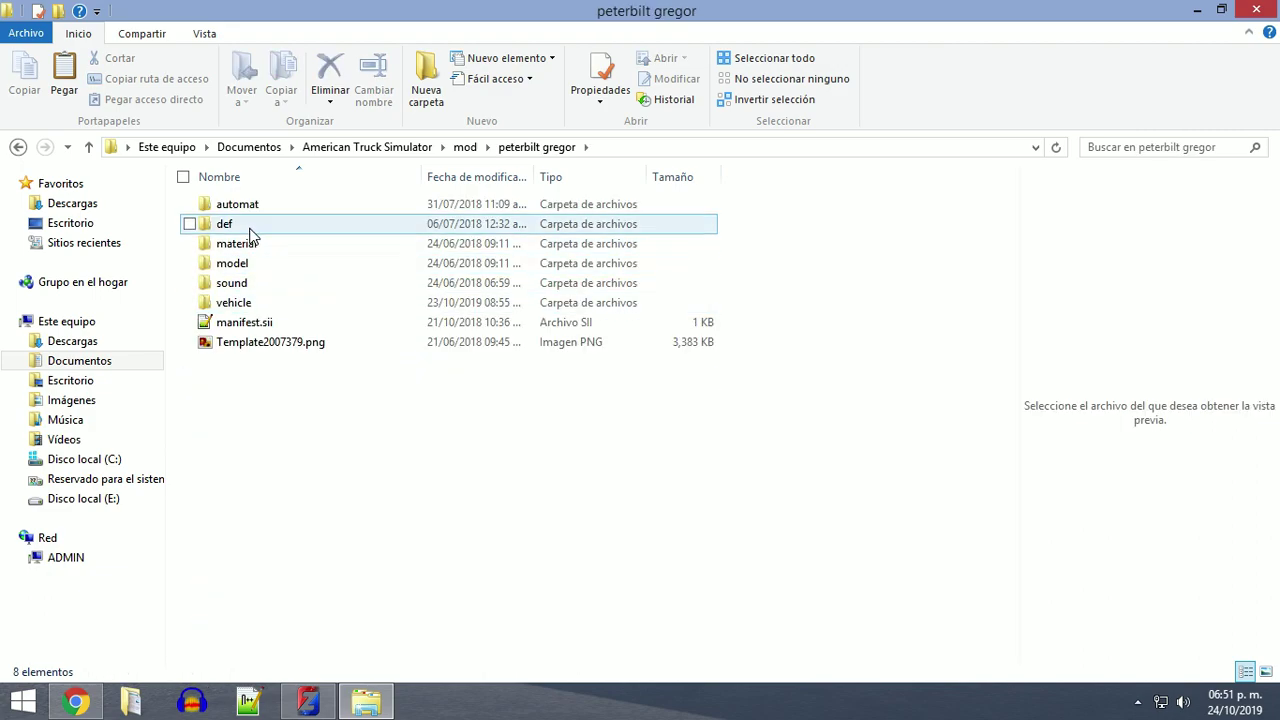
Paste accw900.sii into the mod's def/vehicle/addon_hookups folder.
double_click(251, 226)
double_click(251, 228)
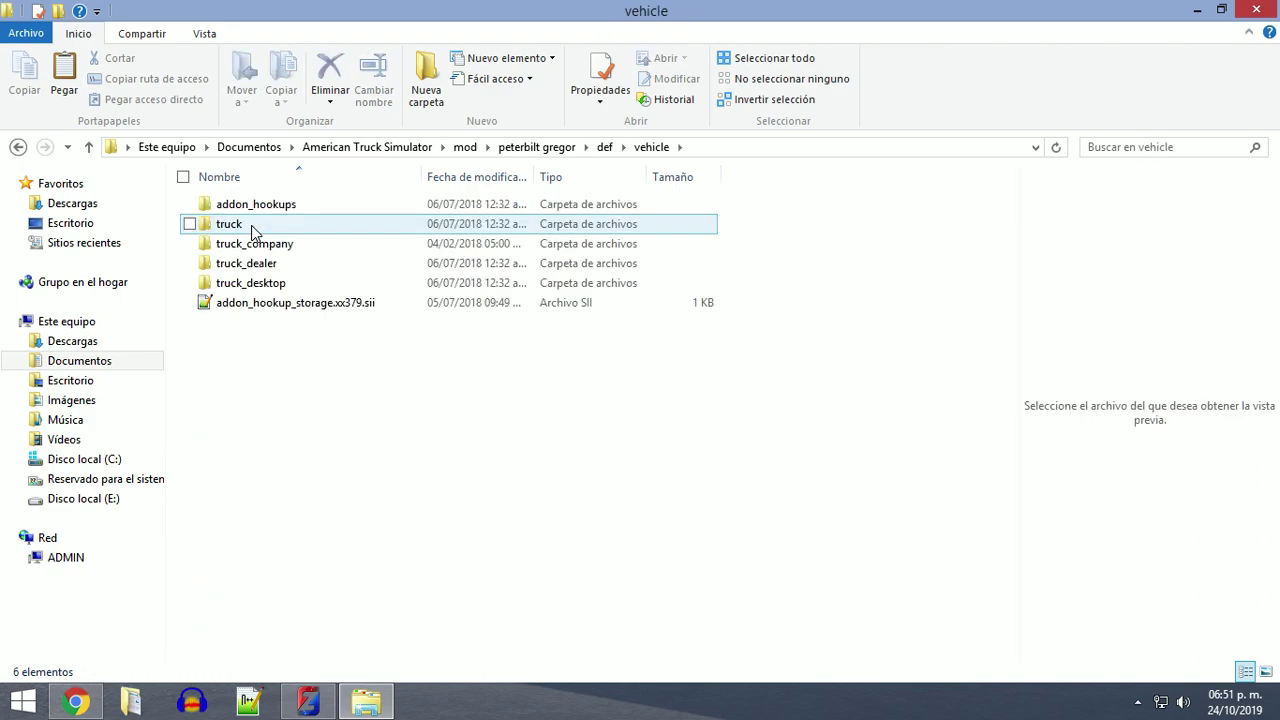
double_click(251, 225)
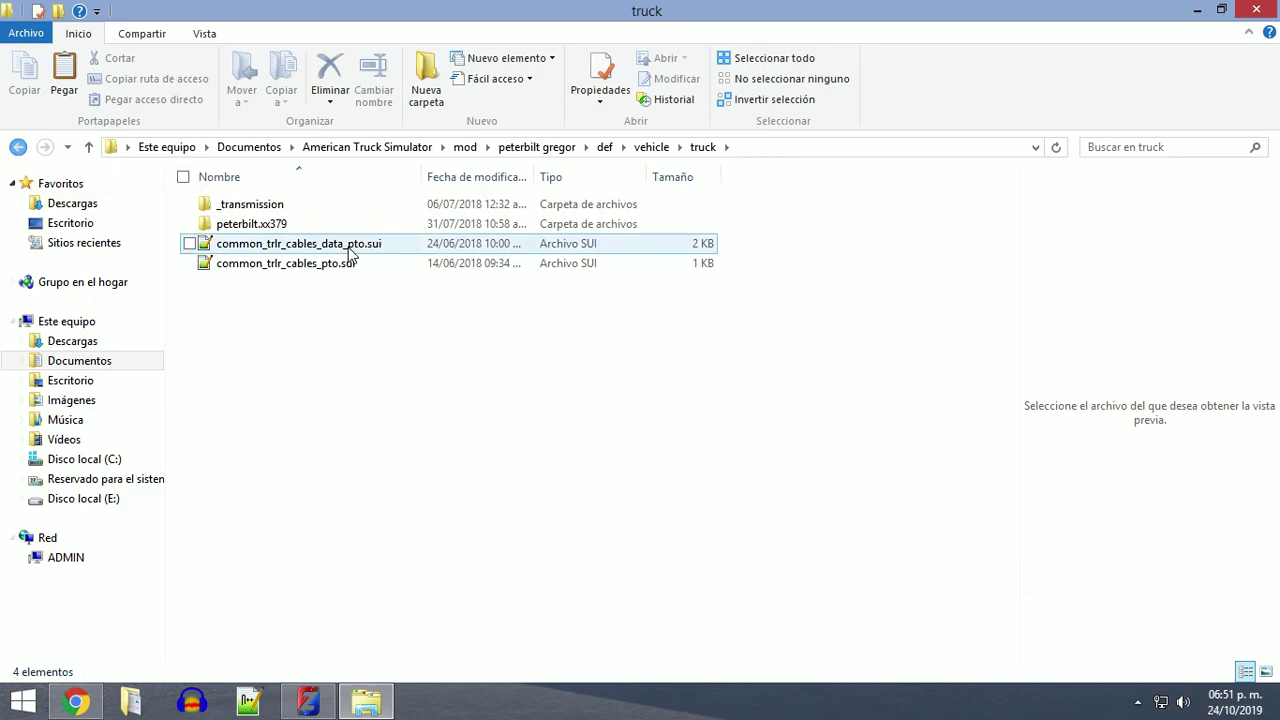
double_click(300, 226)
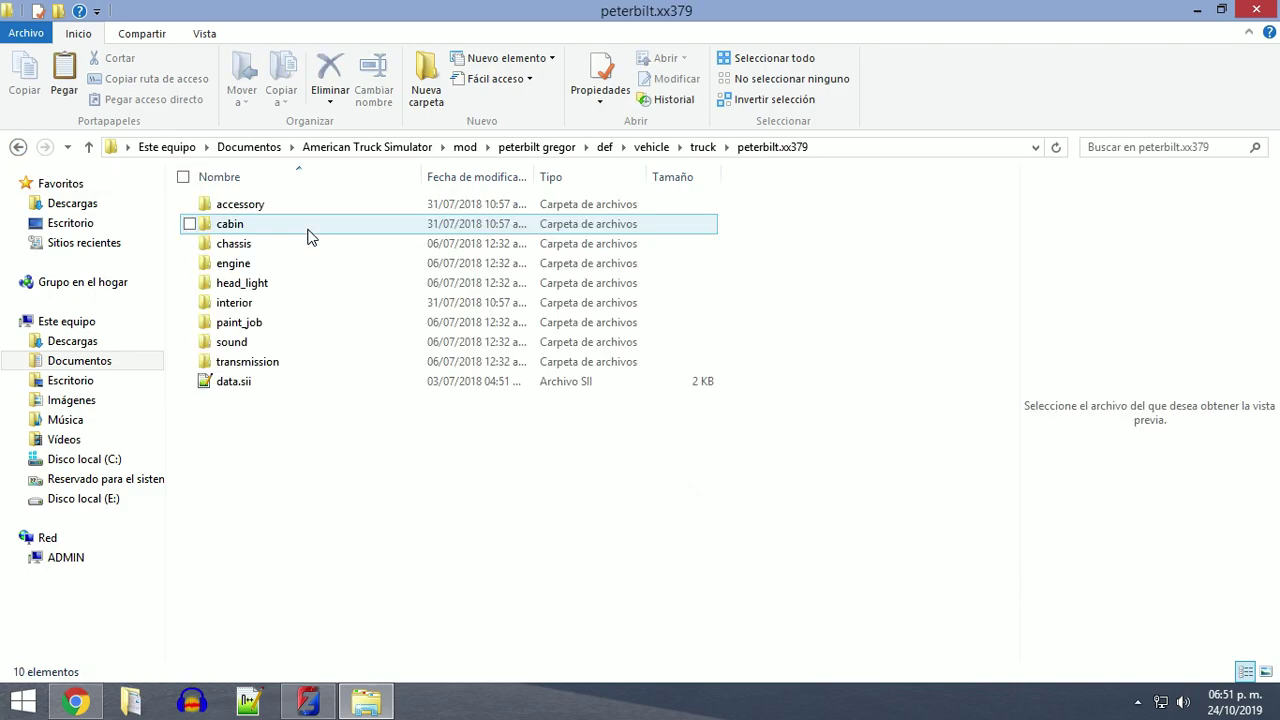
left_click(19, 147)
left_click(19, 147)
double_click(250, 206)
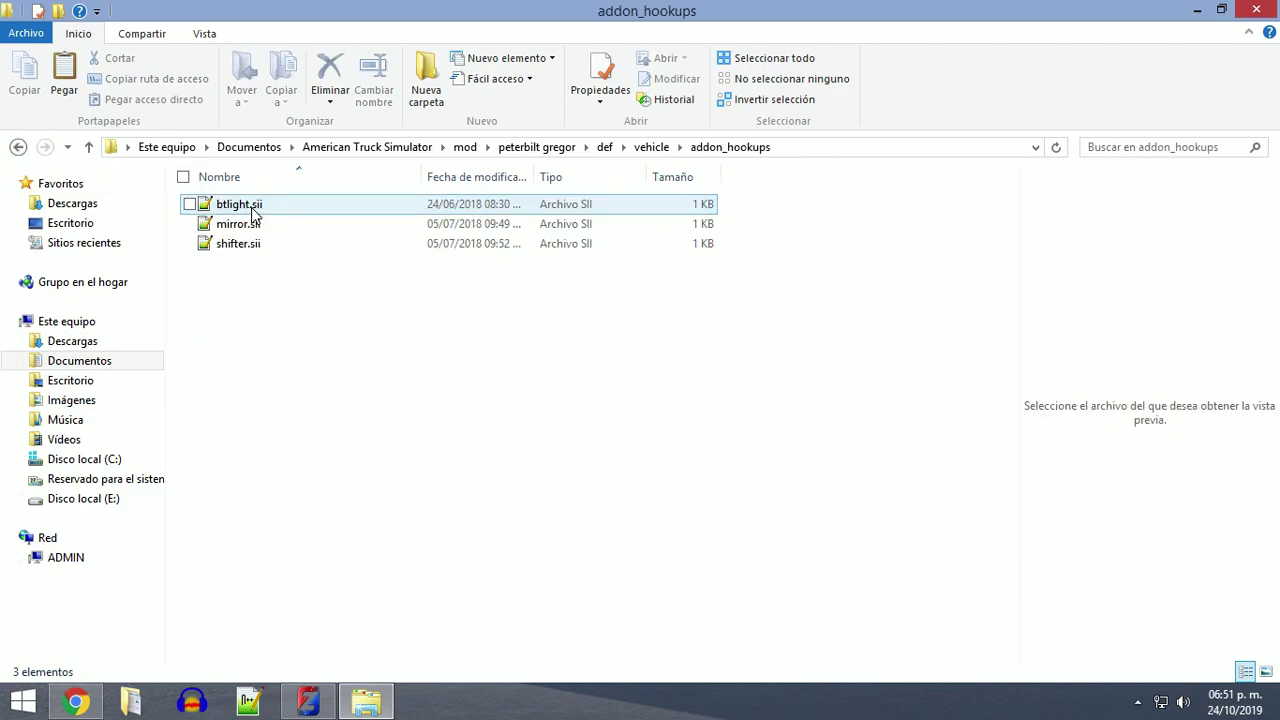
left_click(19, 147)
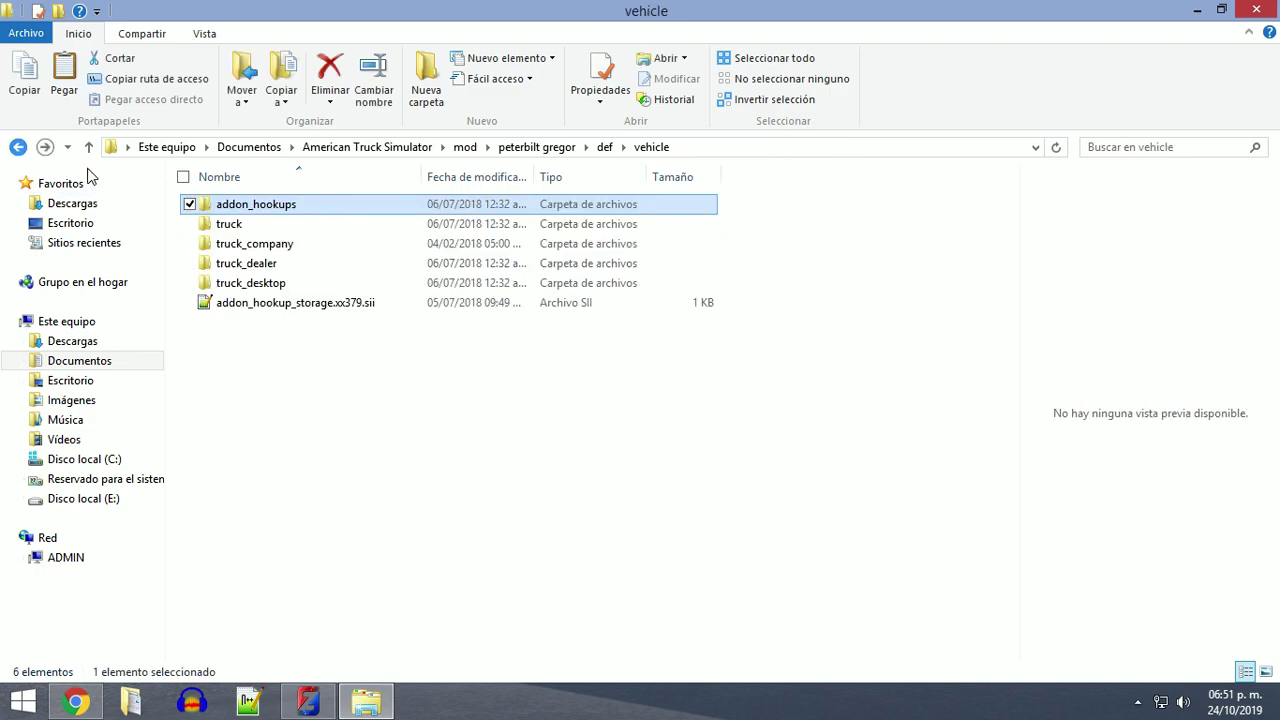
double_click(297, 208)
right_click(234, 340)
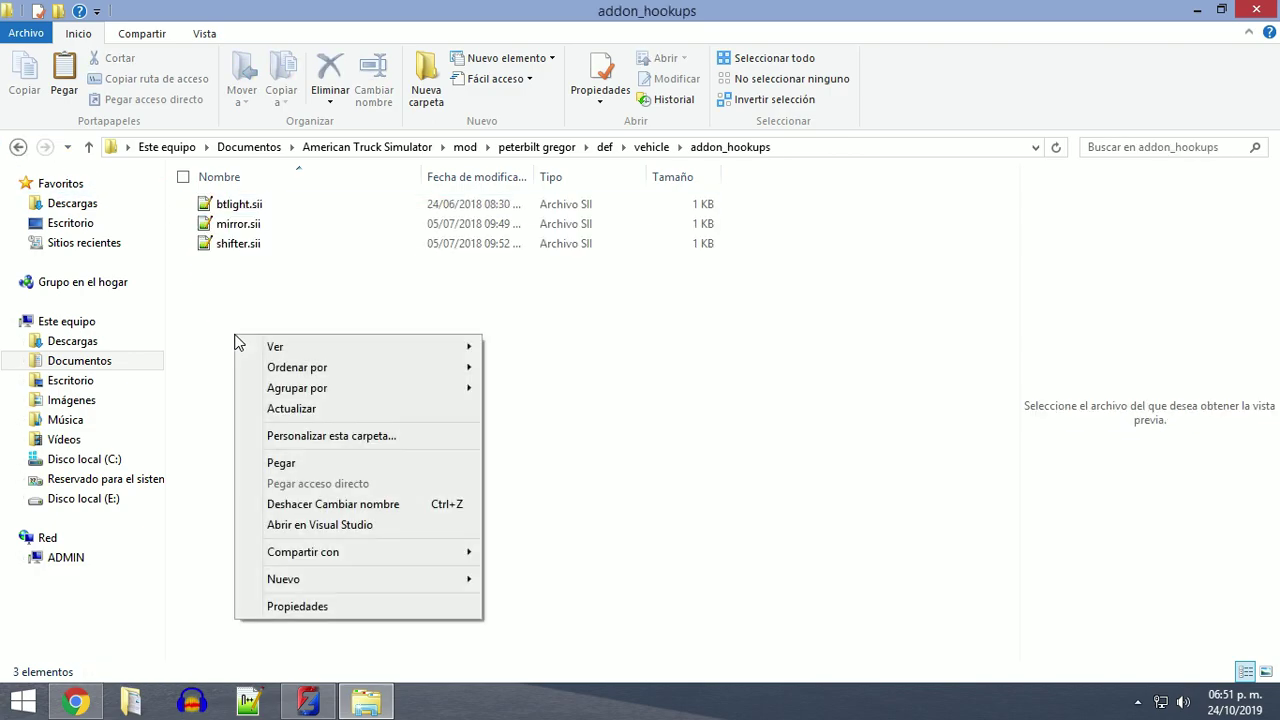
left_click(296, 463)
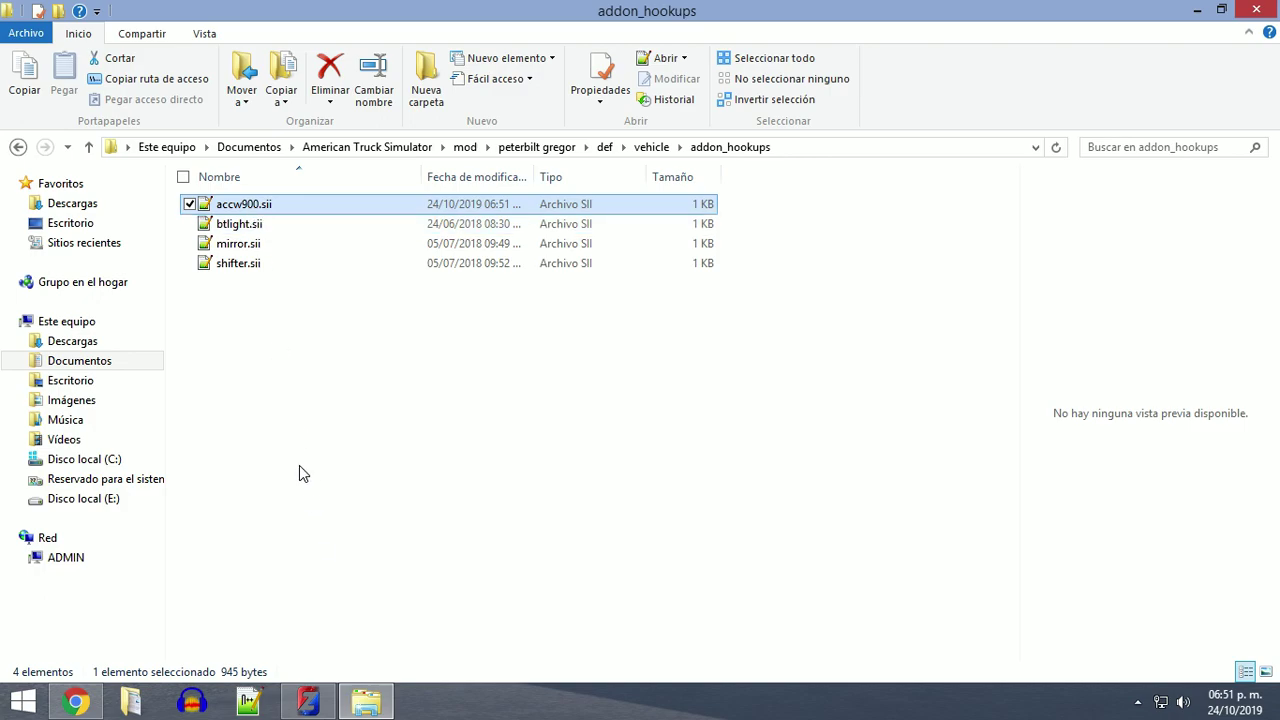
Launch American Truck Simulator from the desktop, continue the game with the selected profile and start driving.
left_click(1200, 10)
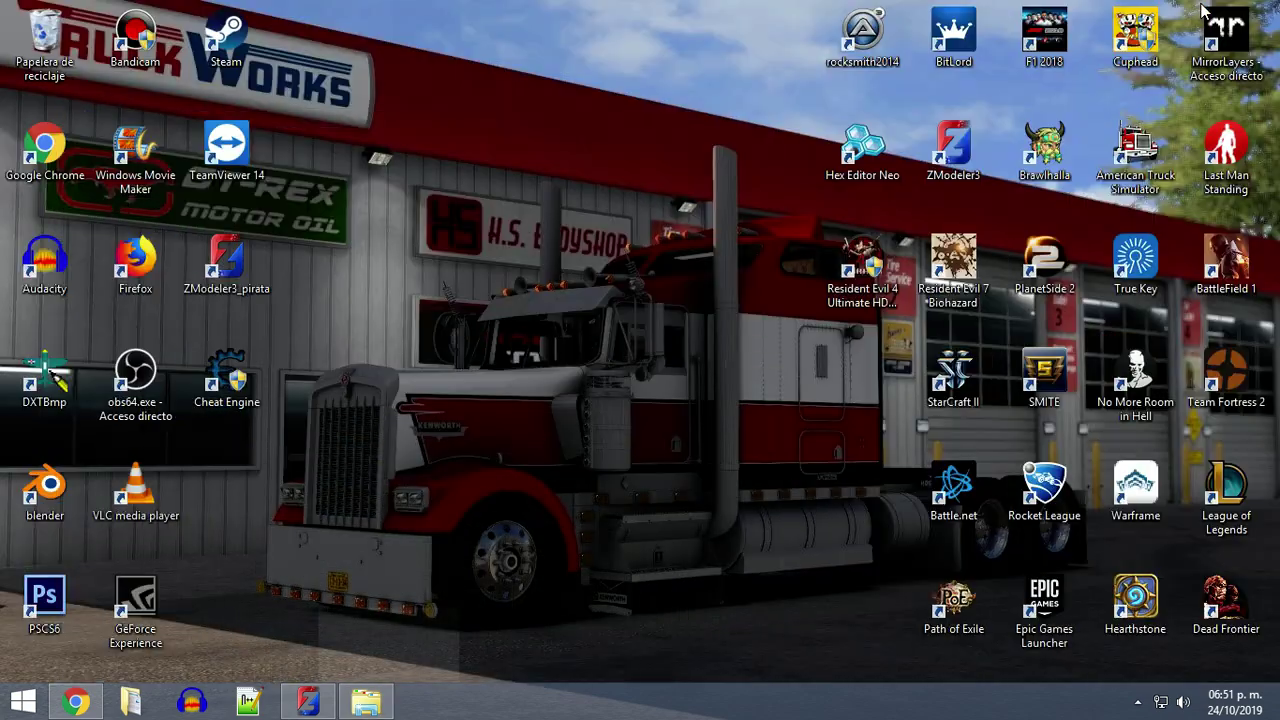
double_click(1165, 148)
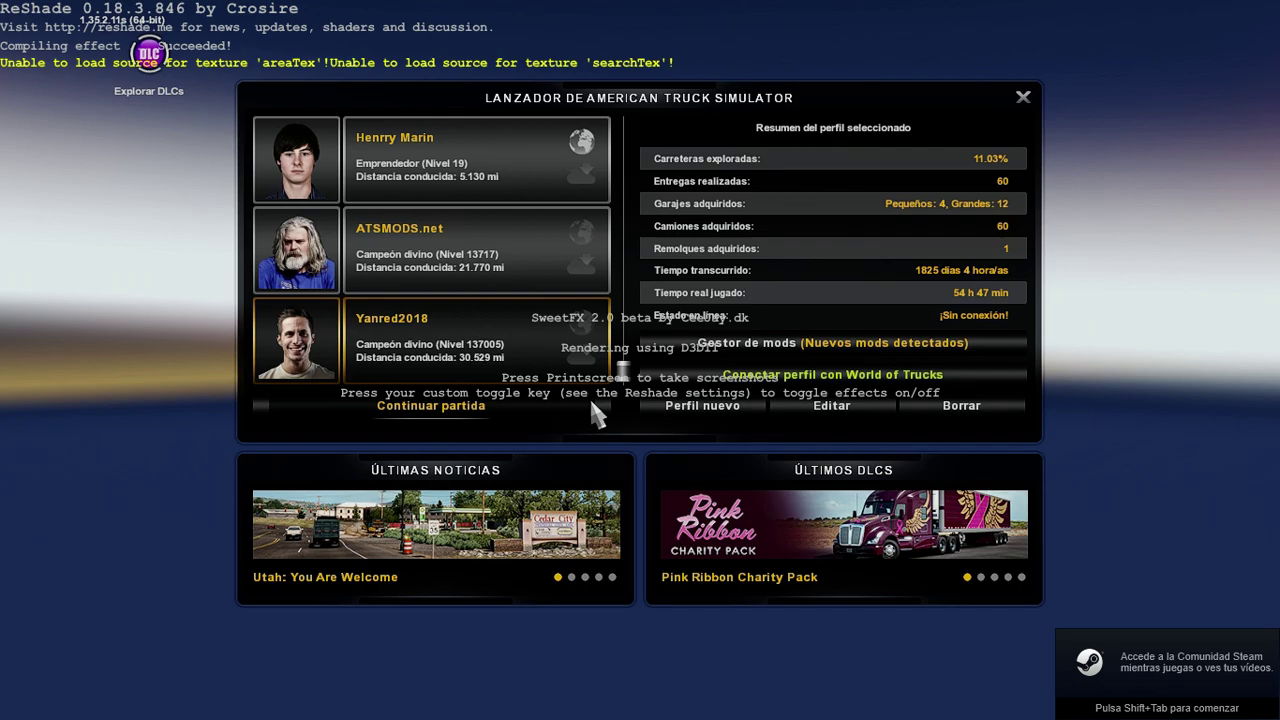
left_click(591, 402)
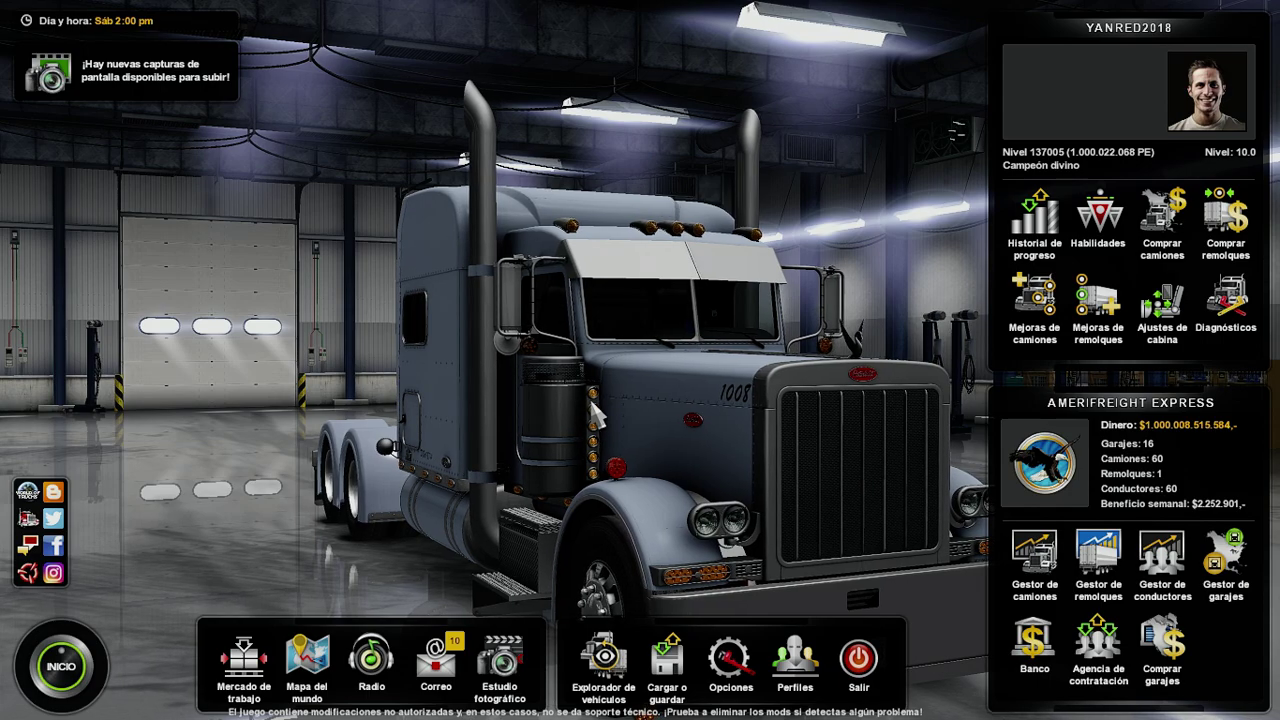
left_click(81, 678)
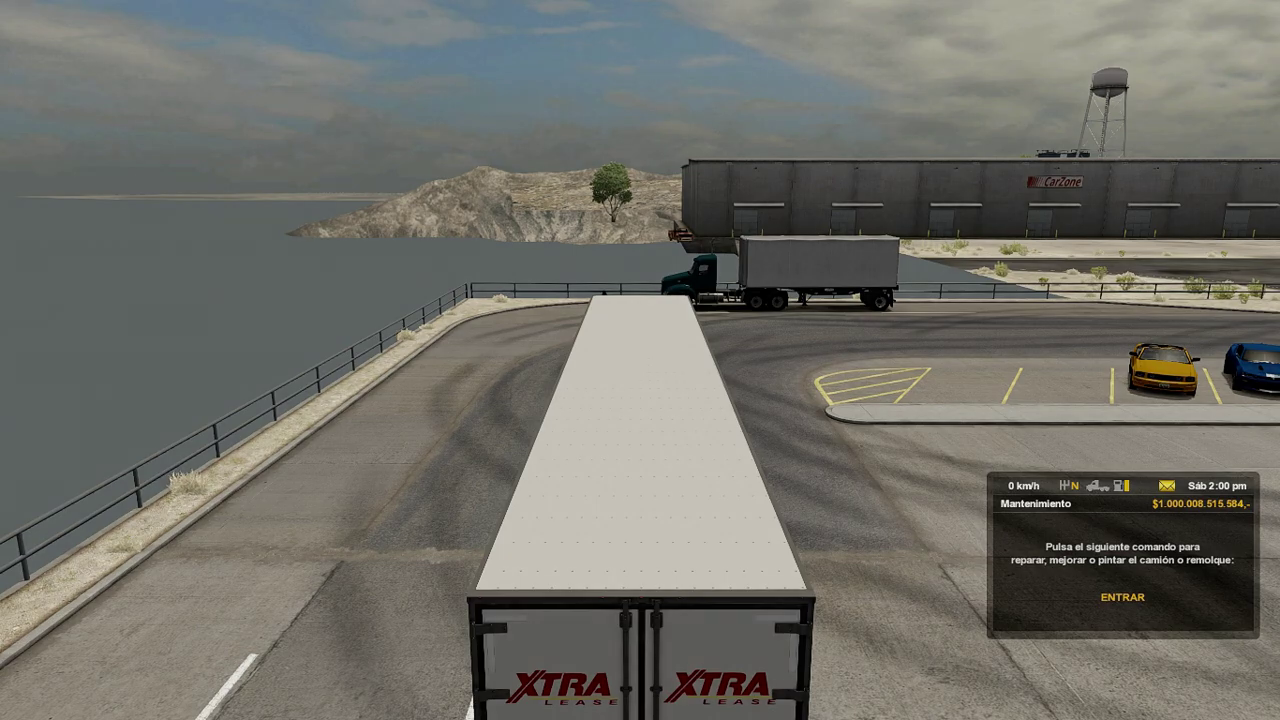
Enter the service shop and open the accessories in the truck customization.
key("Return")
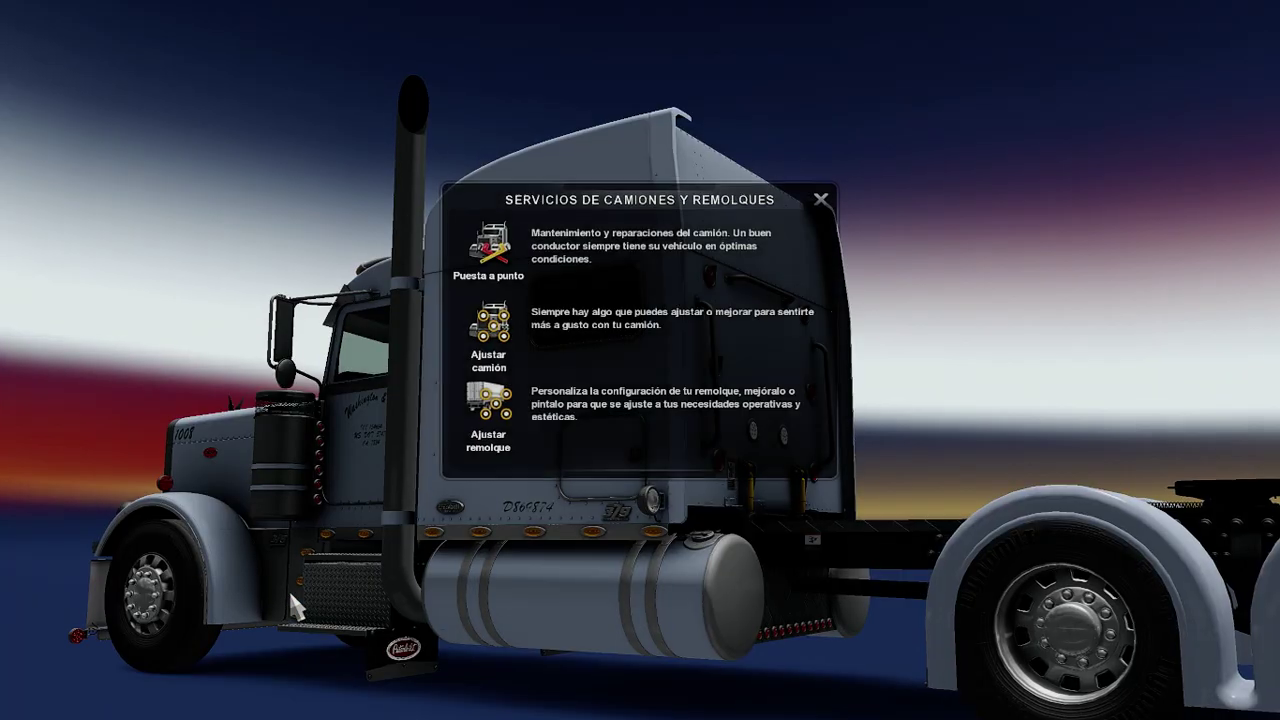
left_click(548, 318)
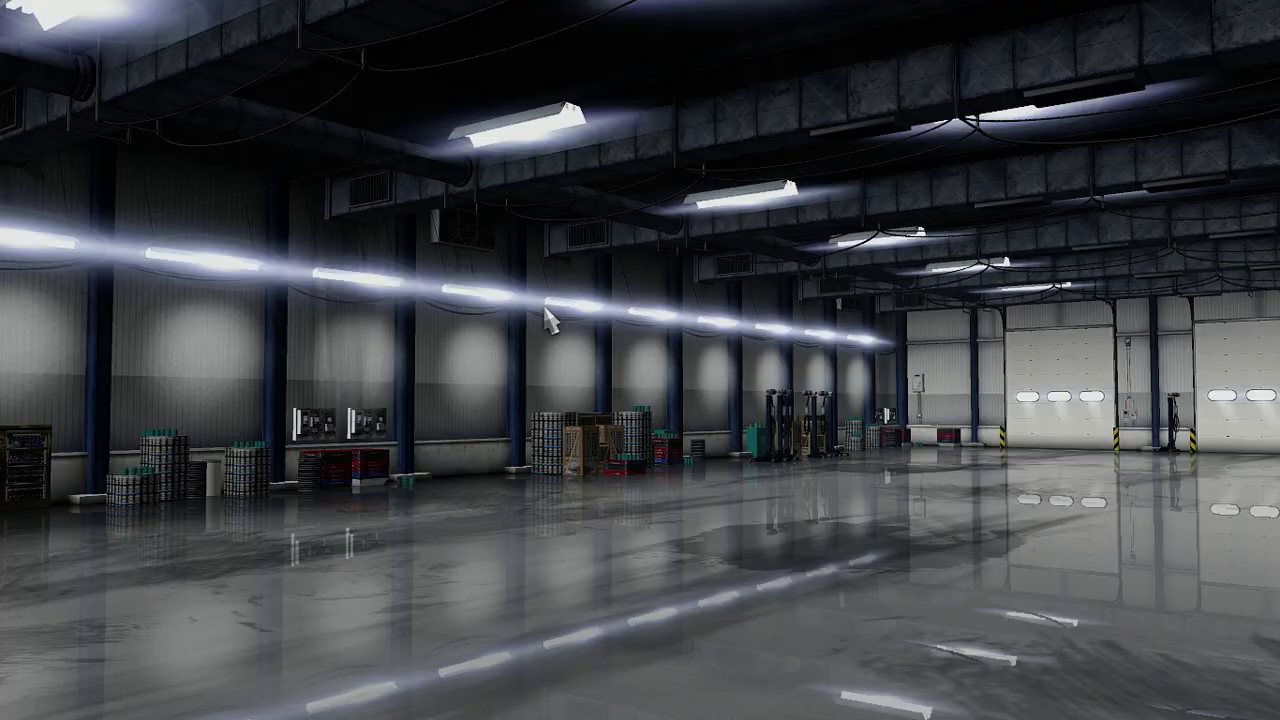
left_click(786, 40)
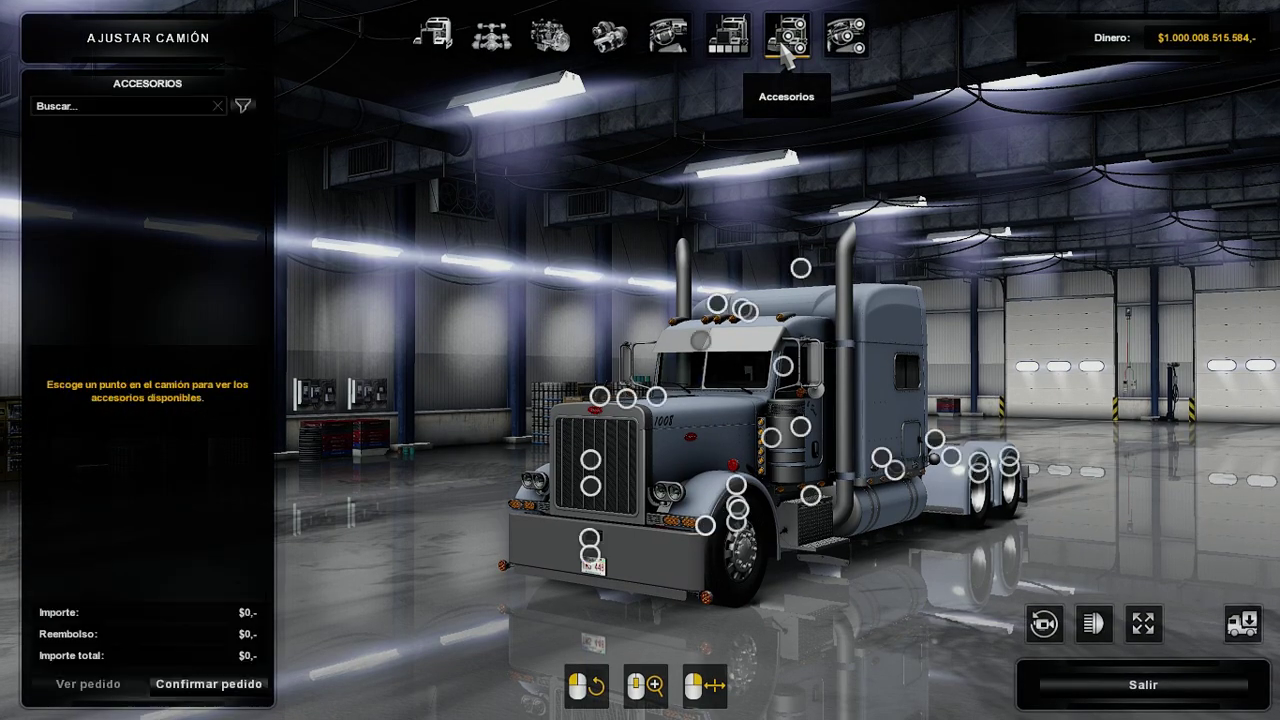
Check which accessories are offered for the mirrors and for the accessory slot on each mirror.
left_click(783, 366)
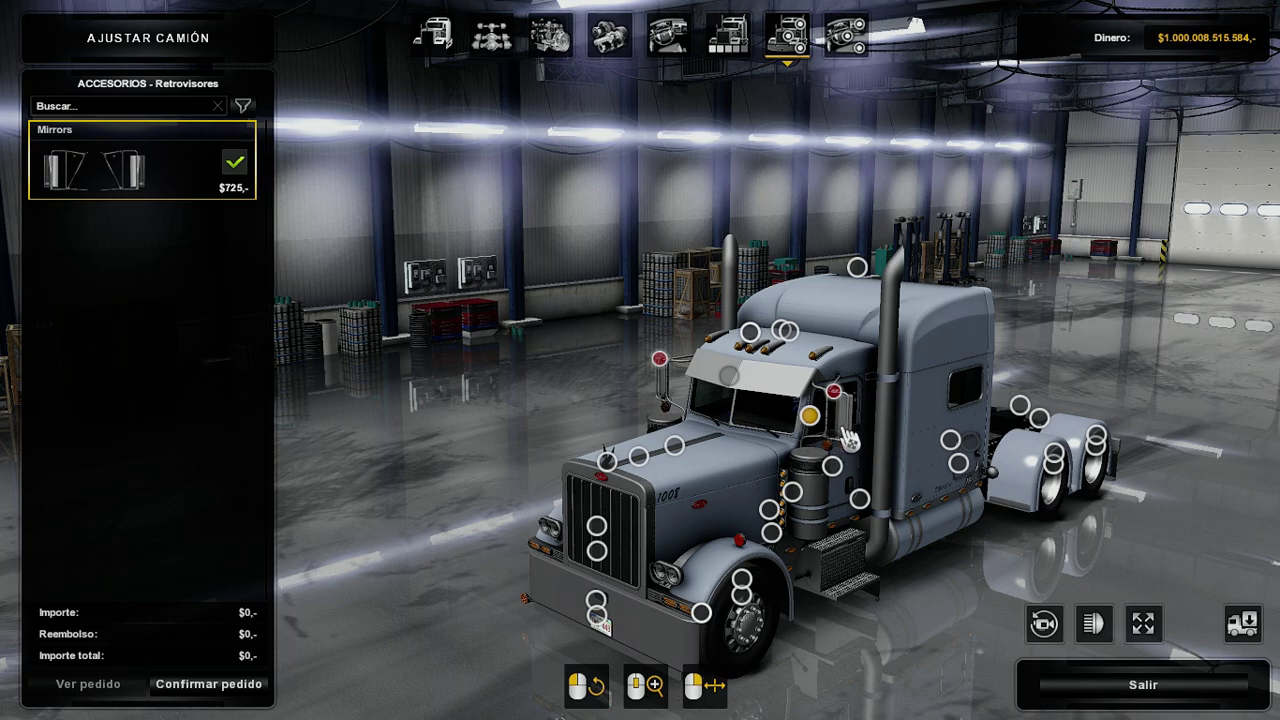
left_click_drag(840, 432, 825, 432)
scroll(866, 412, "up", 5)
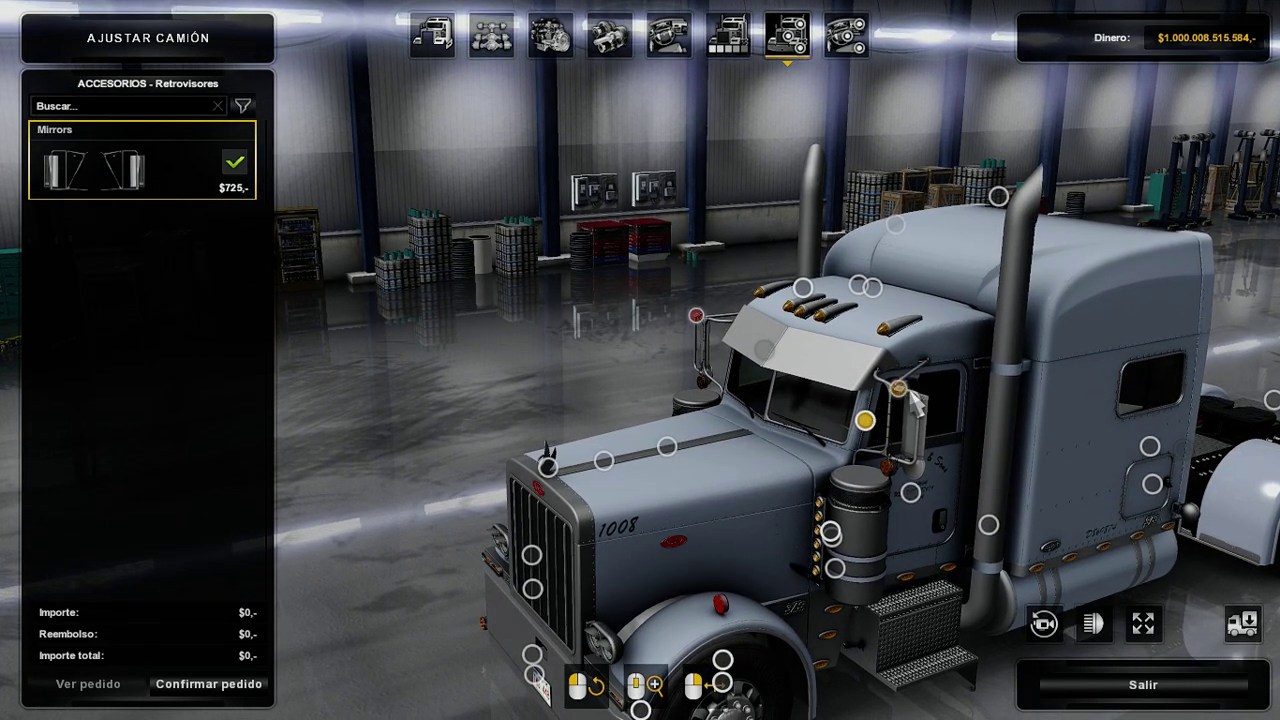
left_click(697, 317)
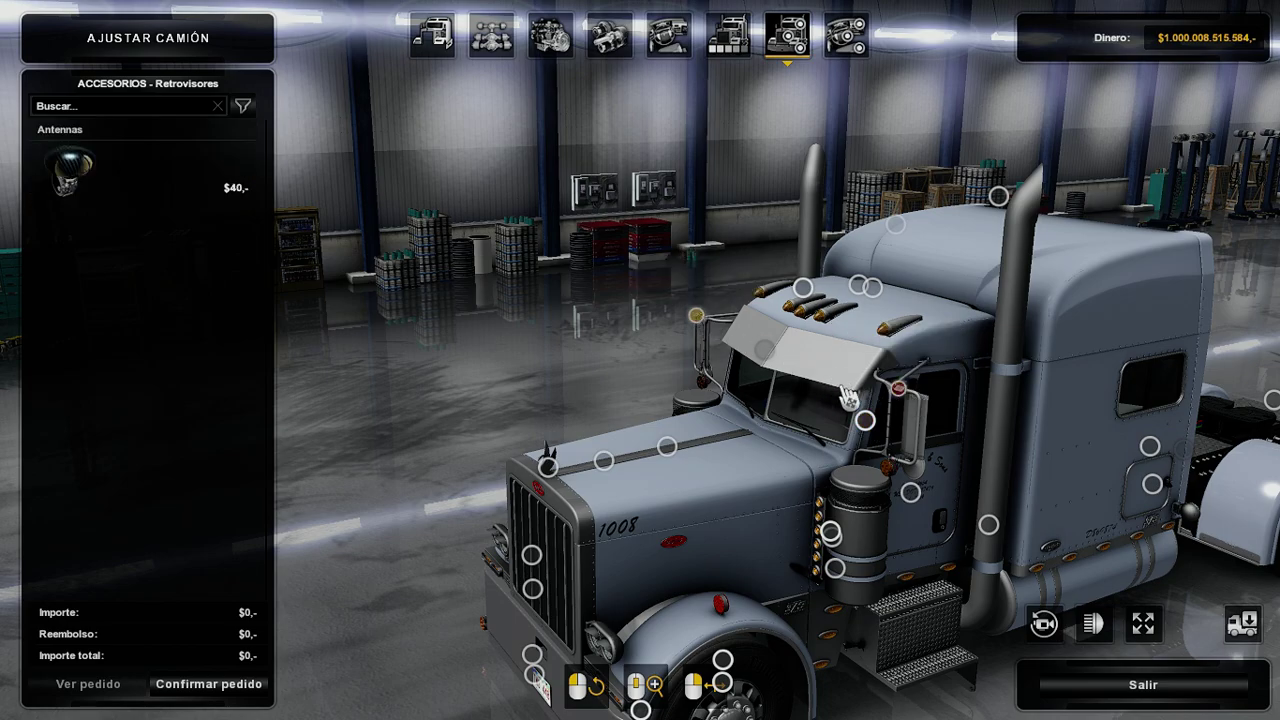
left_click(897, 388)
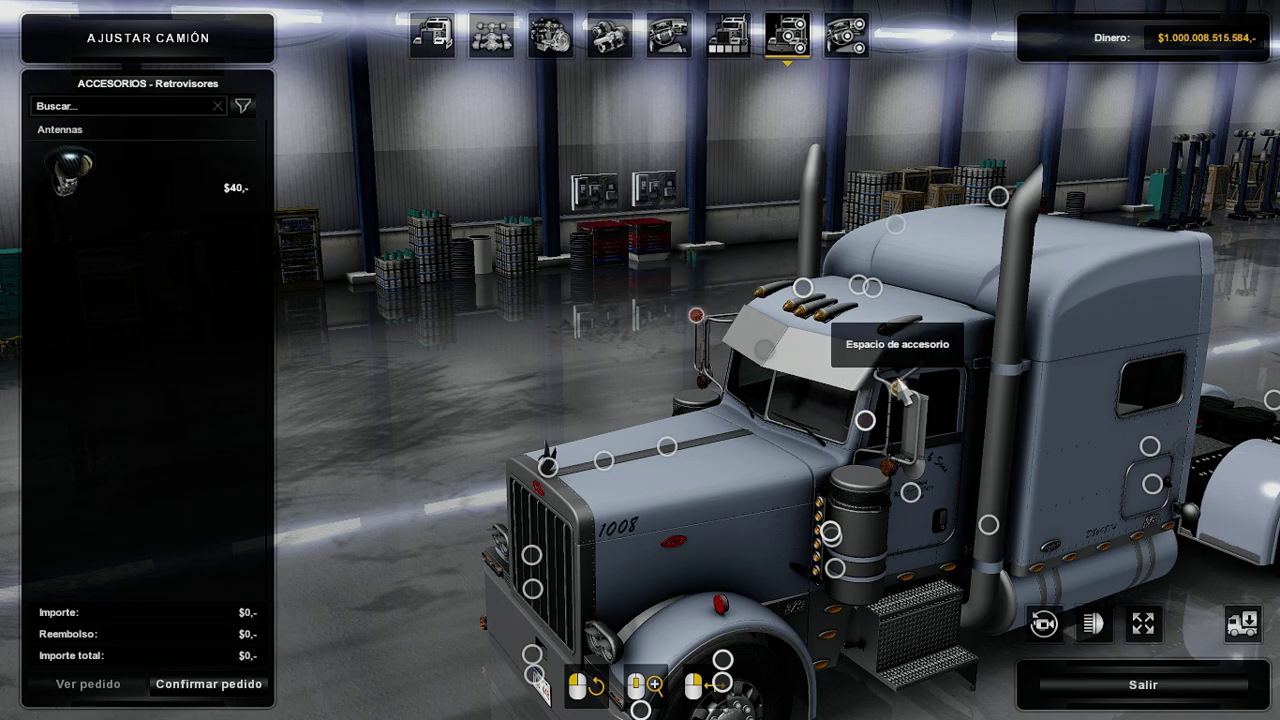
Try the Antennas accessory on both mirror slots, and remove both antennas from the truck.
left_click(212, 190)
left_click_drag(570, 360, 727, 318)
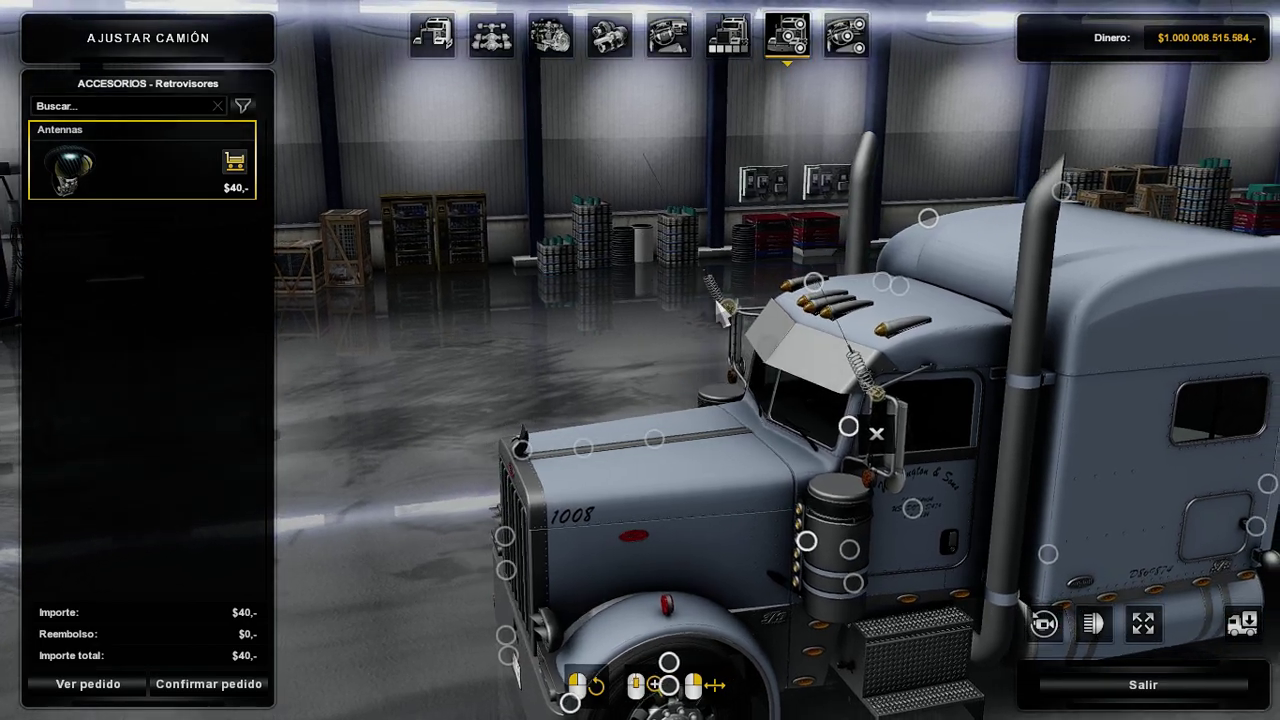
left_click(727, 345)
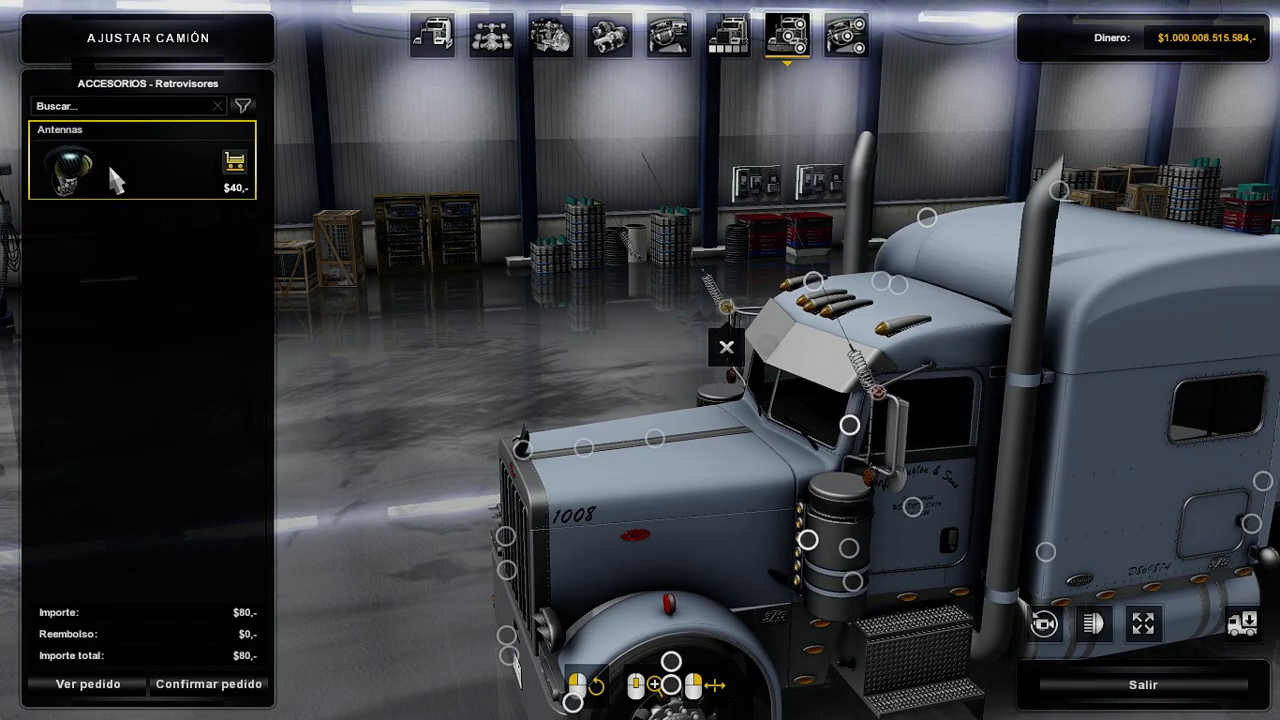
left_click(729, 349)
left_click(874, 399)
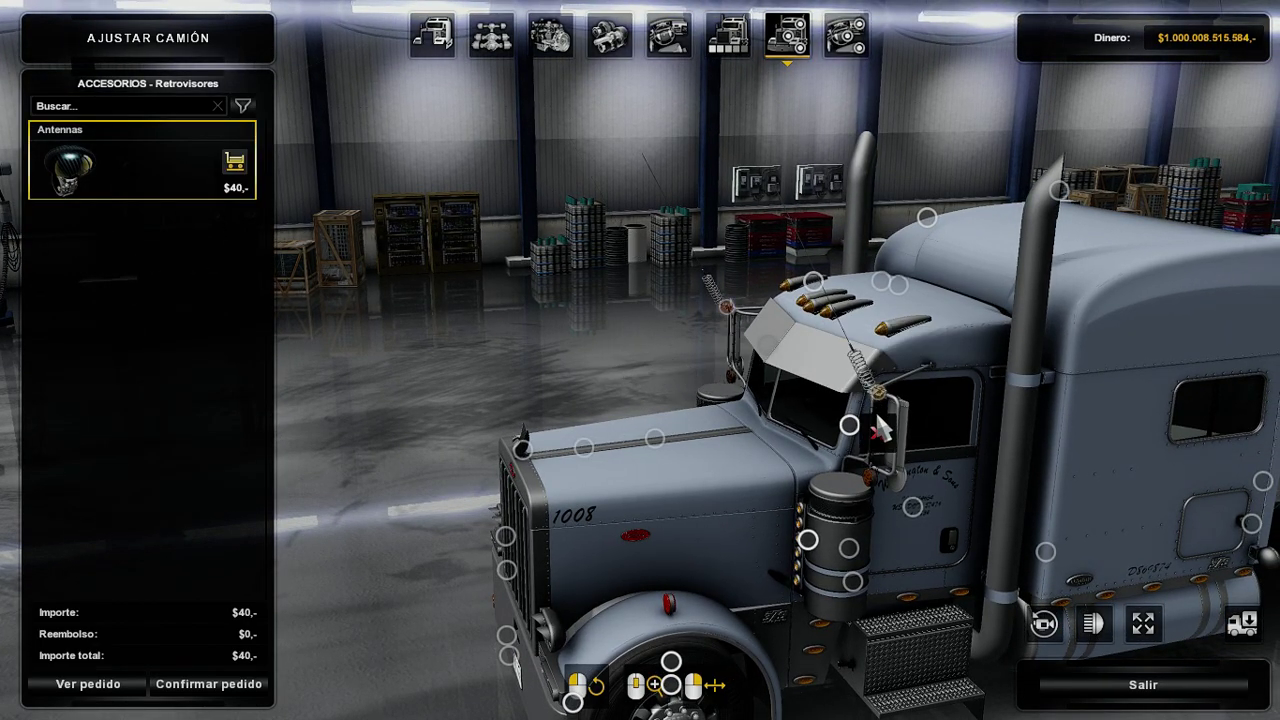
left_click(874, 399)
left_click_drag(651, 386, 530, 580)
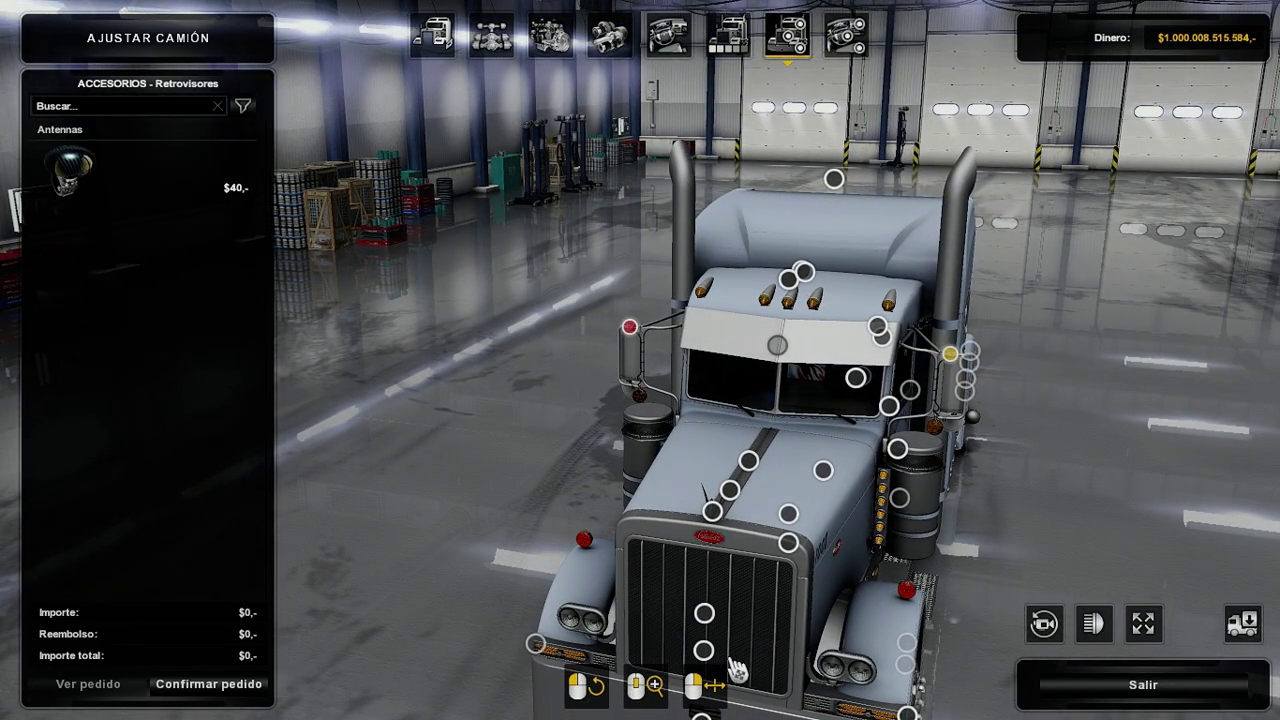
Leave the truck customization and service shop, and return to the game's profile selection.
left_click(1081, 695)
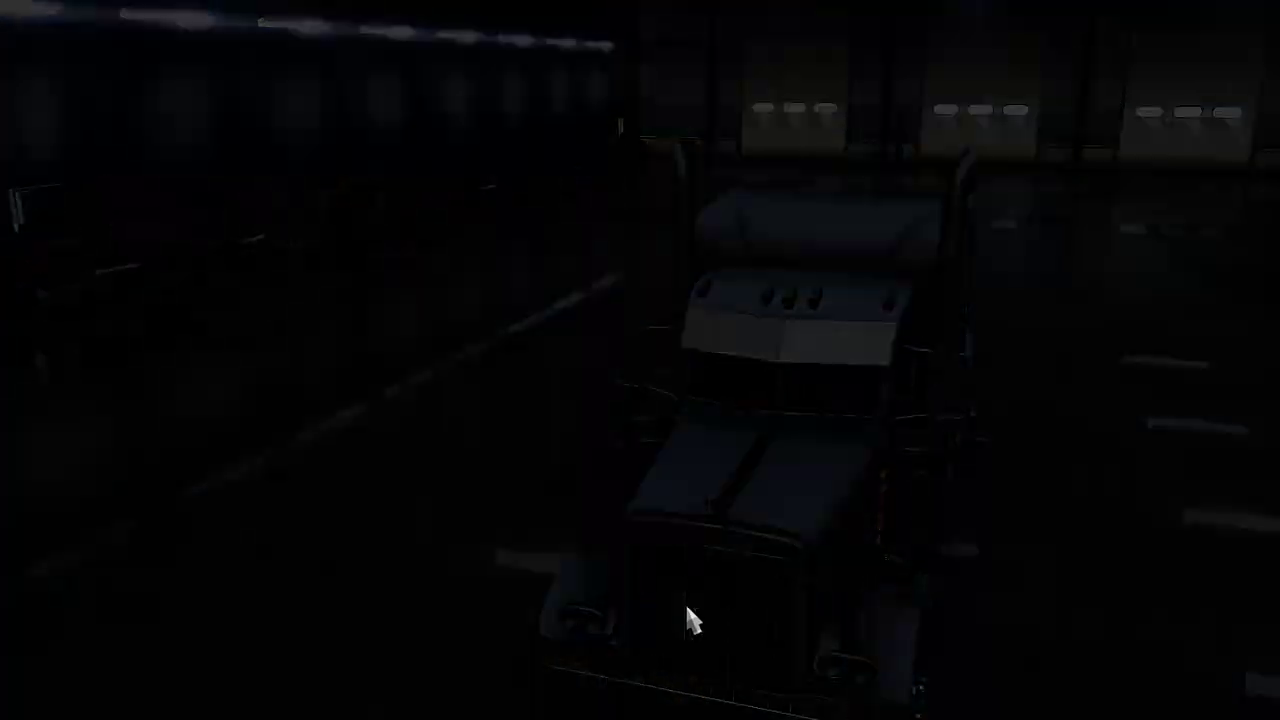
left_click(821, 203)
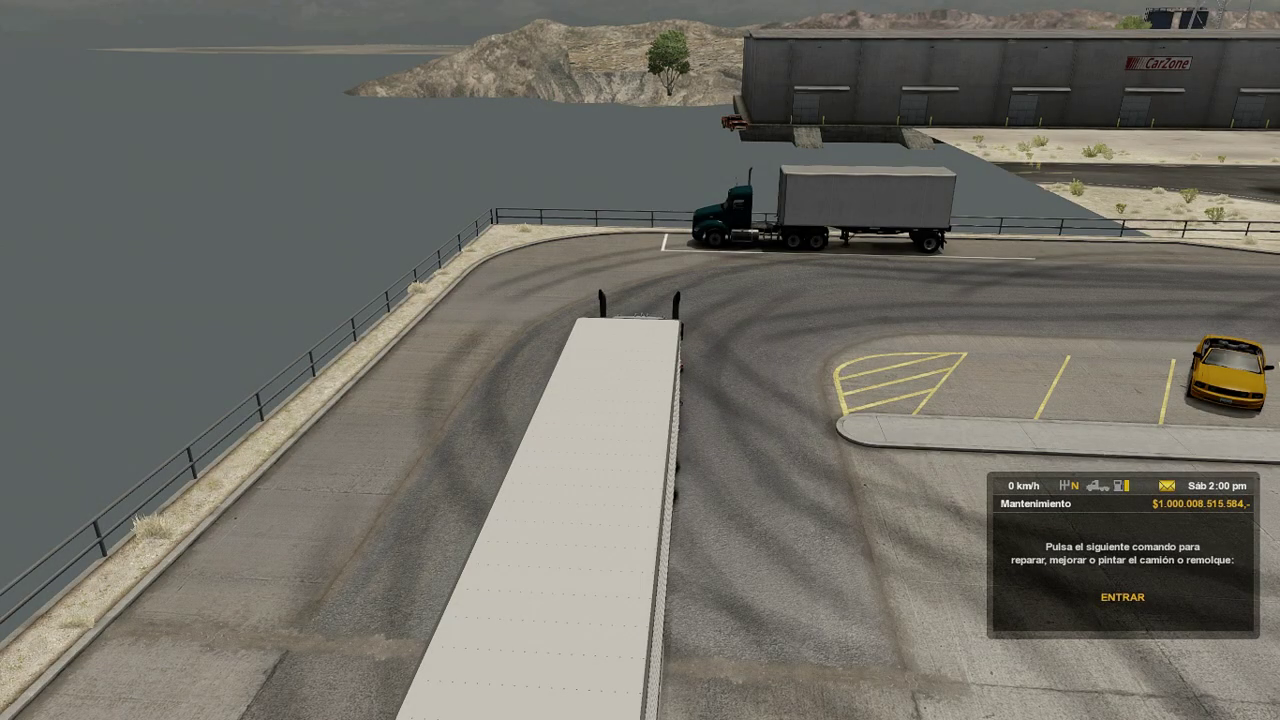
key("Escape")
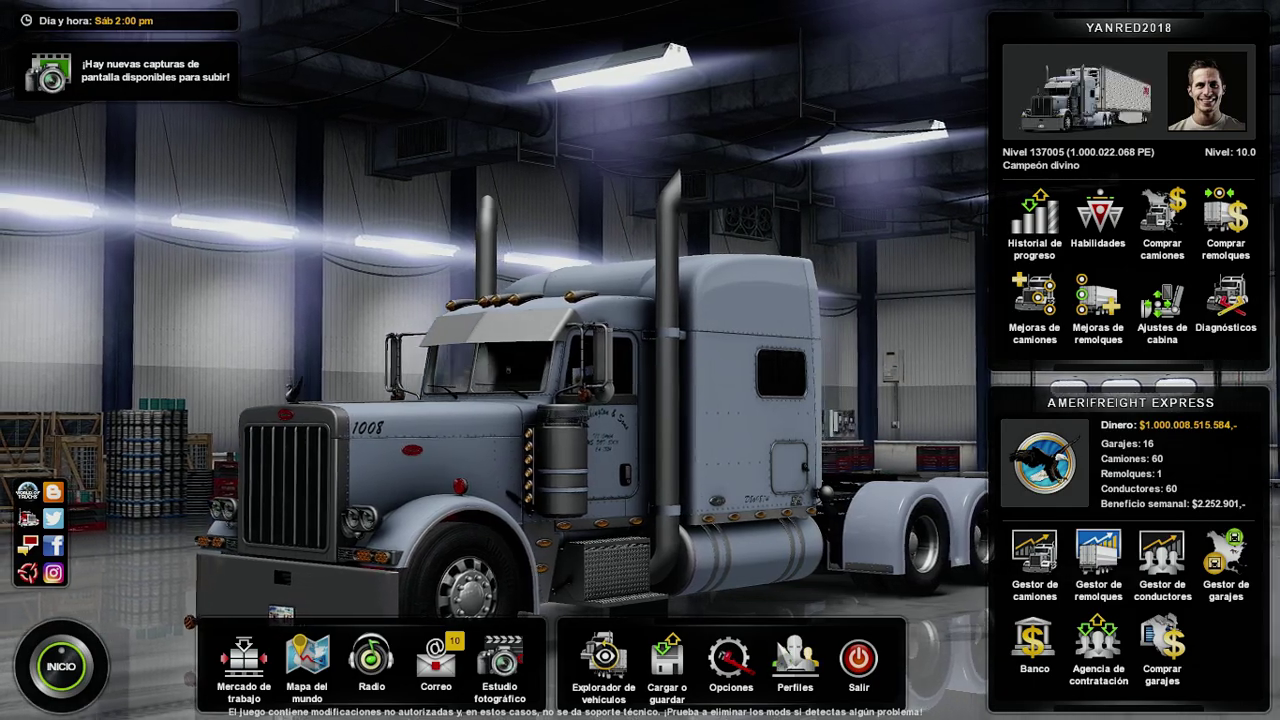
left_click(795, 658)
left_click(578, 468)
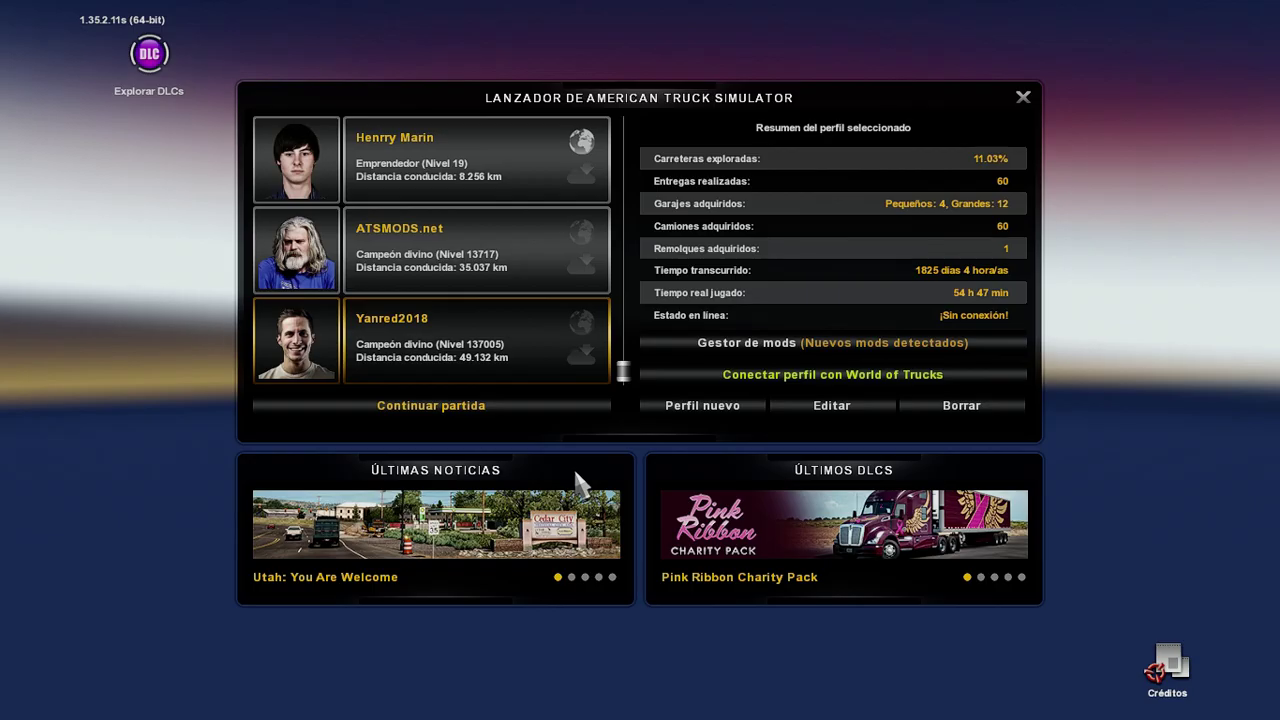
Switch to File Explorer, compare the definitions in mirror.sii and accw900.sii in the addon_hookups folder, and close both files.
key("alt+Tab")
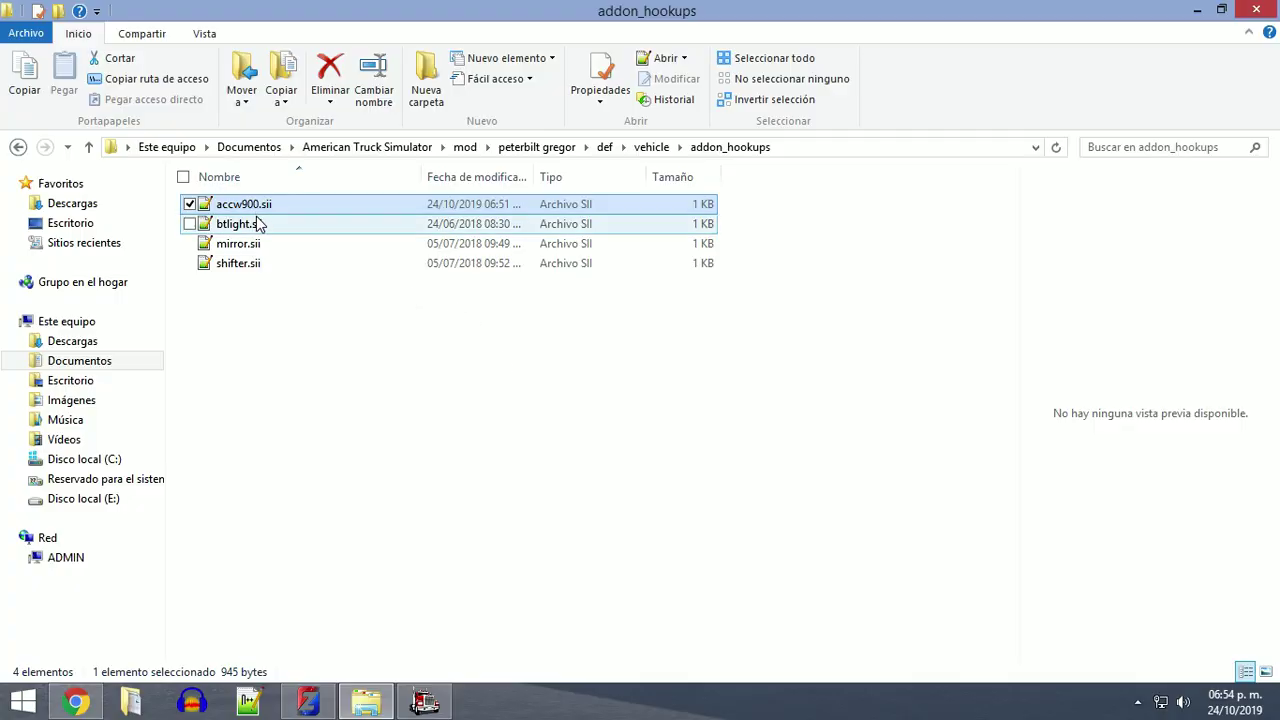
double_click(265, 244)
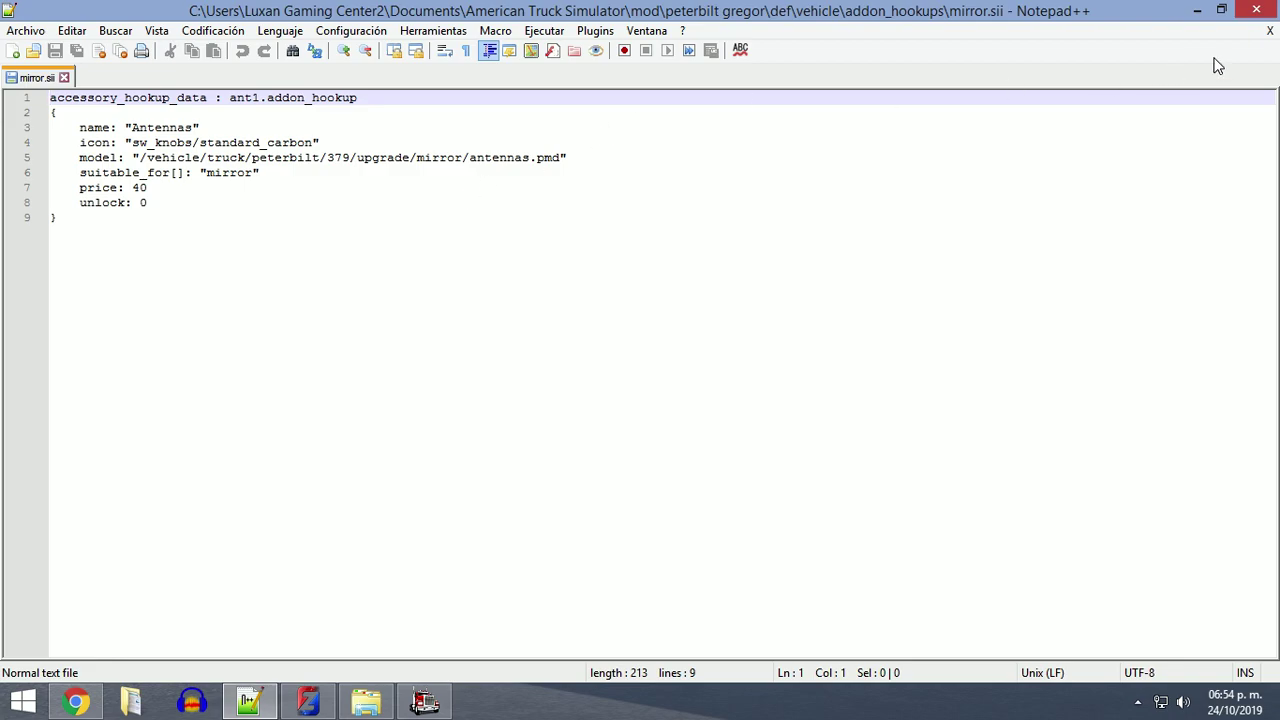
left_click(1268, 31)
key("alt+Tab")
double_click(323, 210)
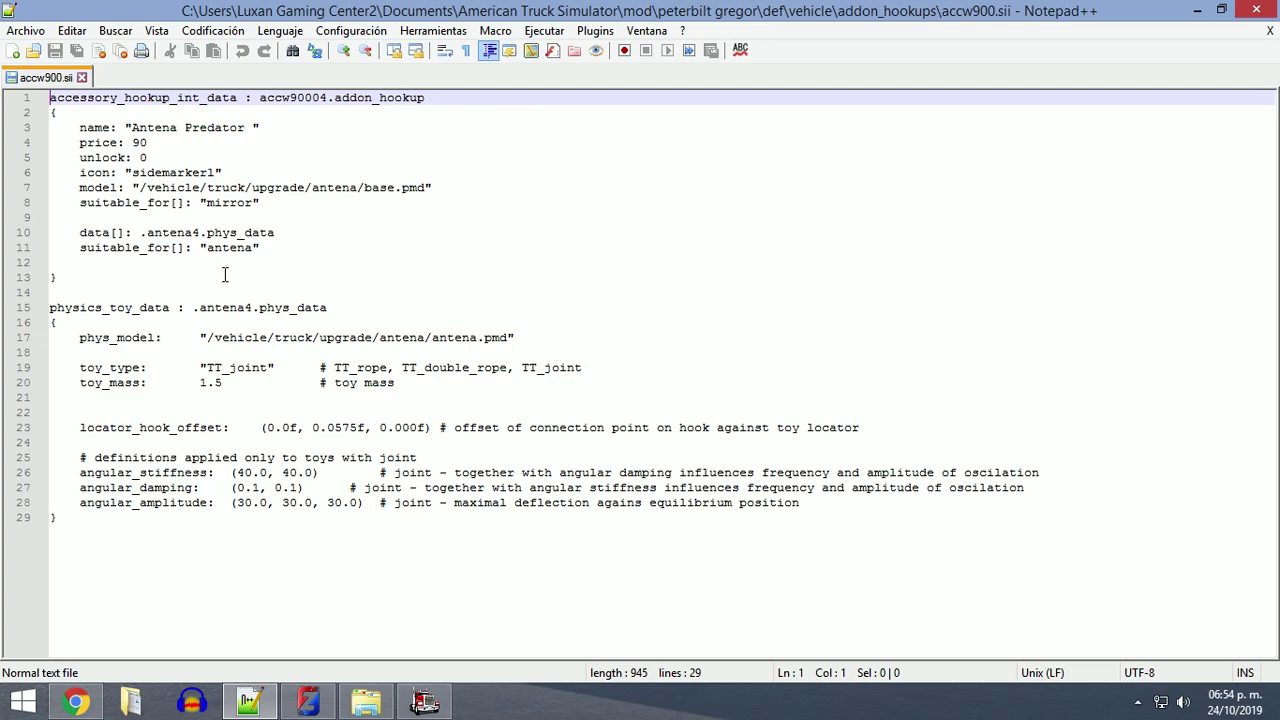
left_click(1270, 30)
left_click(1271, 12)
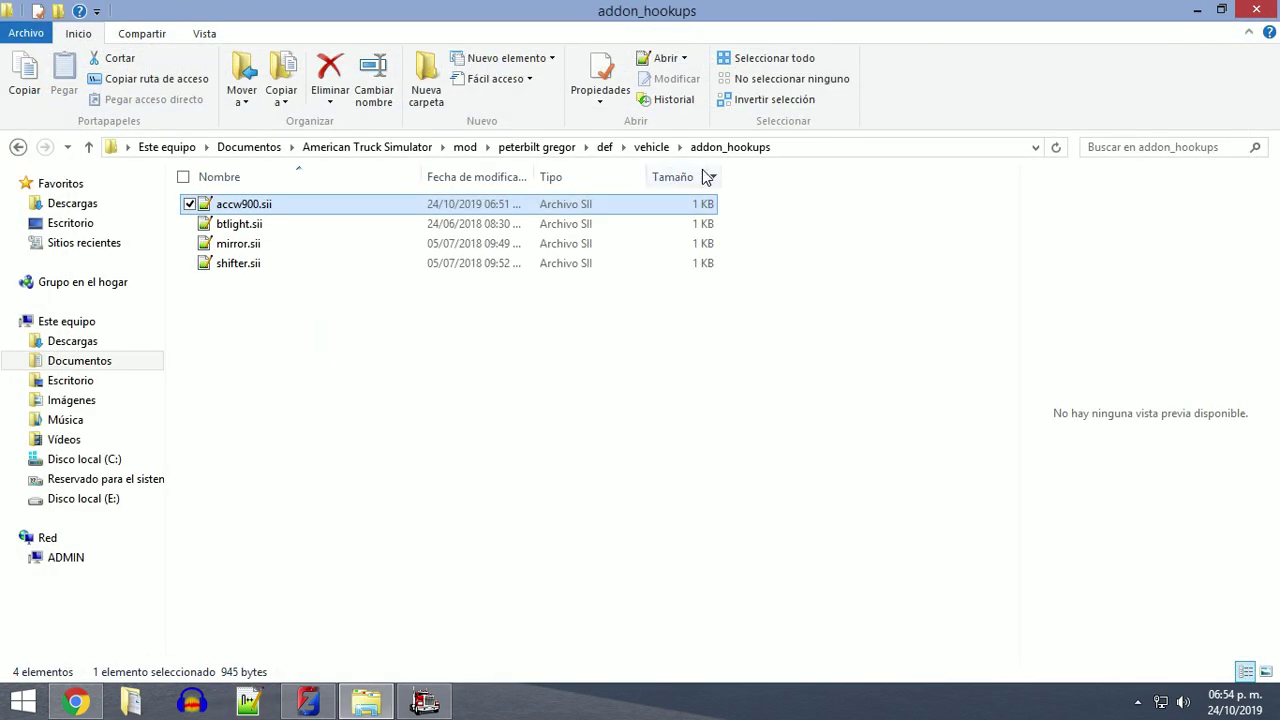
double_click(264, 245)
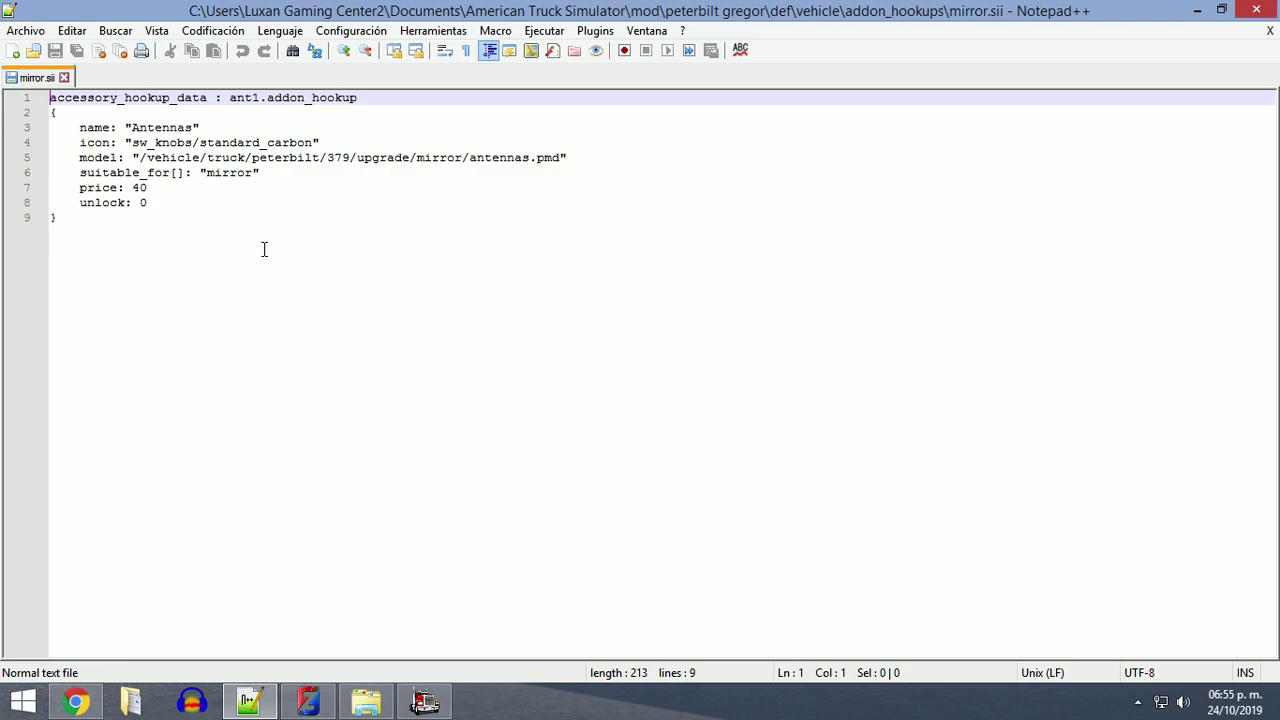
left_click(1269, 31)
left_click(1258, 12)
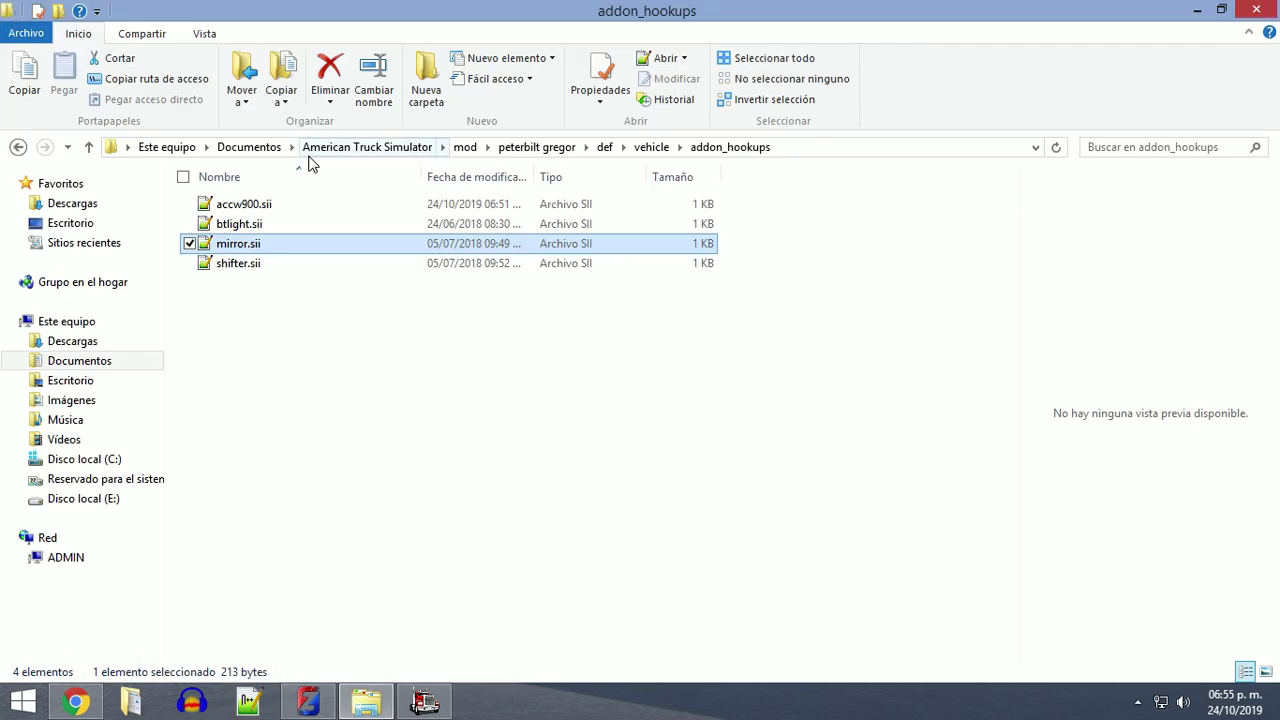
Open addon_hookup_storage.xx379.sii from the vehicle folder and copy its shifter.sii include line.
left_click(12, 148)
double_click(280, 300)
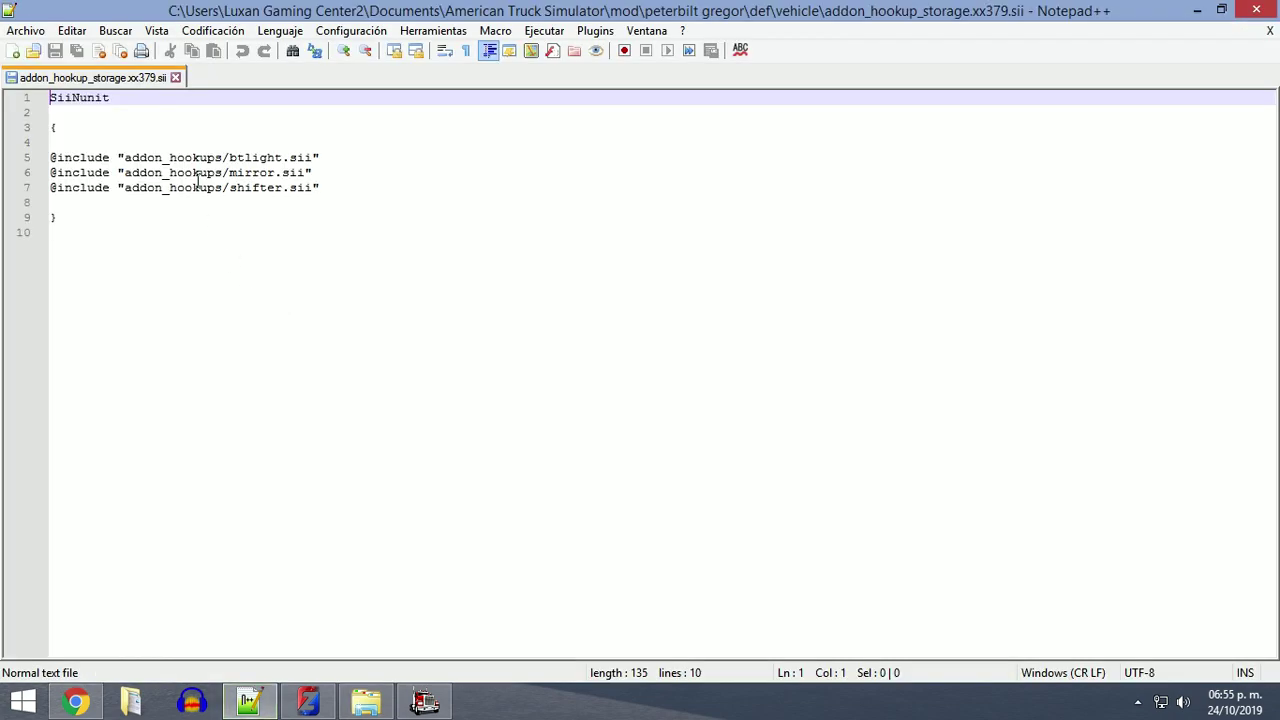
left_click_drag(321, 187, 49, 188)
key("ctrl+c")
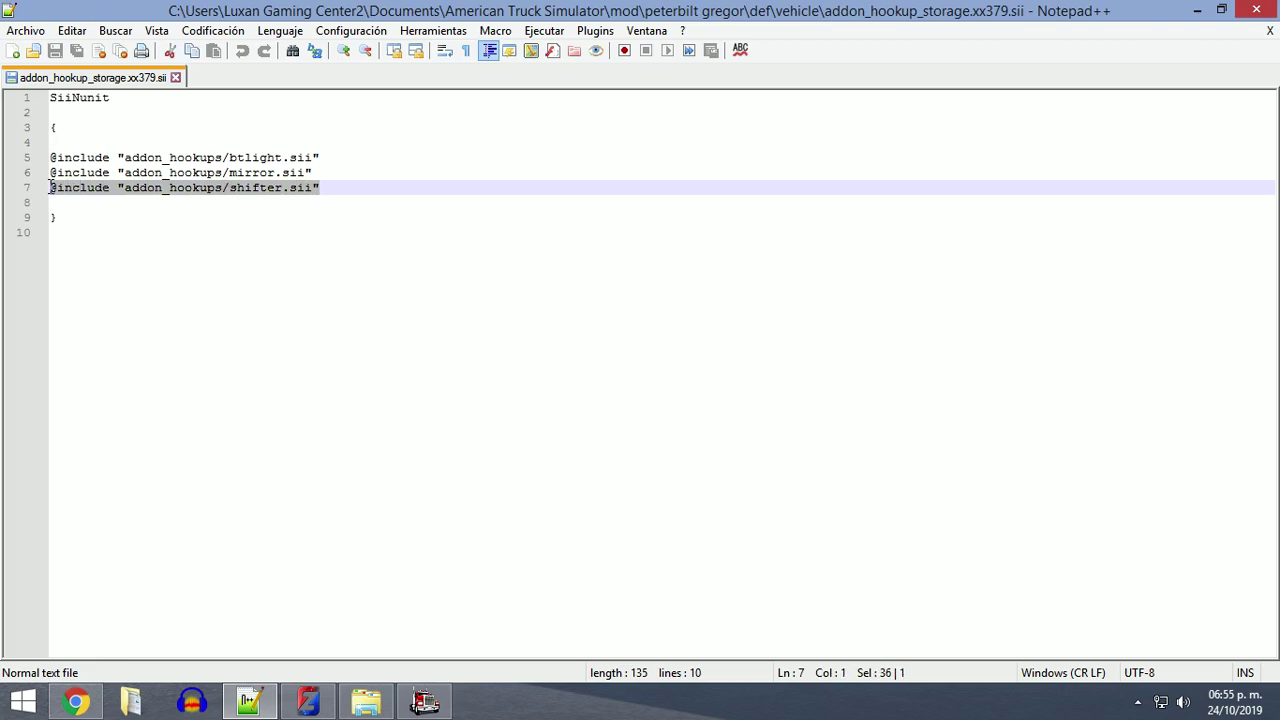
left_click(334, 187)
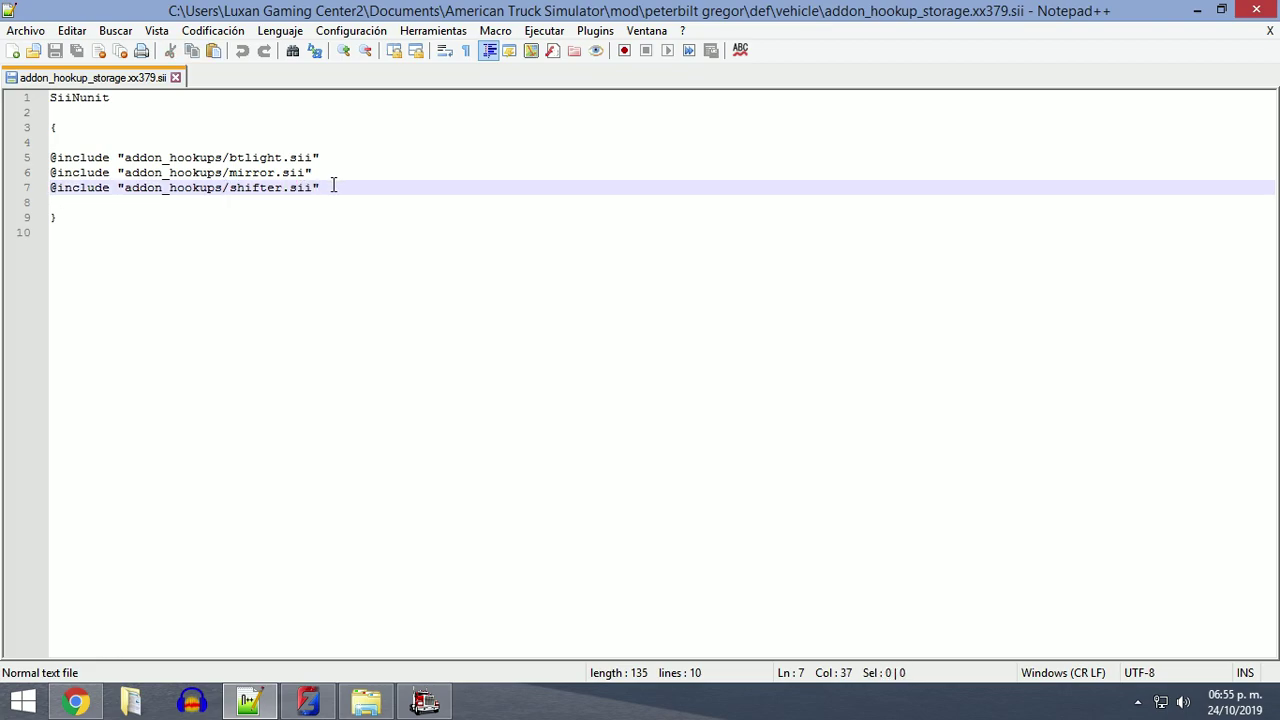
key("ctrl+v")
key("BackSpace")
key("BackSpace")
key("BackSpace")
key("BackSpace")
key("BackSpace")
key("BackSpace")
key("BackSpace")
key("BackSpace")
key("BackSpace")
key("BackSpace")
key("BackSpace")
key("BackSpace")
key("BackSpace")
key("BackSpace")
key("BackSpace")
key("BackSpace")
key("BackSpace")
key("BackSpace")
key("BackSpace")
key("BackSpace")
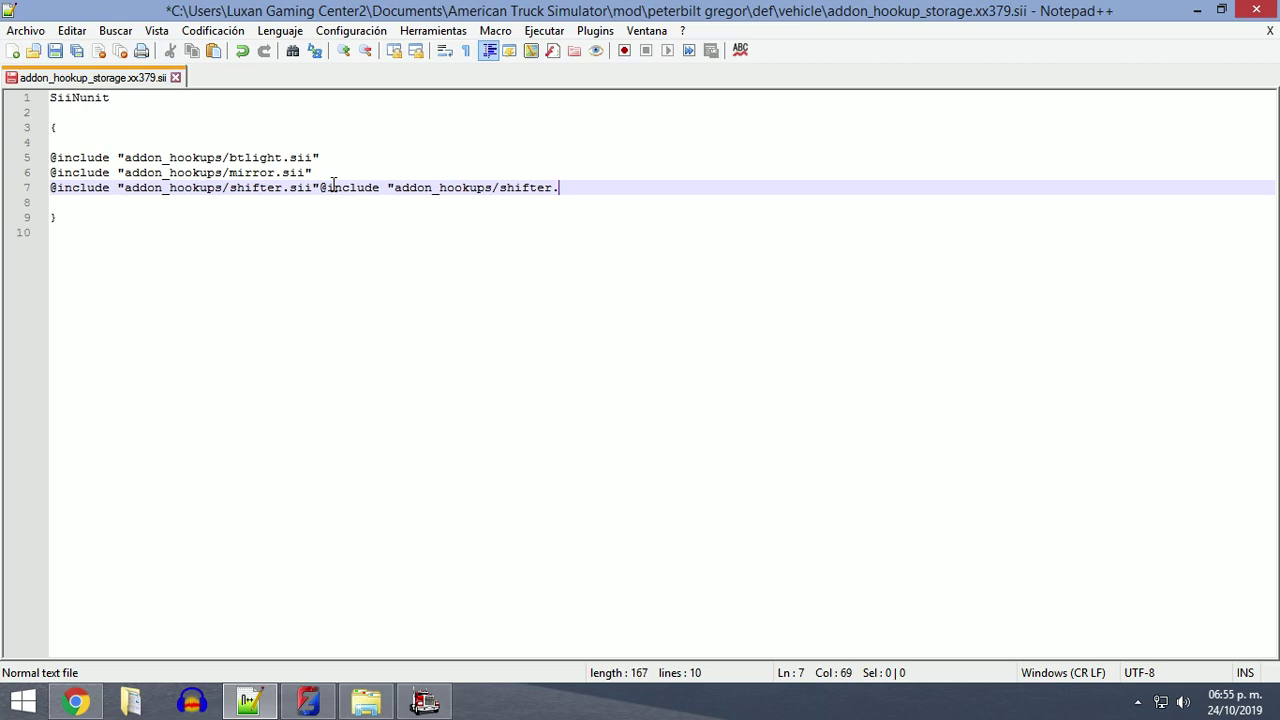
key("BackSpace")
key("BackSpace")
key("BackSpace")
key("BackSpace")
key("BackSpace")
key("BackSpace")
key("BackSpace")
key("BackSpace")
key("BackSpace")
key("BackSpace")
key("BackSpace")
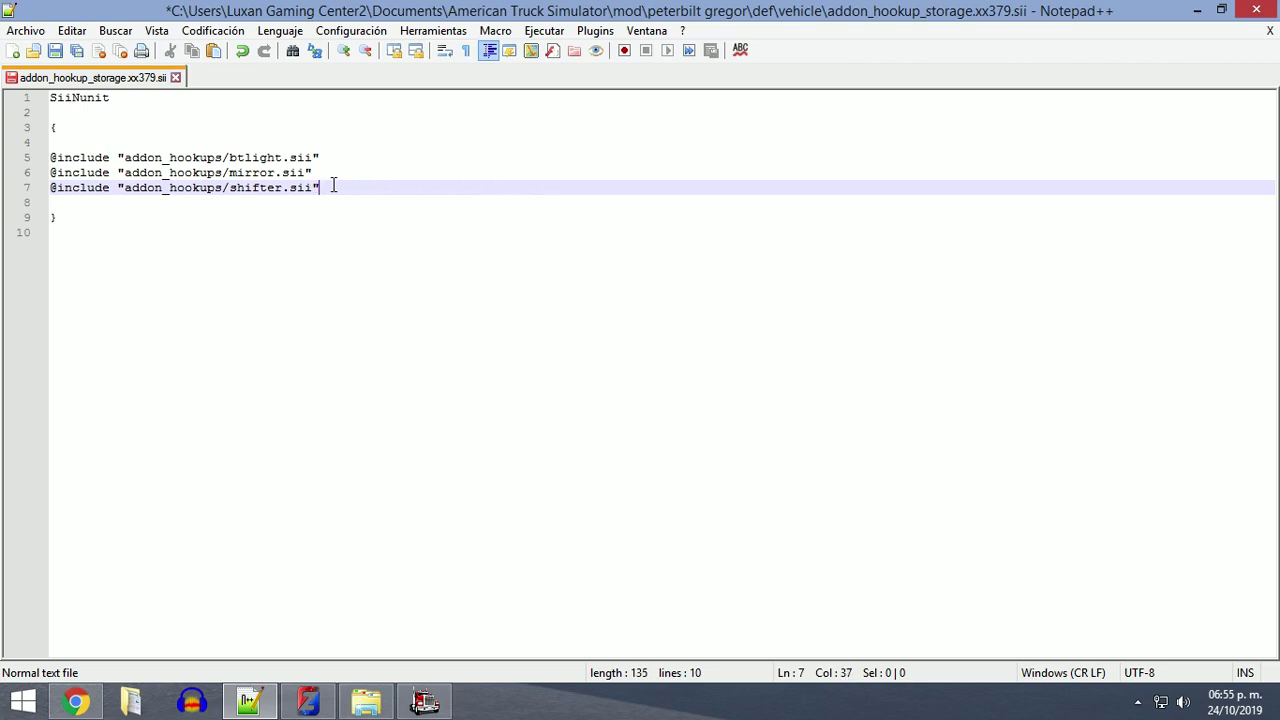
Paste the copied include on a new line below shifter.sii, and copy the base name of accw900.sii from the addon_hookups folder.
key("Return")
key("ctrl+v")
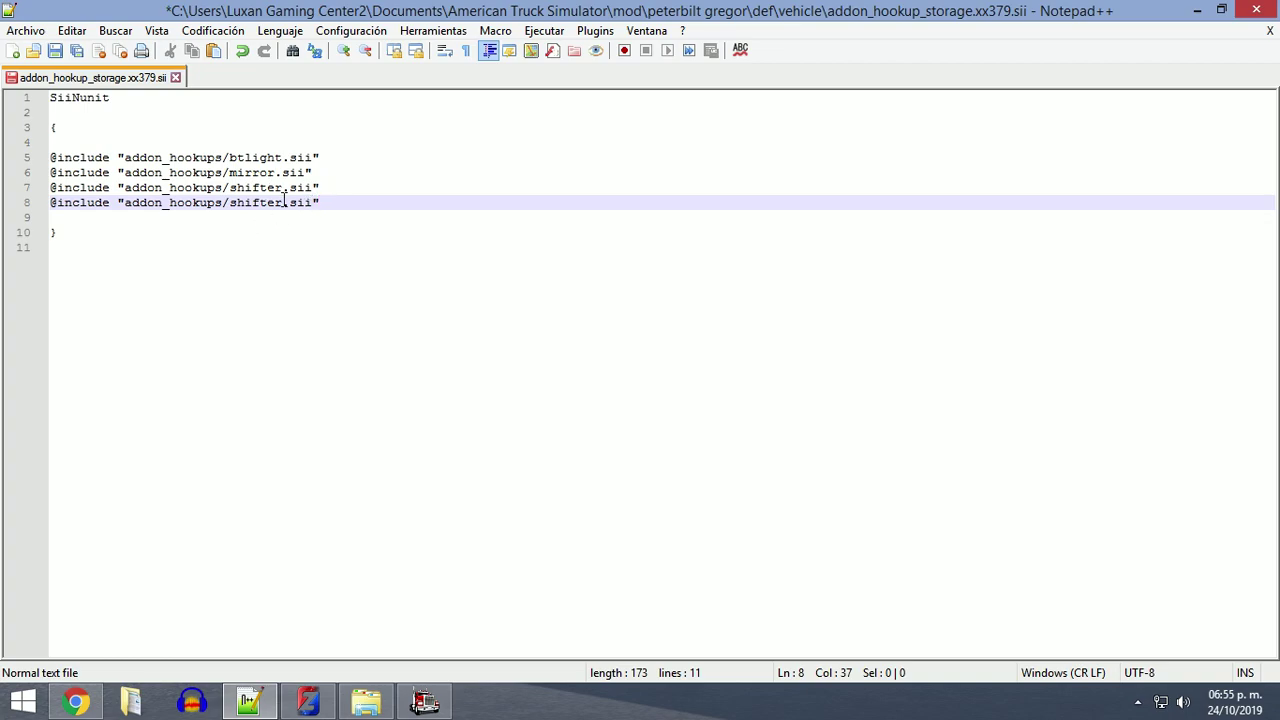
left_click(1197, 10)
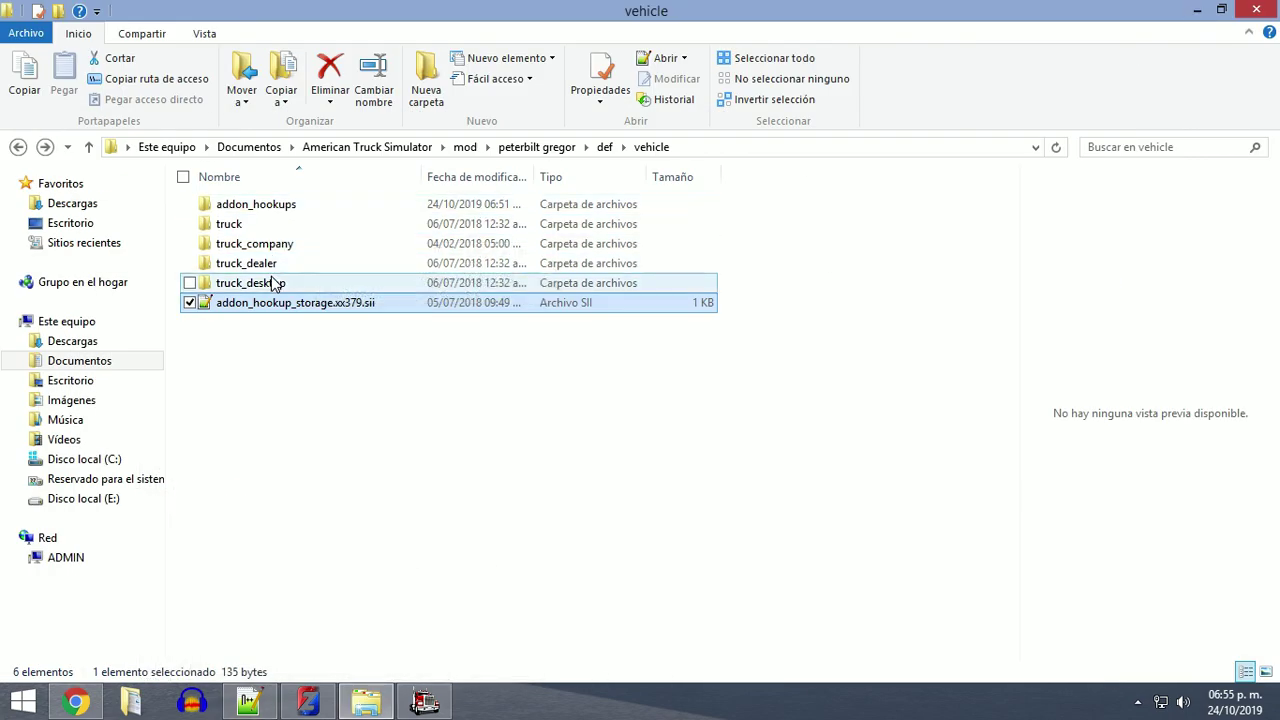
double_click(273, 206)
left_click(245, 207)
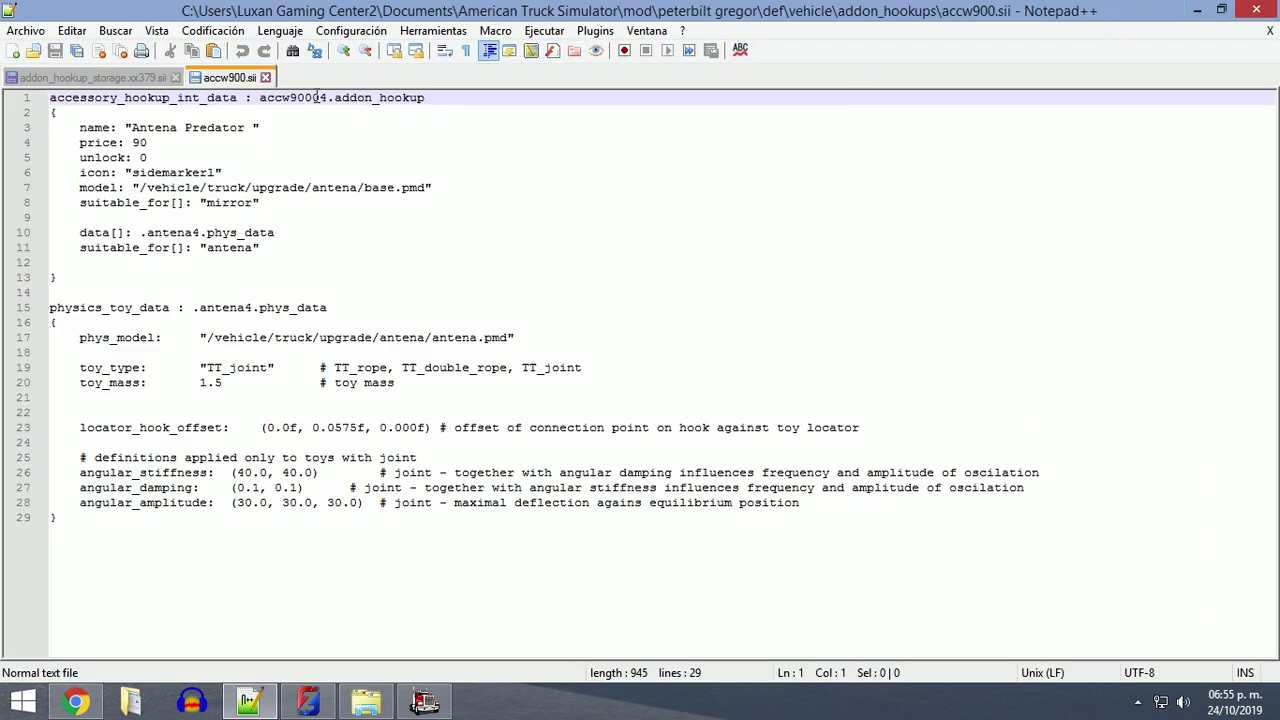
left_click(1197, 10)
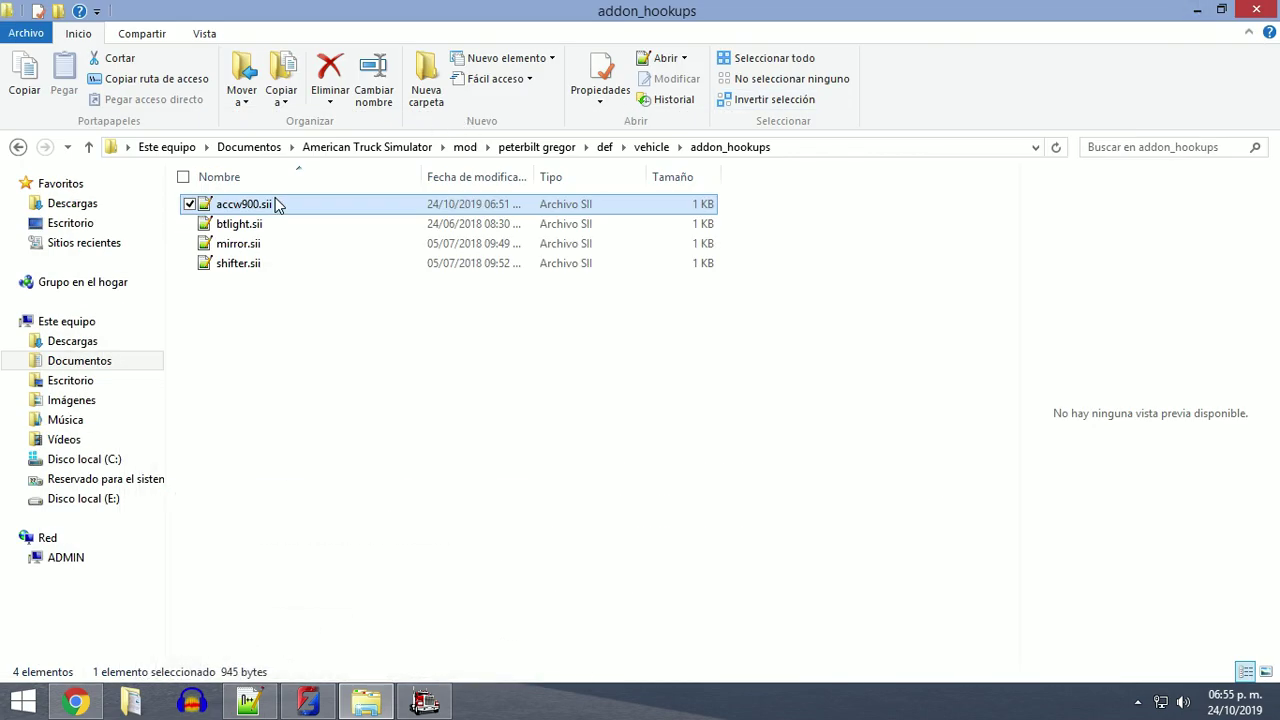
left_click(236, 208)
key("ctrl+c")
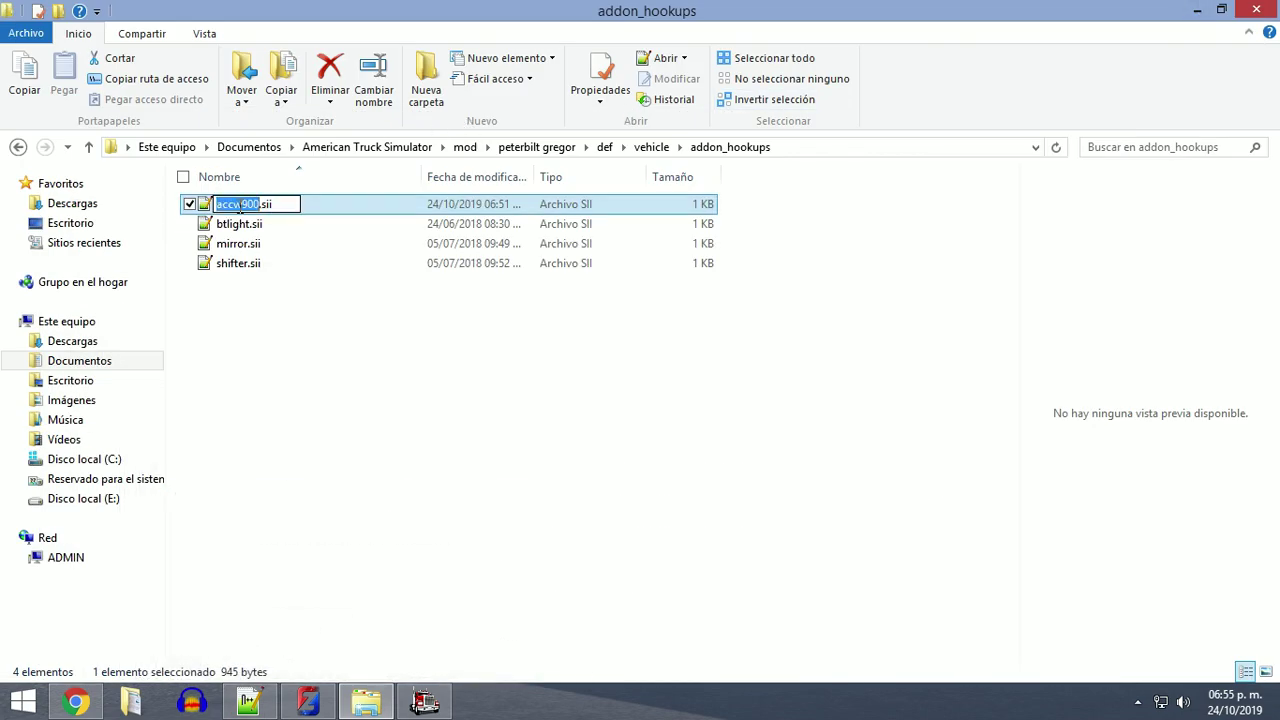
Replace shifter with accw900 in the last include line of addon_hookup_storage.xx379.sii and save the file.
left_click(249, 702)
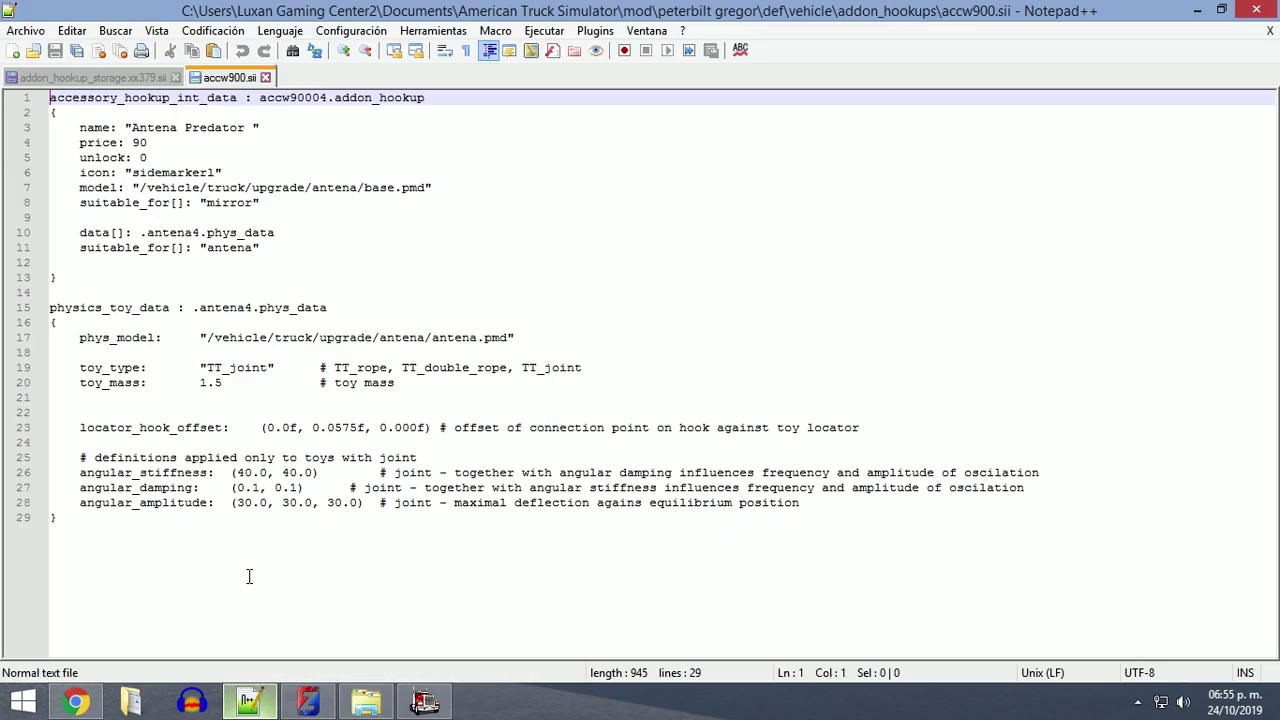
left_click(140, 80)
left_click(282, 203)
left_click_drag(282, 203, 233, 215)
key("ctrl+v")
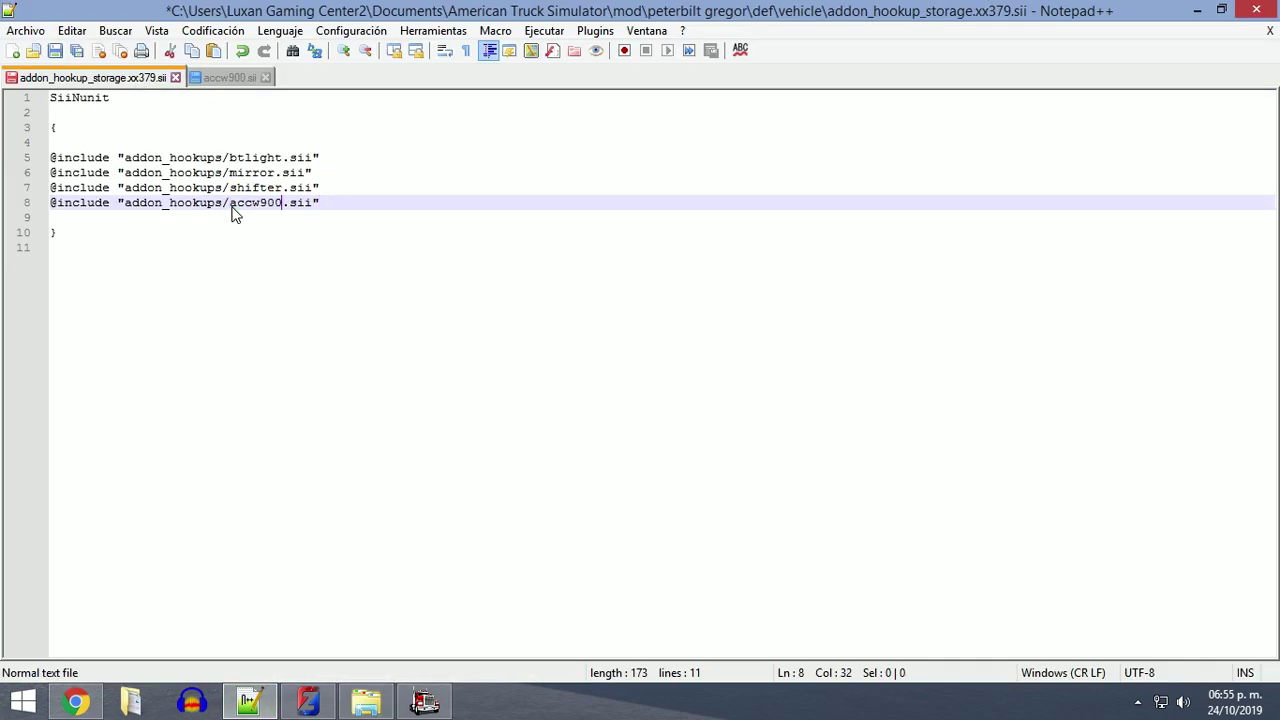
key("ctrl+s")
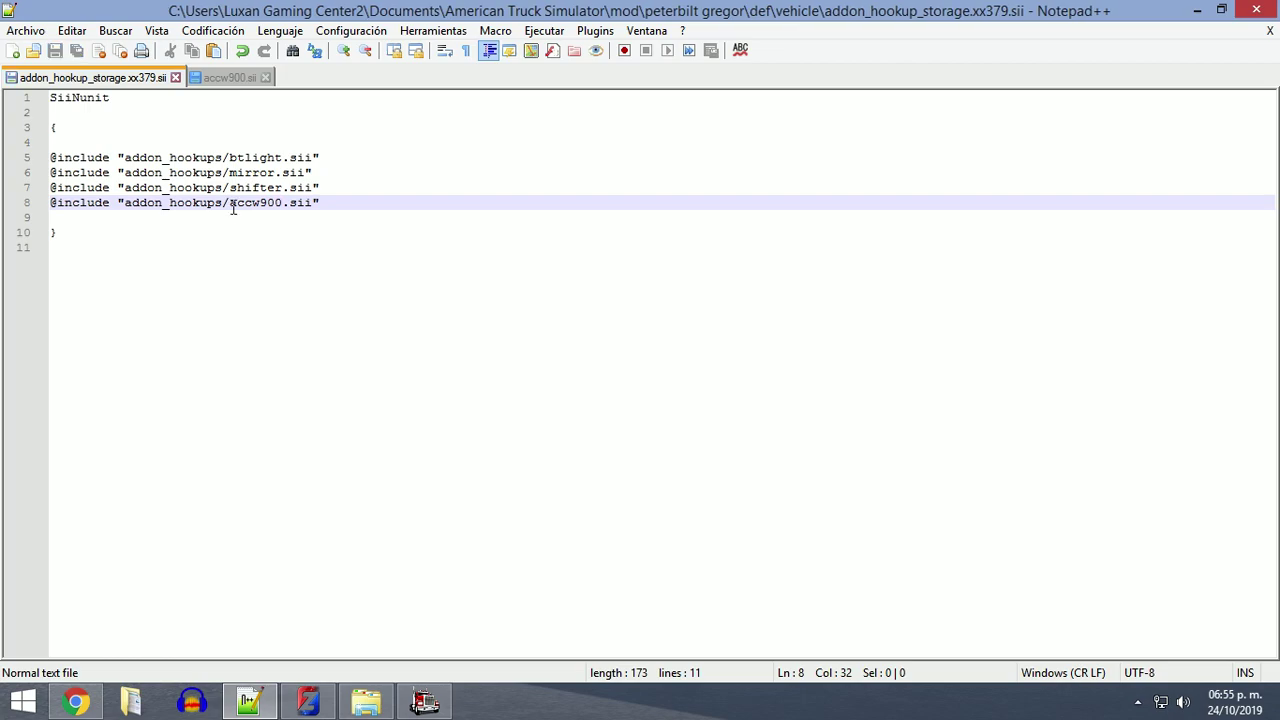
Switch to American Truck Simulator and continue the game with the selected profile.
left_click(424, 702)
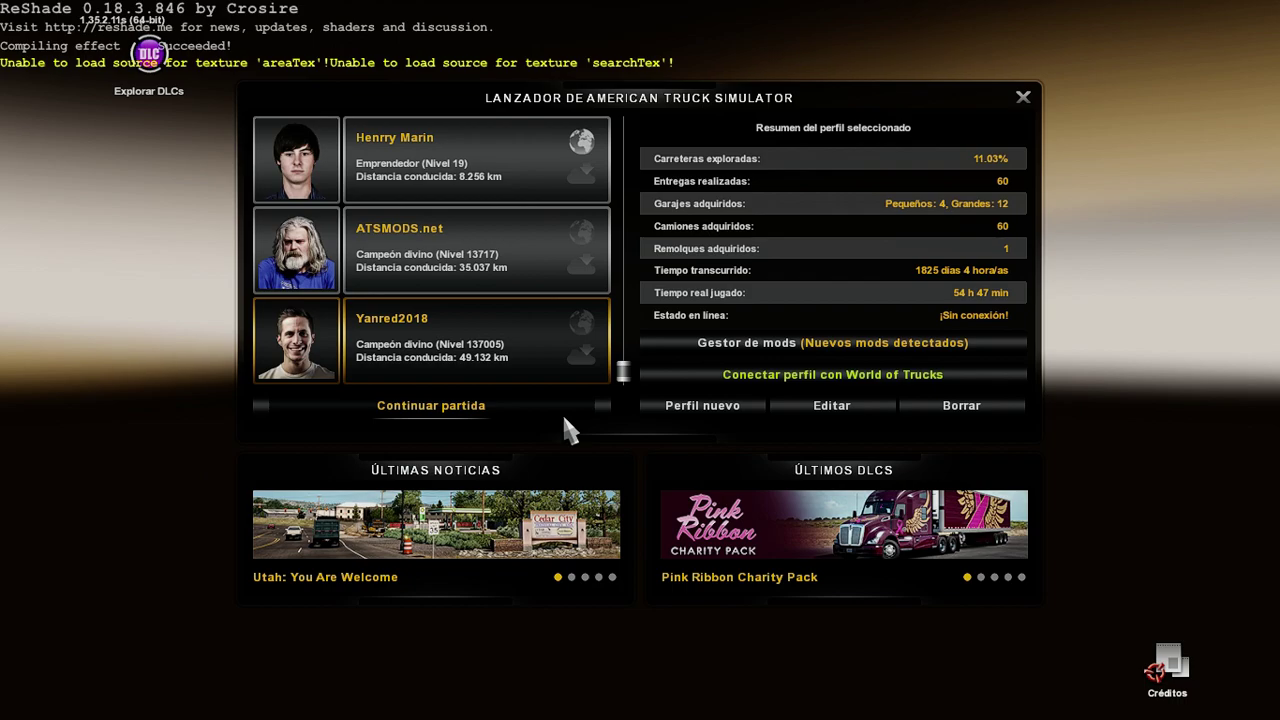
left_click(564, 420)
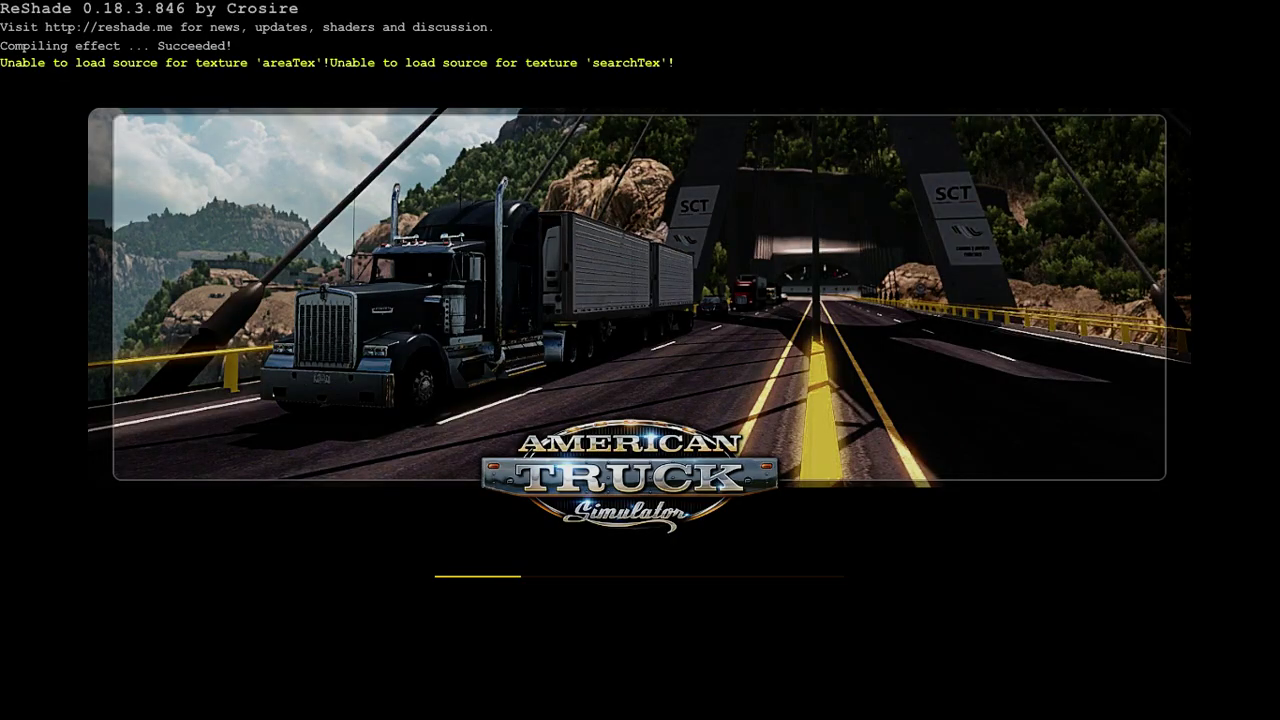
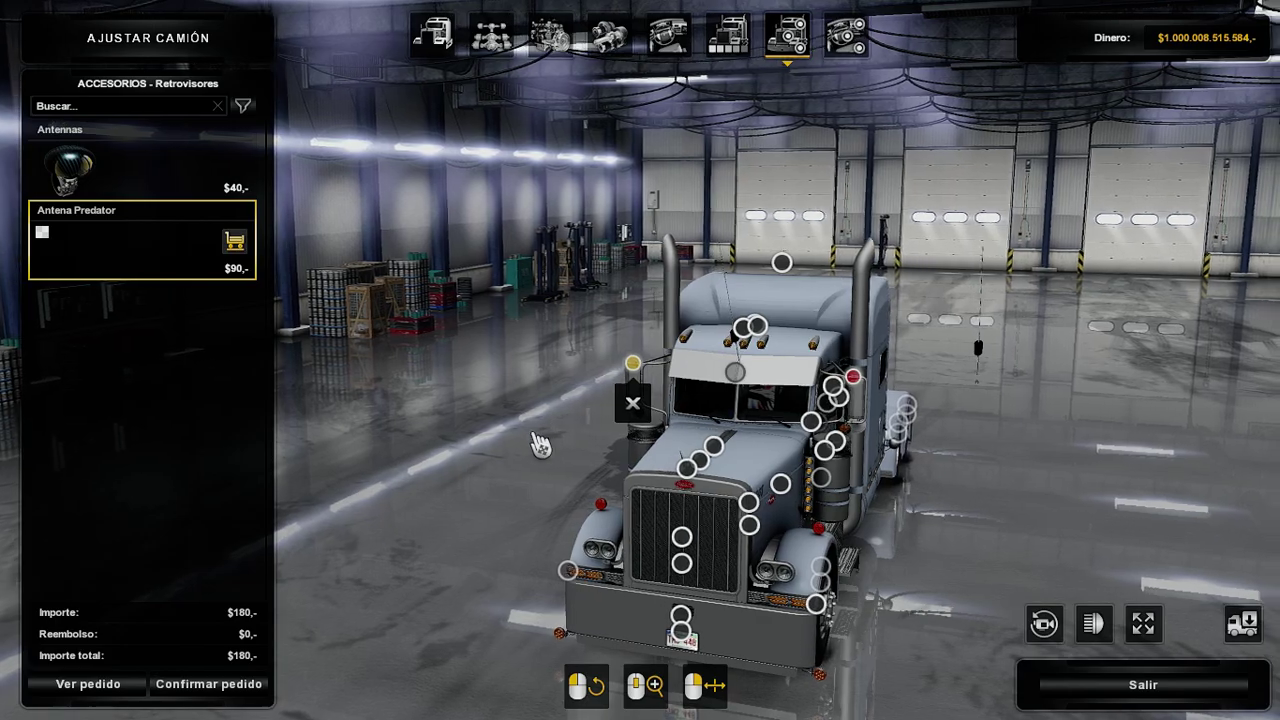
View the truck from its side and confirm the order for the Antena Predator mirror accessories.
left_click_drag(540, 445, 826, 452)
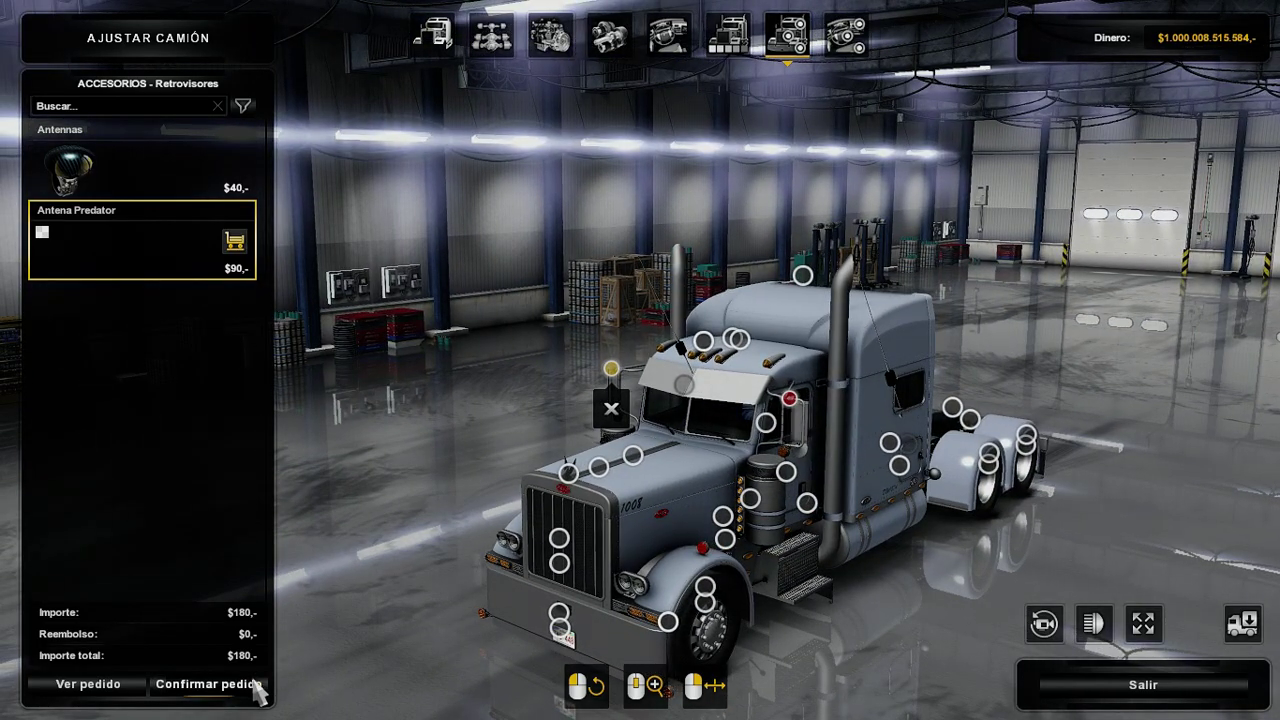
left_click(255, 684)
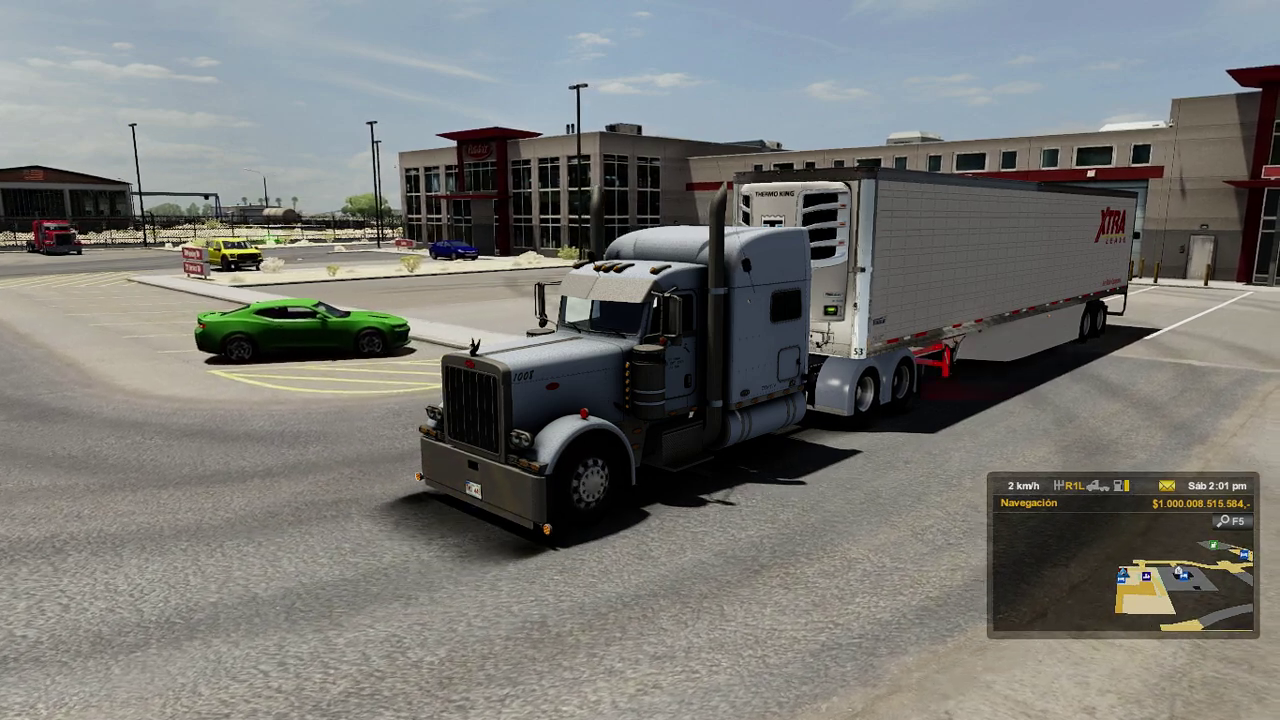
Switch to the free camera and move it close to the side mirror to examine the mounted antennas.
key("0")
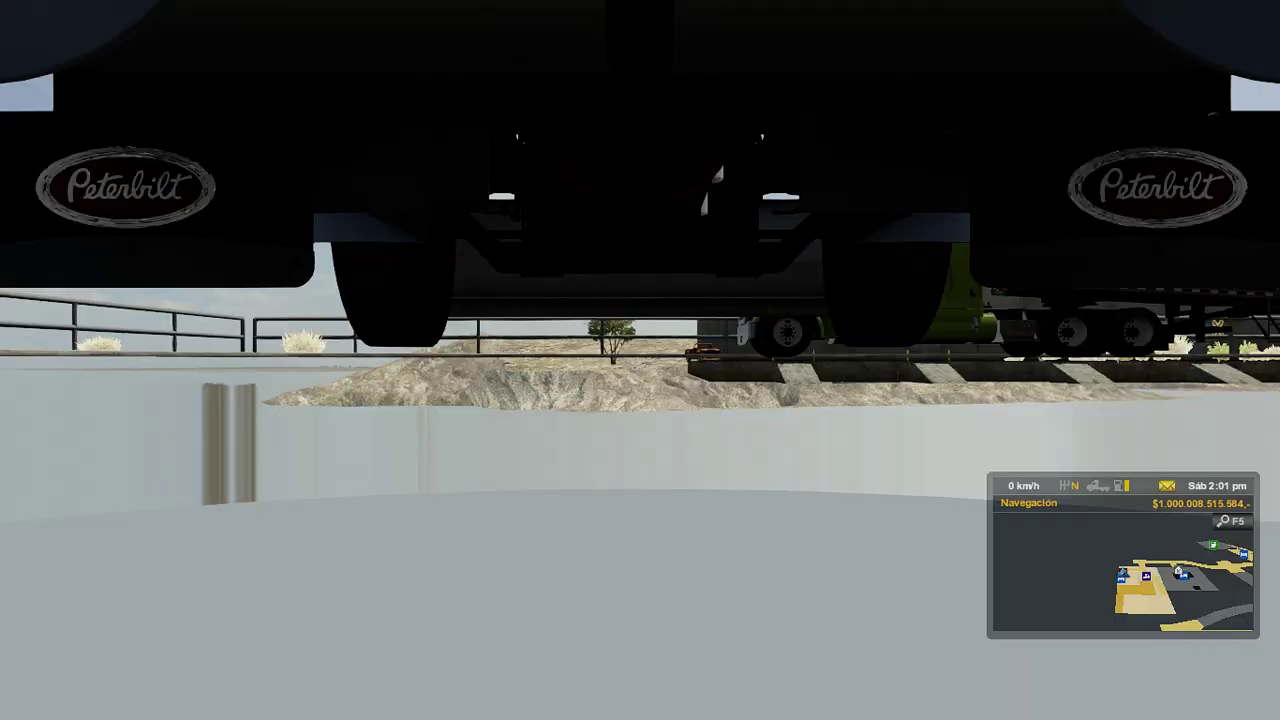
key("w")
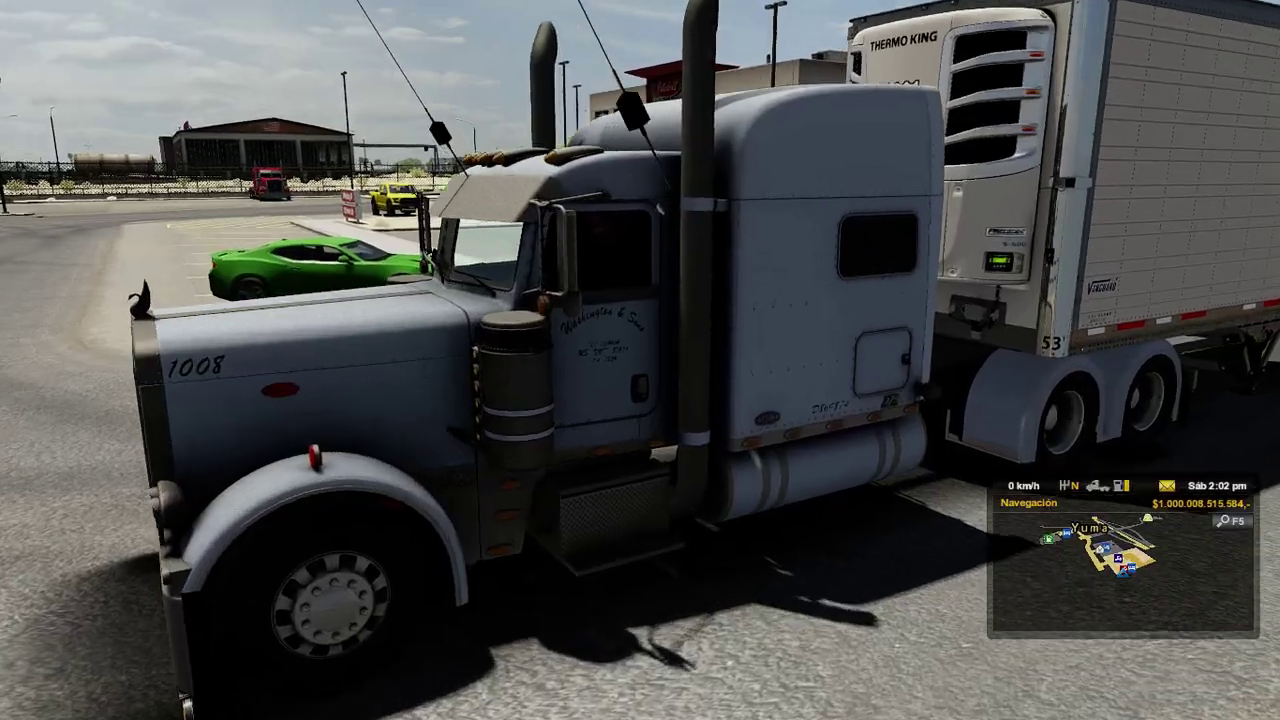
key("w")
key("a")
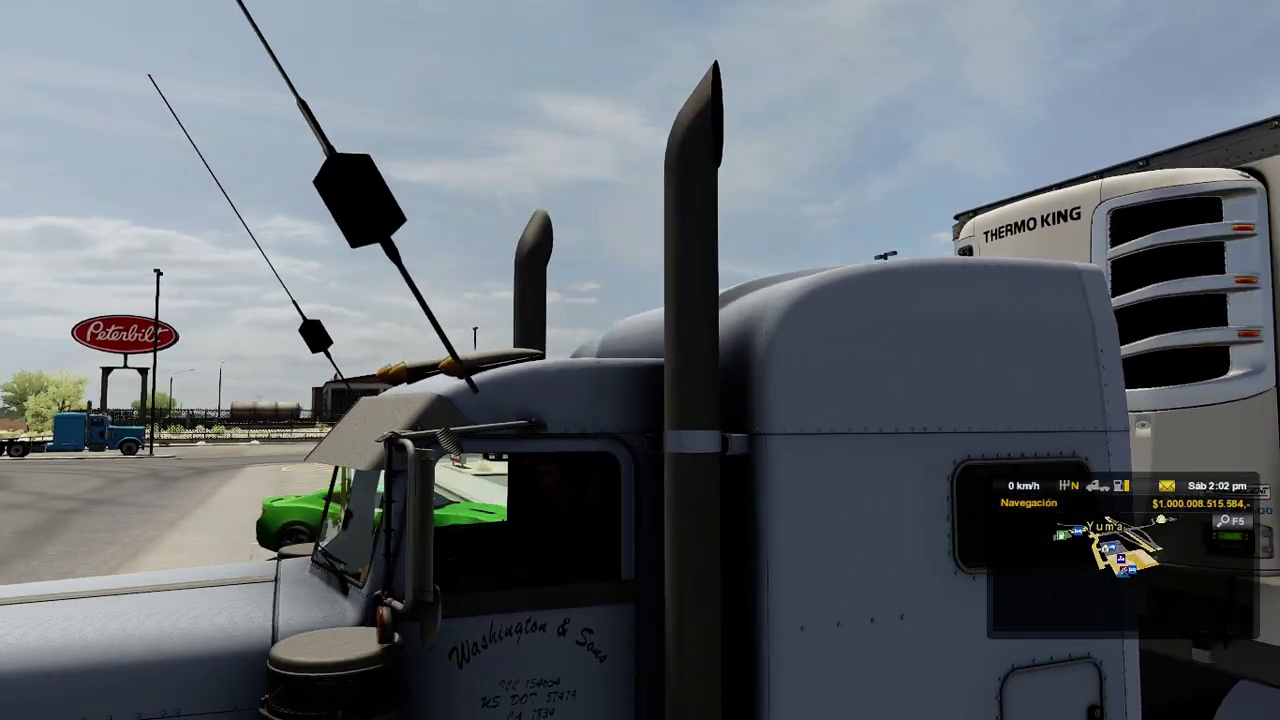
key("a")
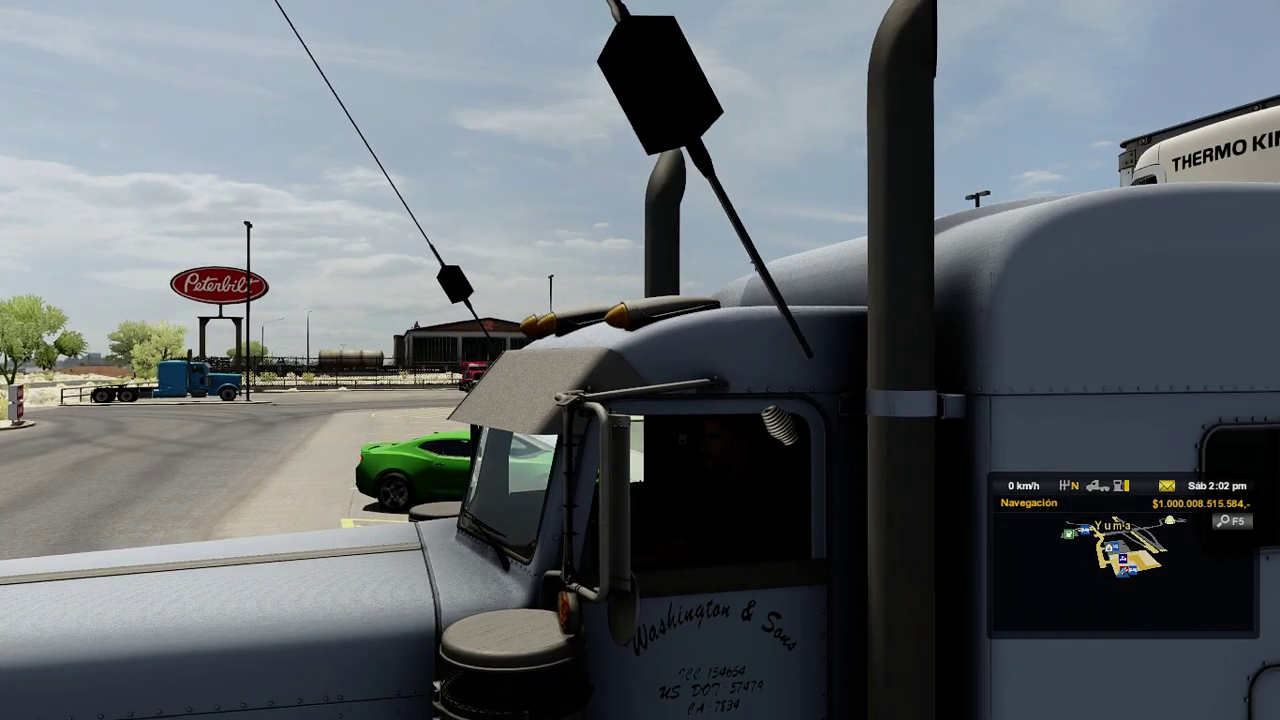
key("s")
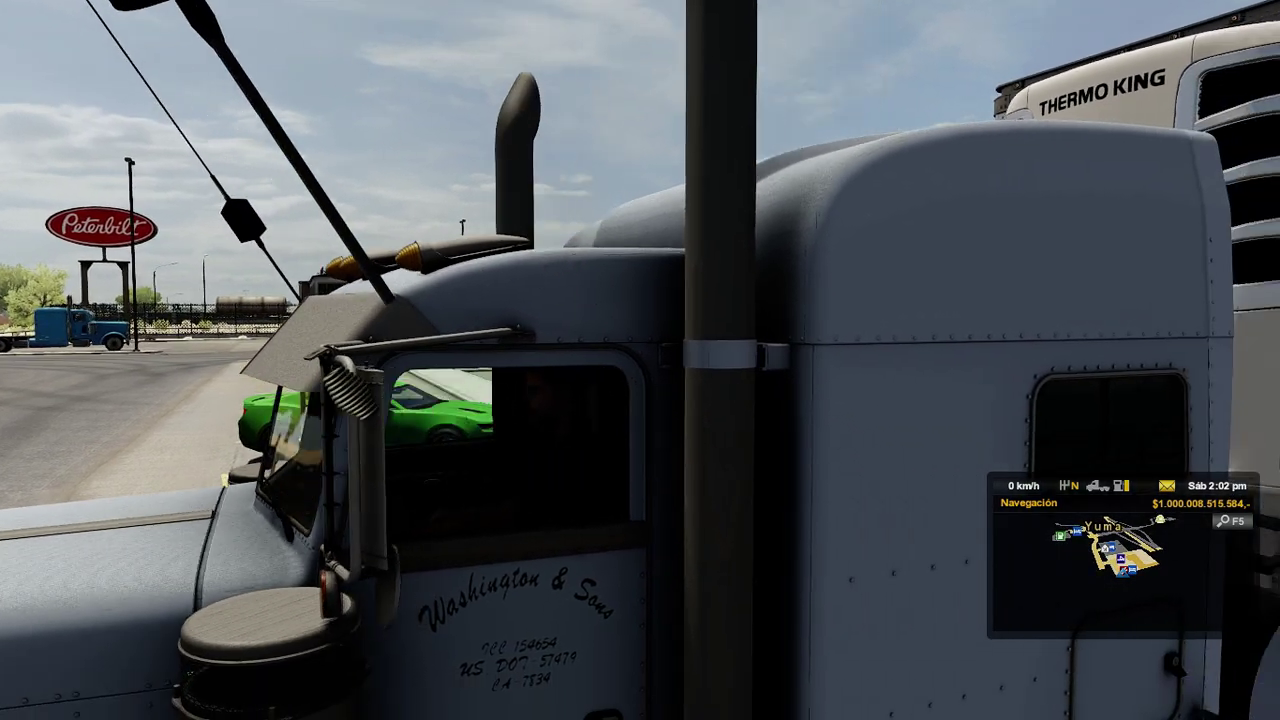
key("a")
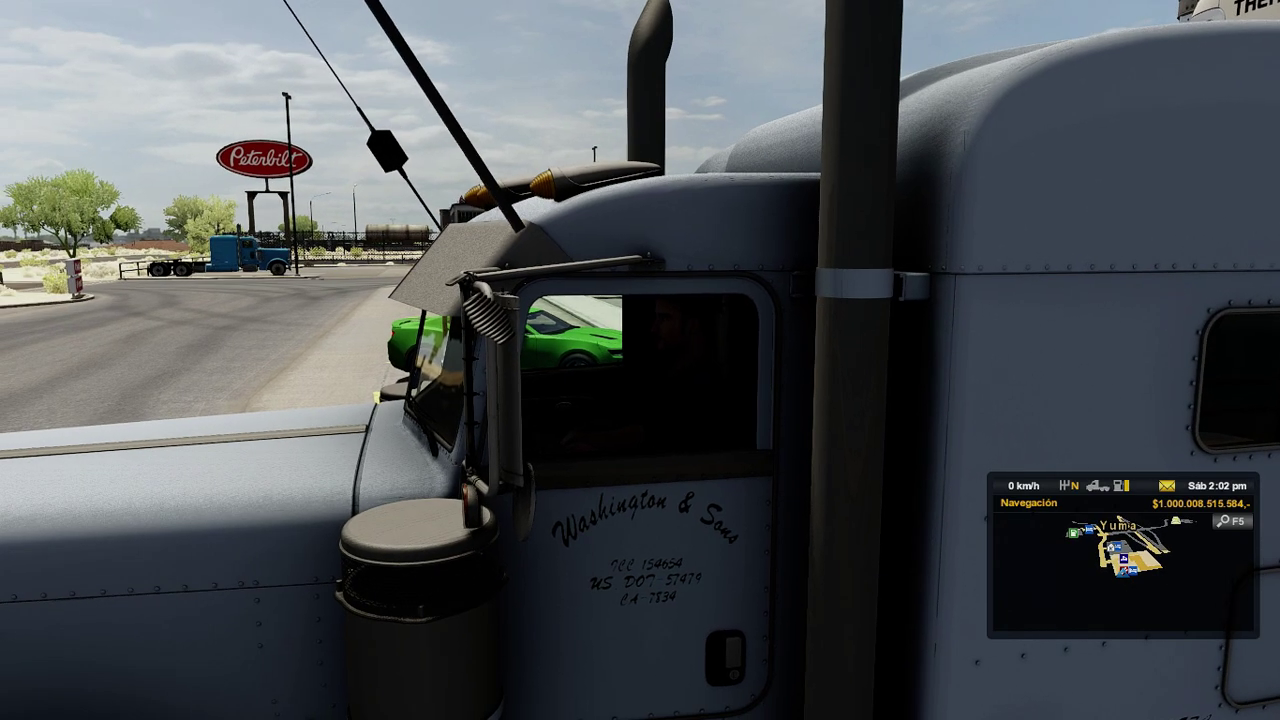
Rock the truck forward and backward and reposition the camera to examine how the mirror antennas swing.
key("d")
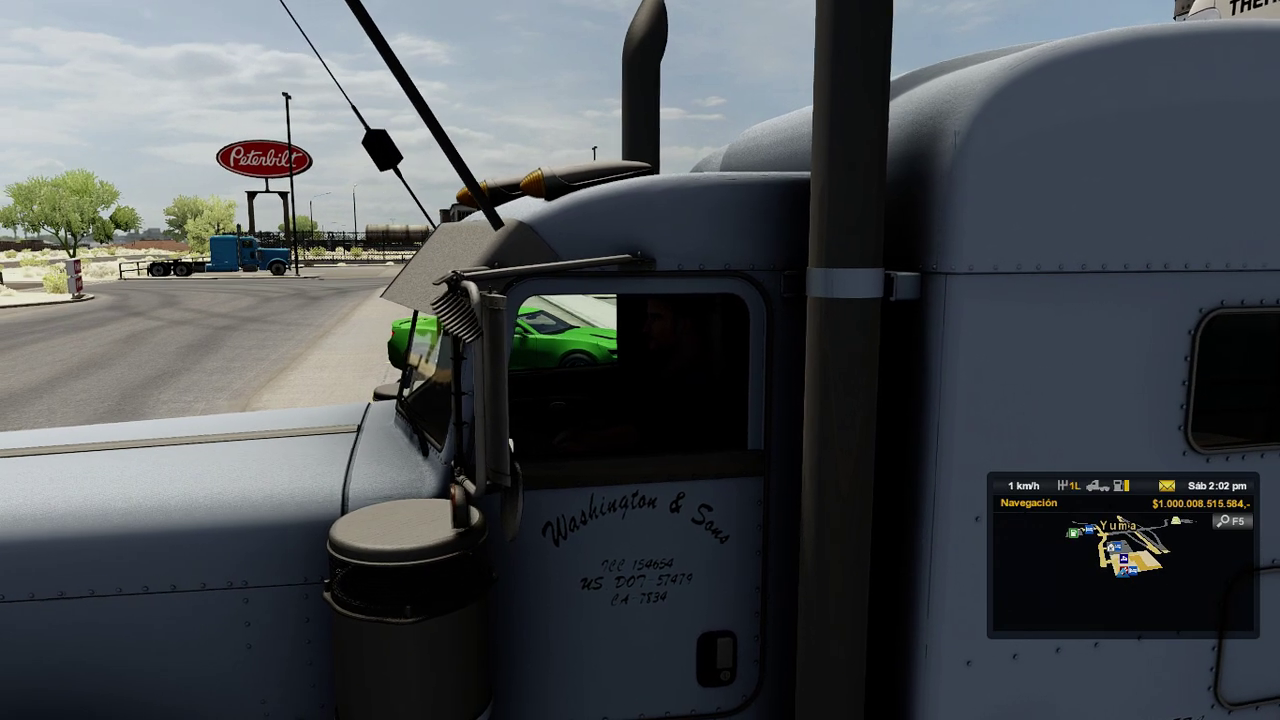
key("d")
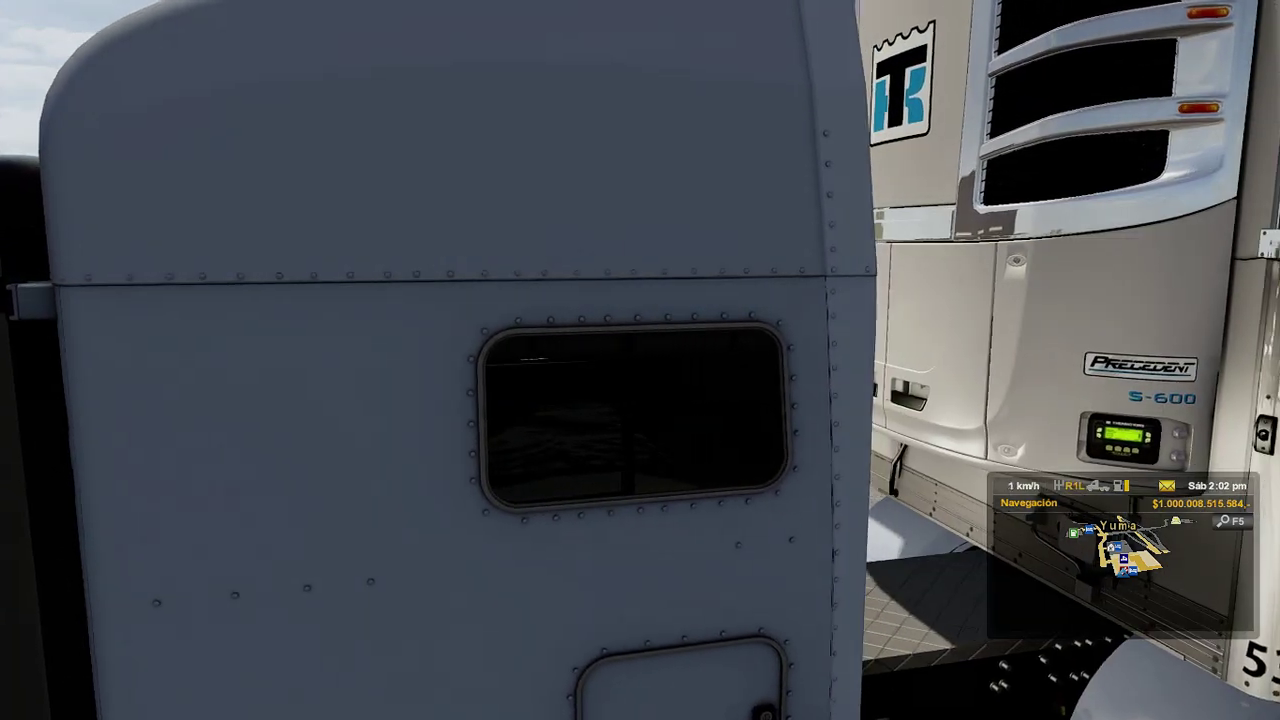
key("a")
key("a")
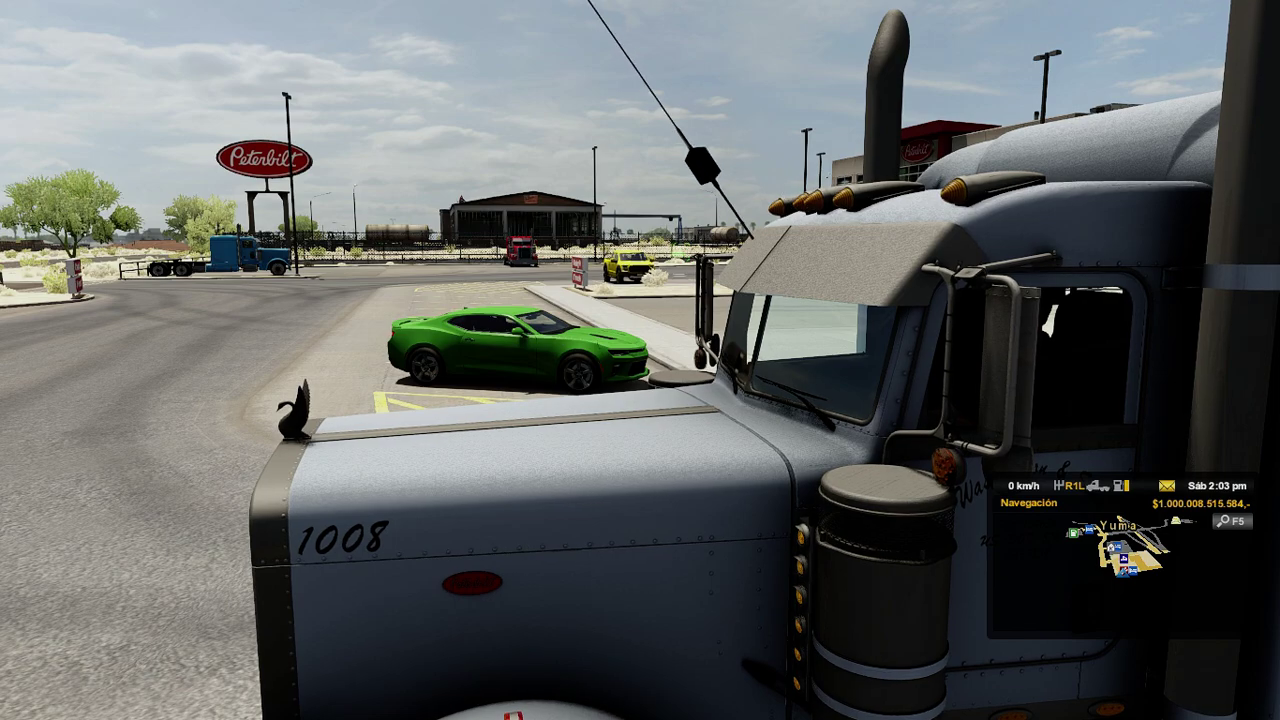
key("w")
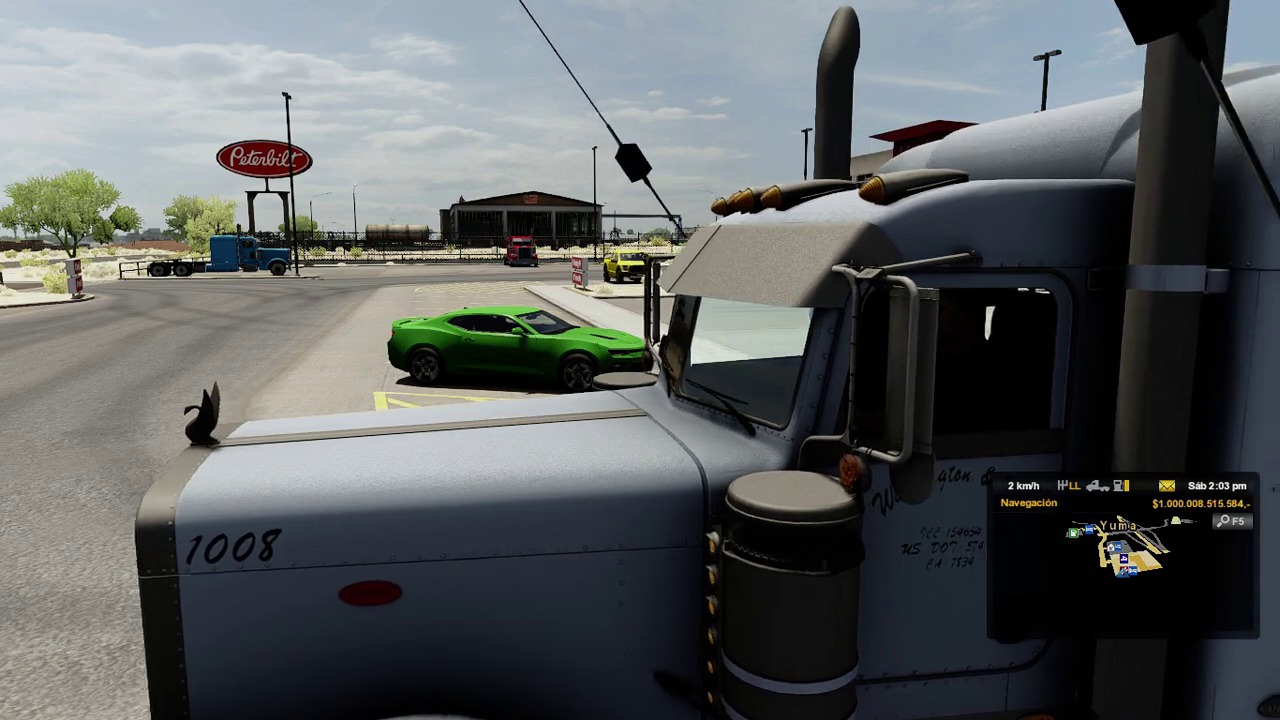
key("s")
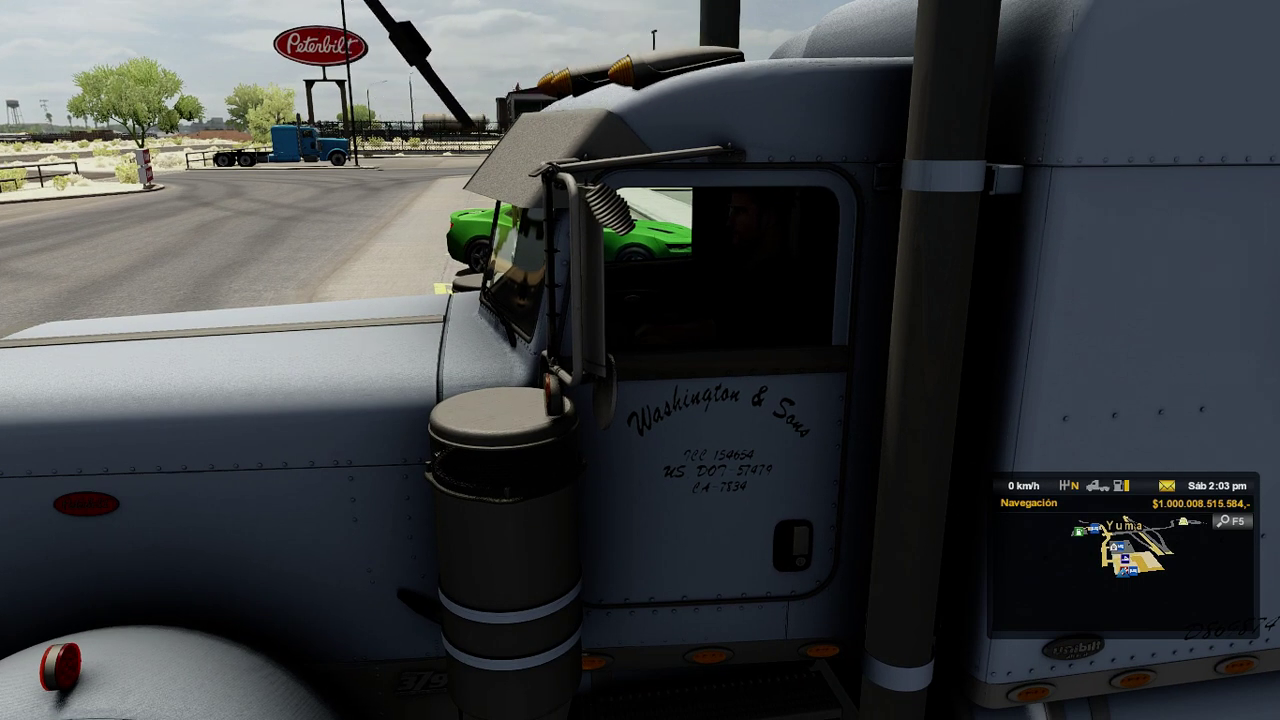
Stop the test drive and return to the game's profile selection.
key("Escape")
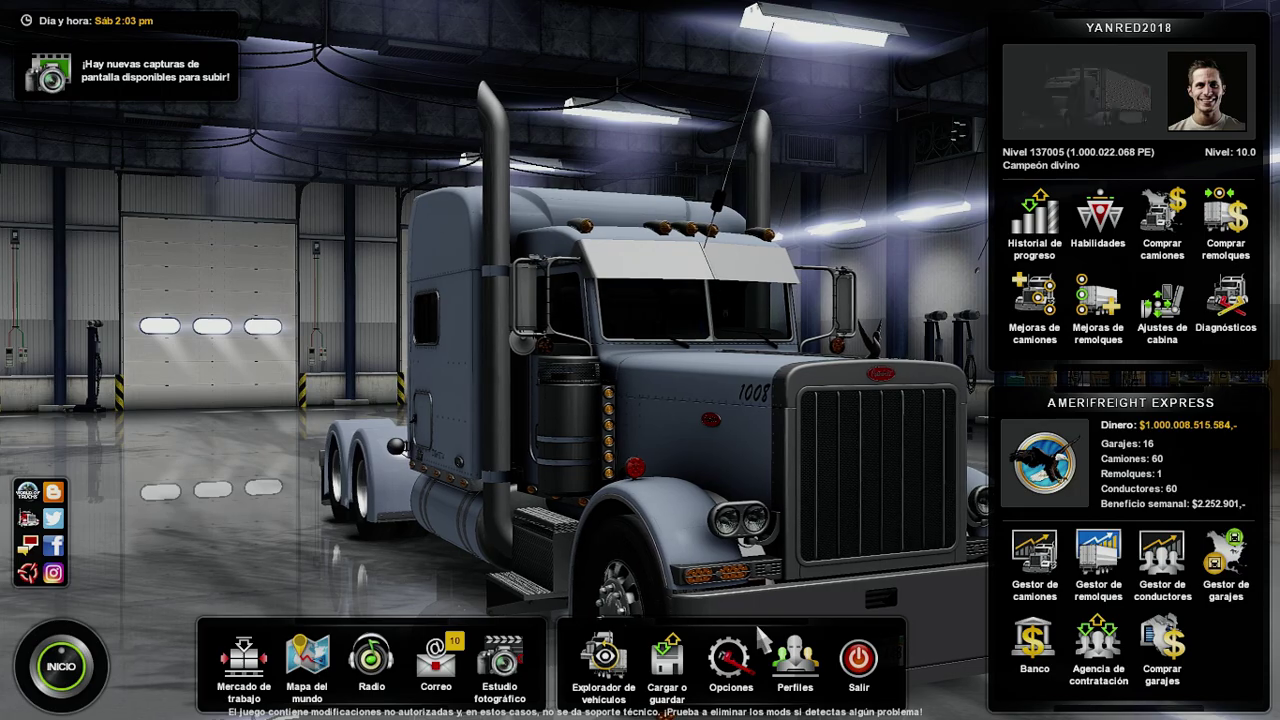
left_click(795, 660)
left_click(598, 466)
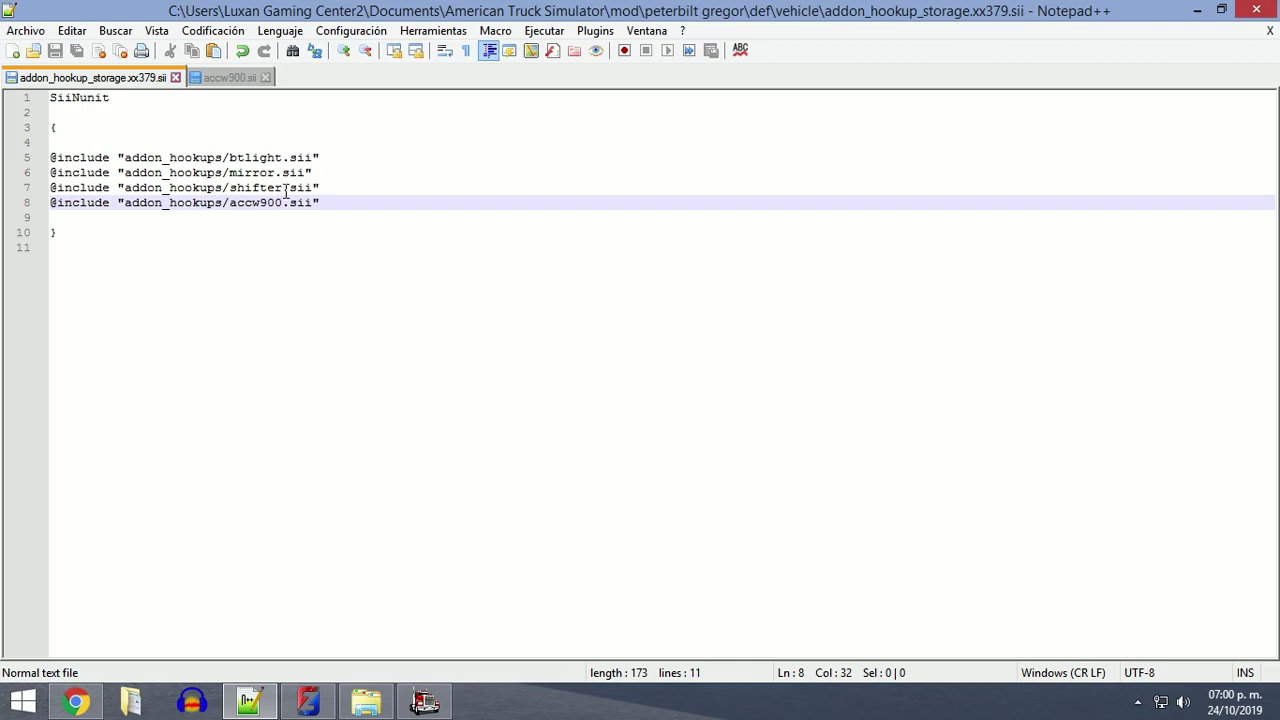
Review the base.pmd and antena.pmd model names and the angular joint values in accw900.sii.
left_click(228, 77)
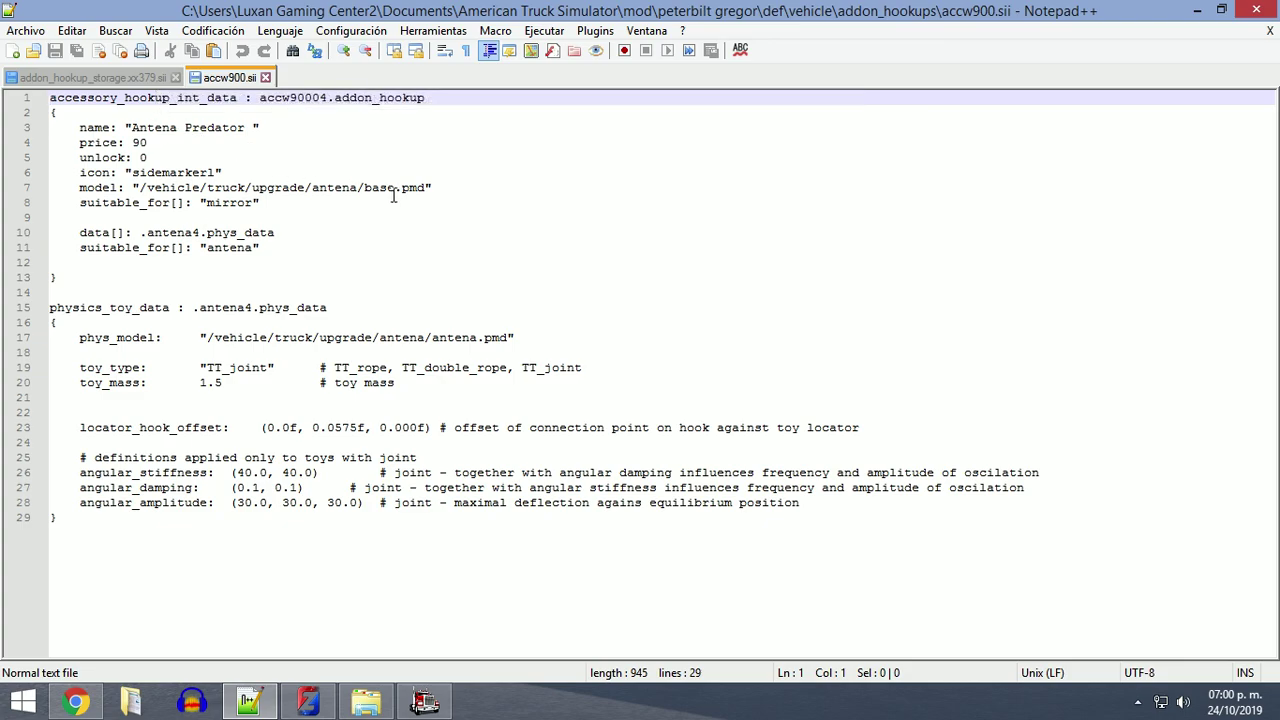
left_click_drag(397, 191, 369, 192)
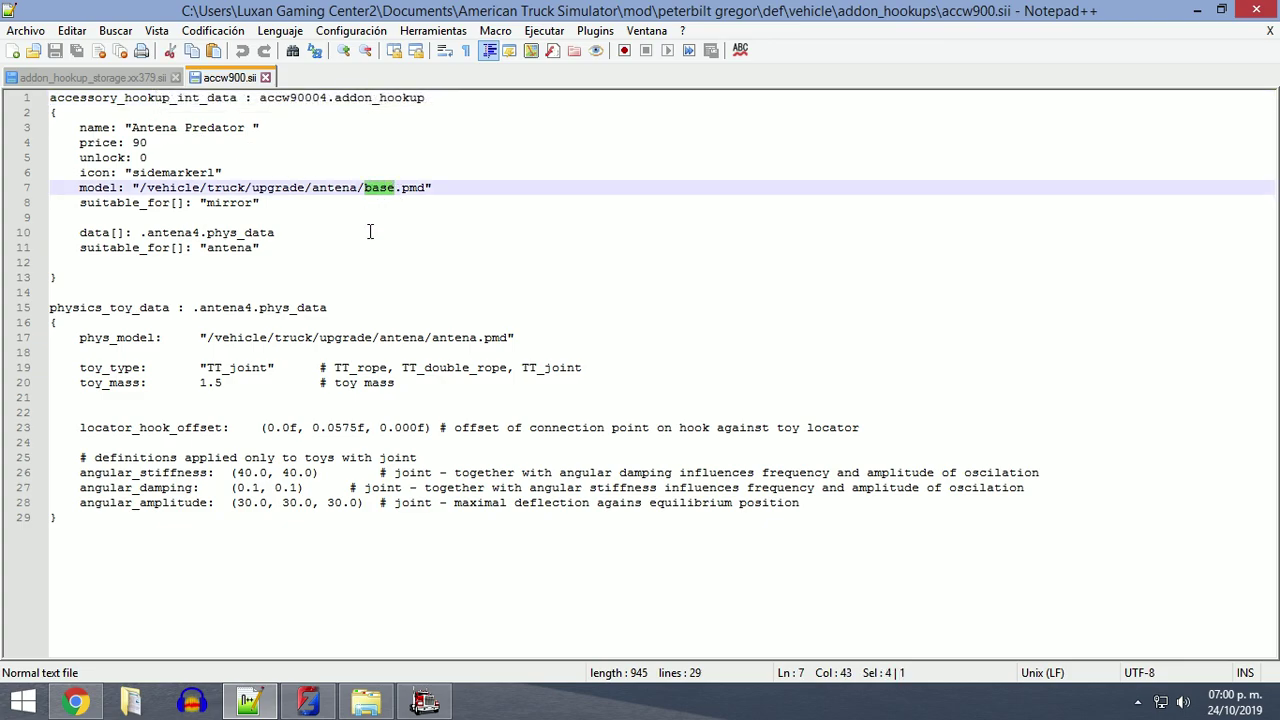
left_click_drag(477, 344, 433, 343)
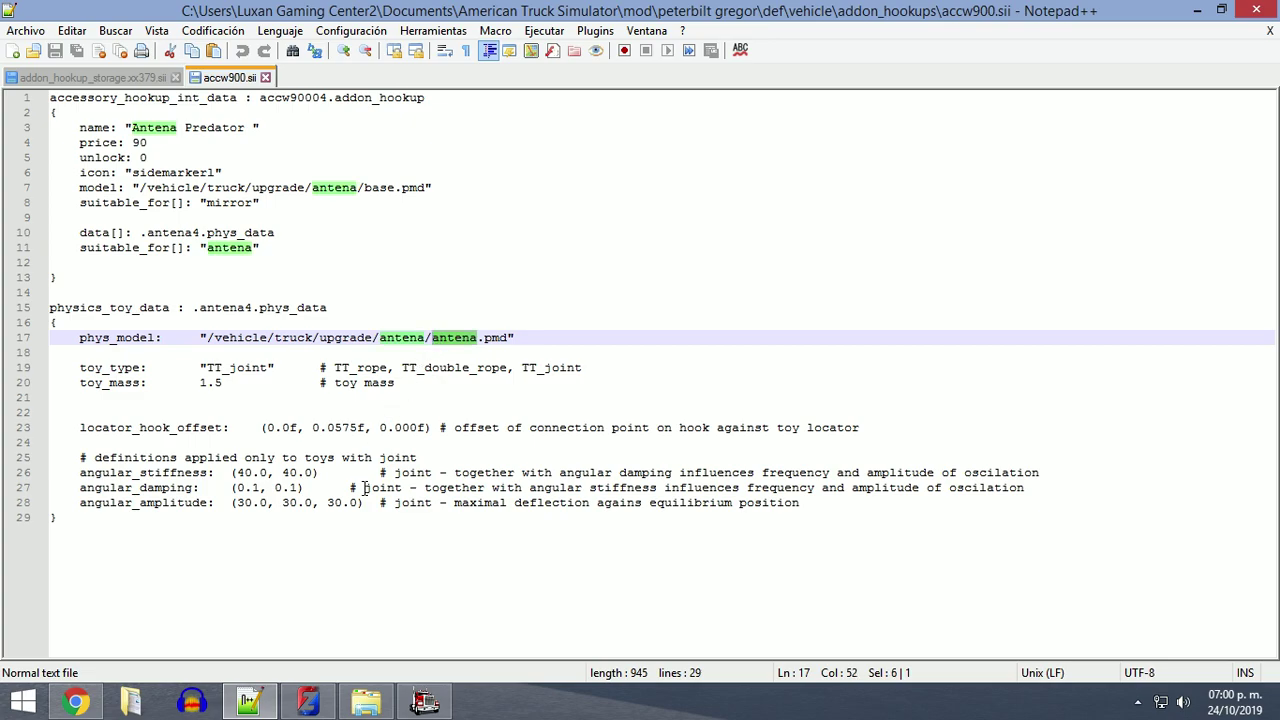
left_click_drag(359, 505, 258, 488)
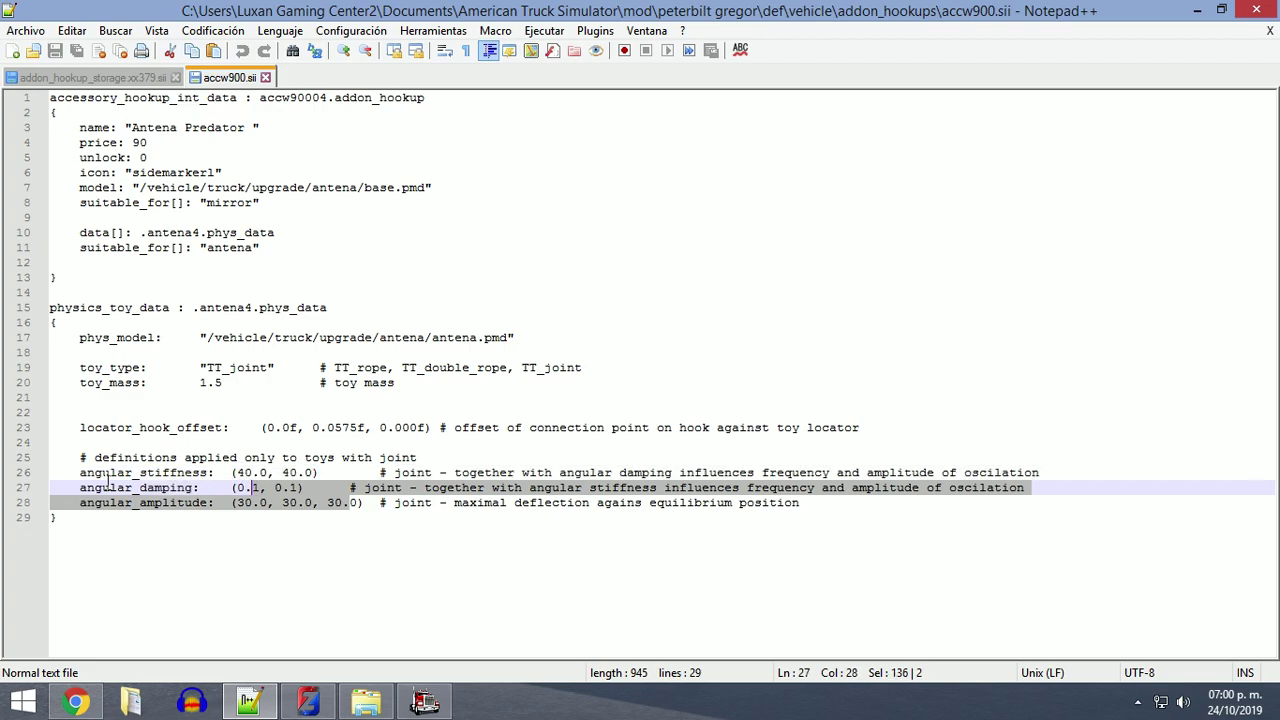
Close accw900.sii and addon_hookup_storage.xx379.sii along with Notepad++, and switch to ZModeler.
left_click(259, 528)
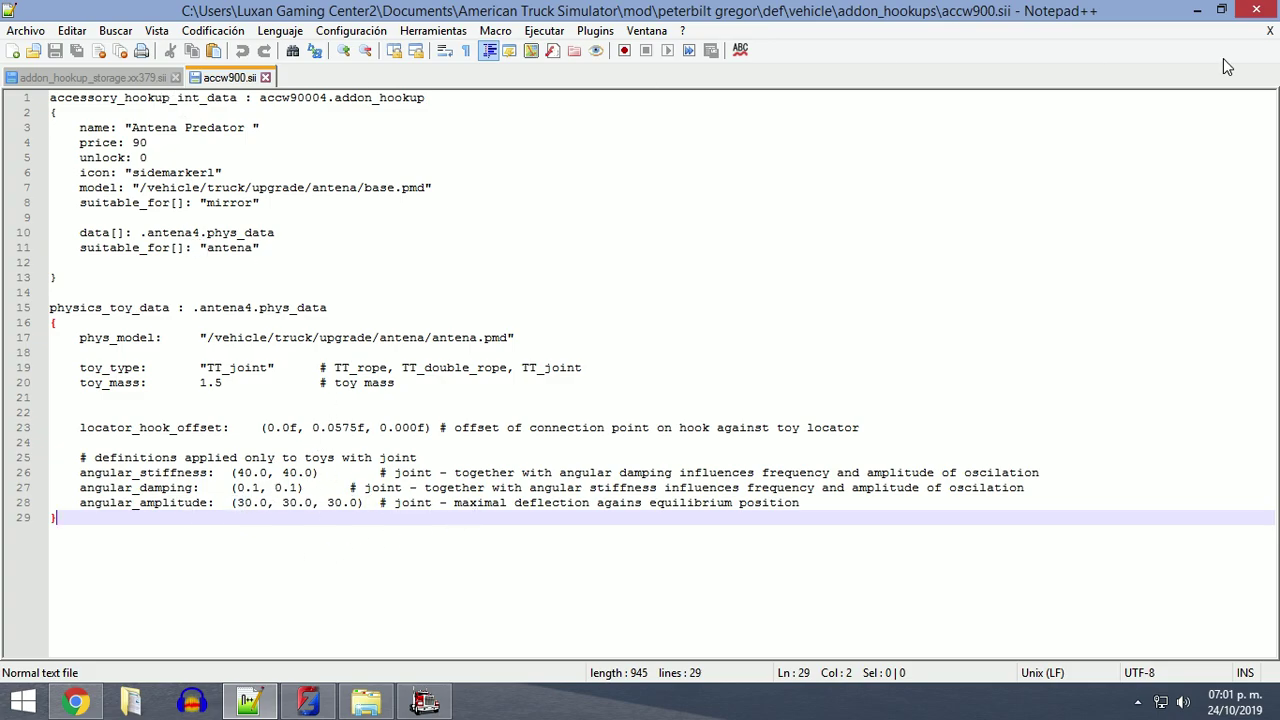
left_click(1270, 31)
left_click(1270, 31)
left_click(1256, 10)
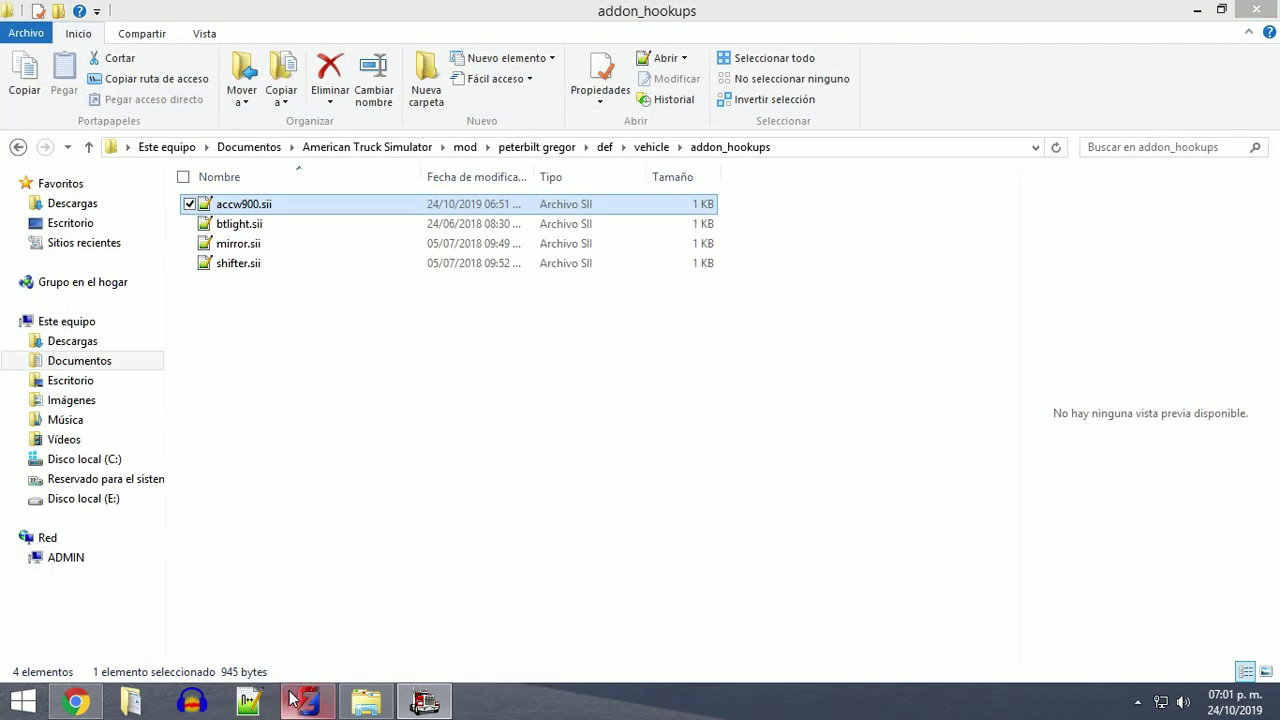
left_click(292, 703)
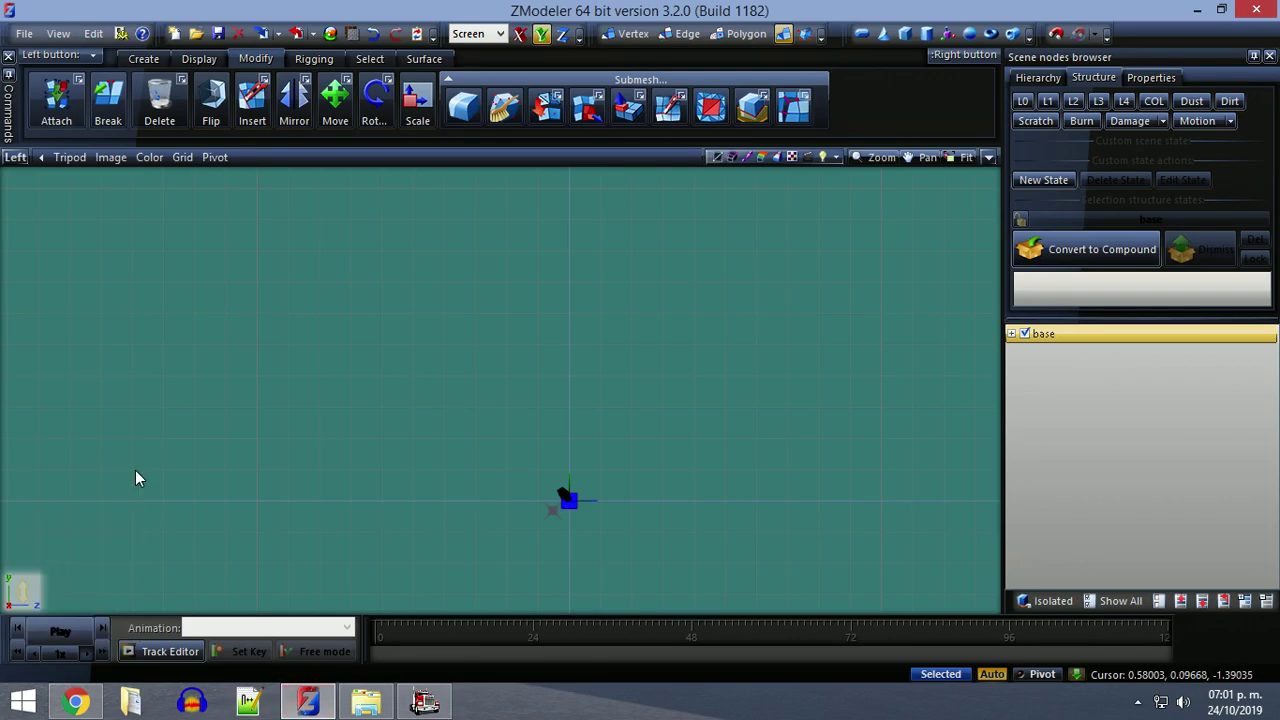
Expand the base model's nodes and select its Antena 01 mesh for editing.
scroll(574, 520, "up", 2)
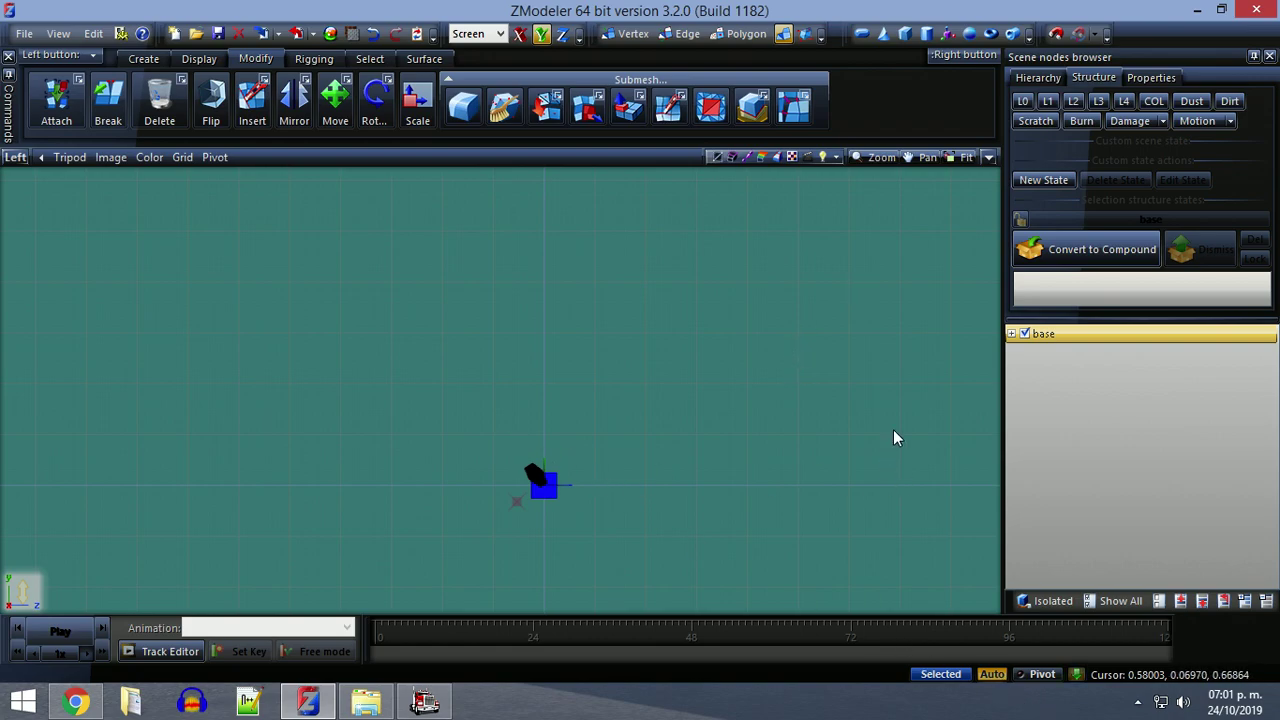
left_click(1011, 334)
left_click(1023, 352)
left_click(1032, 374)
left_click(1050, 601)
left_click(537, 478)
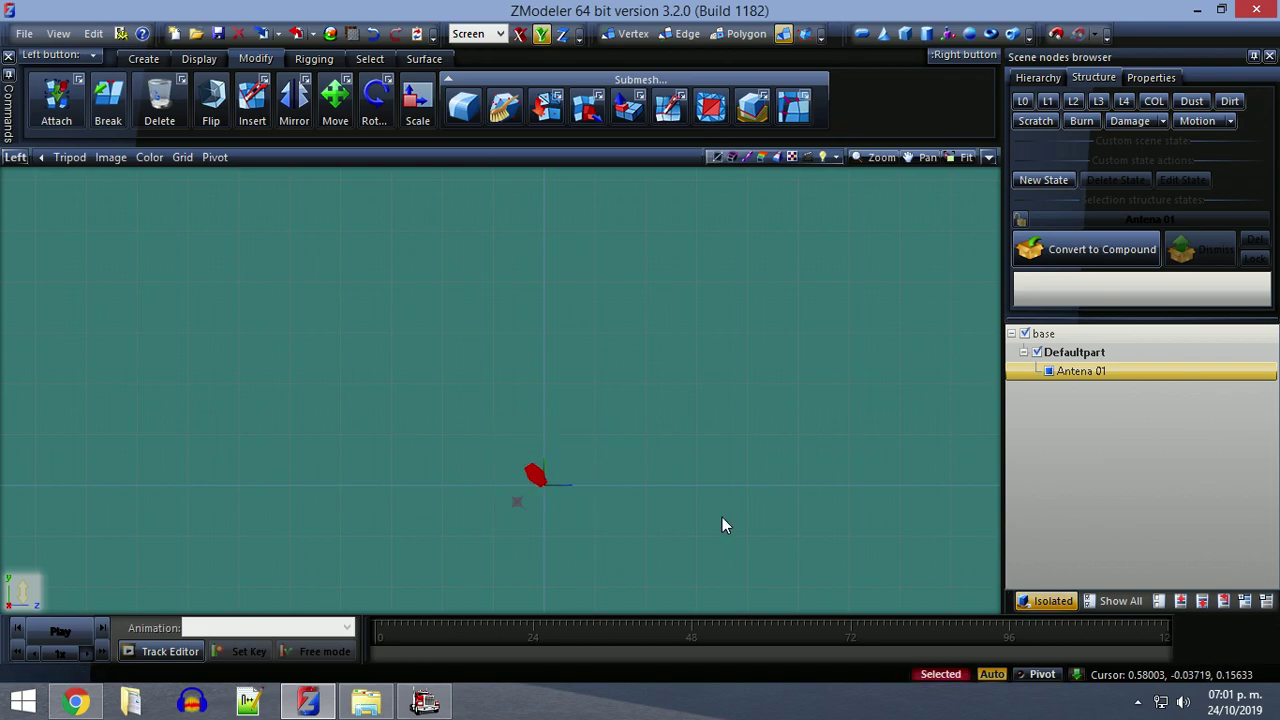
left_click(1045, 604)
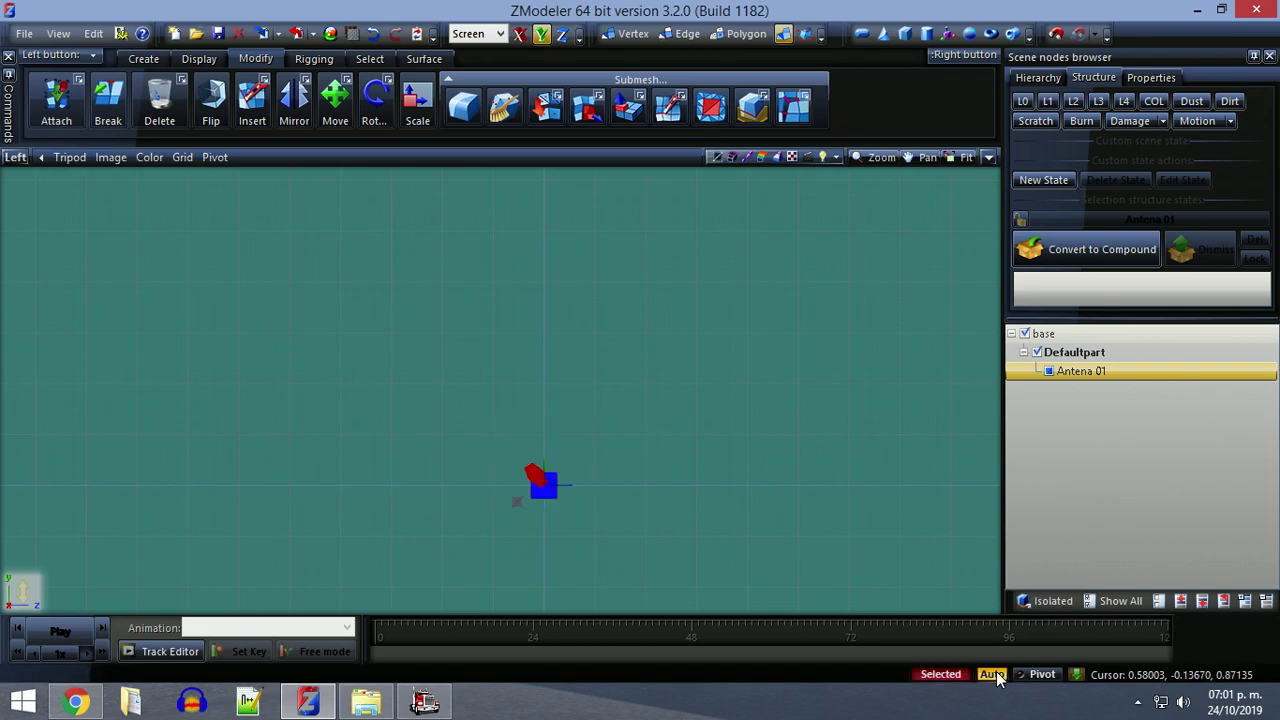
Move the Antena 01 mesh along the X axis in the Front view to centre it on the base origin, then deselect it.
left_click(988, 158)
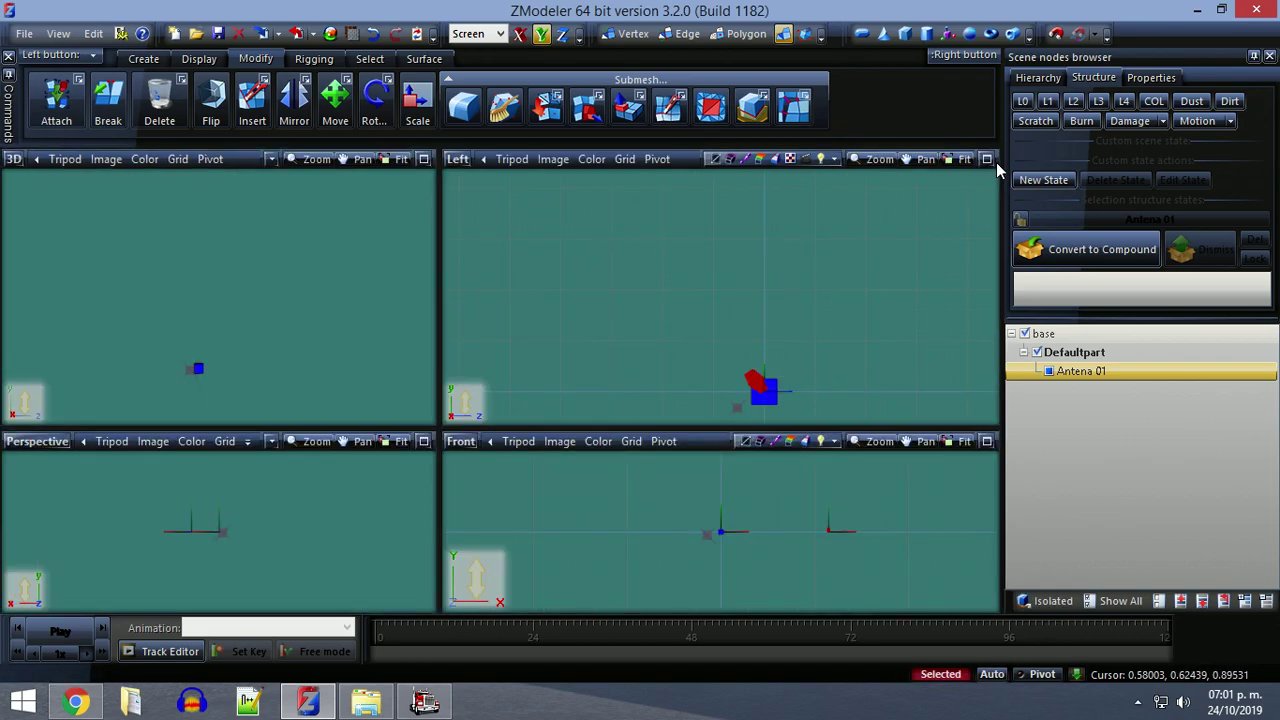
left_click(985, 441)
scroll(580, 375, "up", 2)
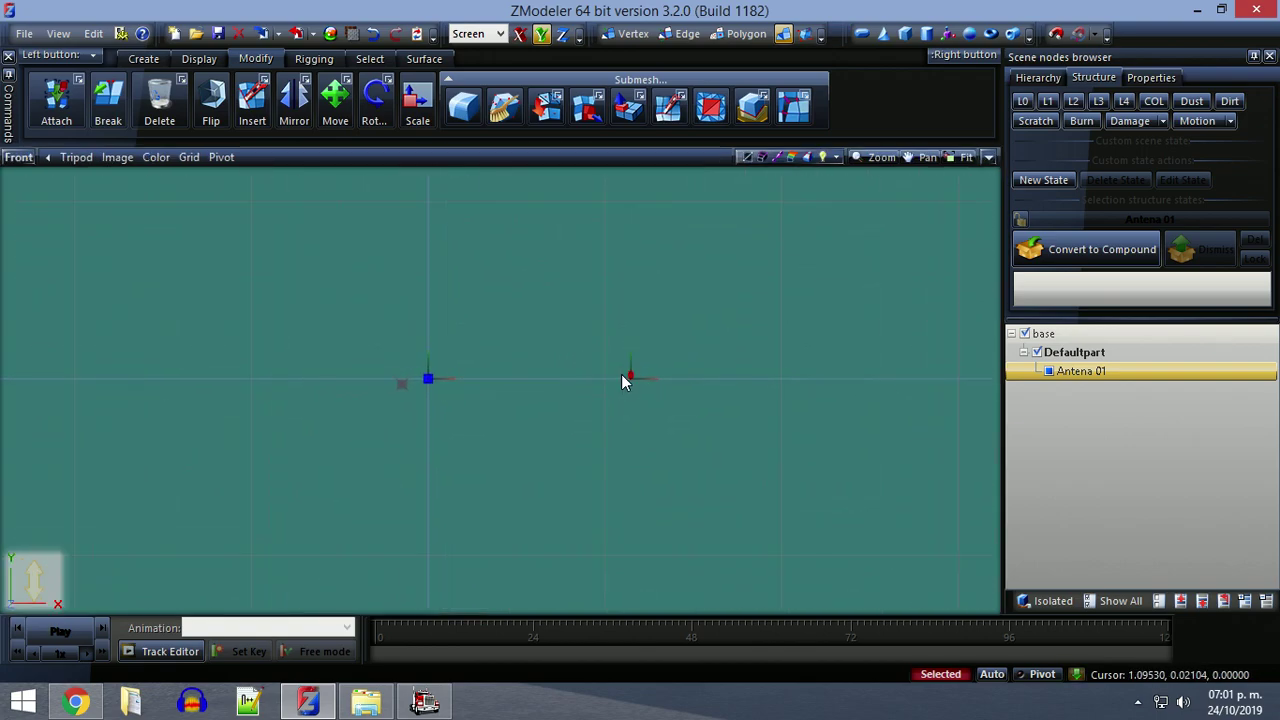
left_click(335, 100)
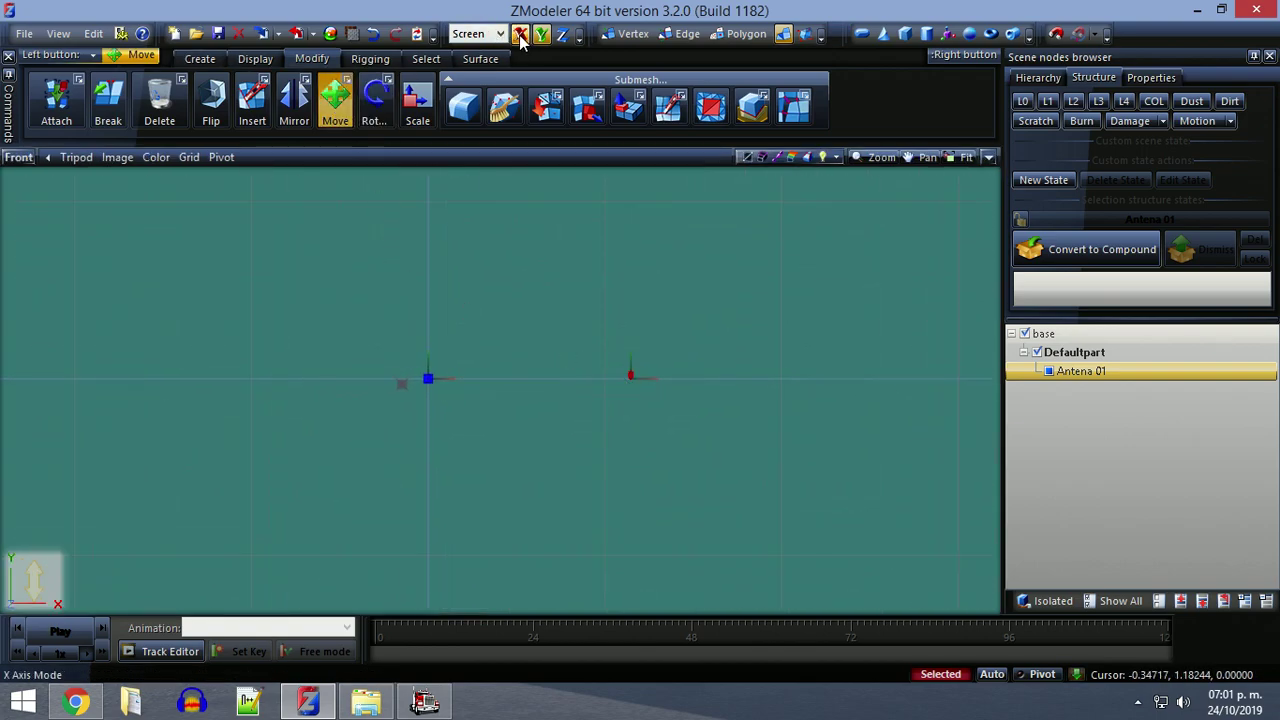
left_click_drag(546, 366, 355, 375)
scroll(410, 380, "up", 3)
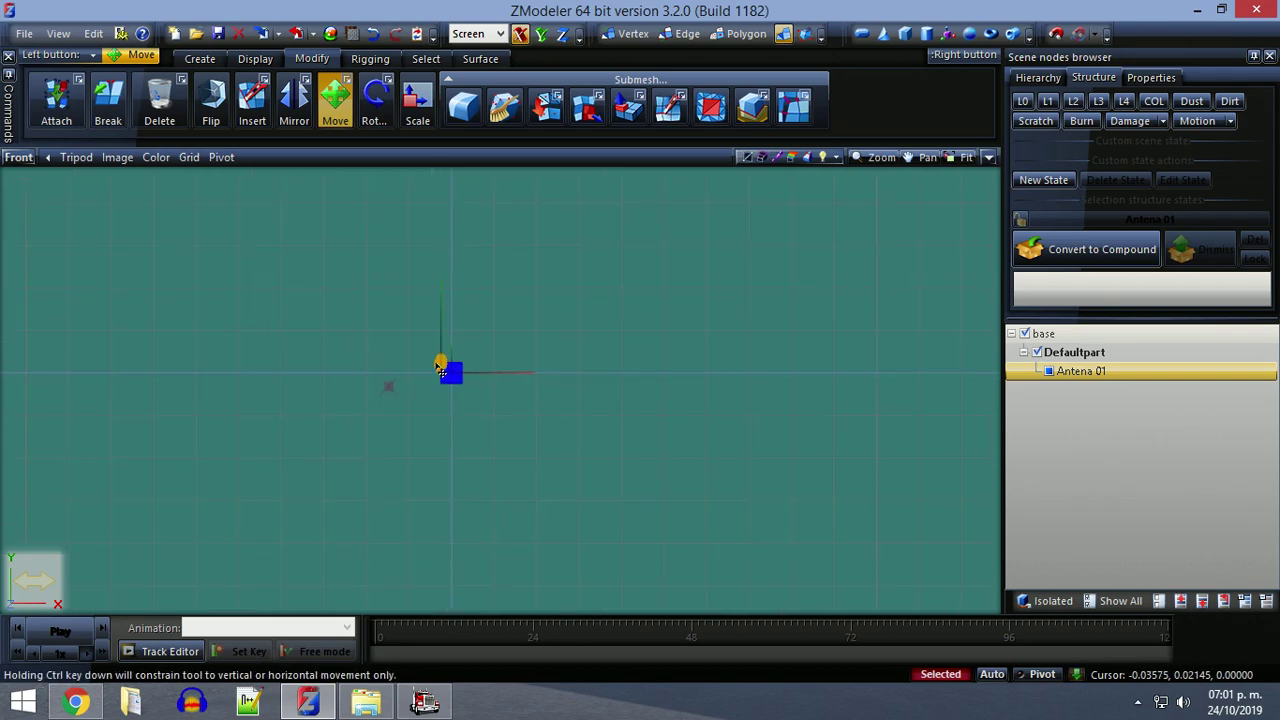
scroll(452, 381, "up", 10)
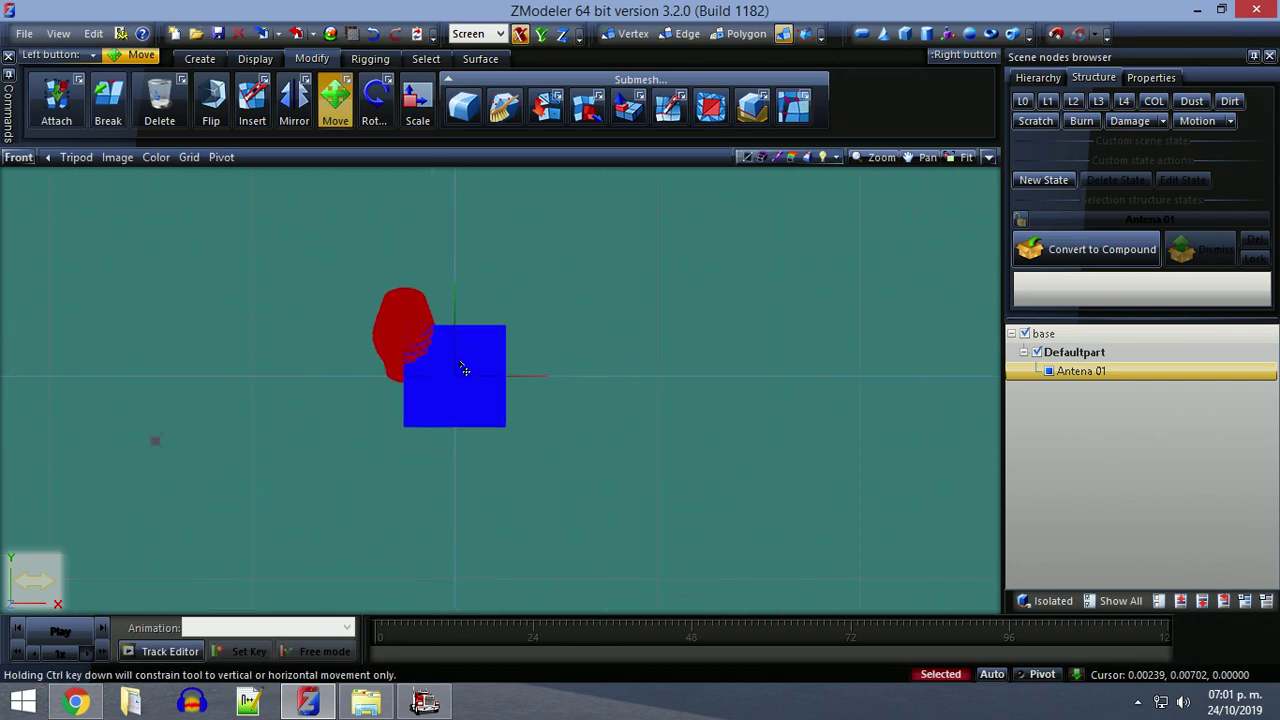
left_click_drag(461, 381, 529, 378)
scroll(457, 394, "up", 5)
scroll(455, 396, "up", 5)
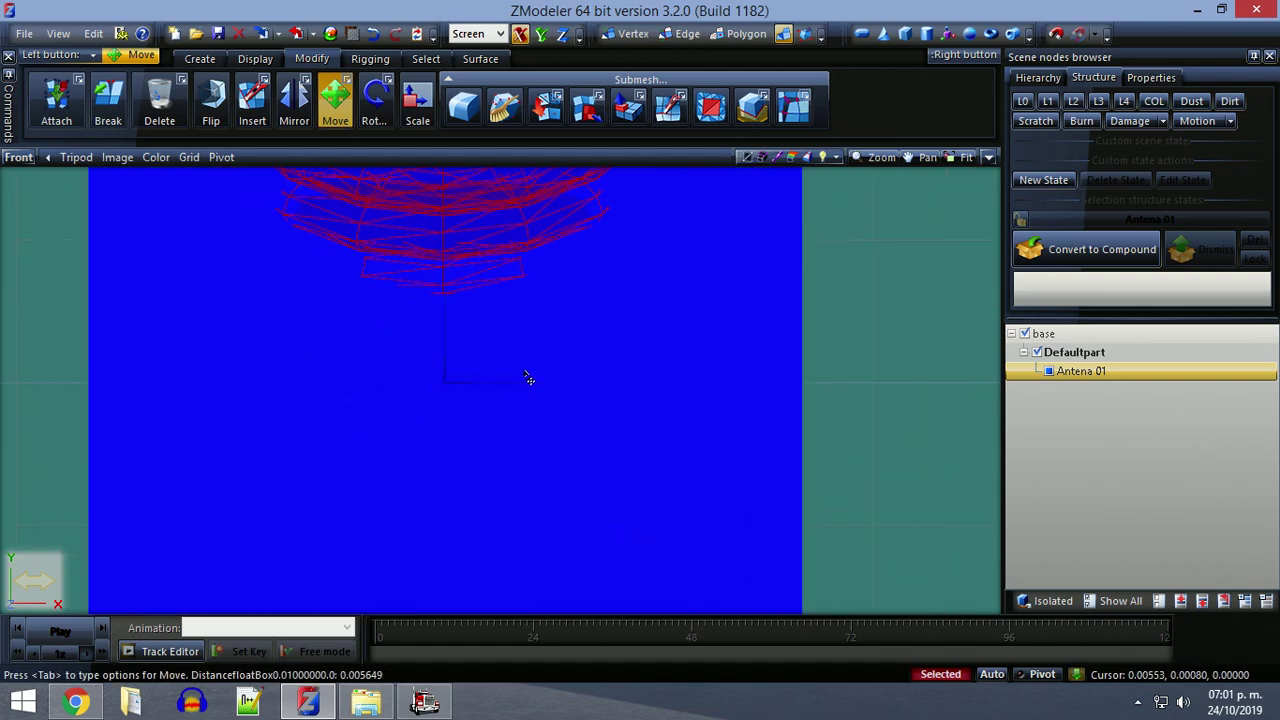
left_click(335, 100)
left_click(929, 522)
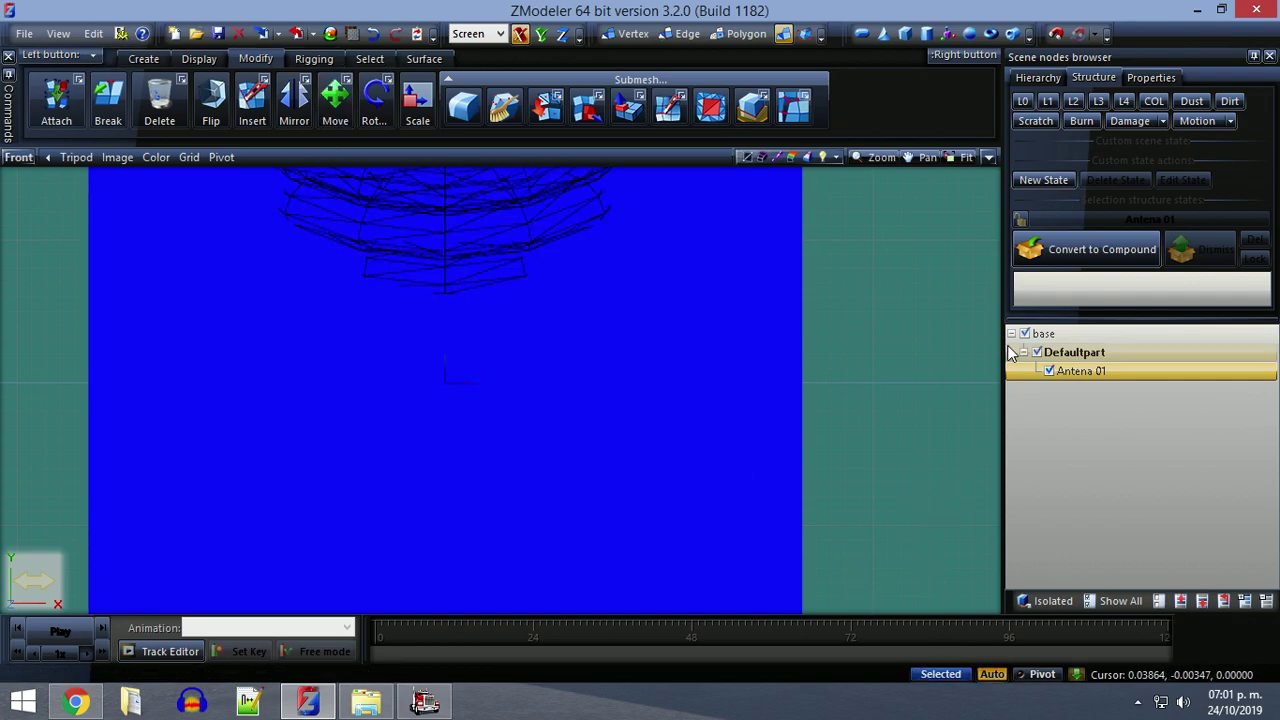
Export the repositioned base model over the existing base.pmd in the antena folder.
left_click(297, 34)
left_click(313, 225)
left_click(678, 352)
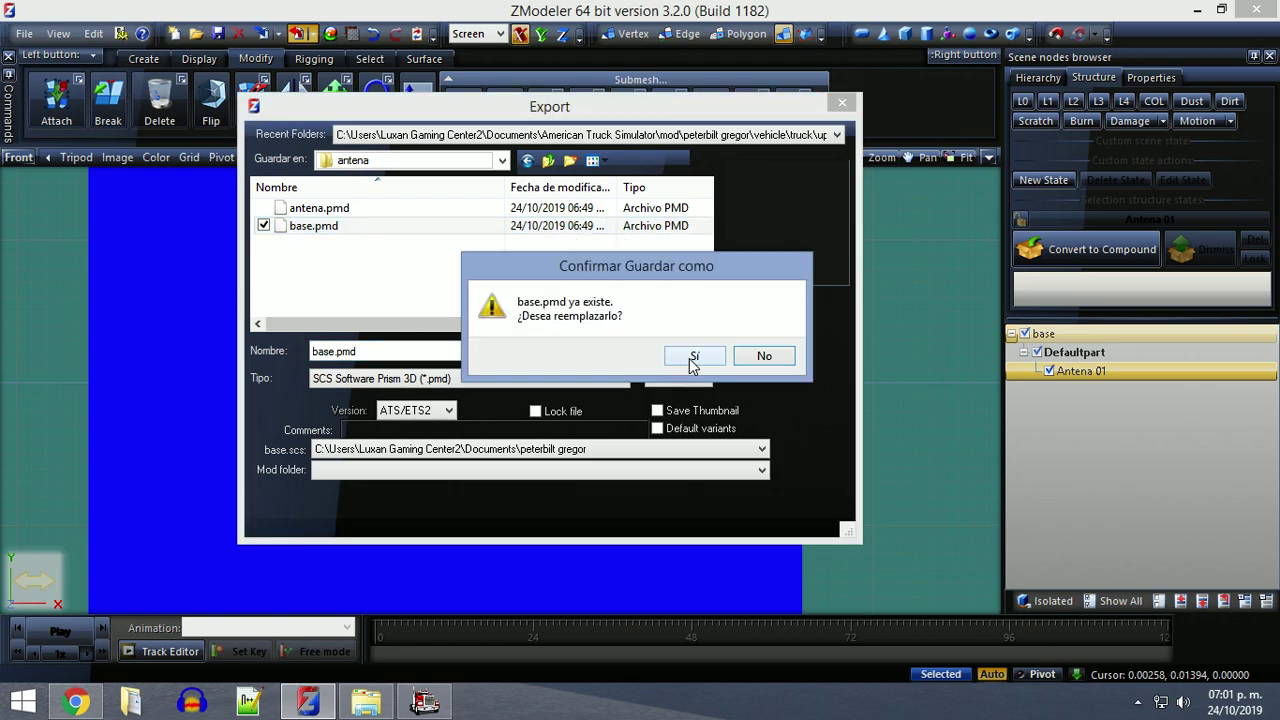
left_click(692, 357)
Import antena.pmd from the mod's upgrade/antena folder, keeping the original material names.
left_click(265, 34)
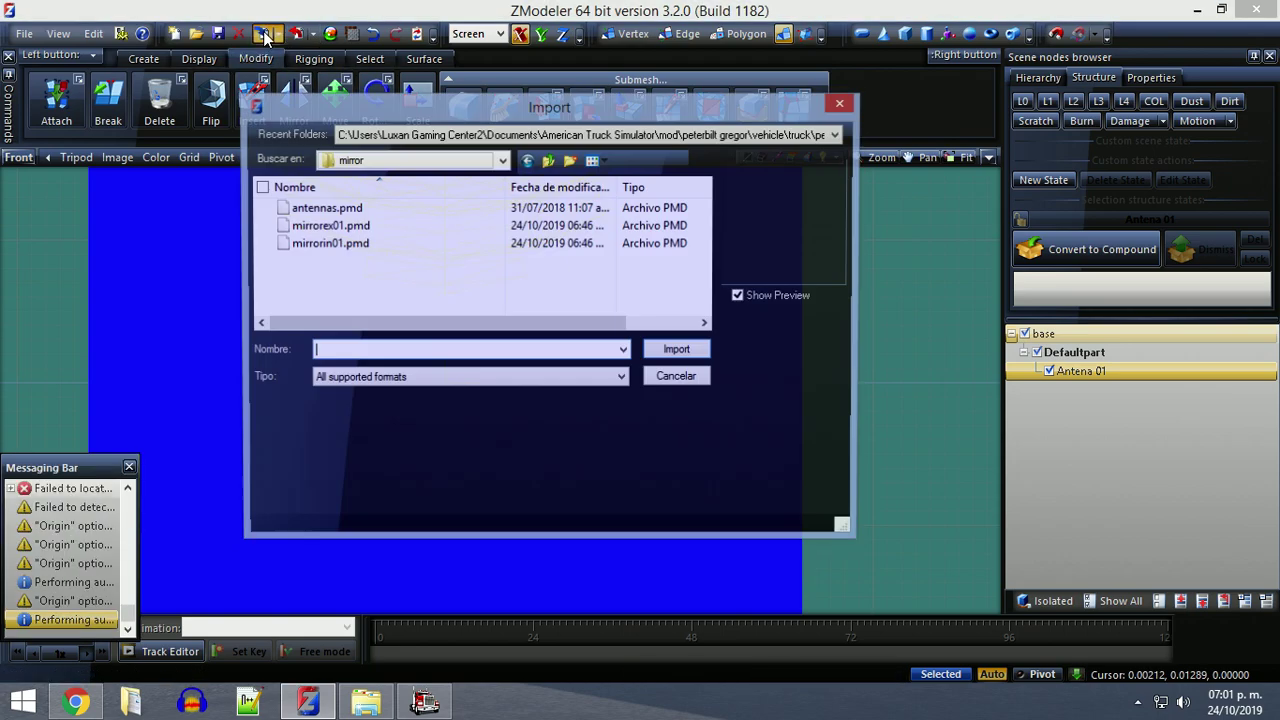
left_click(502, 160)
left_click(425, 391)
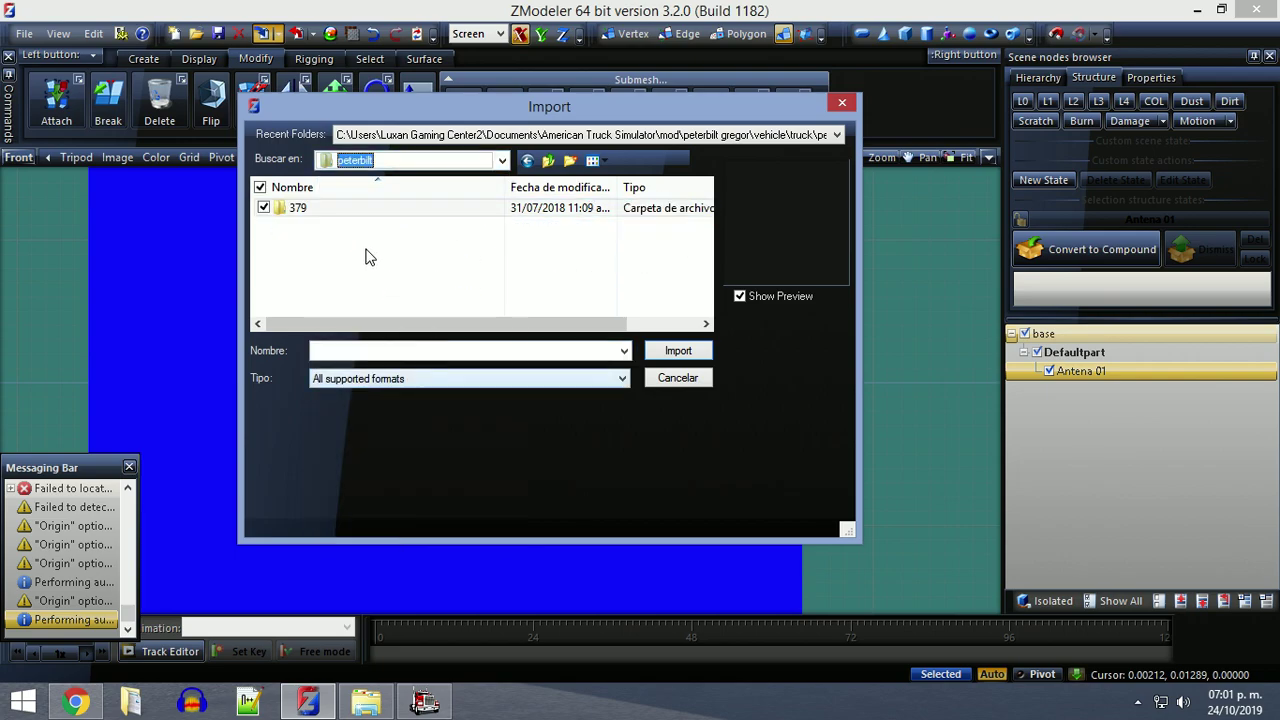
left_click(566, 161)
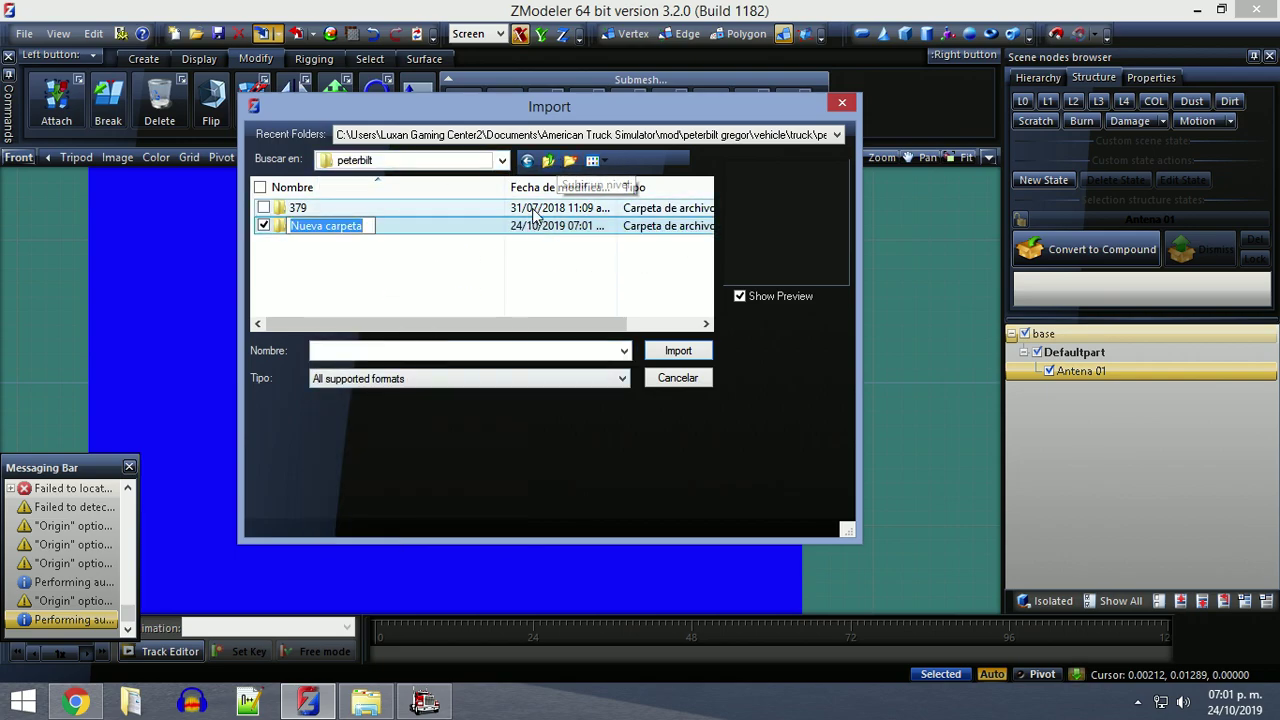
left_click(549, 161)
double_click(344, 243)
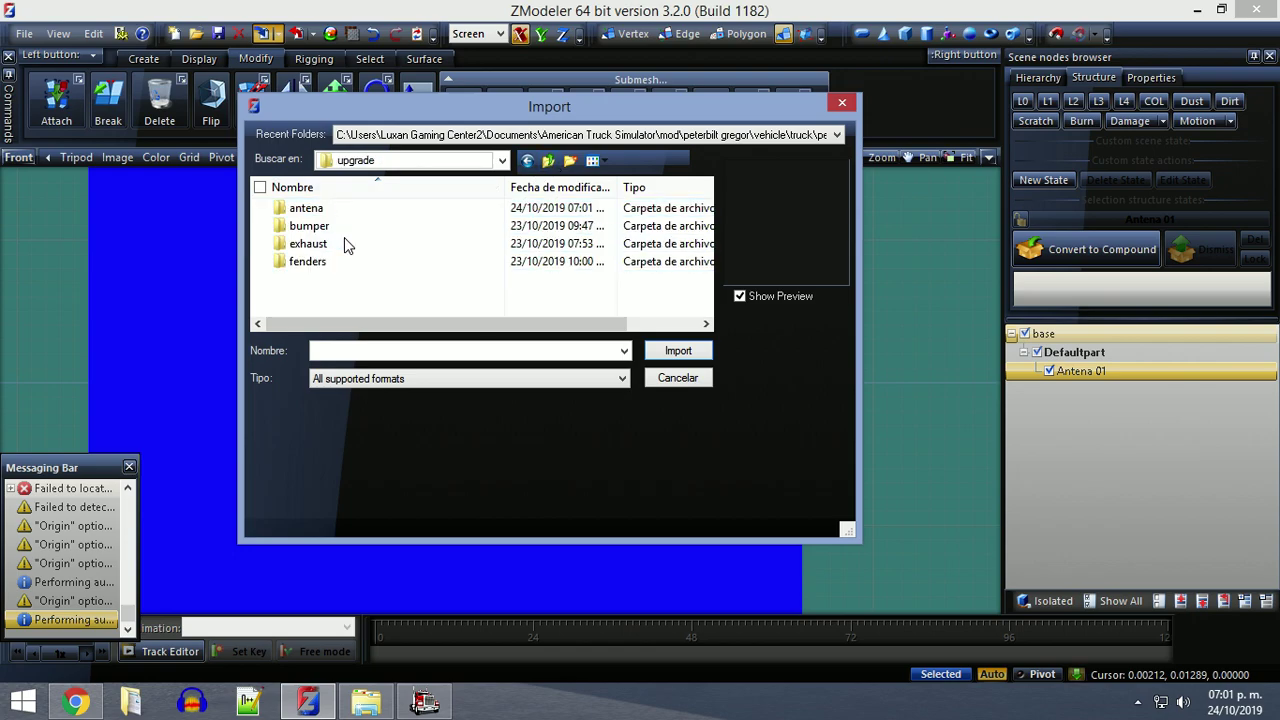
double_click(352, 209)
double_click(361, 208)
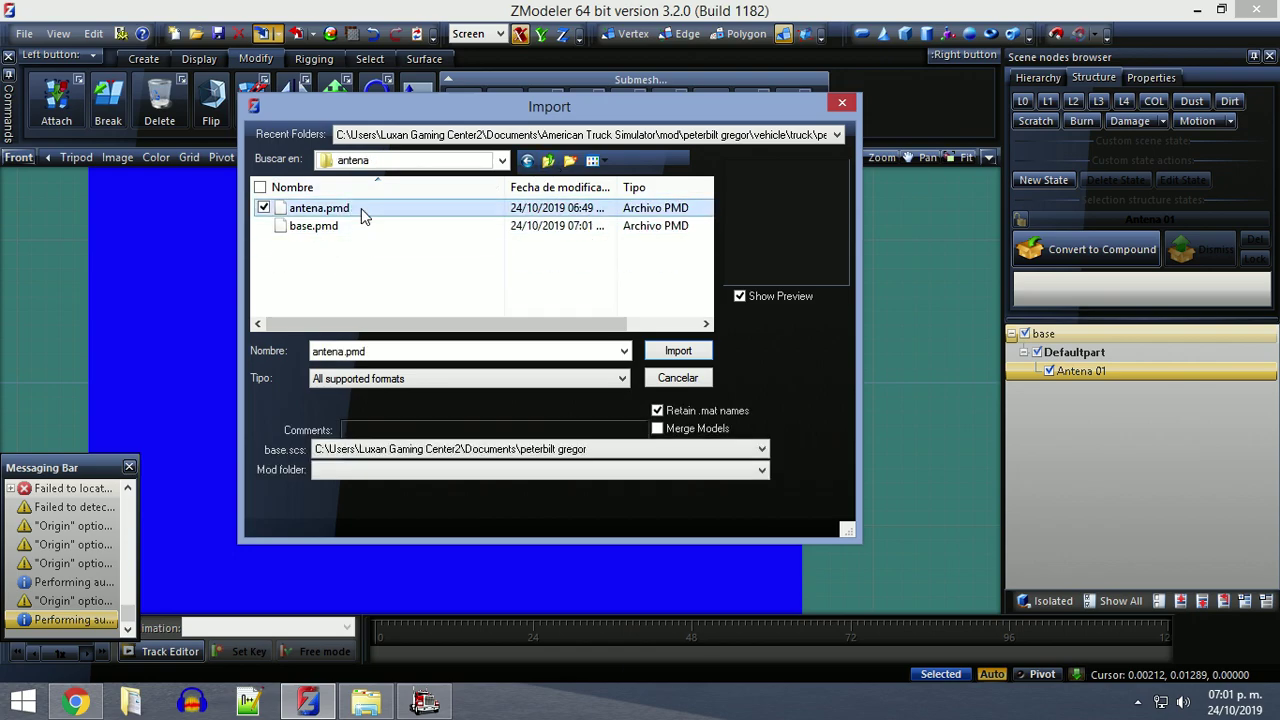
Select the imported antenna mast and move it along the X axis in the Front view until it is centred over the base.
scroll(520, 407, "down", 6)
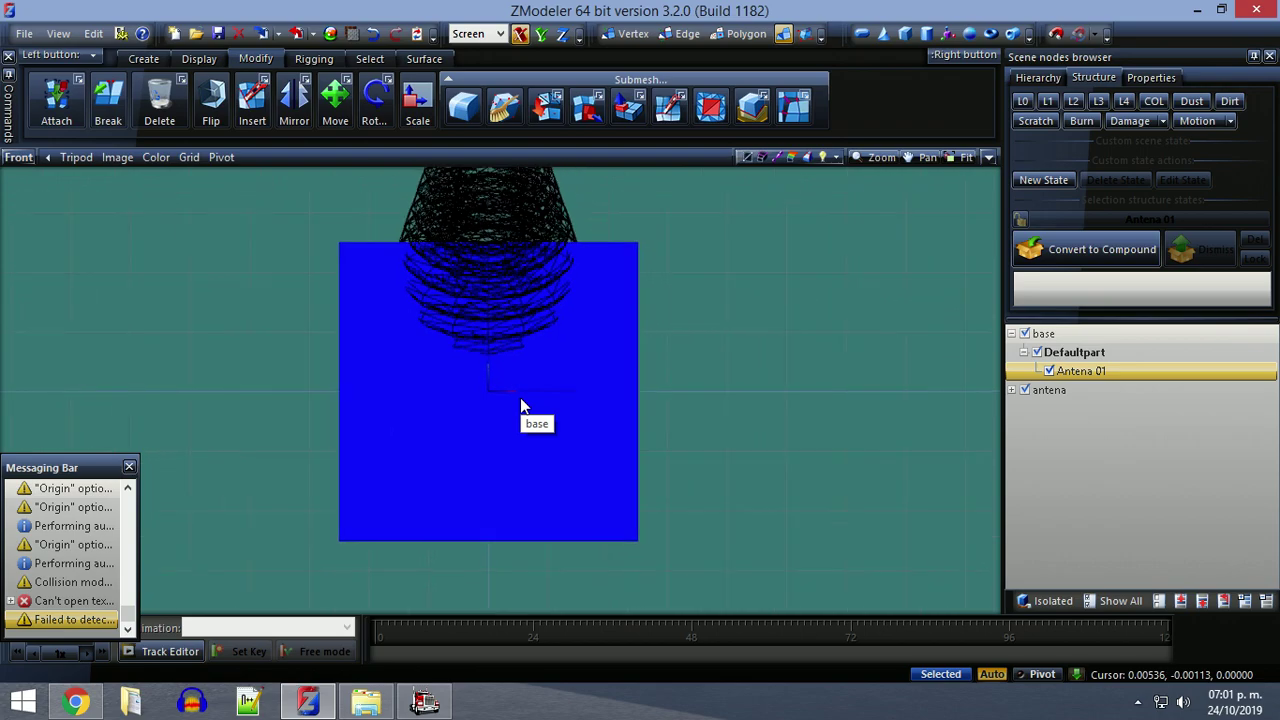
left_click(950, 158)
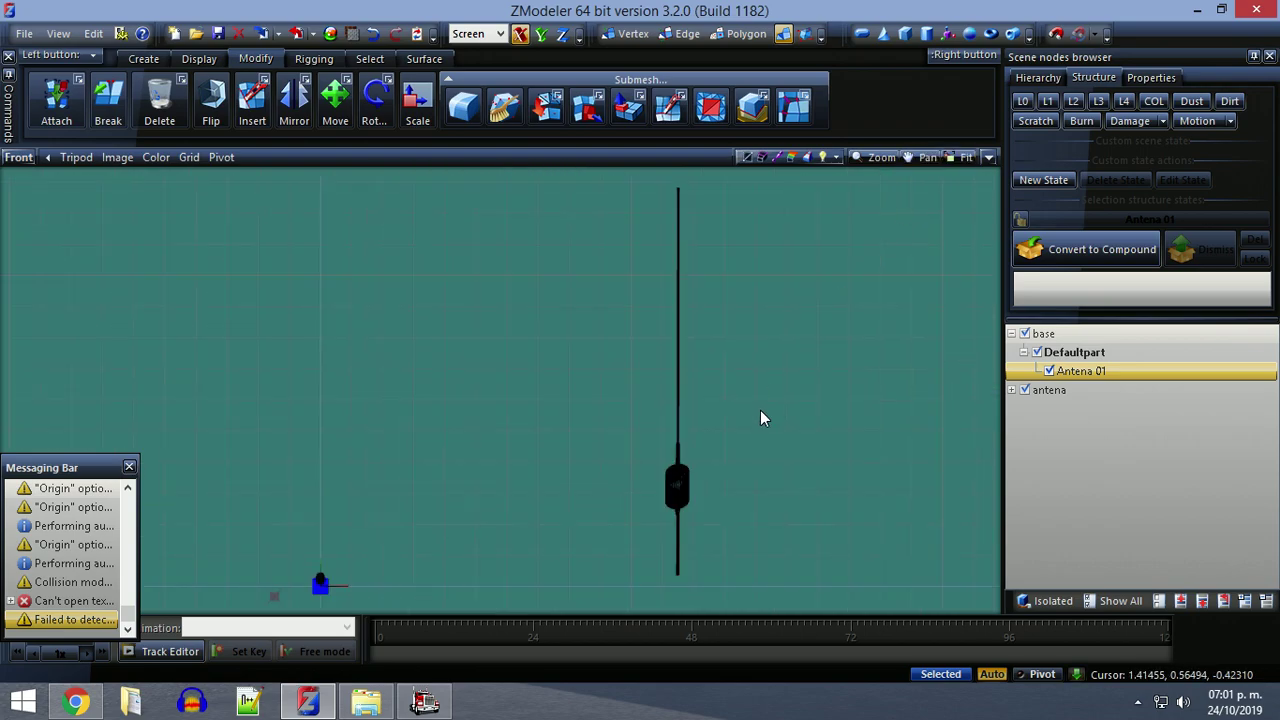
left_click_drag(613, 180, 737, 594)
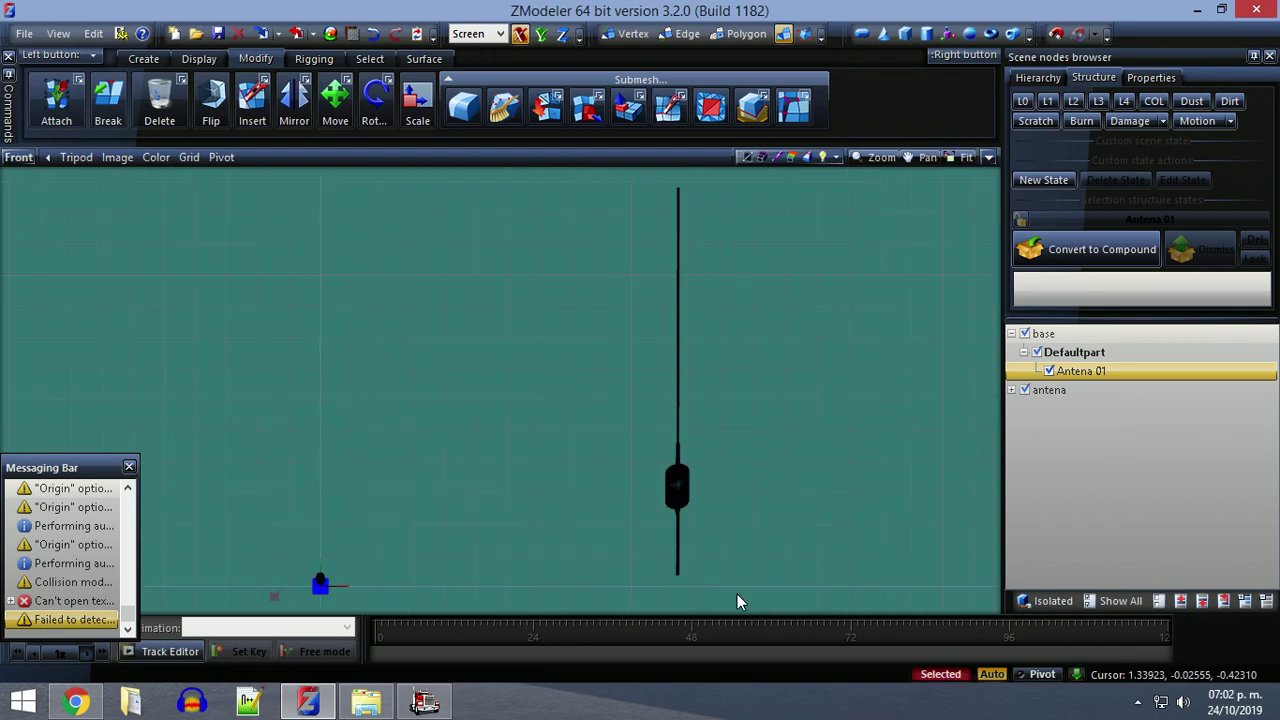
left_click(128, 469)
left_click(335, 100)
left_click_drag(405, 420, 63, 417)
scroll(383, 583, "up", 4)
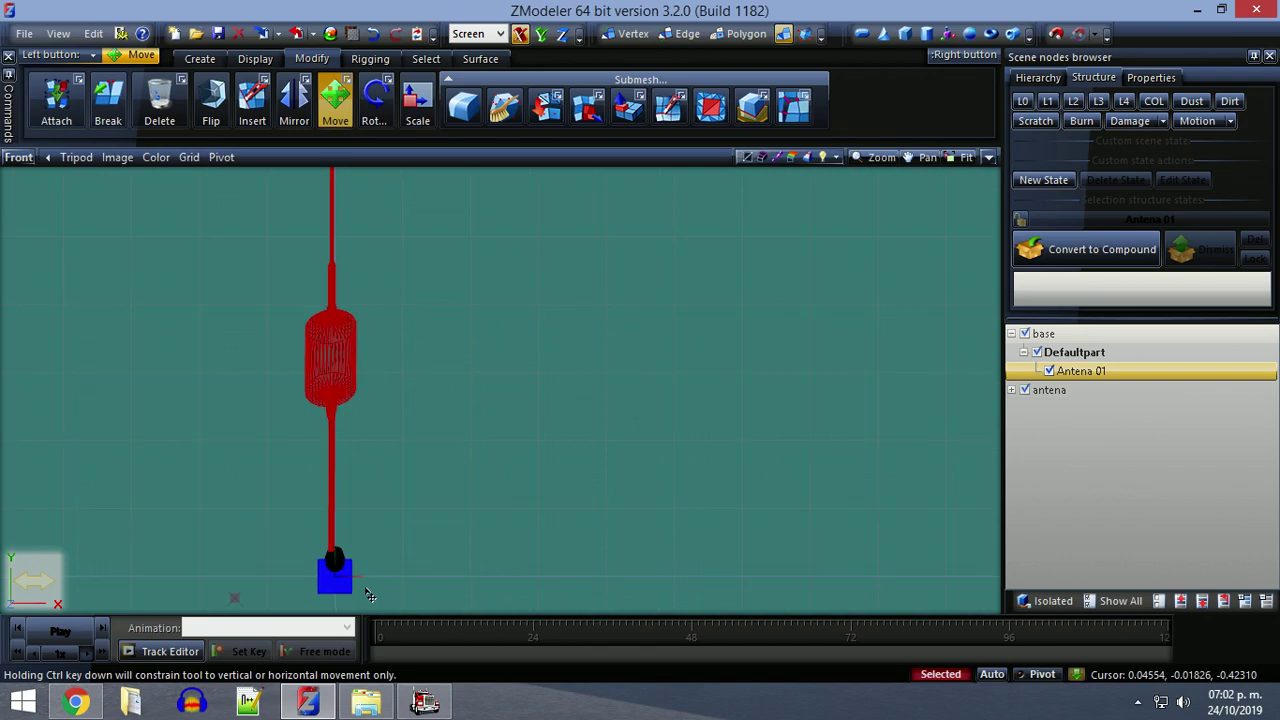
scroll(369, 595, "up", 5)
left_click_drag(349, 553, 355, 553)
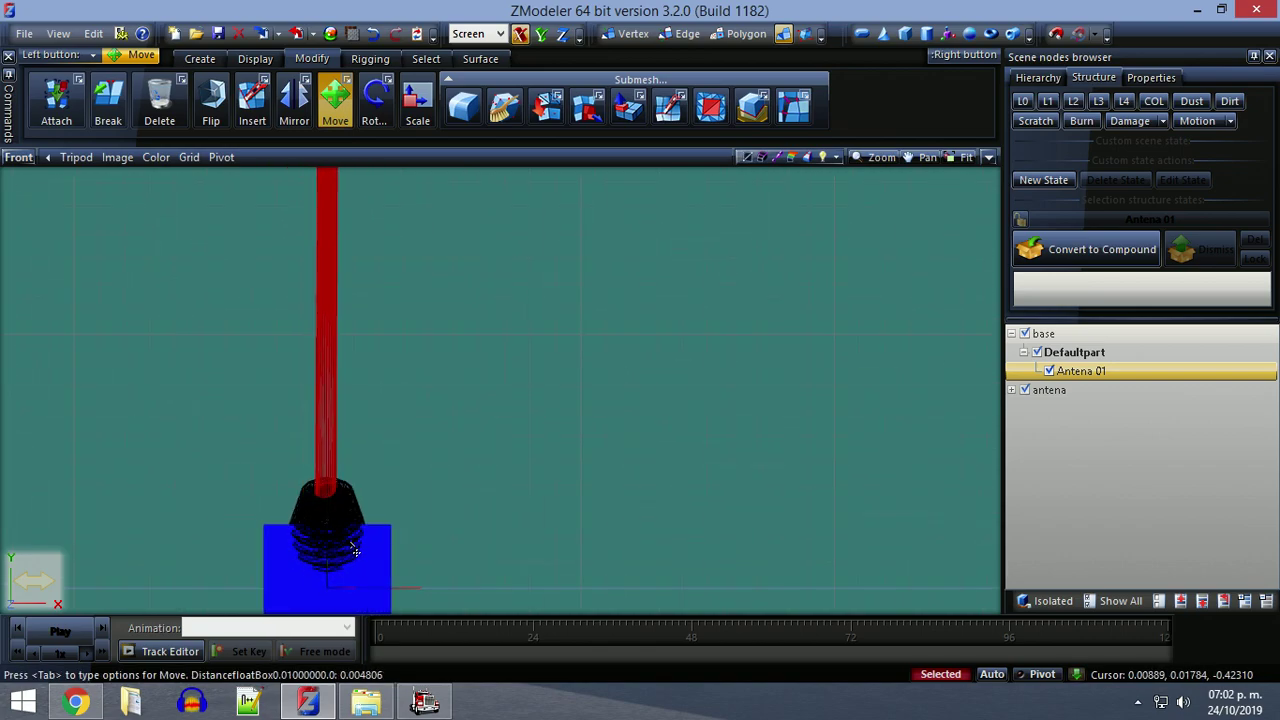
Move the antenna mast along both the vertical and lengthwise axes in the Left view so its lower end seats inside the base.
left_click(988, 158)
left_click(986, 160)
scroll(529, 503, "up", 3)
scroll(506, 494, "up", 2)
scroll(481, 490, "up", 1)
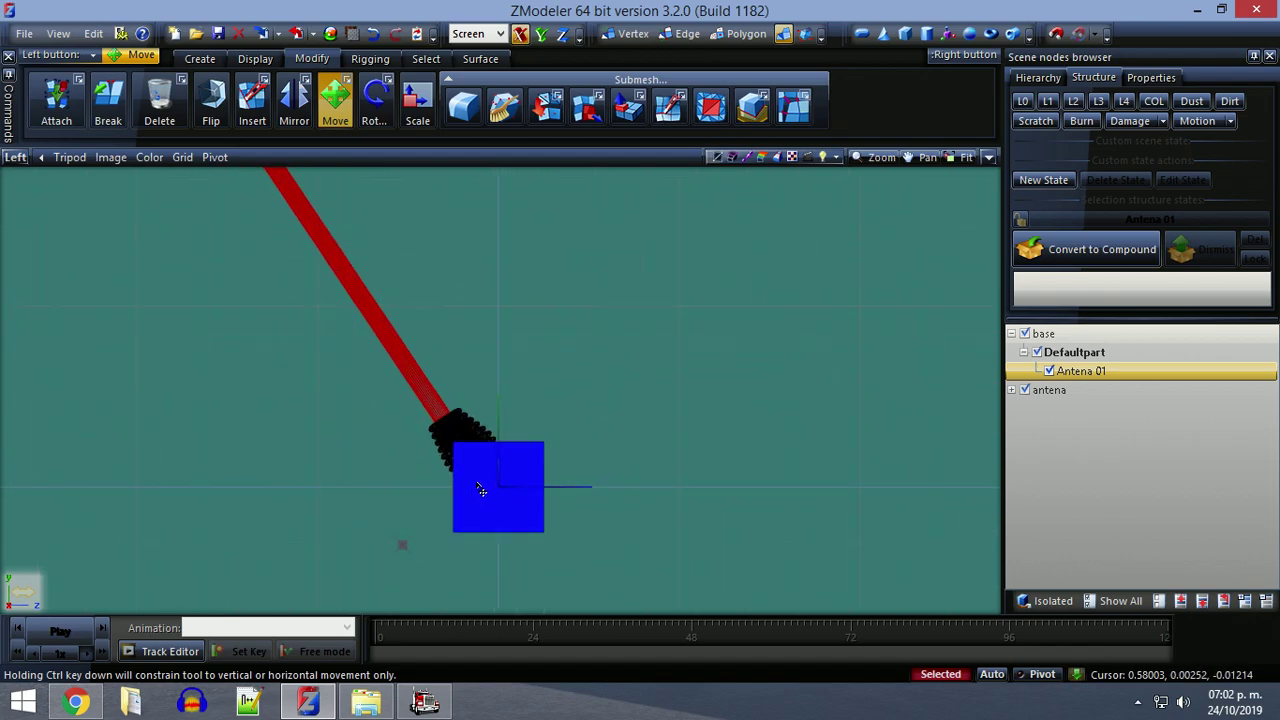
key("y")
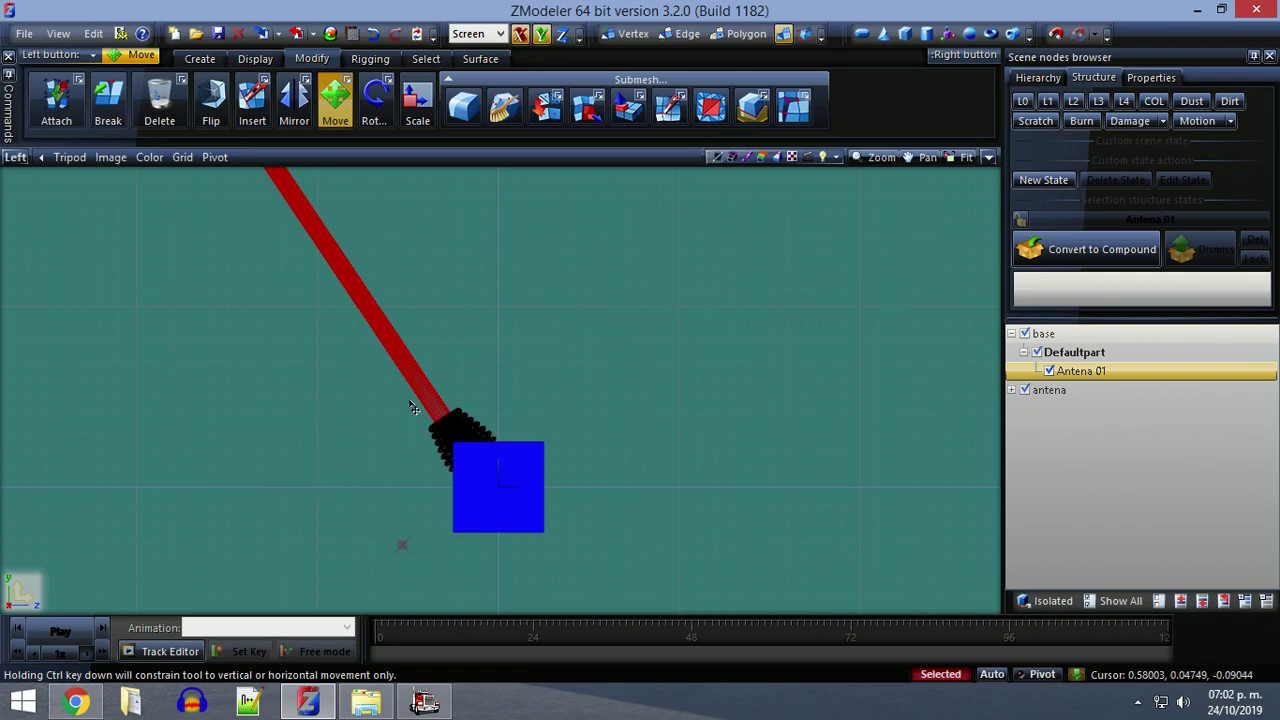
left_click_drag(366, 391, 436, 479)
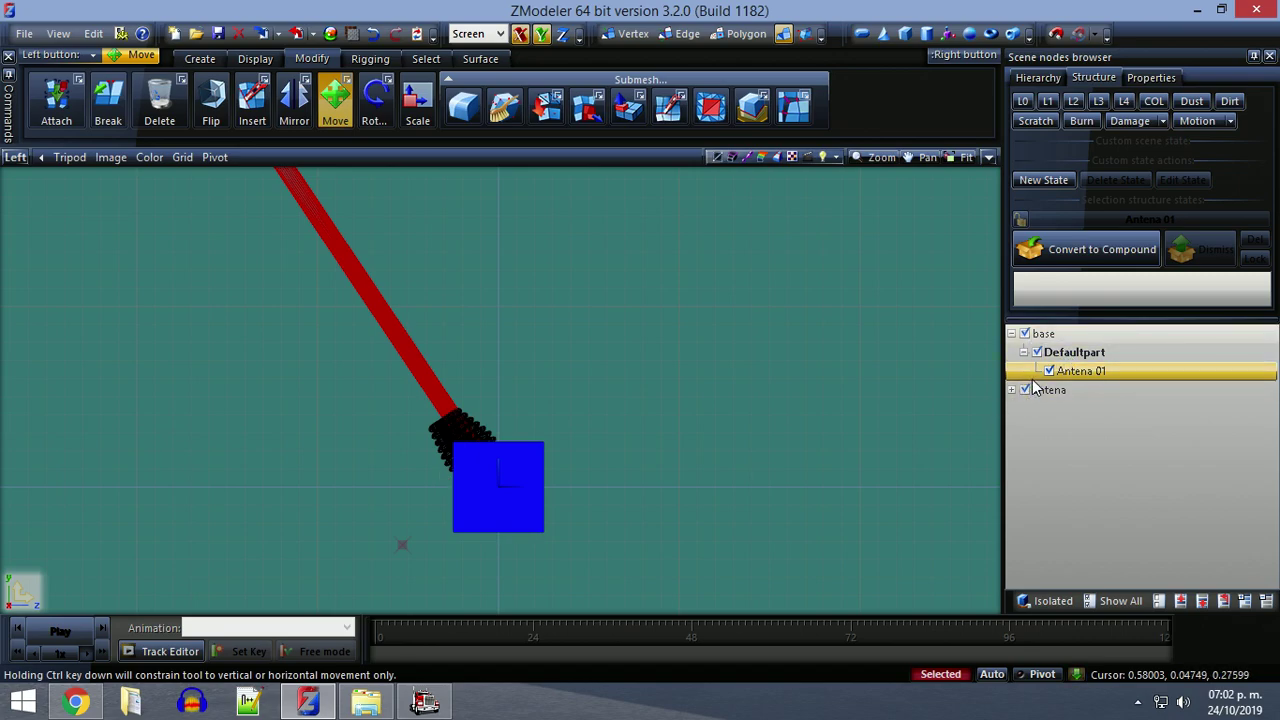
Hide the base and the antena model's Defaultpart node, and move the antenna mast so its lower end sits near the origin.
left_click(1012, 391)
left_click(1023, 409)
left_click(1037, 408)
left_click(1024, 333)
left_click(1011, 333)
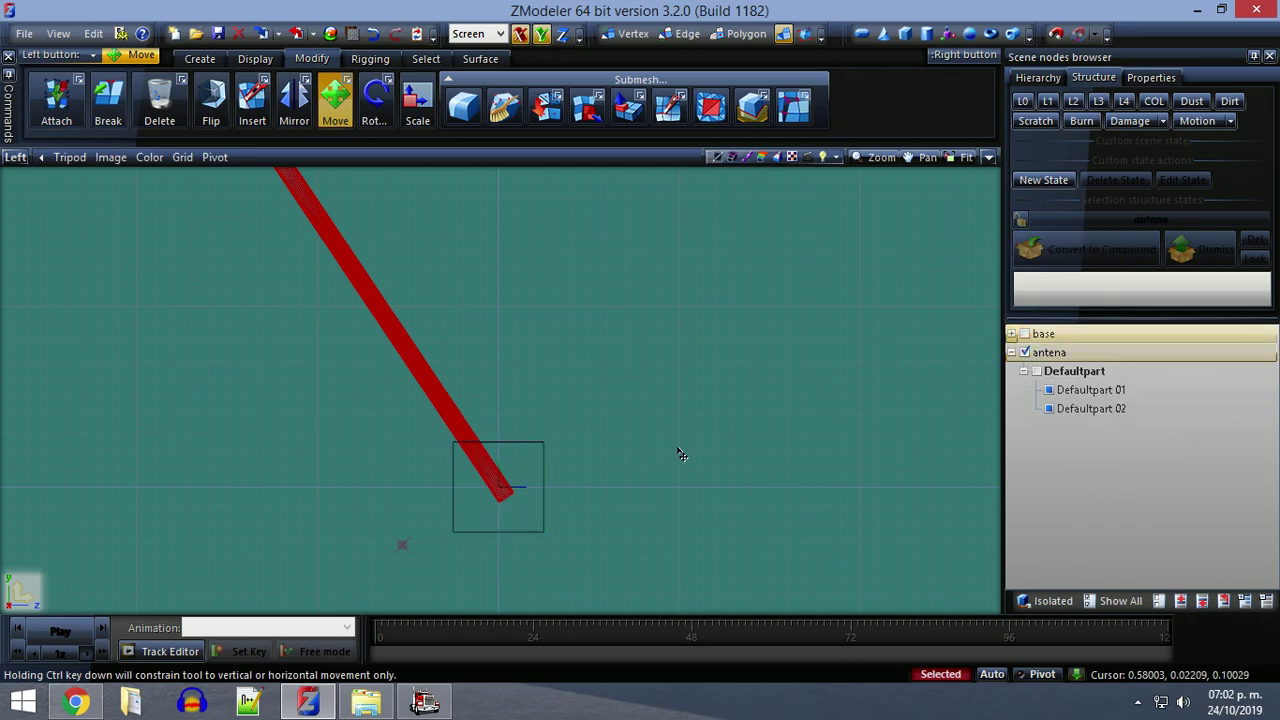
scroll(476, 490, "up", 3)
left_click_drag(476, 490, 458, 470)
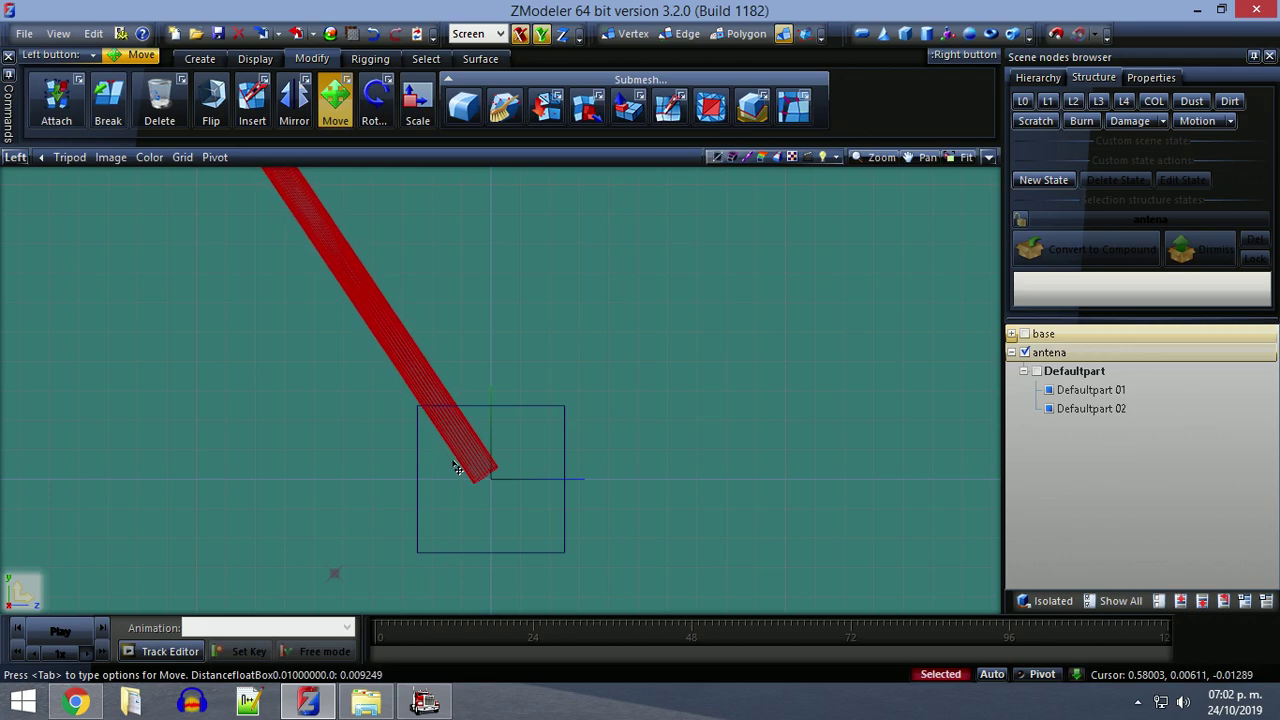
left_click(335, 100)
Show the Defaultpart node again and export the antena model over the existing antena.pmd.
left_click(1037, 371)
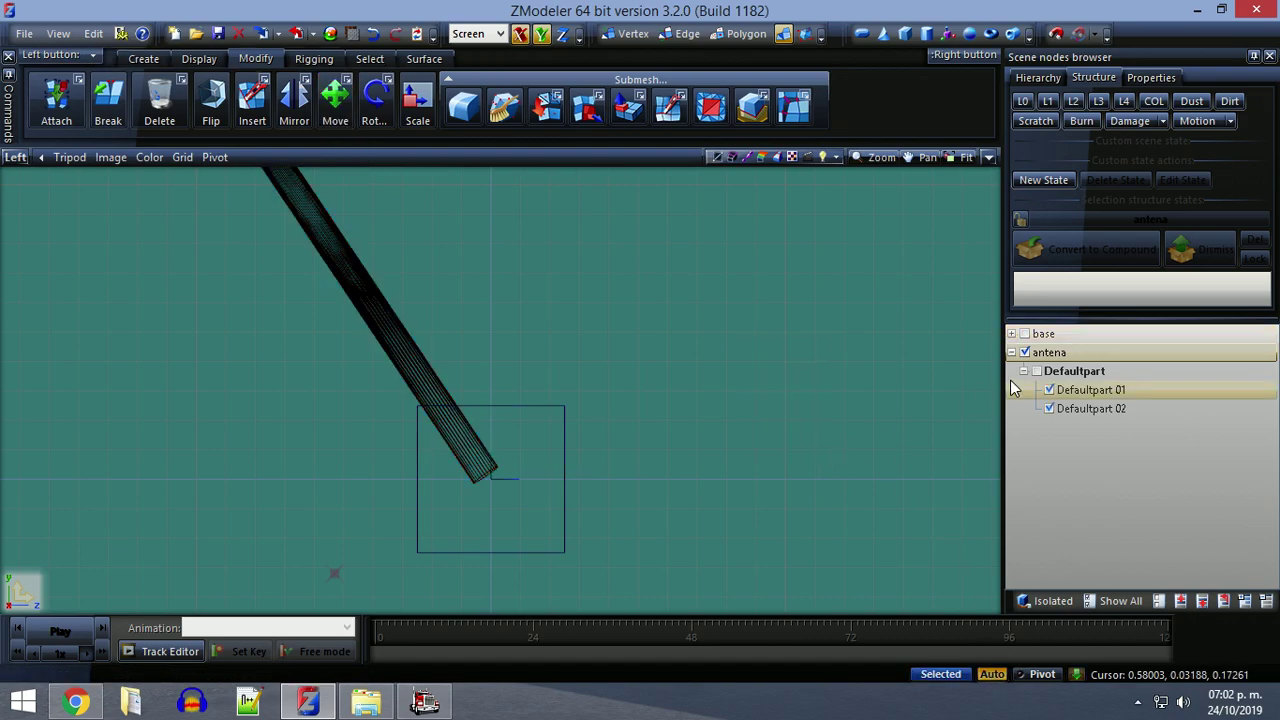
left_click(1040, 355)
left_click(1023, 371)
left_click(1011, 352)
left_click(1036, 360)
left_click(297, 33)
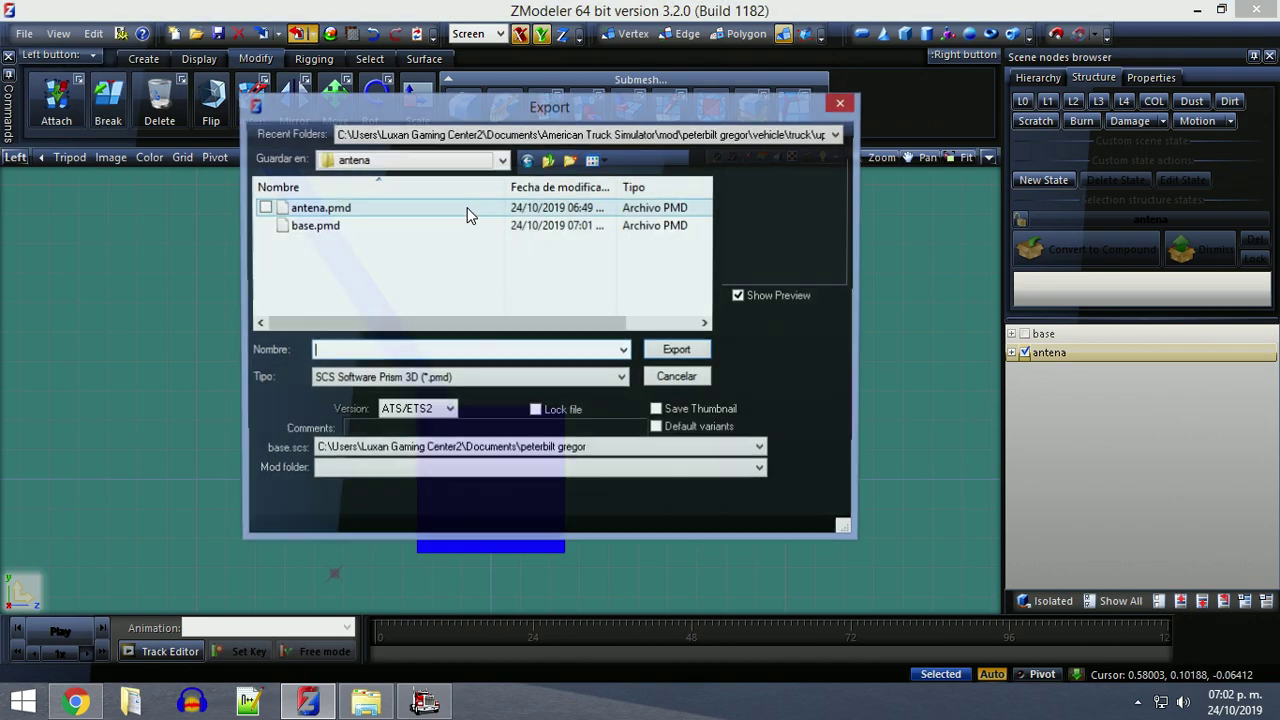
left_click(395, 208)
left_click(676, 350)
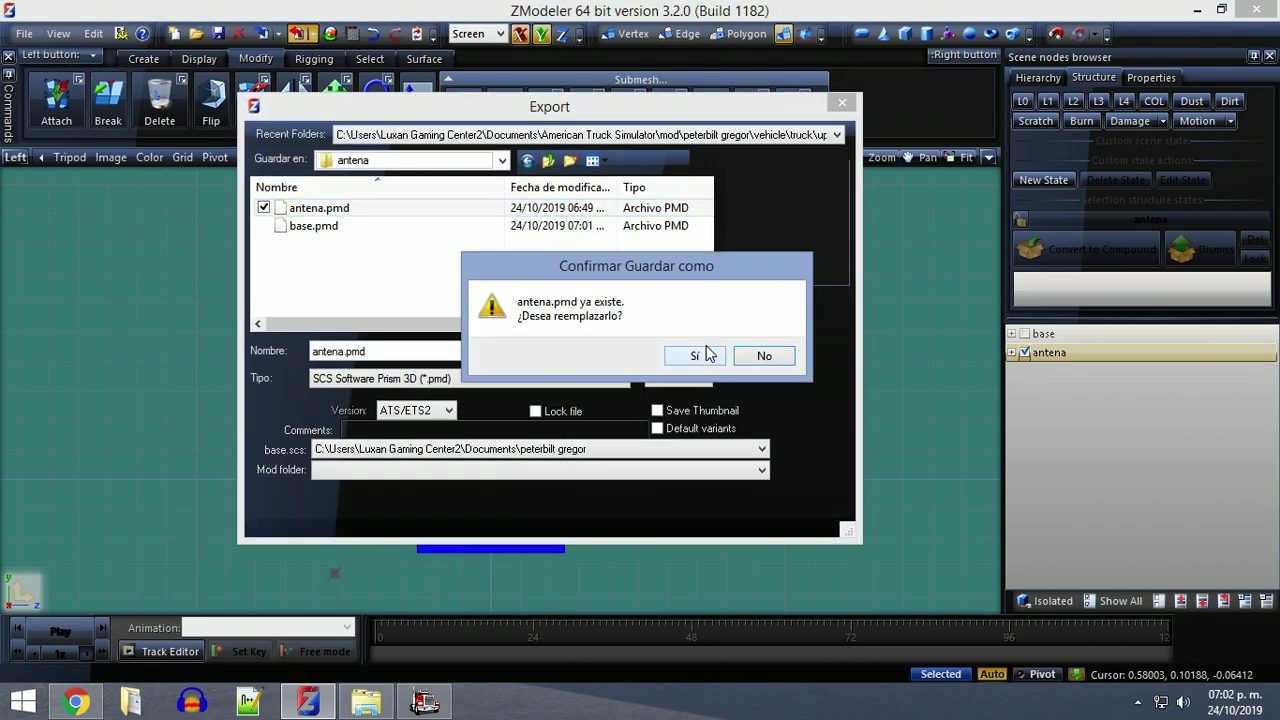
left_click(695, 357)
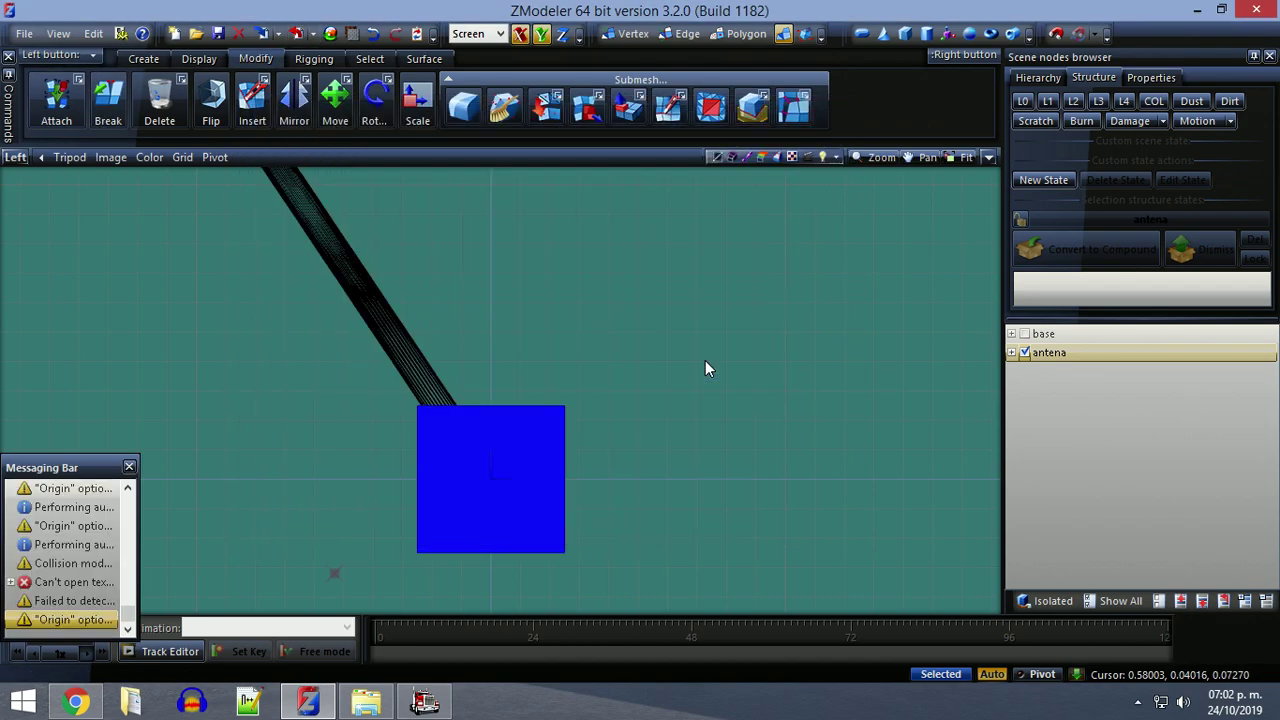
Switch to American Truck Simulator and continue the game with the selected profile.
left_click(424, 703)
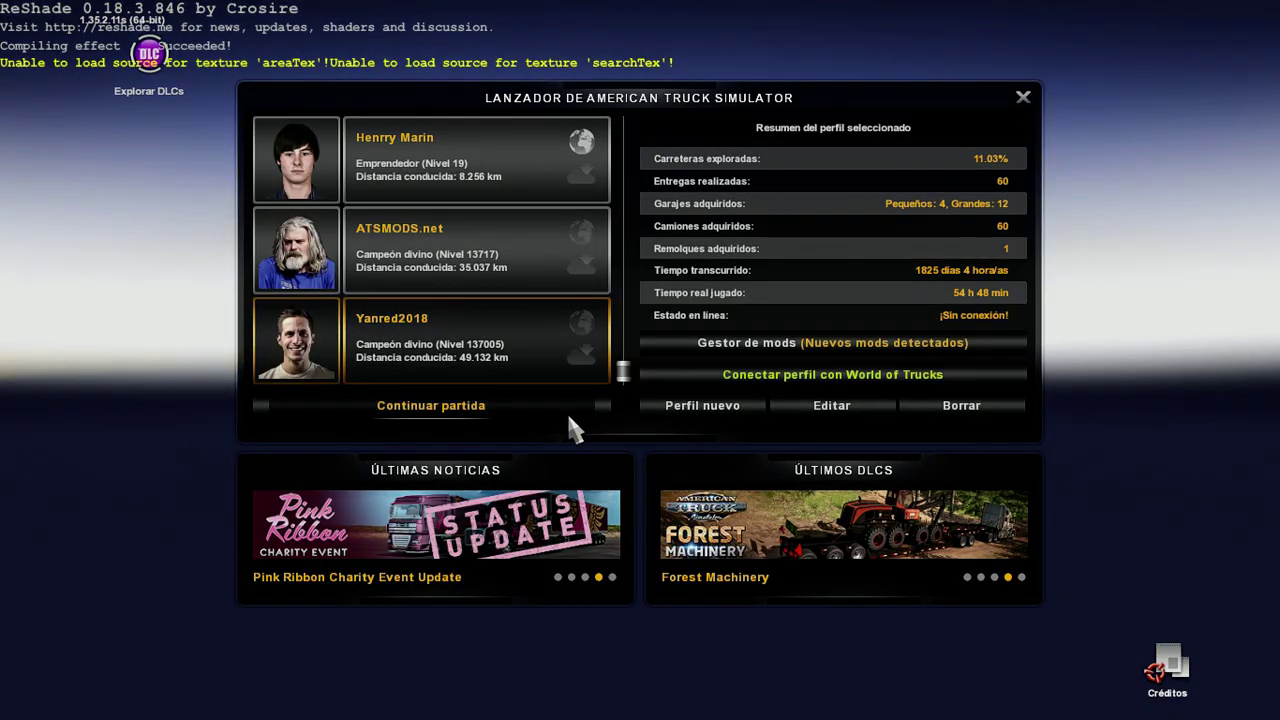
left_click(569, 417)
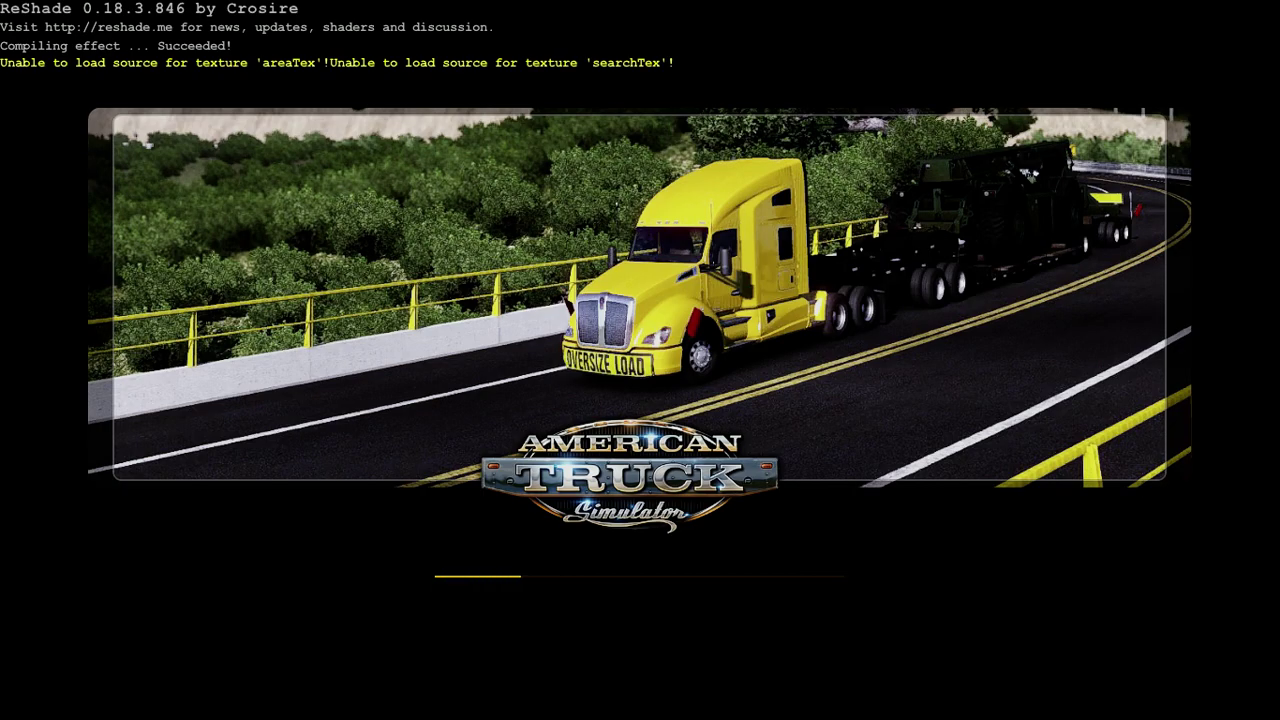
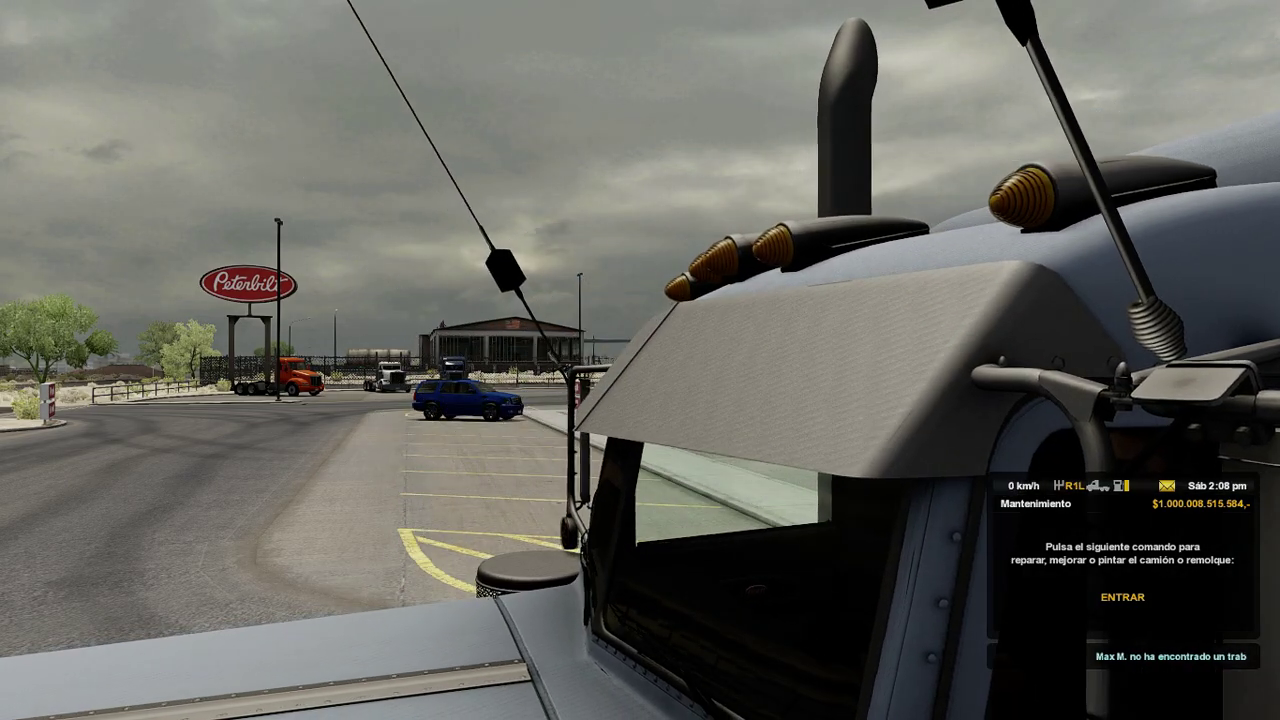
Inspect how the antenna base sits on the mirror bracket from outside the truck, and leave the current profile.
key("w")
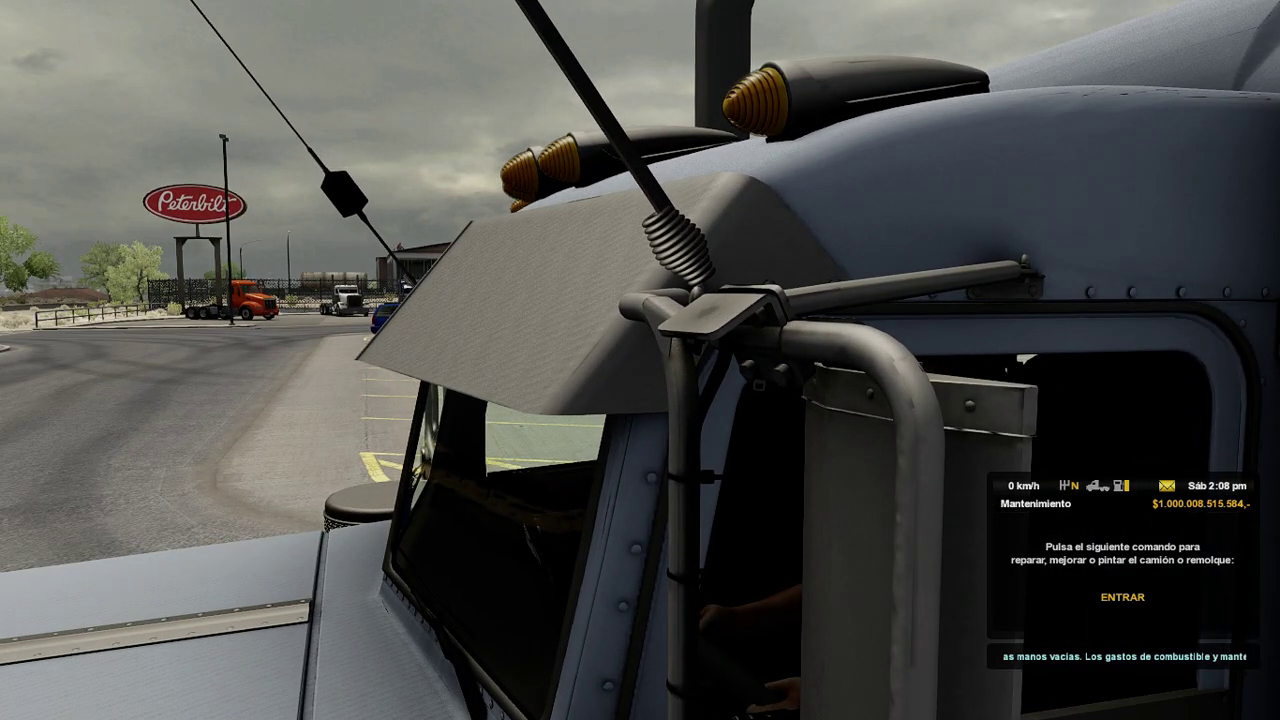
key("Return")
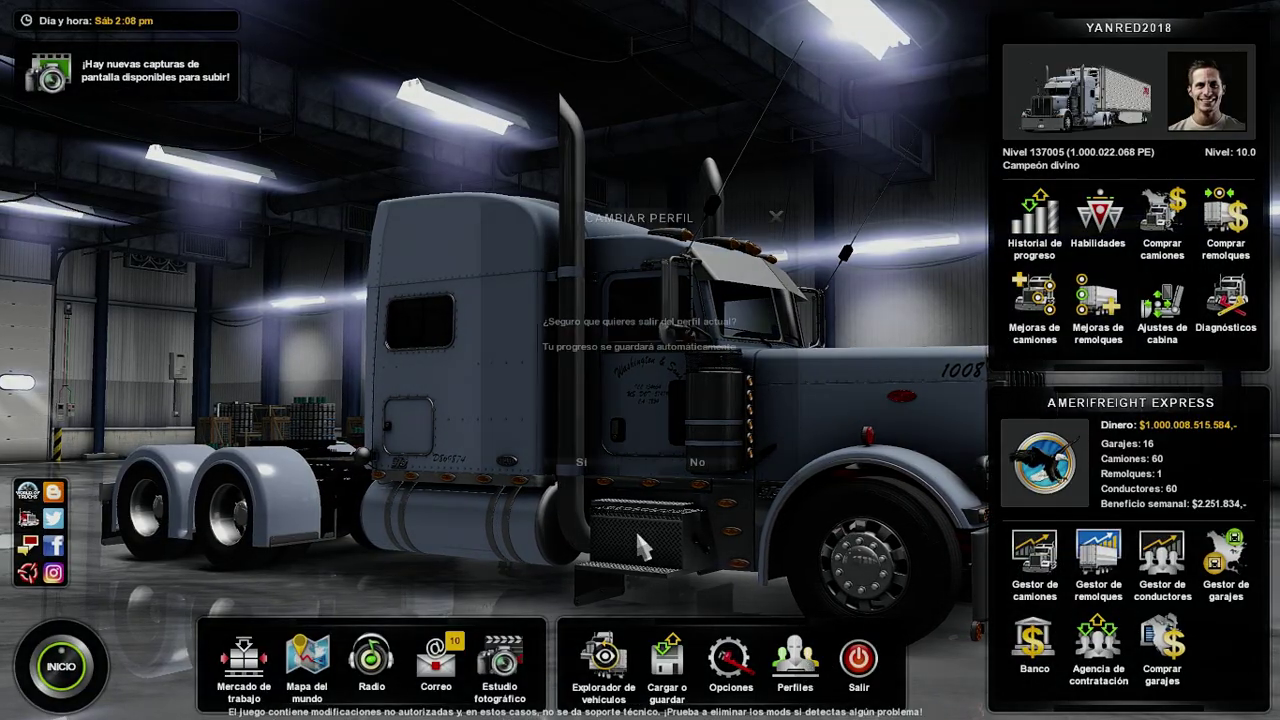
key("Escape")
left_click(588, 462)
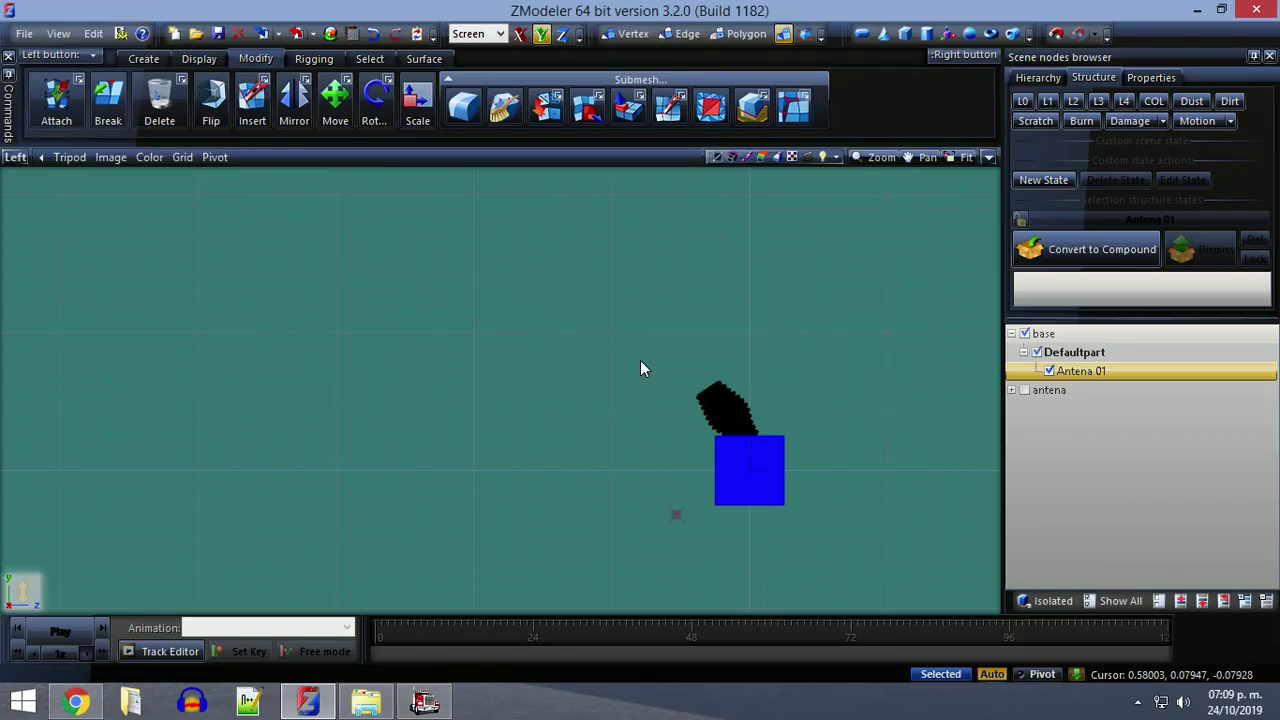
Move the Antena 01 mesh slightly upward in the Left view and export the base model over the existing base.pmd.
key("m")
left_click_drag(734, 411, 734, 401)
left_click(335, 100)
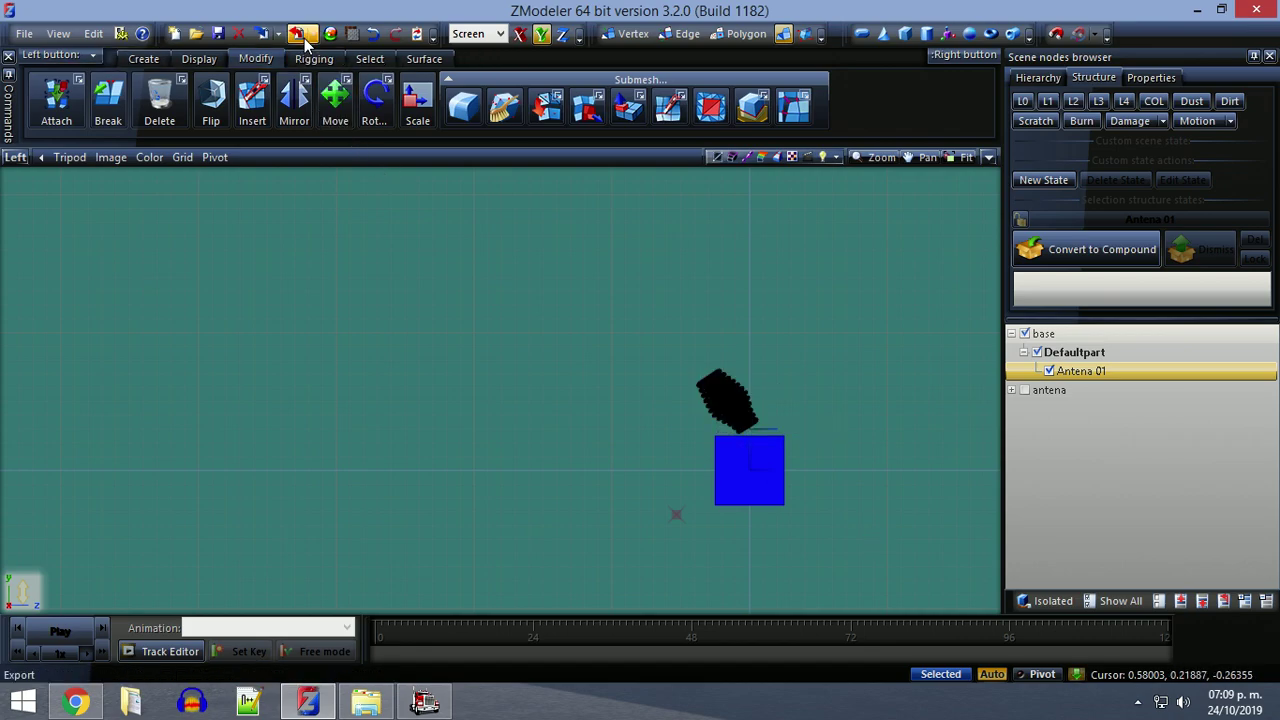
left_click(297, 34)
left_click(305, 226)
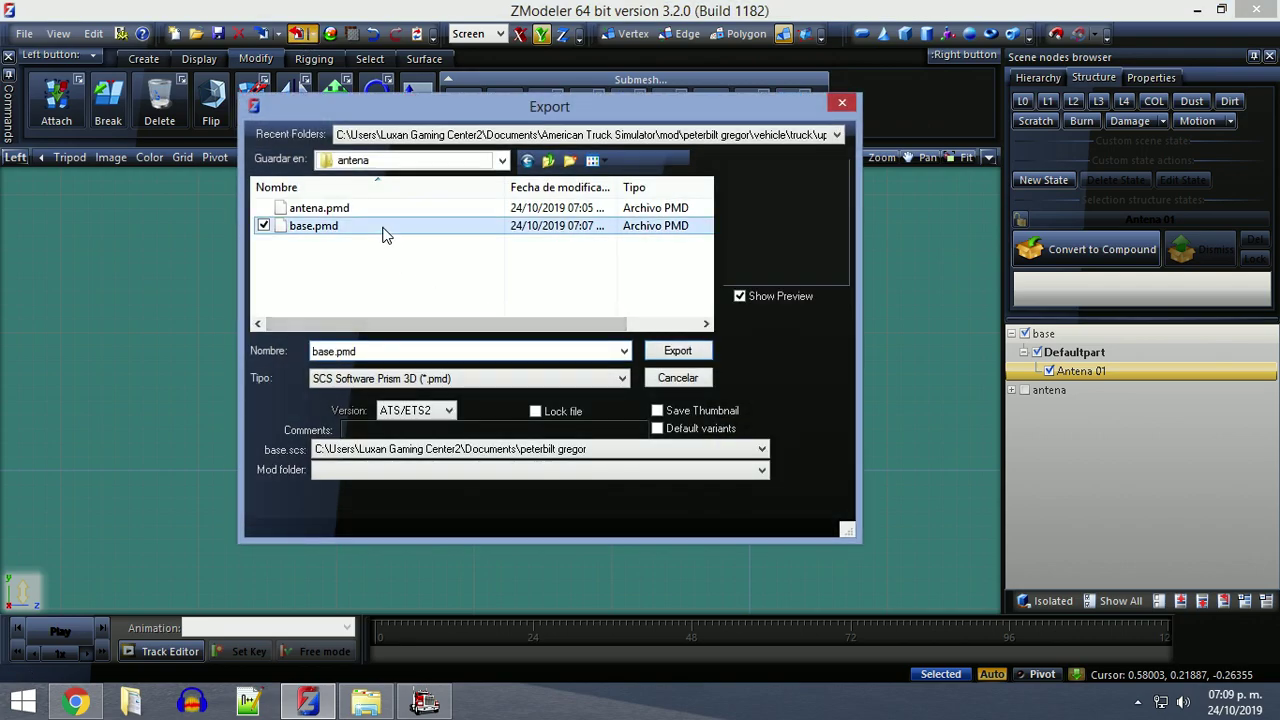
left_click(660, 352)
left_click(675, 350)
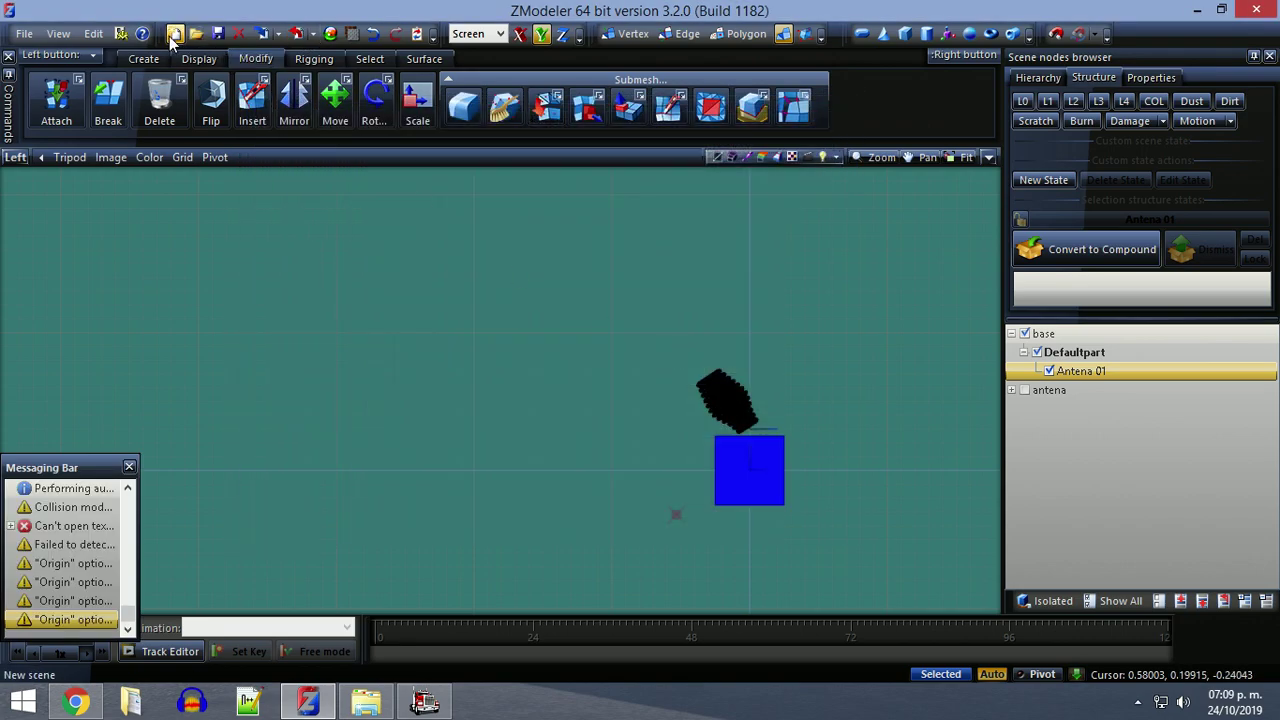
Start a new scene and import mirrorex01.pmd from the mirror folder of the peterbilt 379 upgrades.
left_click(173, 36)
left_click(677, 398)
left_click(262, 34)
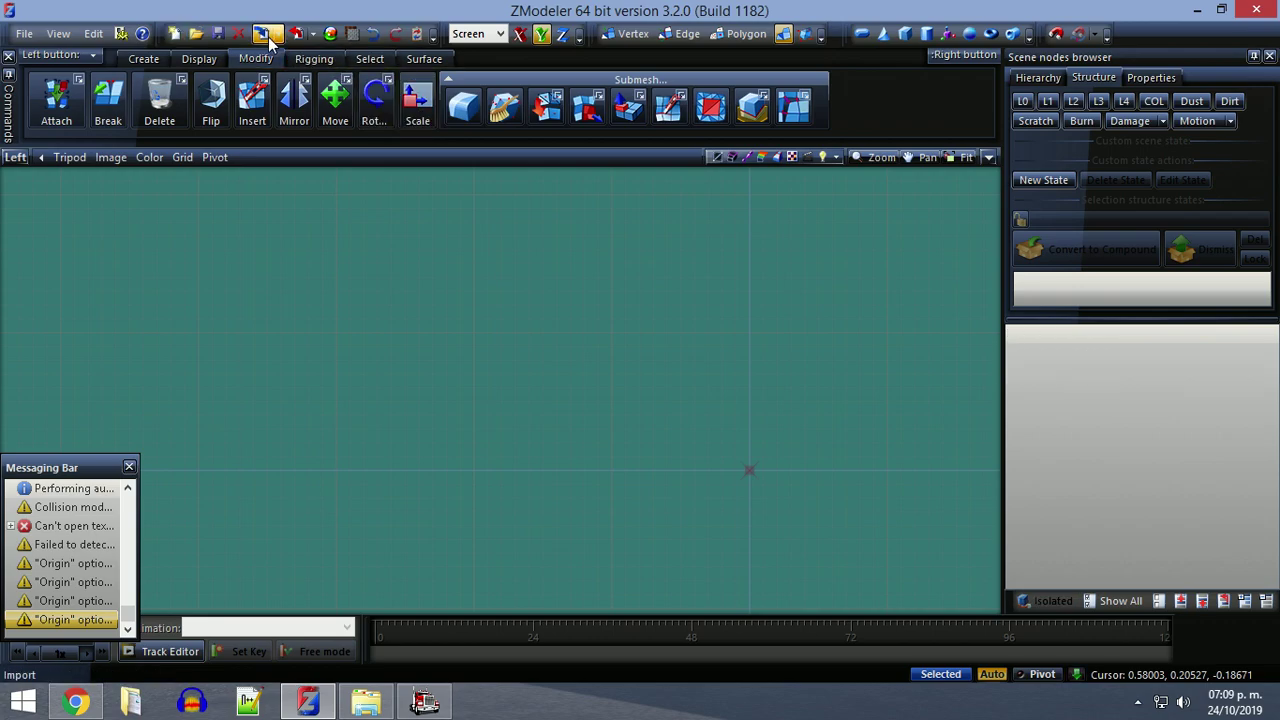
left_click(417, 166)
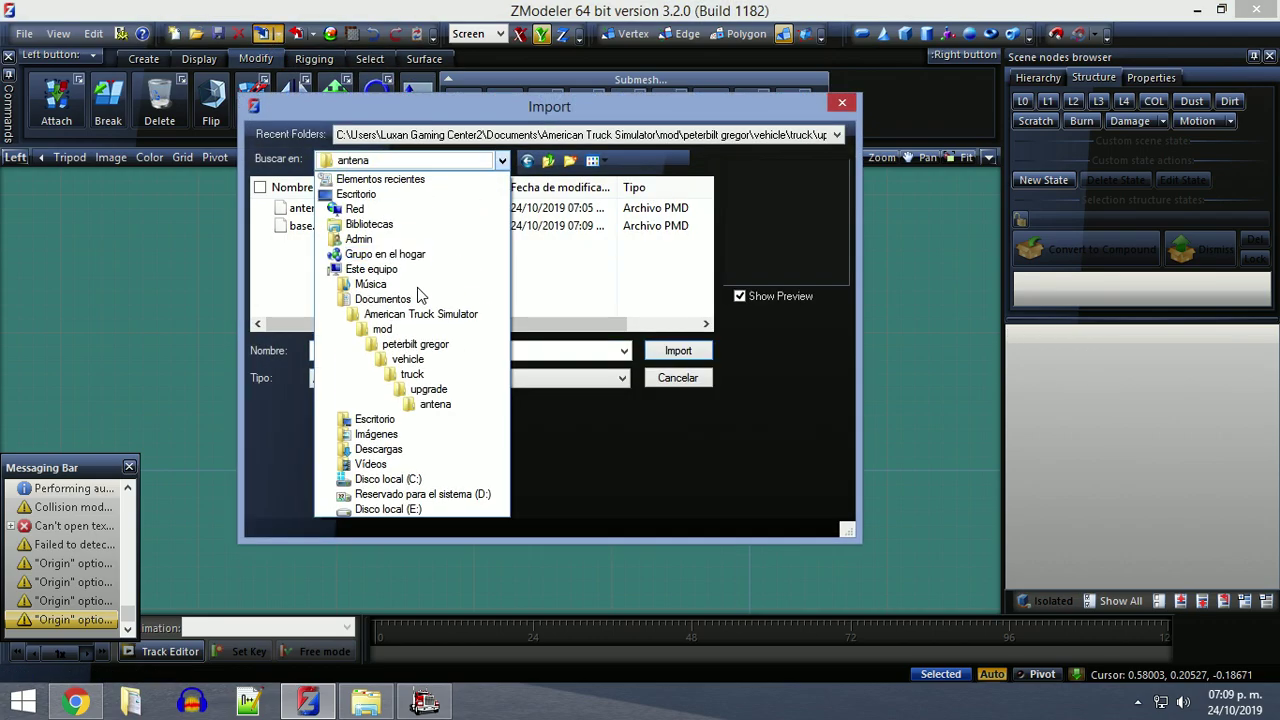
left_click(410, 368)
left_click(367, 210)
double_click(367, 208)
double_click(363, 210)
scroll(362, 264, "down", 2)
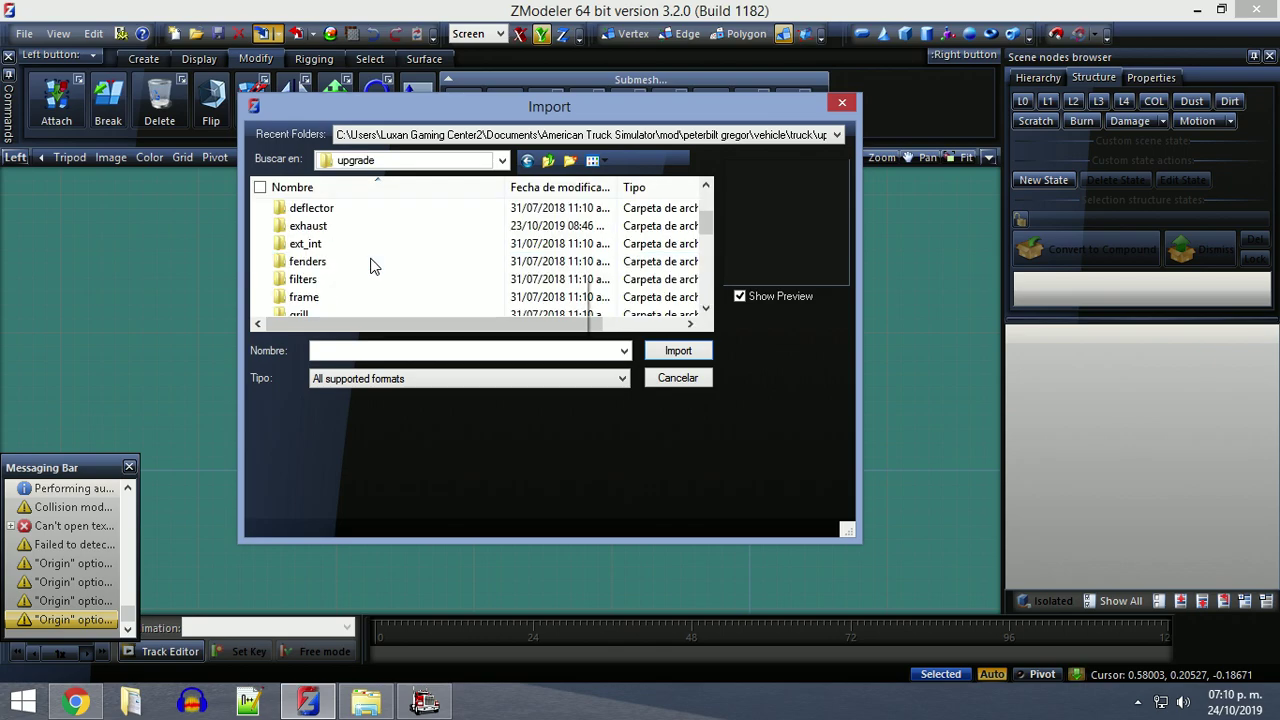
left_click_drag(705, 222, 705, 250)
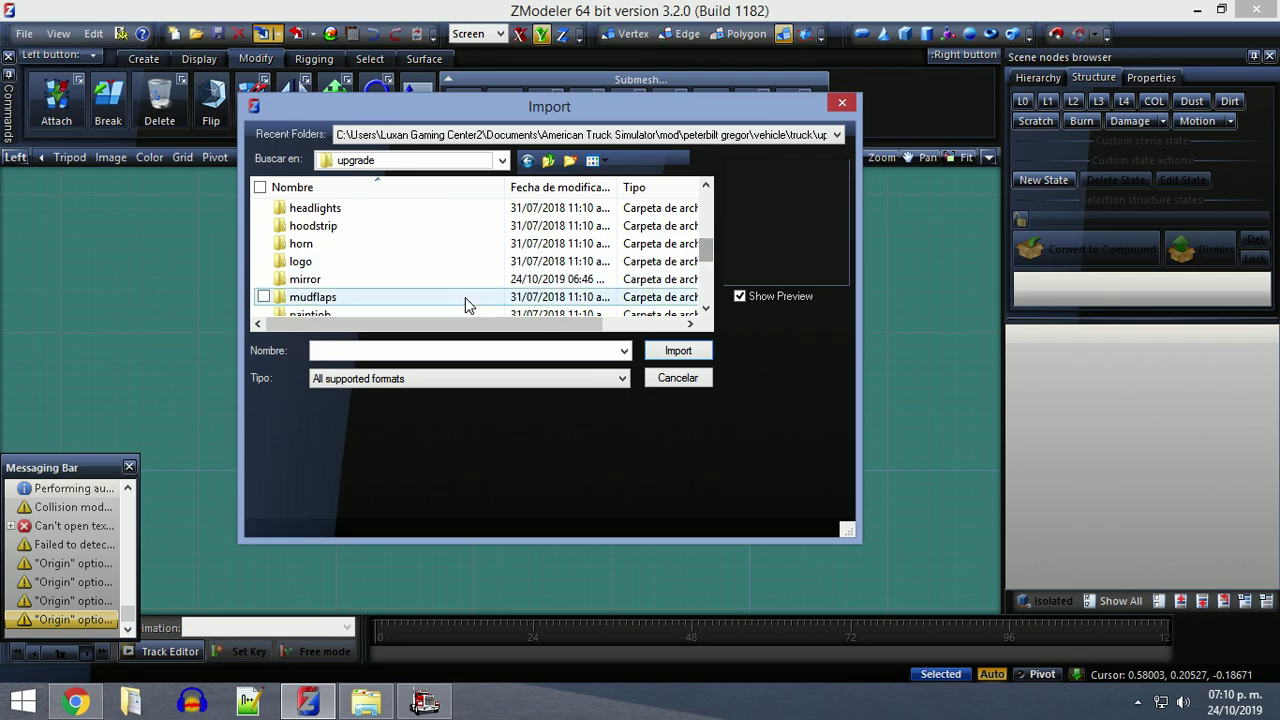
double_click(465, 296)
double_click(370, 226)
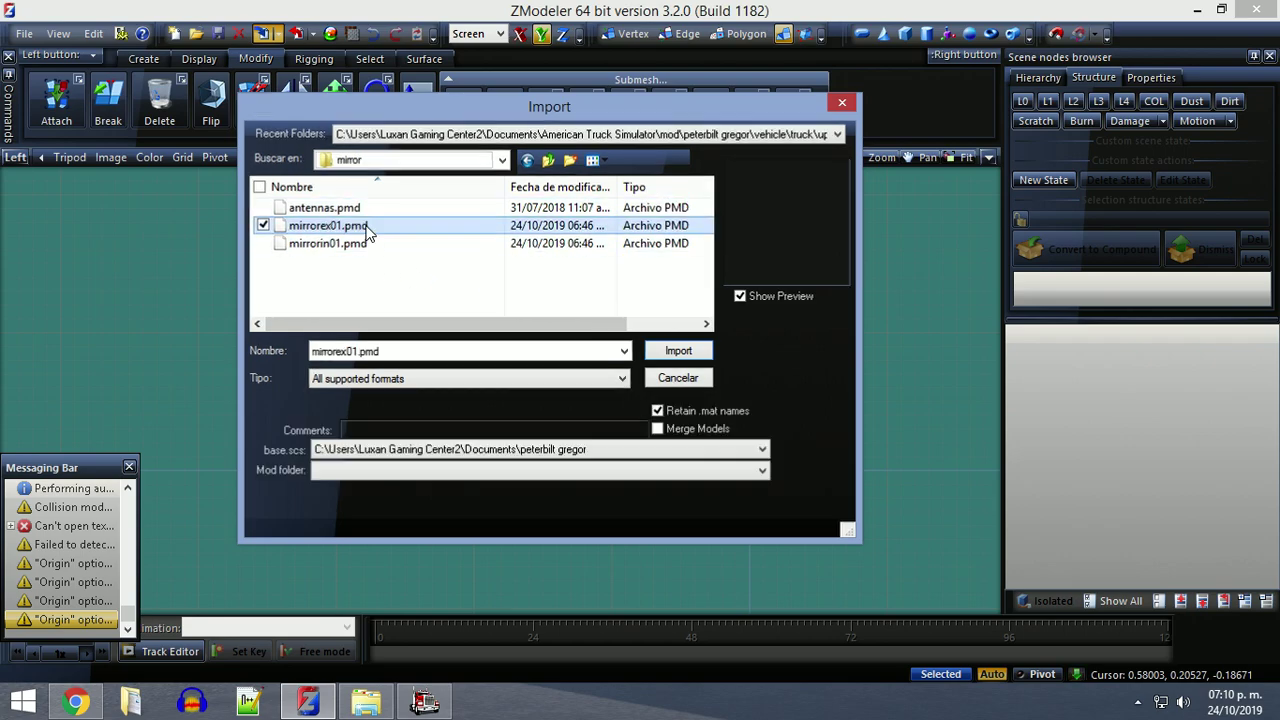
left_click(131, 469)
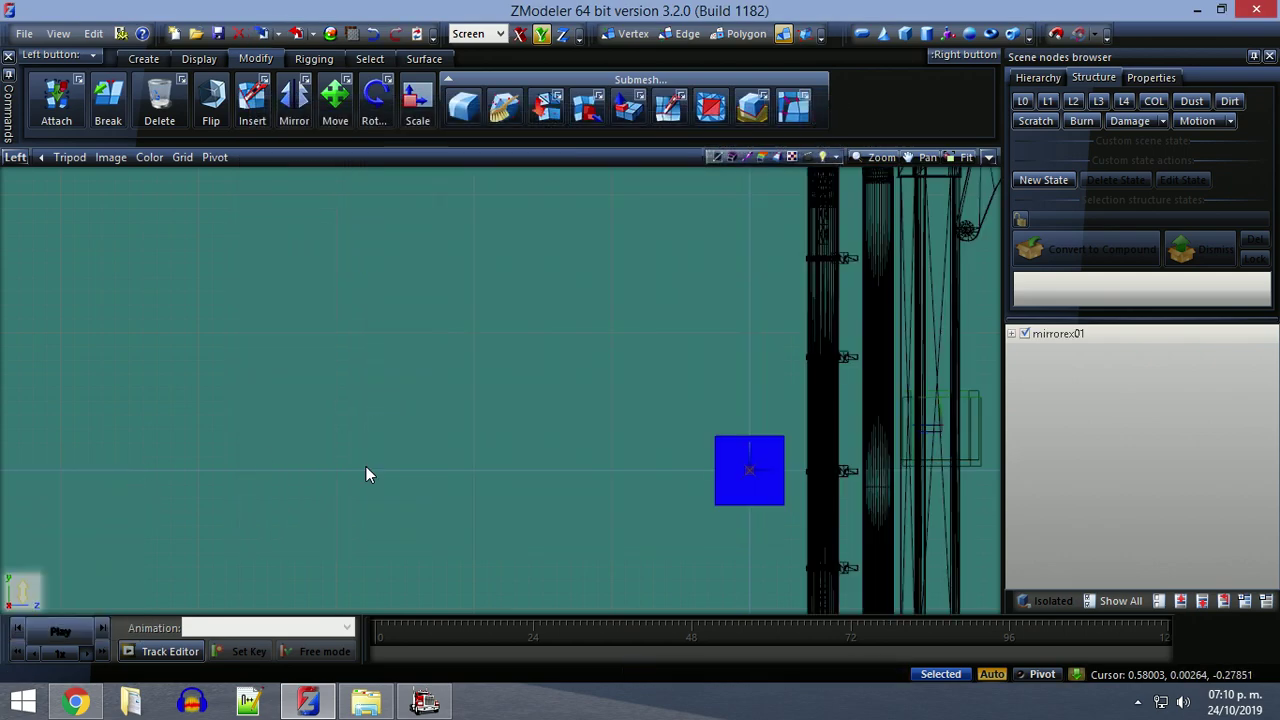
Move the square antenna locator of mirrorex01 straight down below the mirror bracket plate in the Left view.
scroll(431, 490, "down", 4)
scroll(543, 349, "up", 2)
scroll(594, 266, "up", 4)
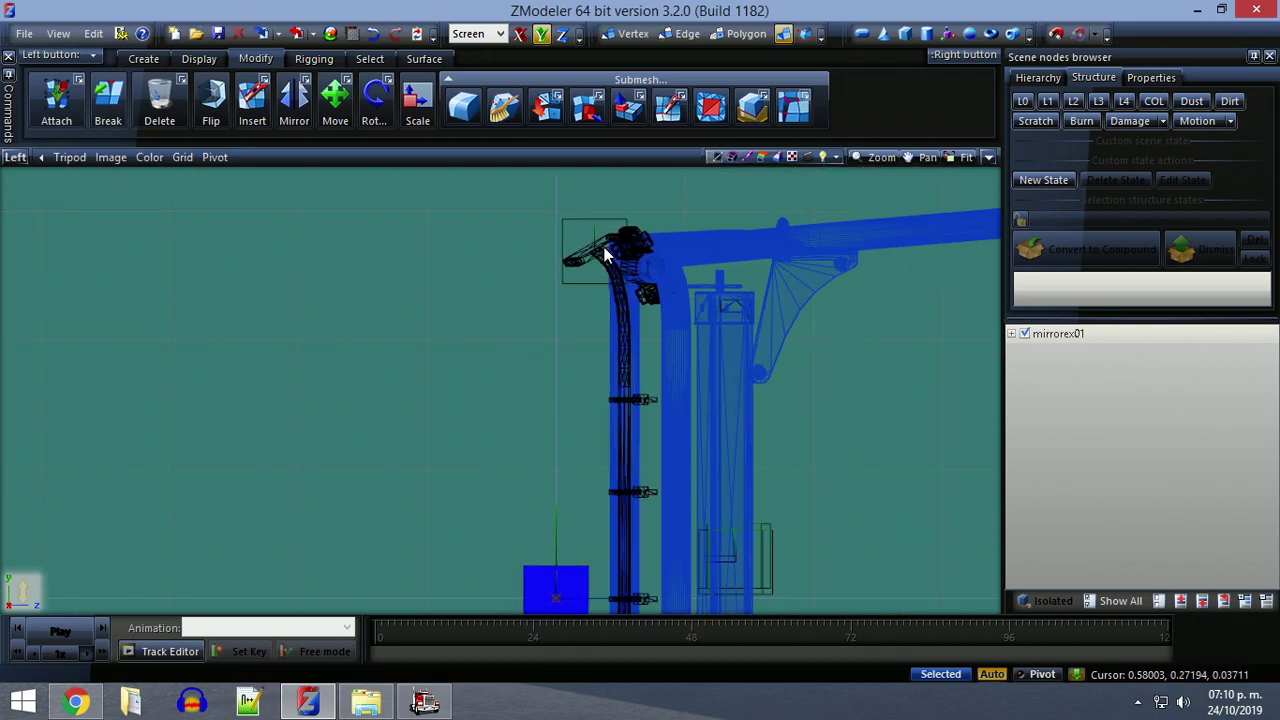
scroll(588, 275, "up", 3)
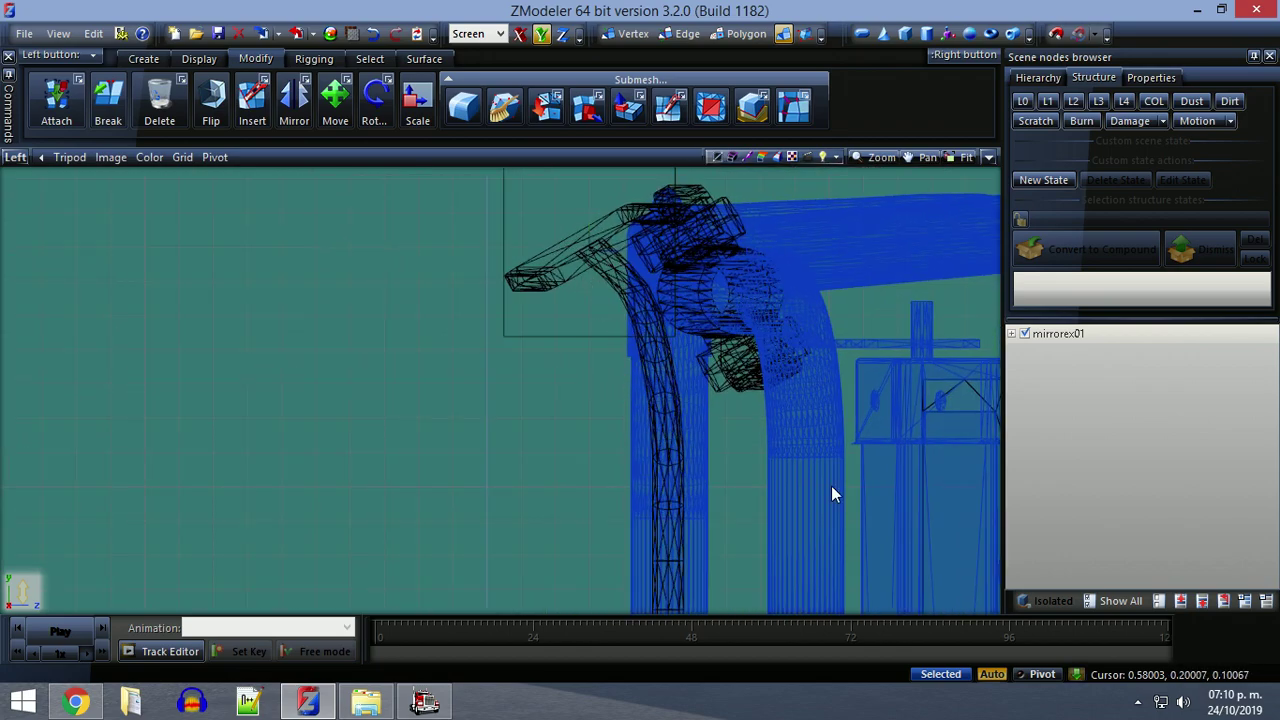
scroll(570, 212, "down", 2)
left_click(570, 212)
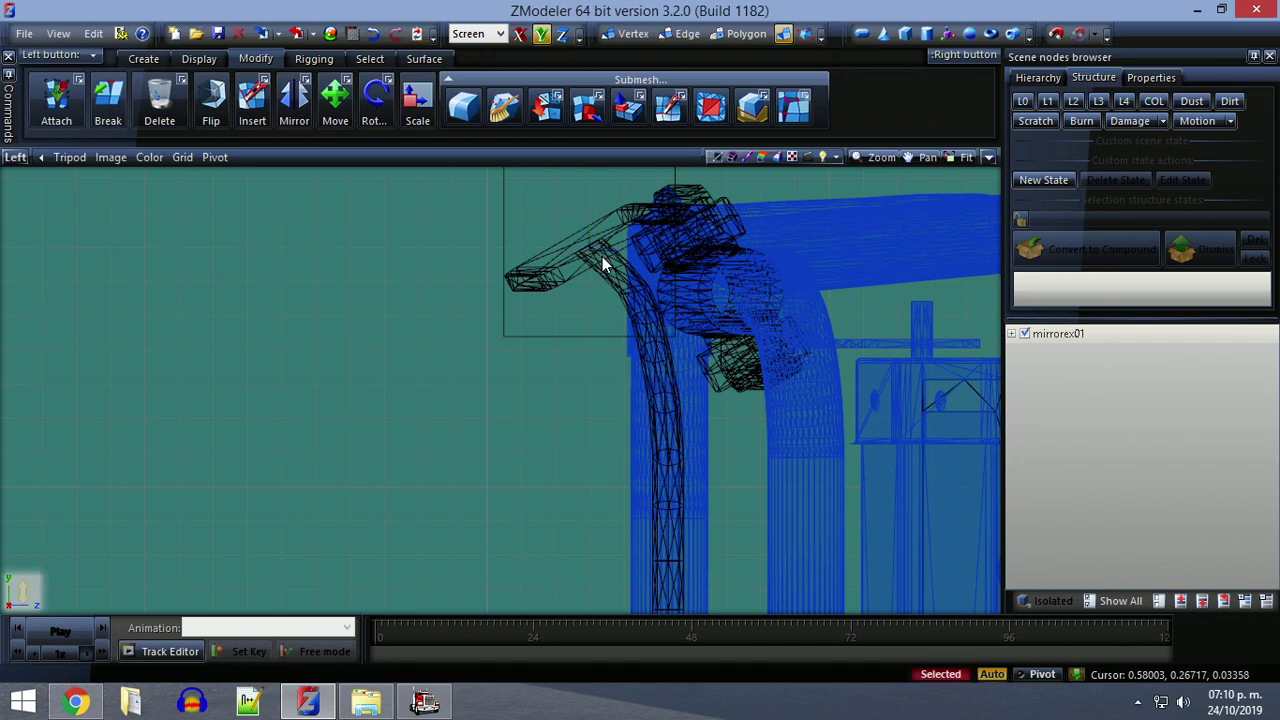
left_click(334, 112)
left_click_drag(452, 226, 435, 296)
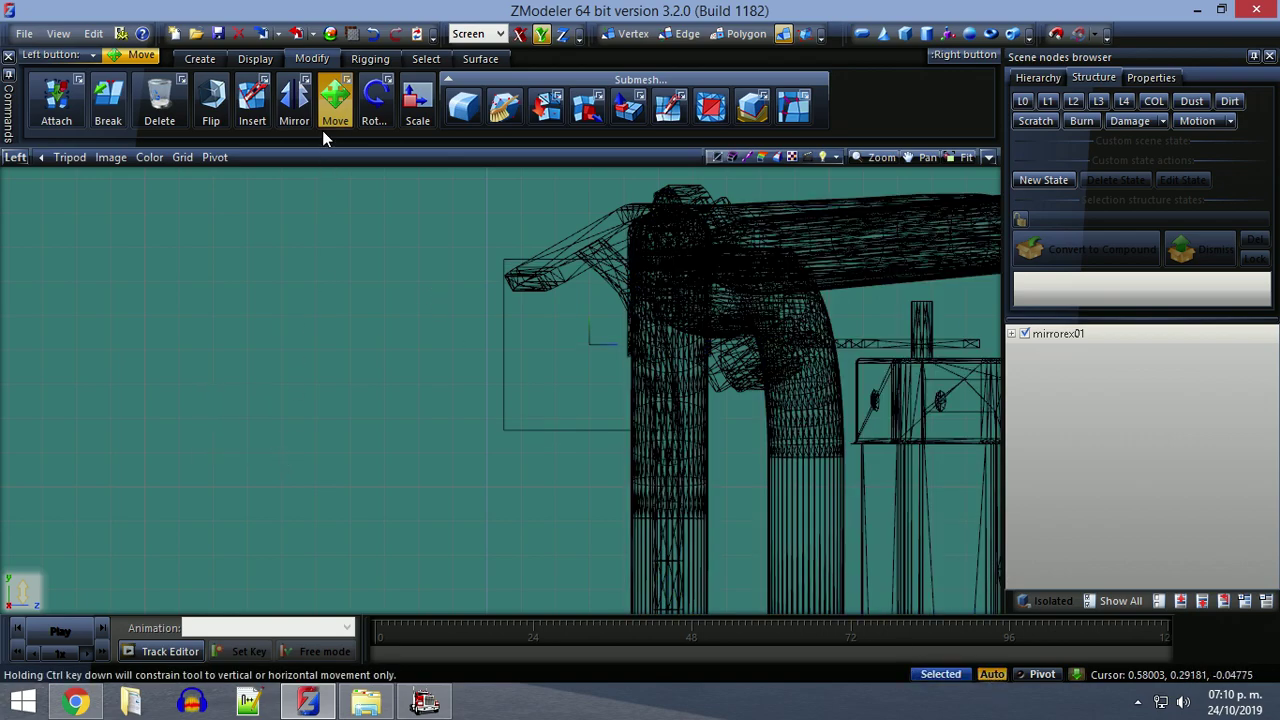
Export the adjusted exterior mirror model over the existing mirrorex01.pmd in the peterbilt 379 upgrade mirror folder.
left_click(296, 33)
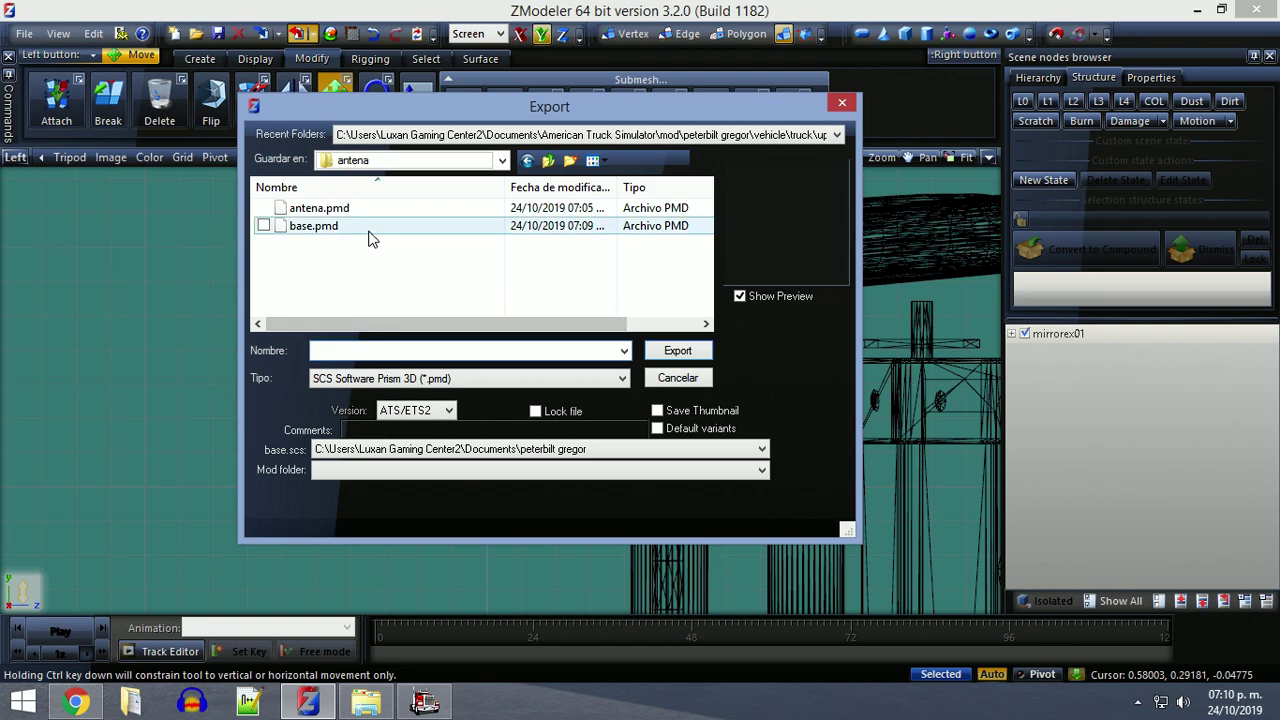
left_click(462, 162)
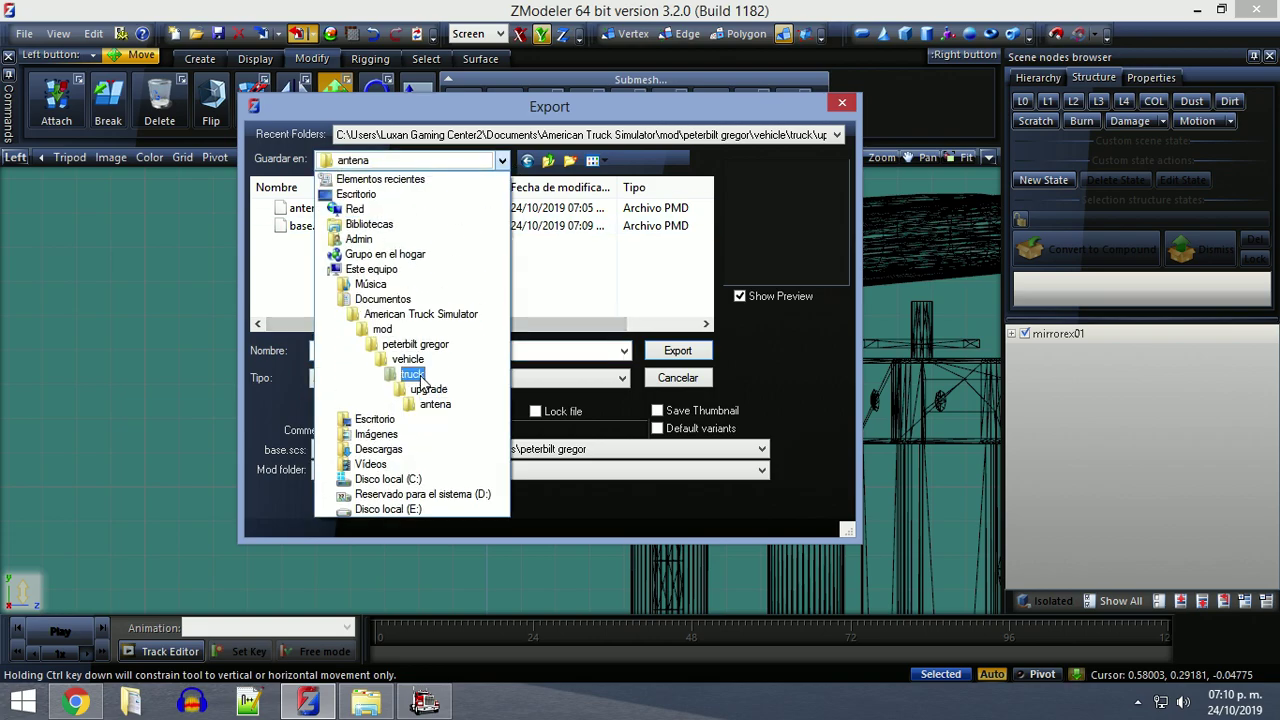
left_click(418, 376)
double_click(372, 208)
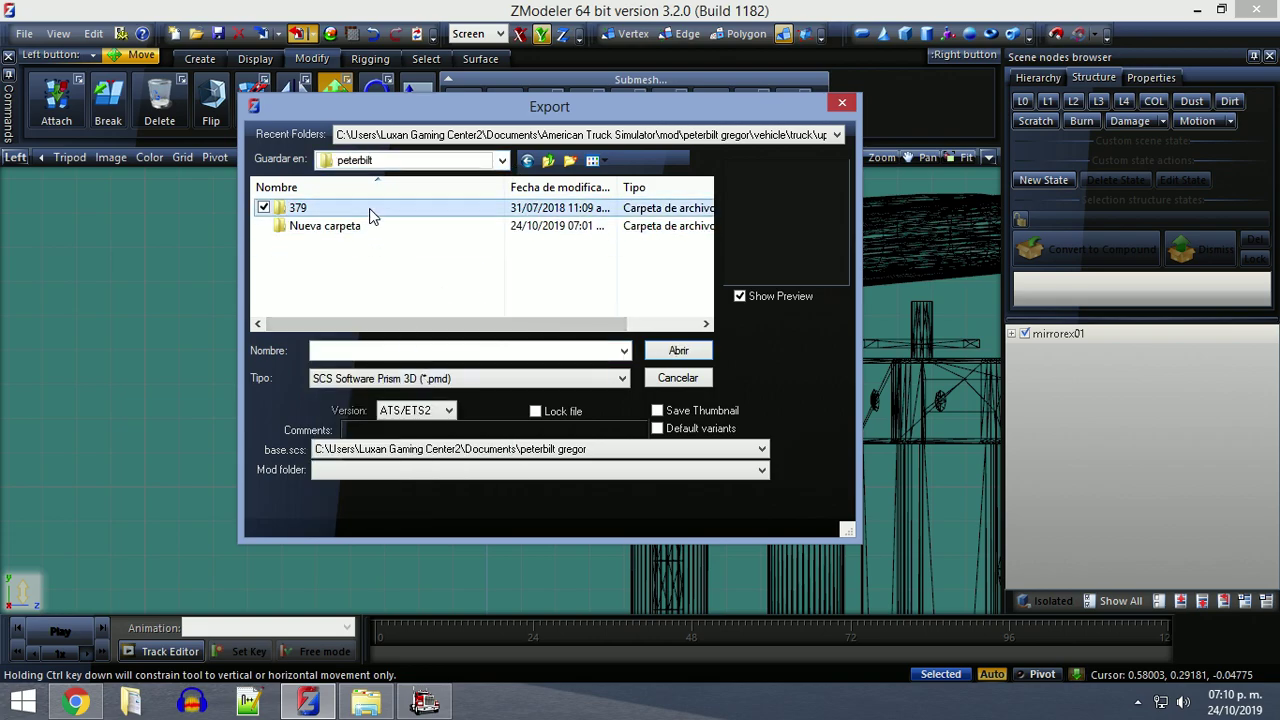
double_click(371, 207)
double_click(347, 258)
scroll(347, 258, "down", 3)
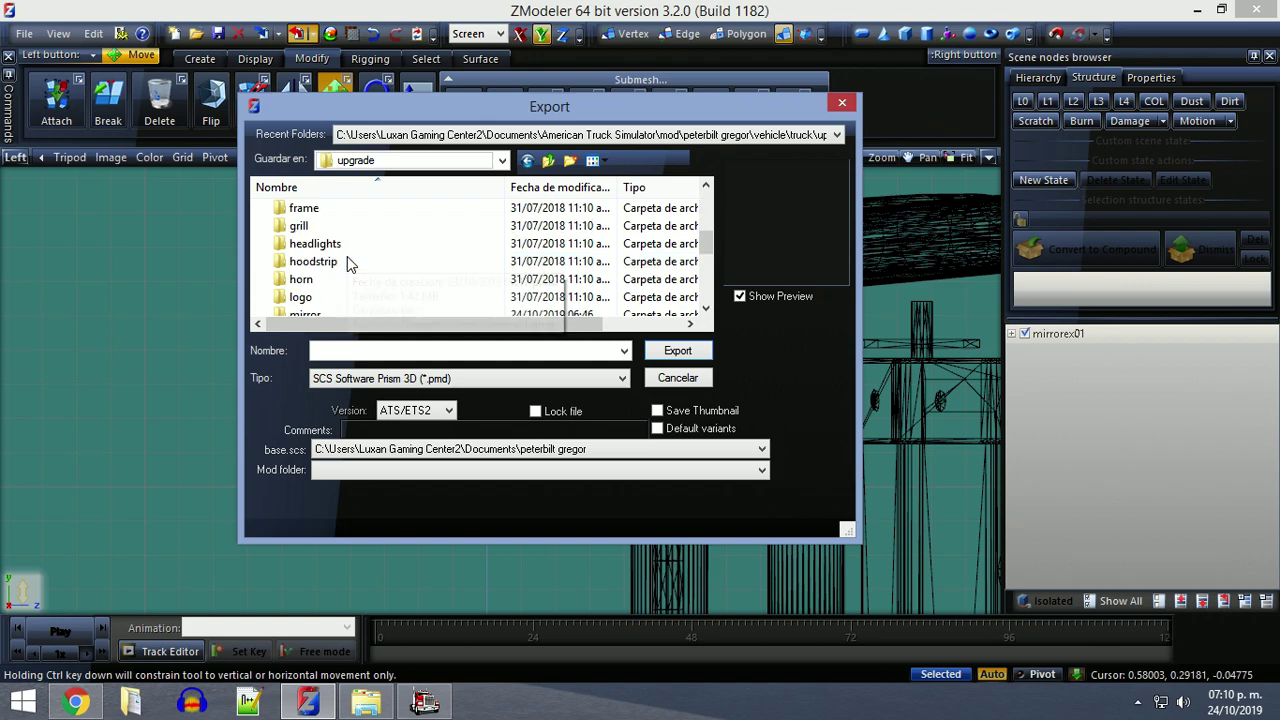
scroll(347, 258, "down", 2)
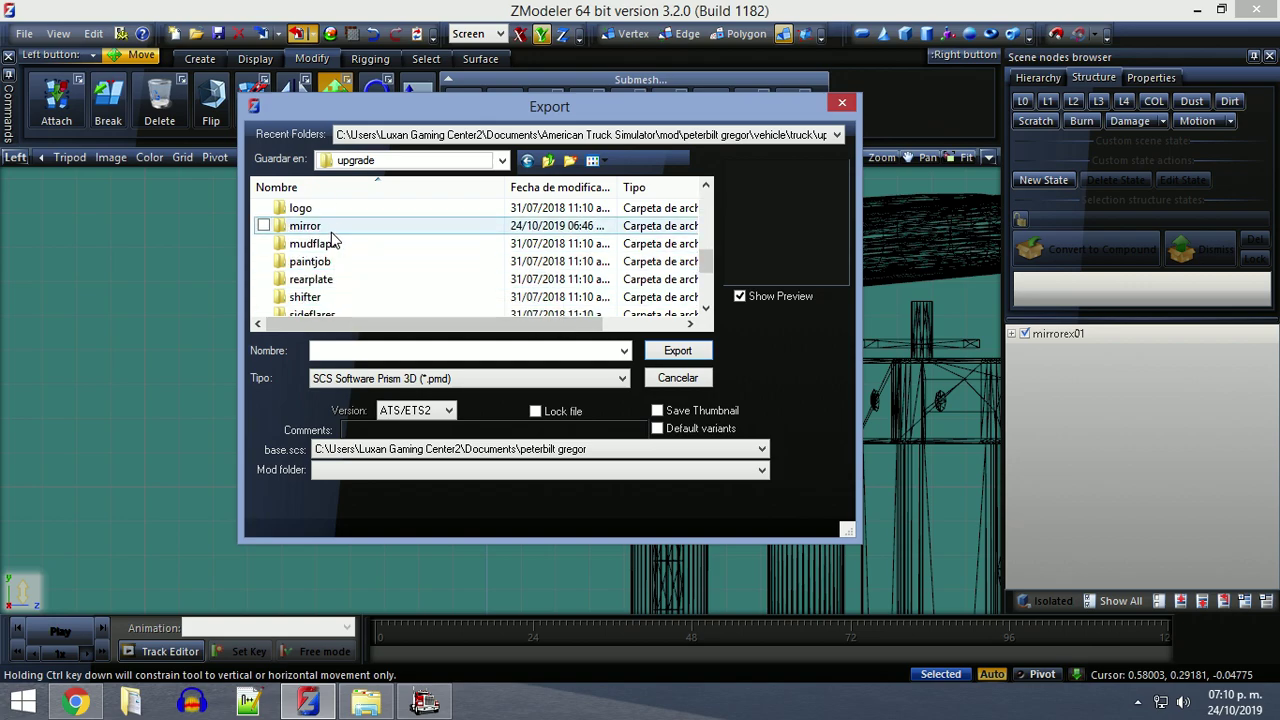
double_click(338, 226)
left_click(340, 226)
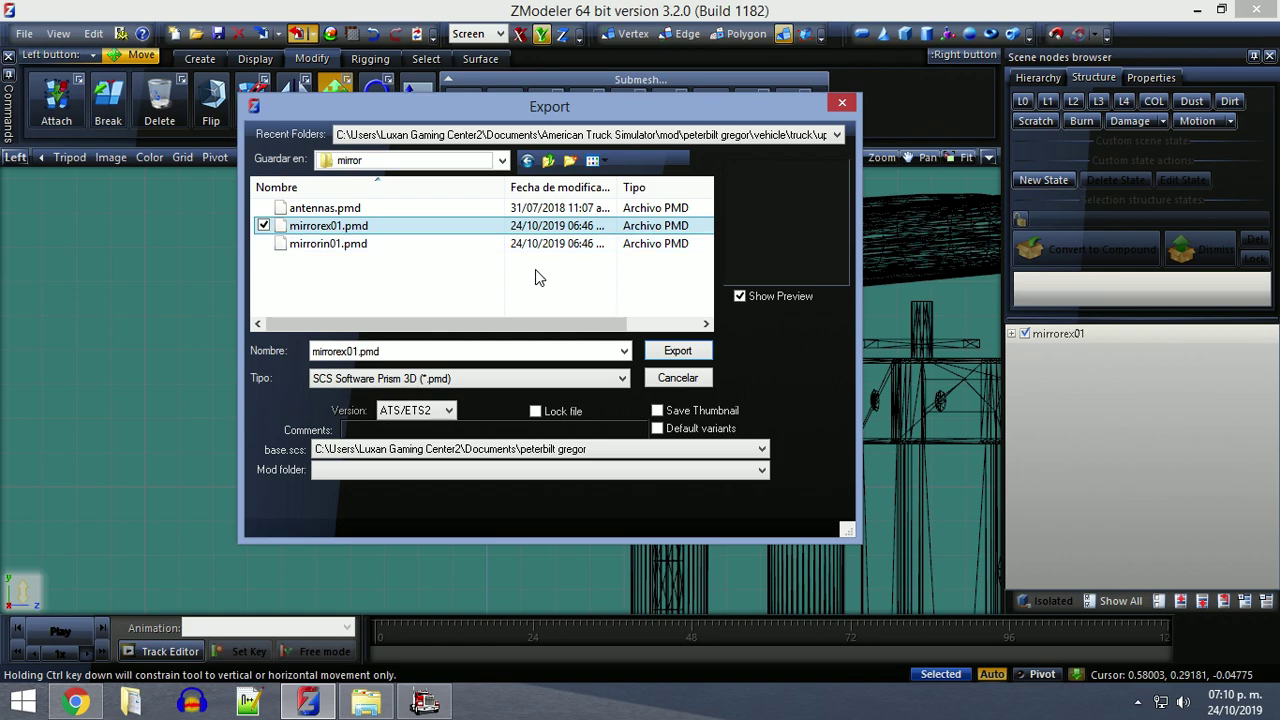
left_click(652, 352)
left_click(690, 355)
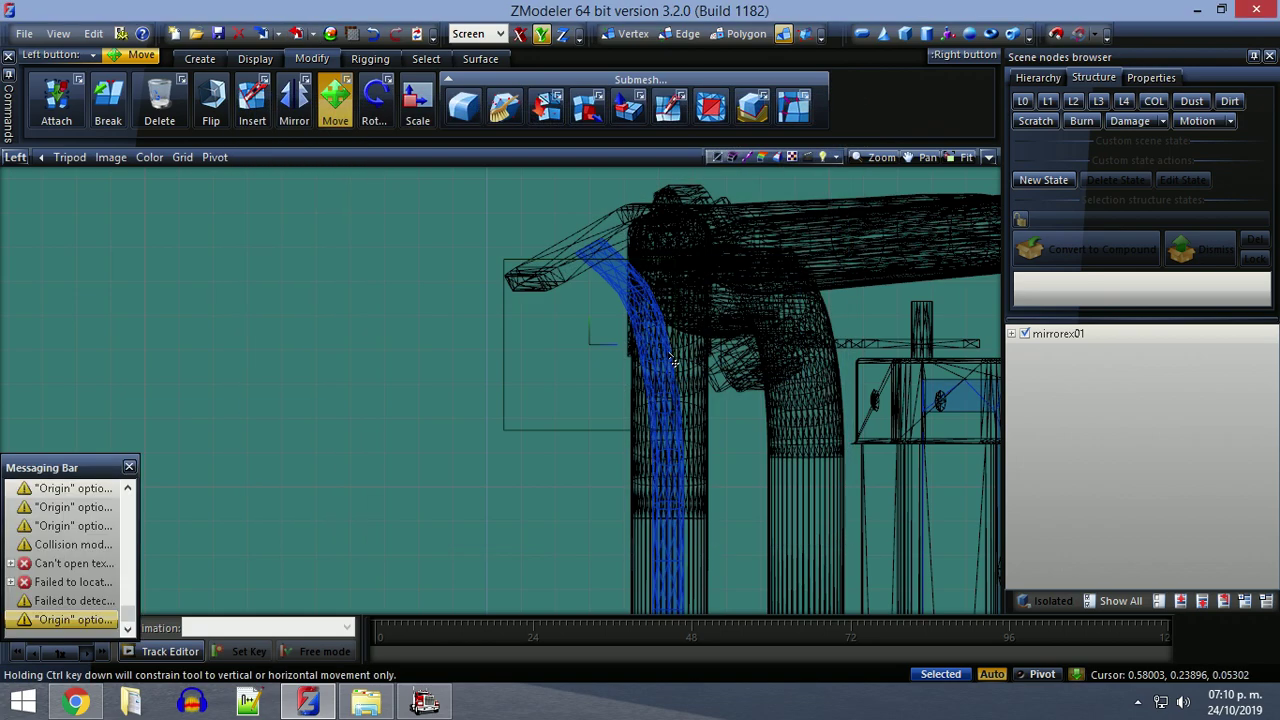
Start another new scene and import mirrorin01.pmd from the same mirror folder.
left_click(175, 37)
left_click(676, 398)
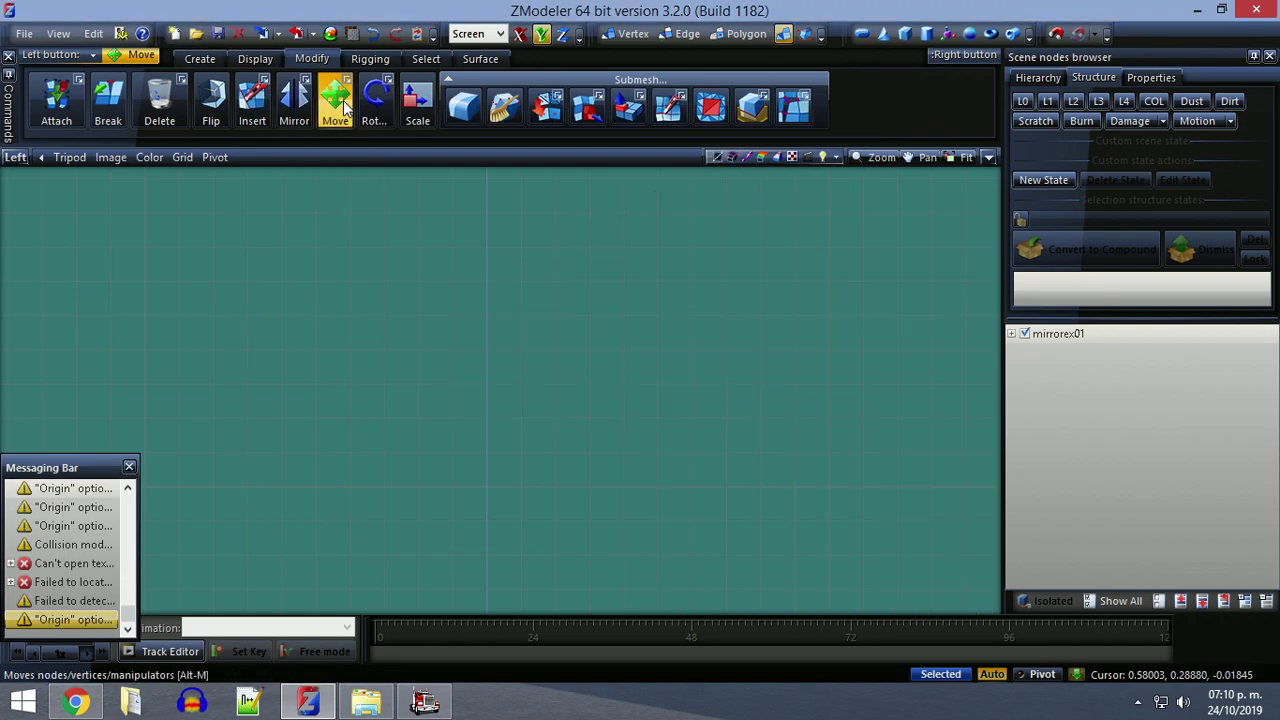
left_click(262, 36)
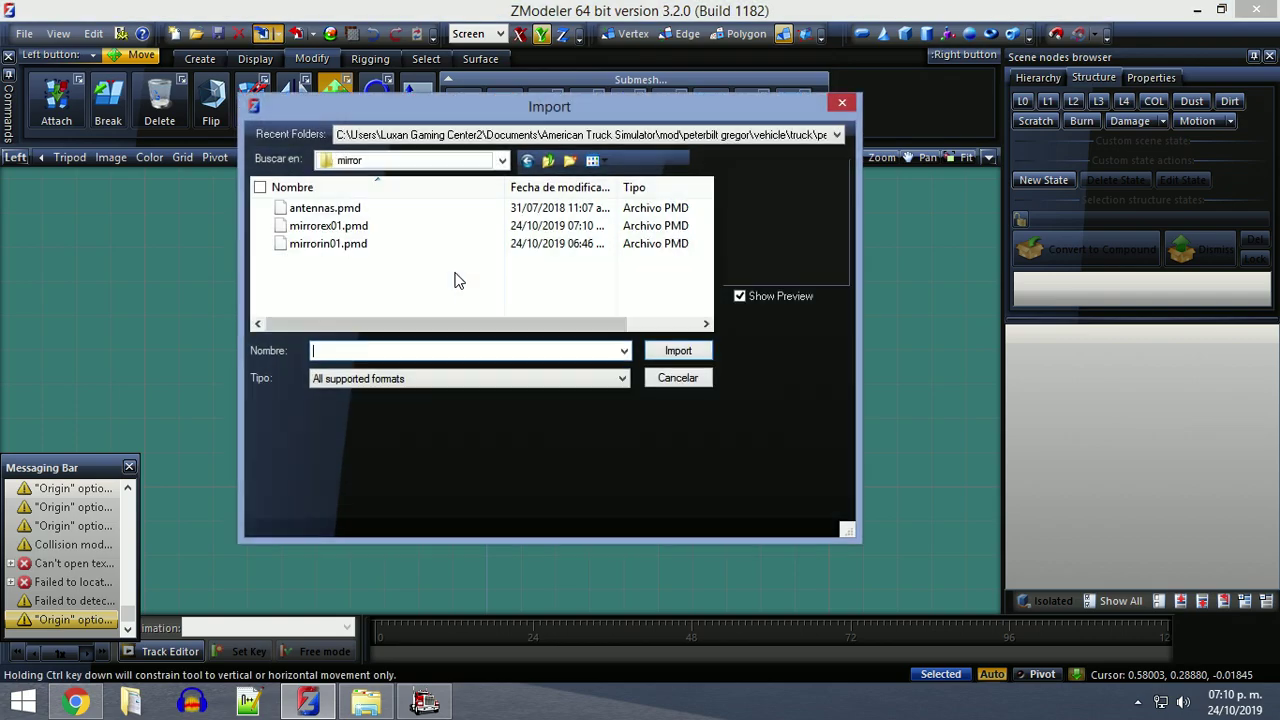
double_click(394, 250)
middle_click_drag(565, 443, 537, 517)
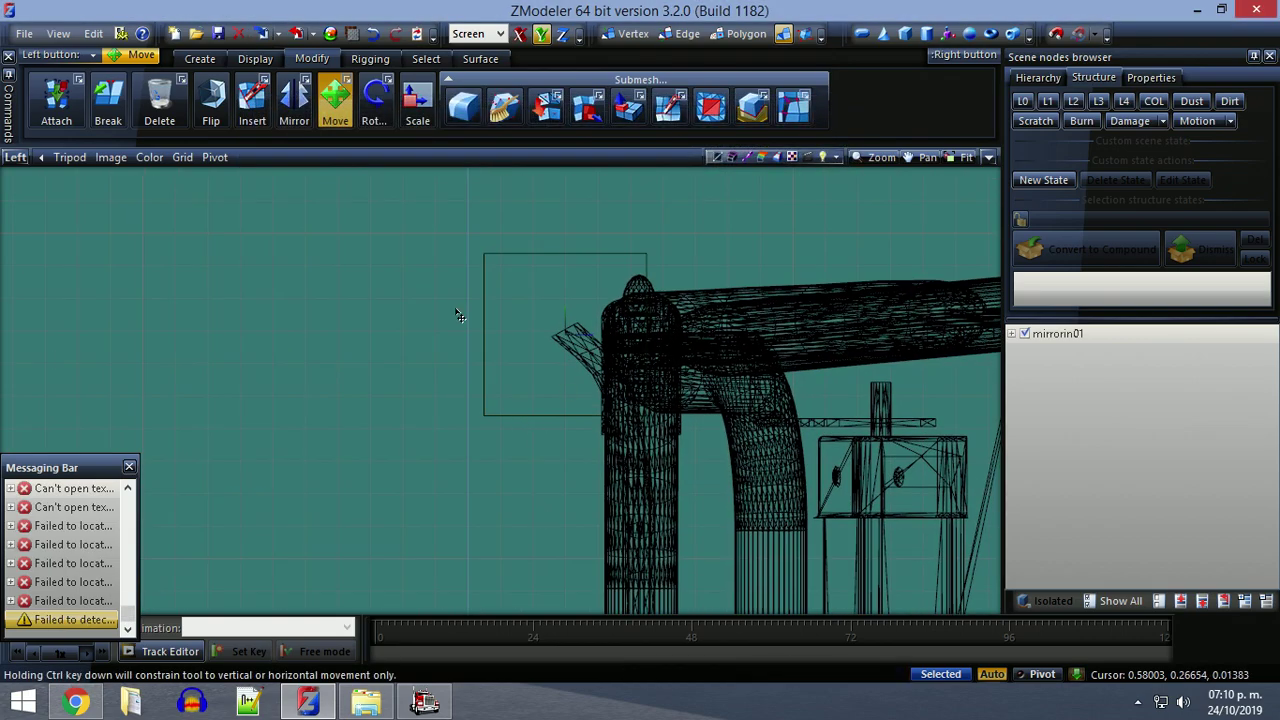
Move the square antenna locator of mirrorin01 straight down beside the mirror tube in the Left view.
left_click(371, 33)
left_click(371, 33)
left_click(371, 33)
left_click(371, 33)
left_click(333, 105)
left_click_drag(420, 213, 500, 437)
left_click(335, 100)
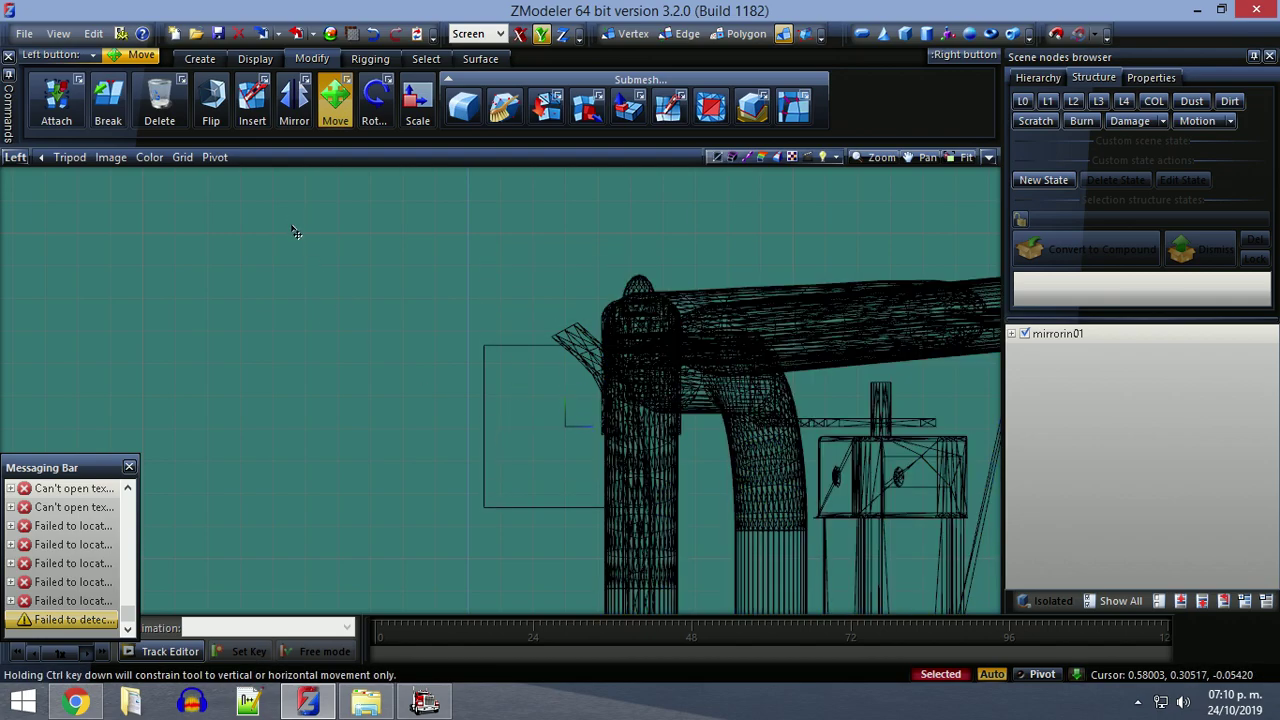
left_click(336, 104)
Export the adjusted interior mirror model over the existing mirrorin01.pmd.
left_click(297, 34)
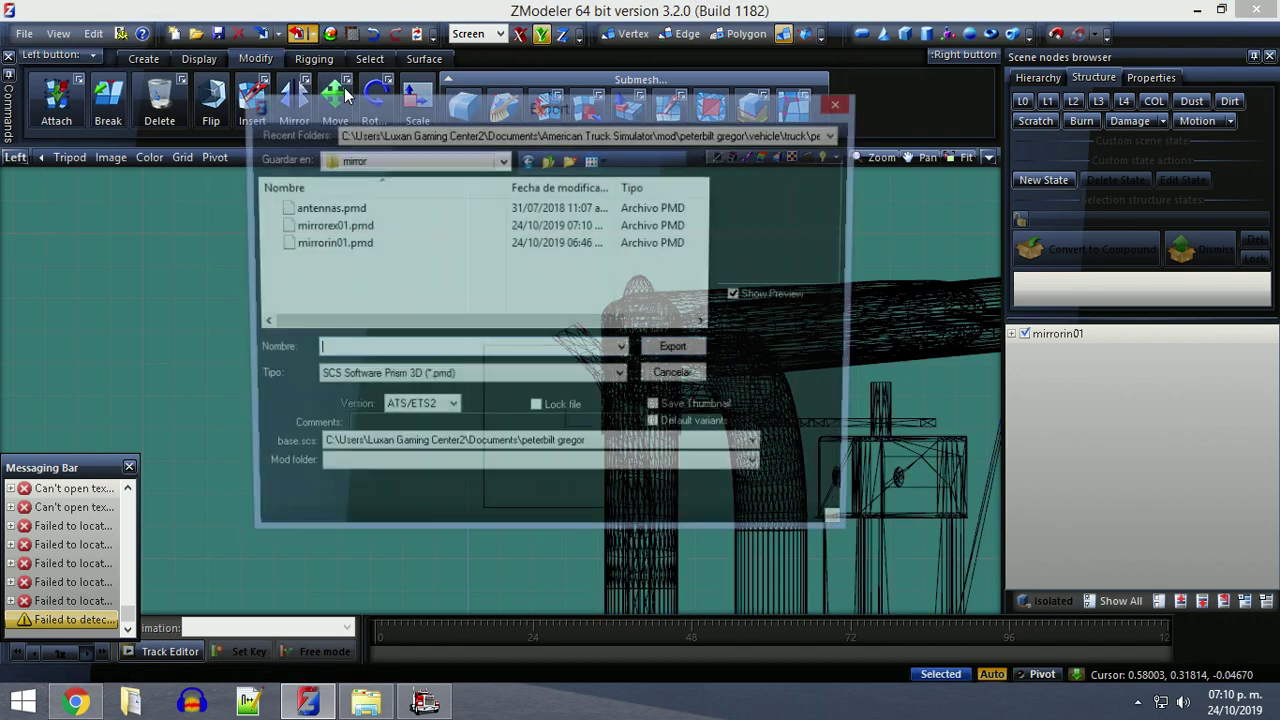
left_click(382, 244)
left_click(684, 352)
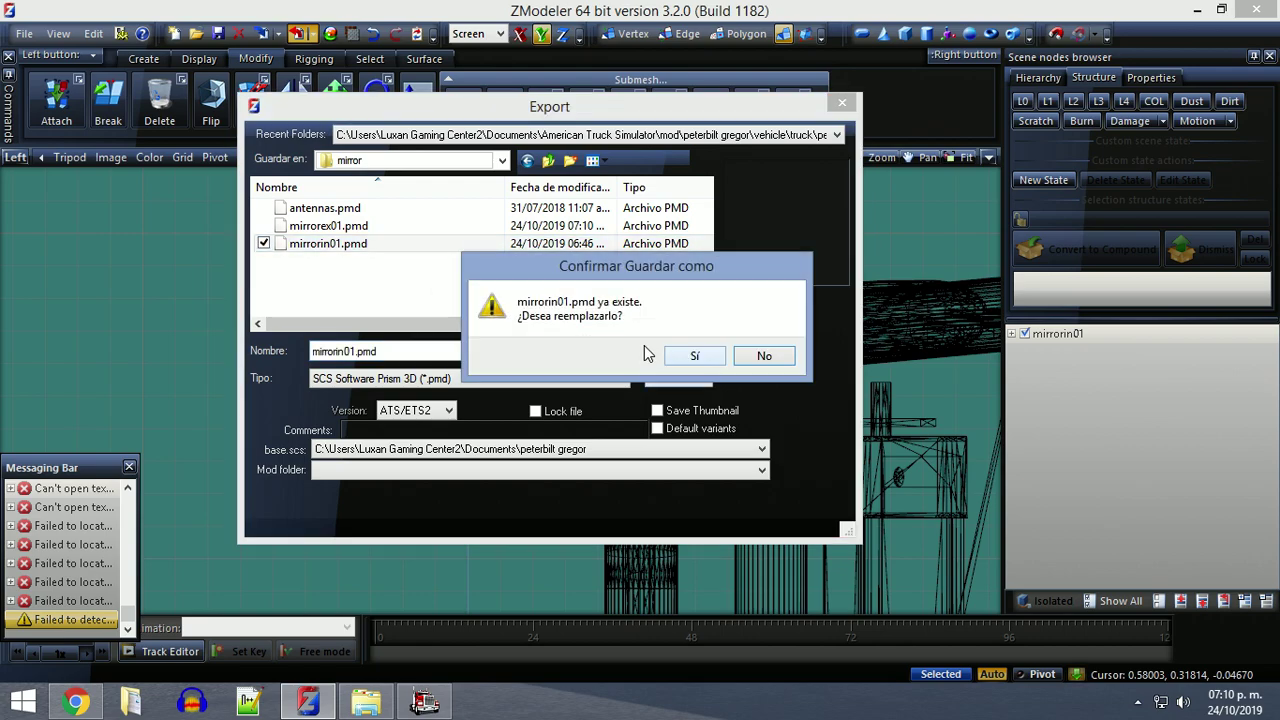
left_click(690, 354)
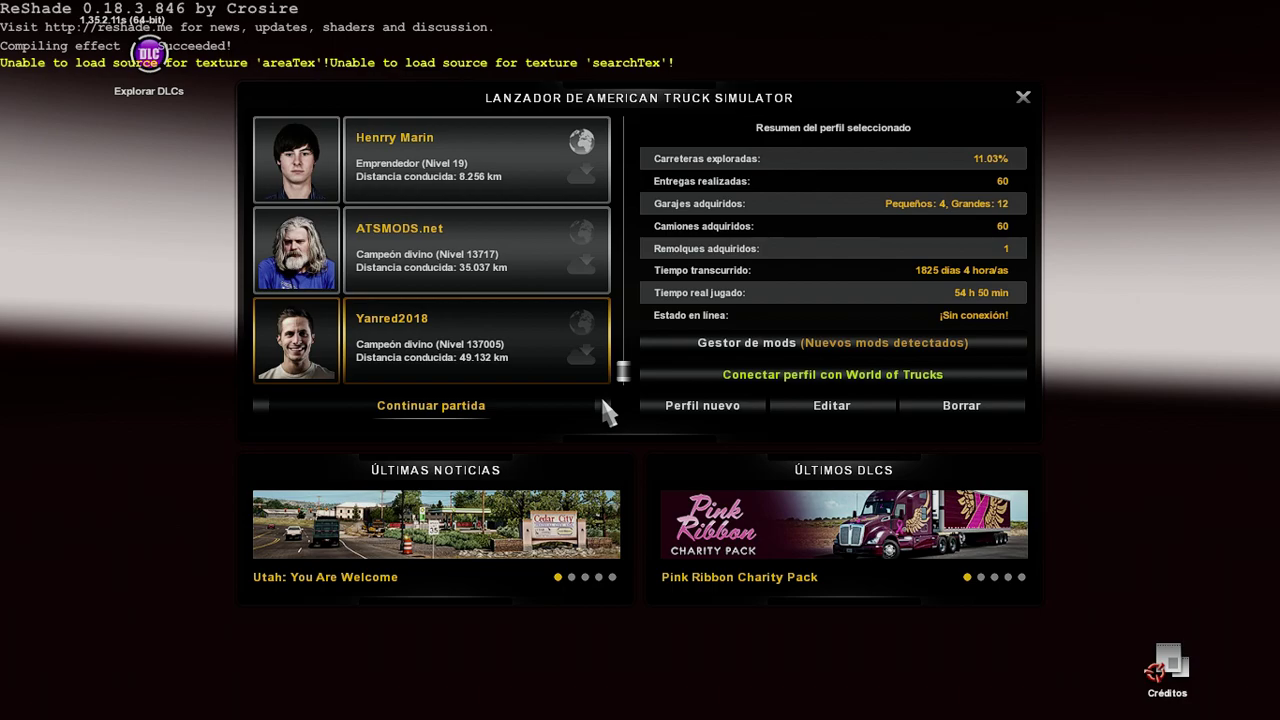
Switch to American Truck Simulator, continue with the selected profile, start driving and inspect both mirror-mounted antennas from outside the truck.
left_click(602, 401)
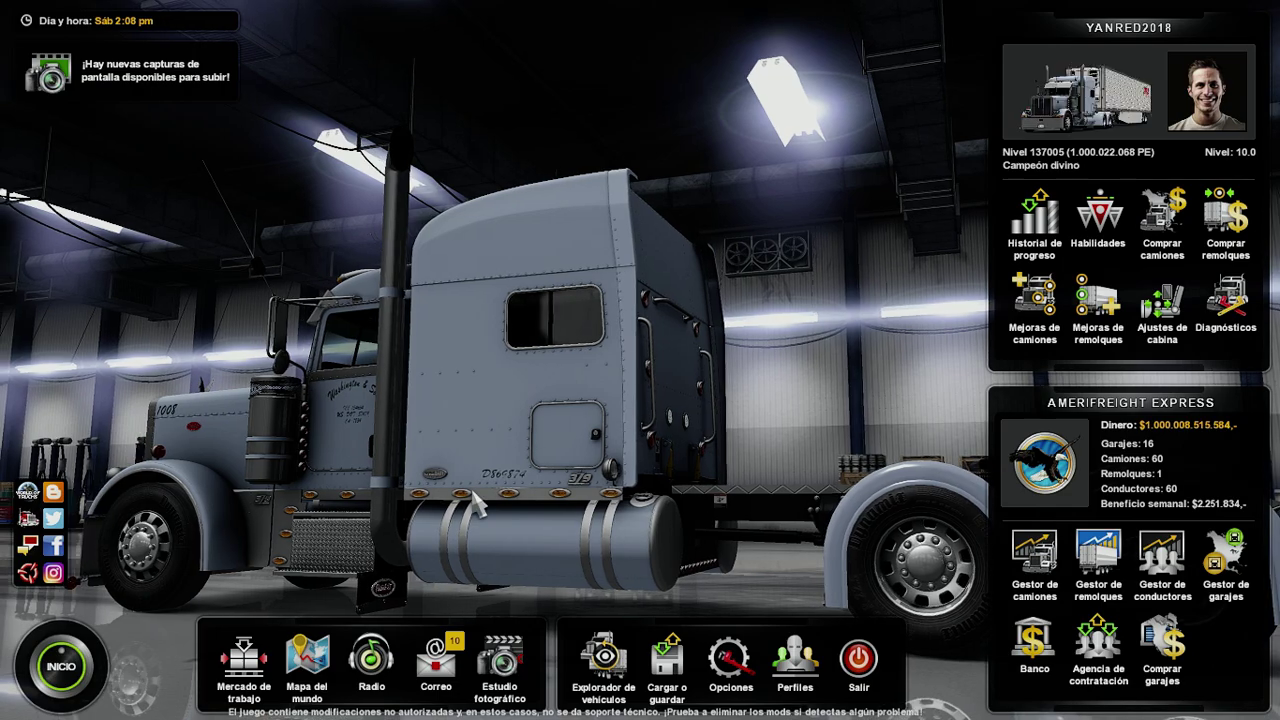
left_click(38, 665)
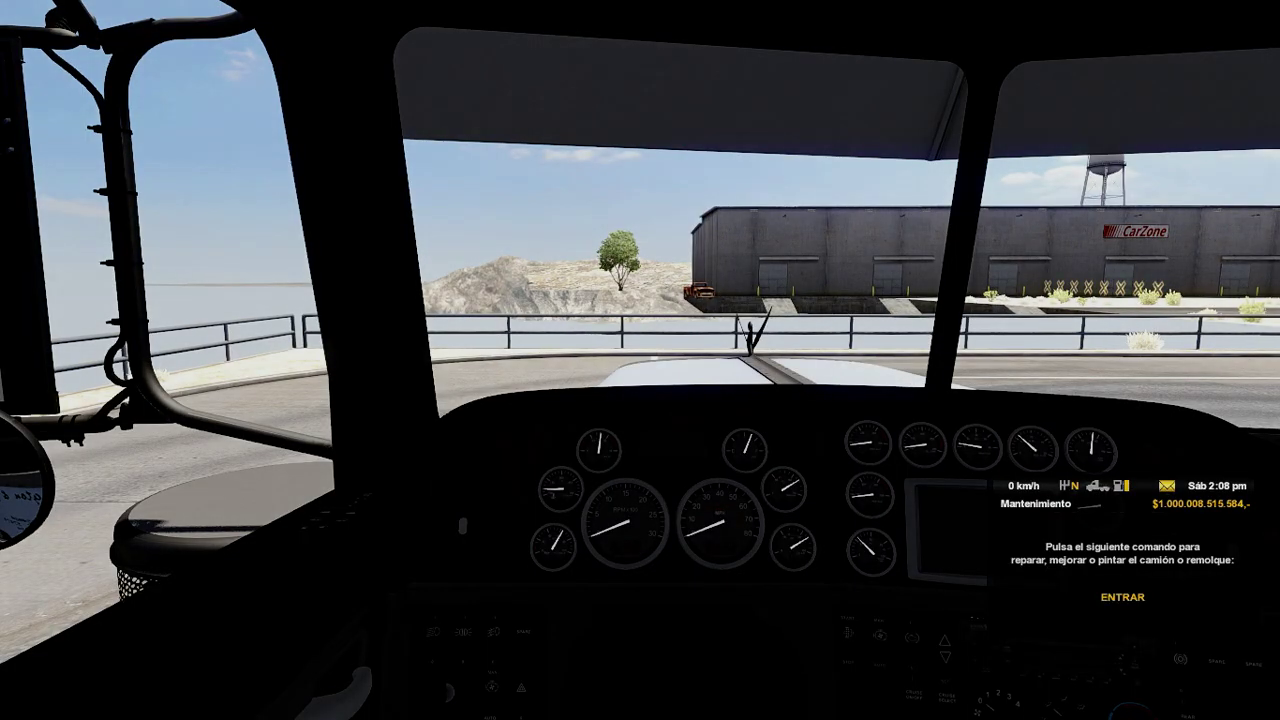
key("2")
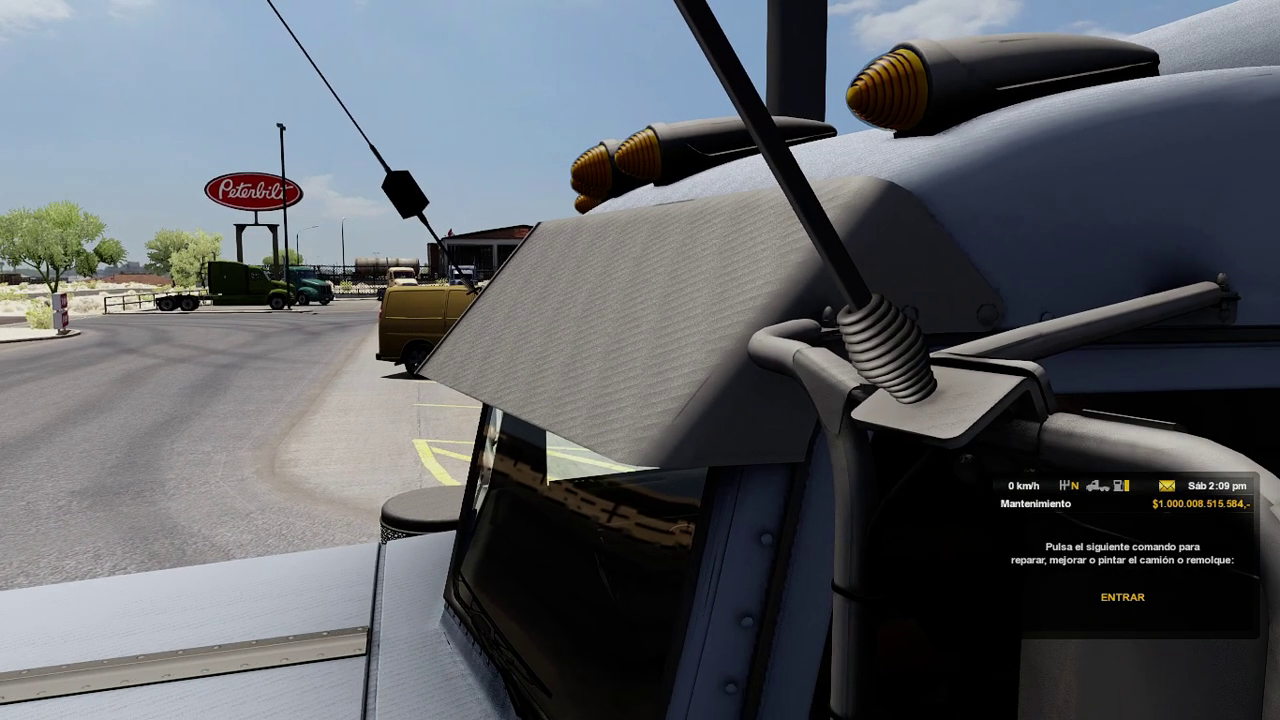
scroll(640, 360, "down", 5)
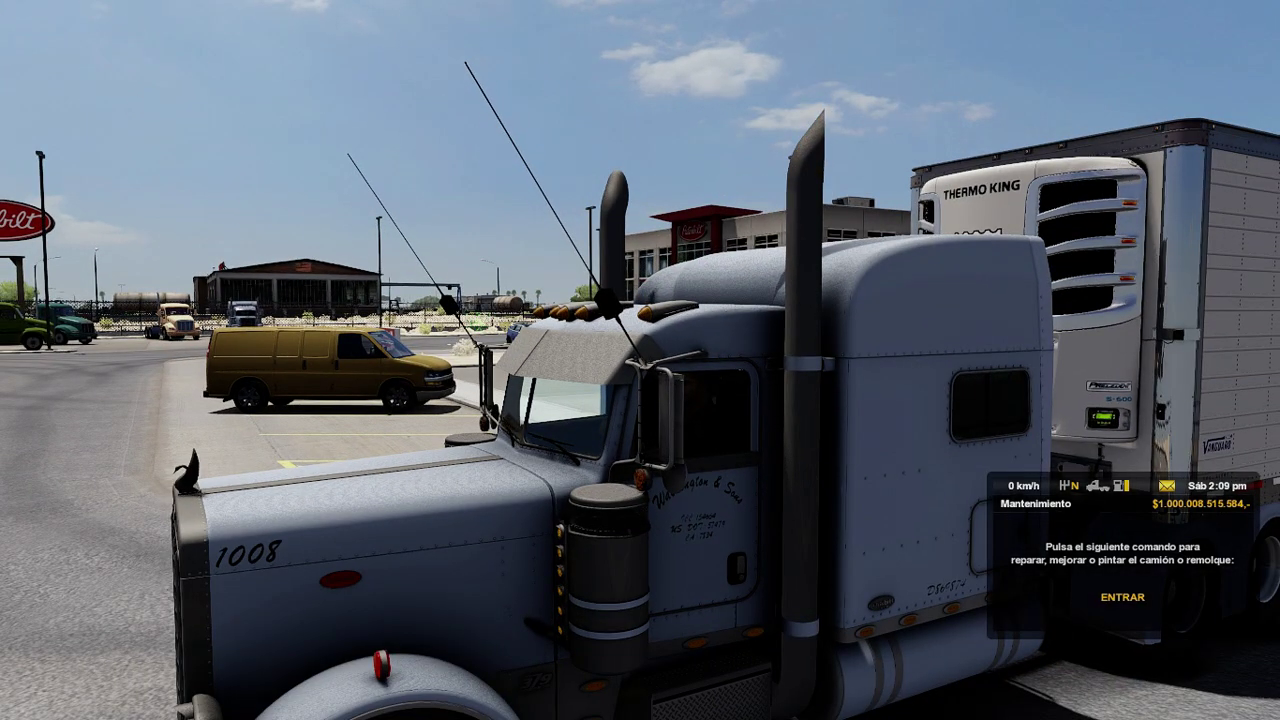
Drive the truck back and forth in the exterior view and examine how both mirror antennas sway.
key("s")
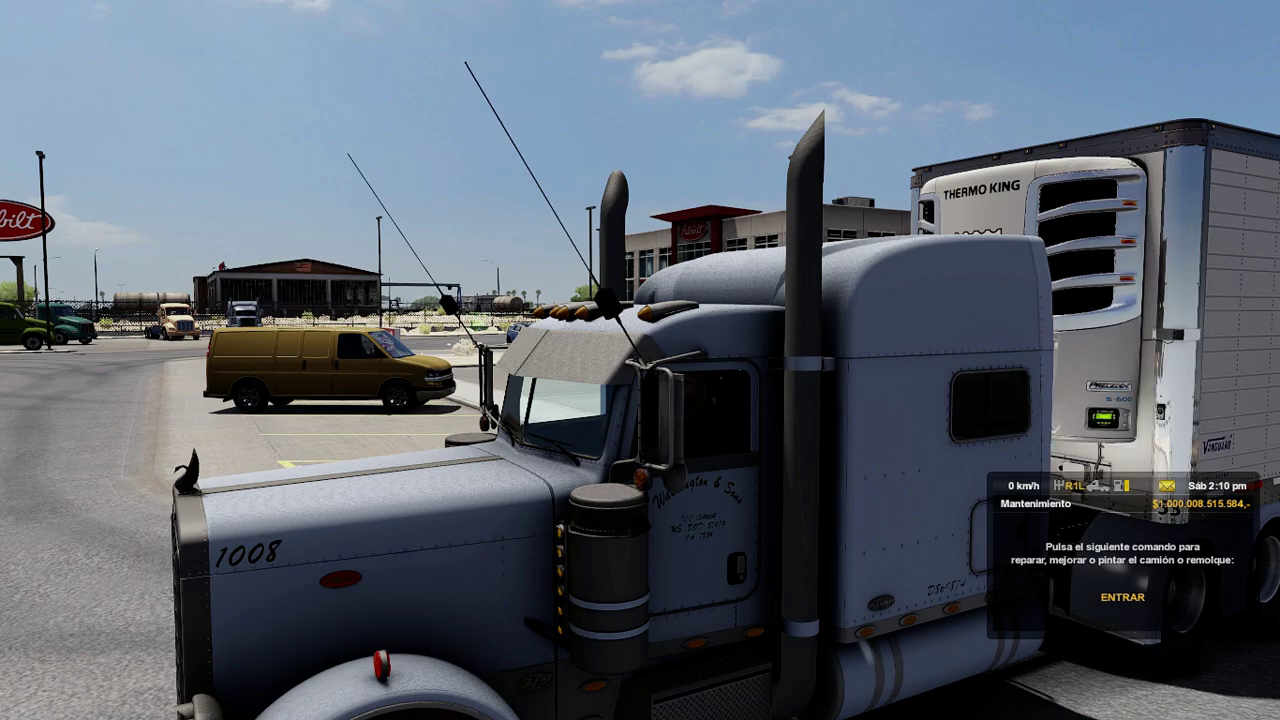
key("s")
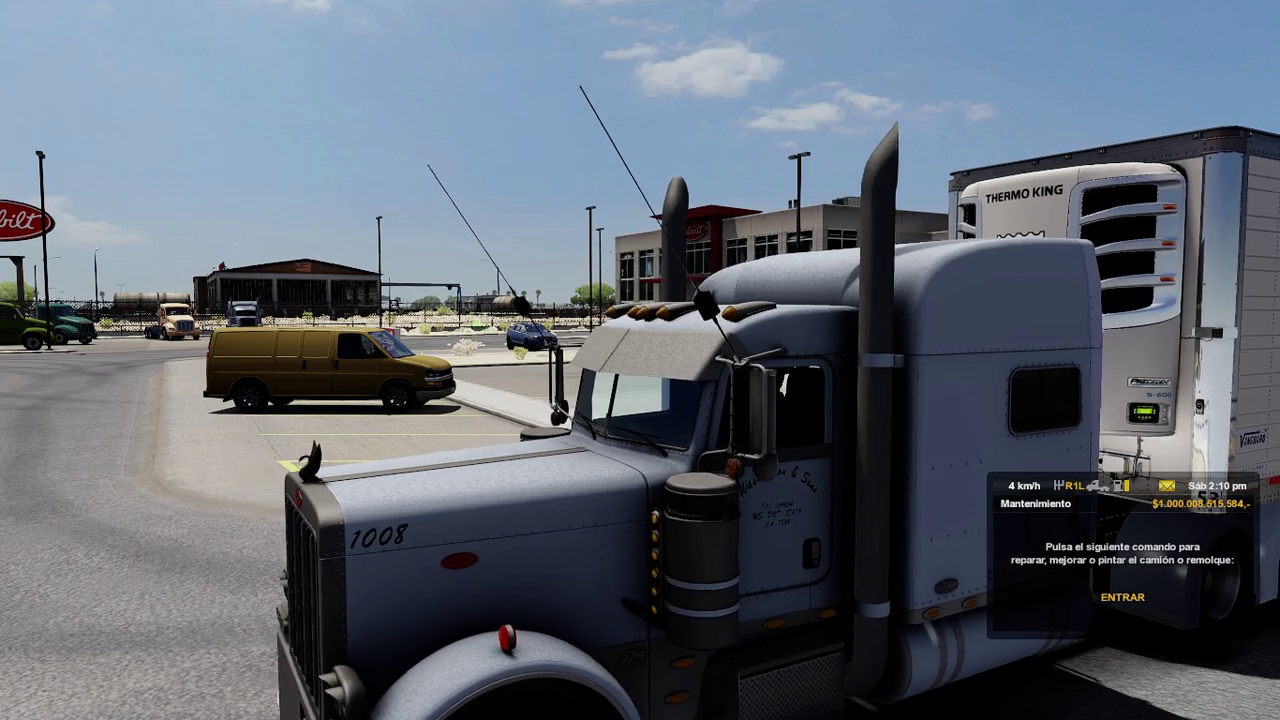
key("shift")
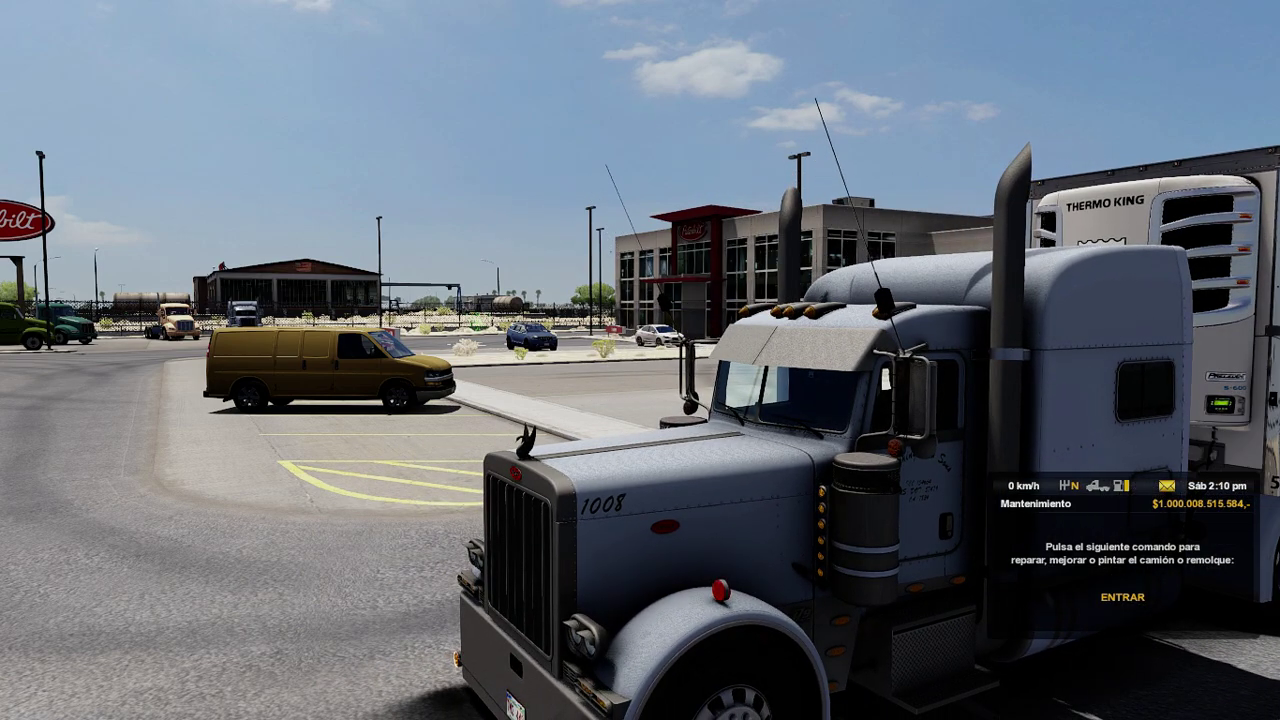
key("w")
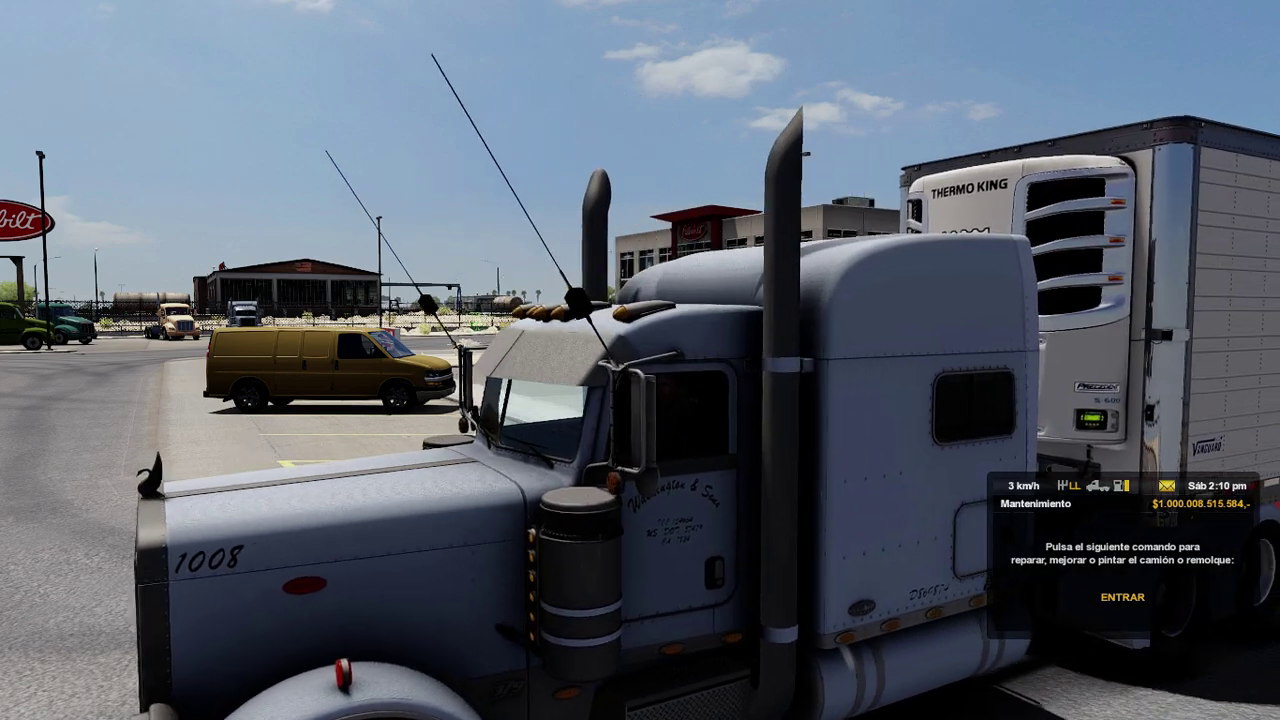
key("s")
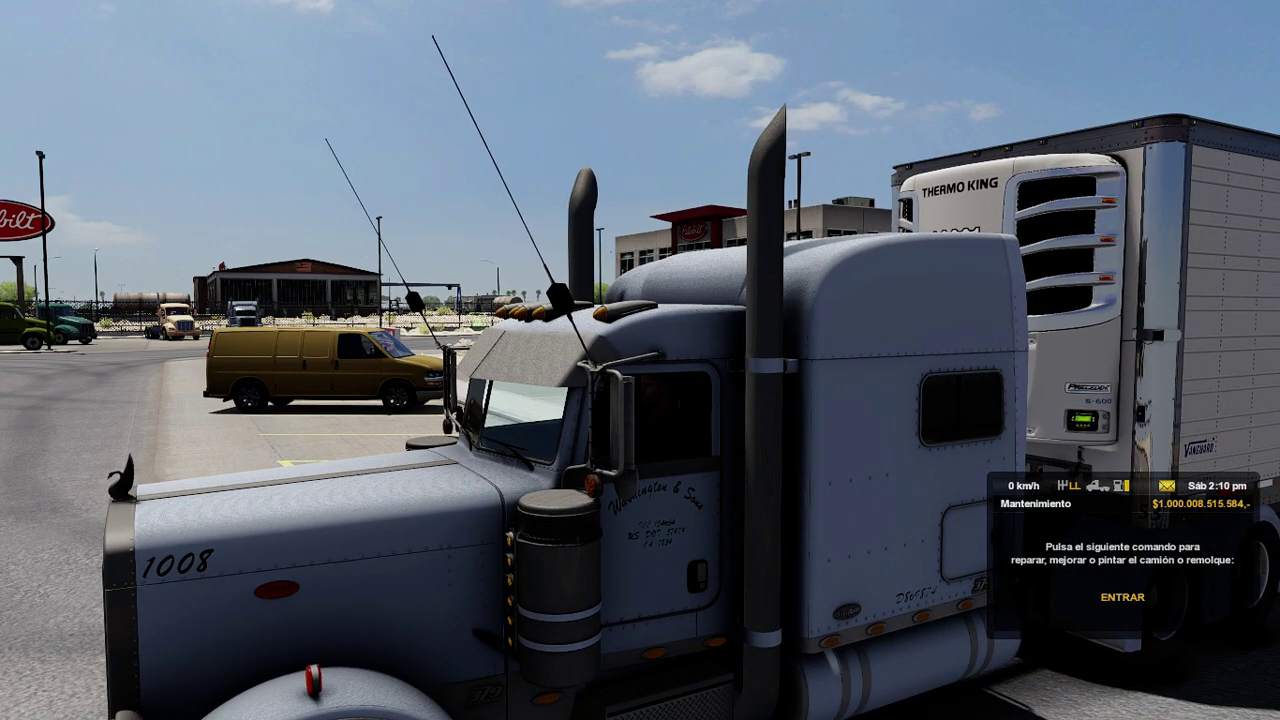
Examine the mirror antenna from inside the cab while driving back and forth, and return to the exterior view.
key("1")
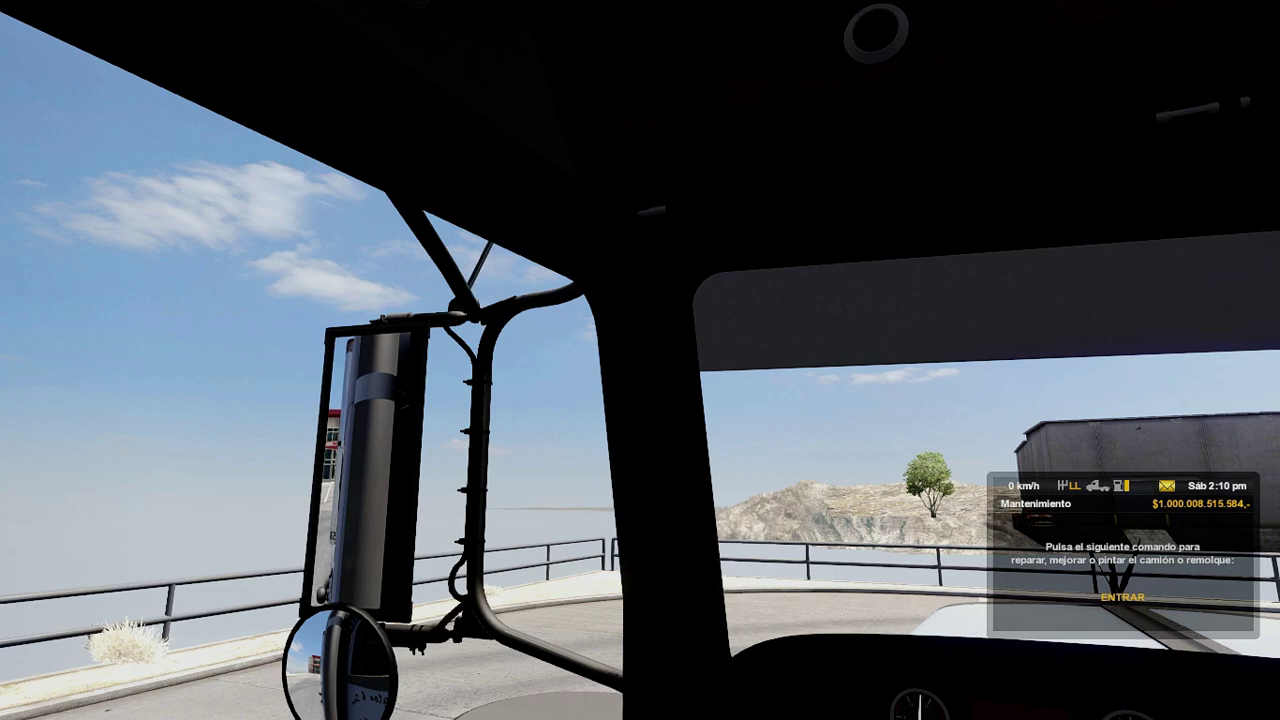
key("ctrl")
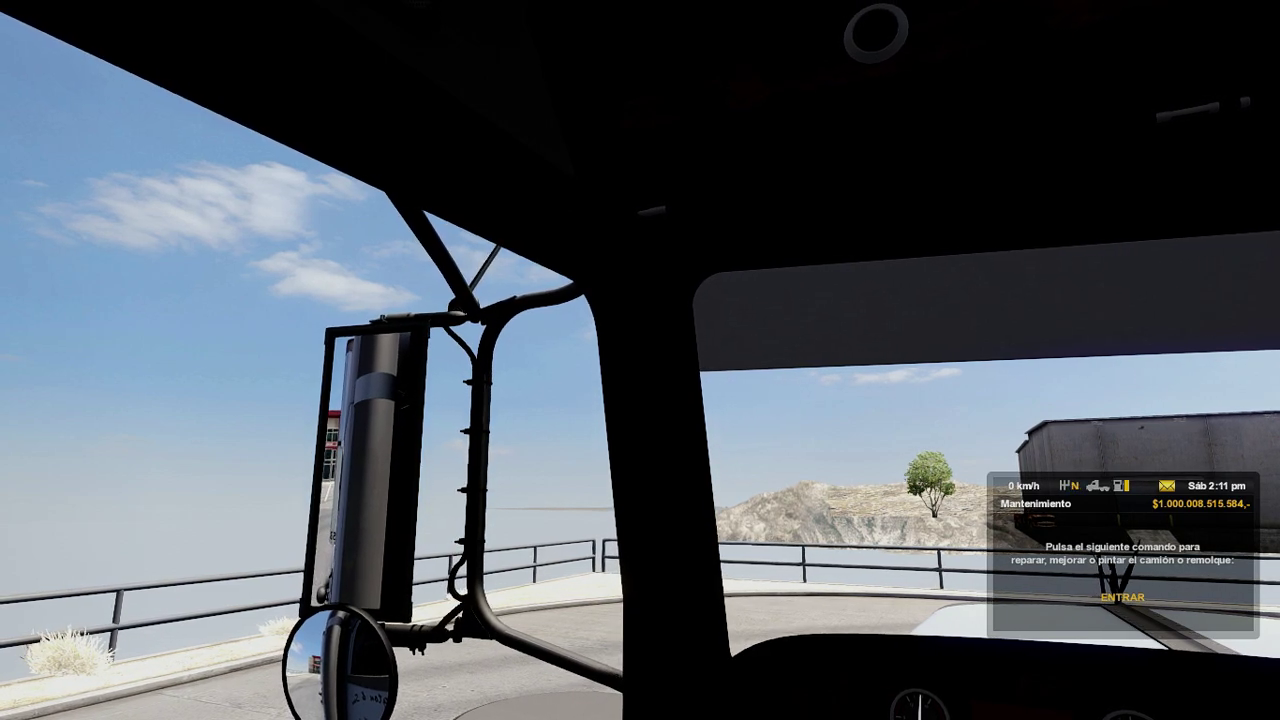
key("w")
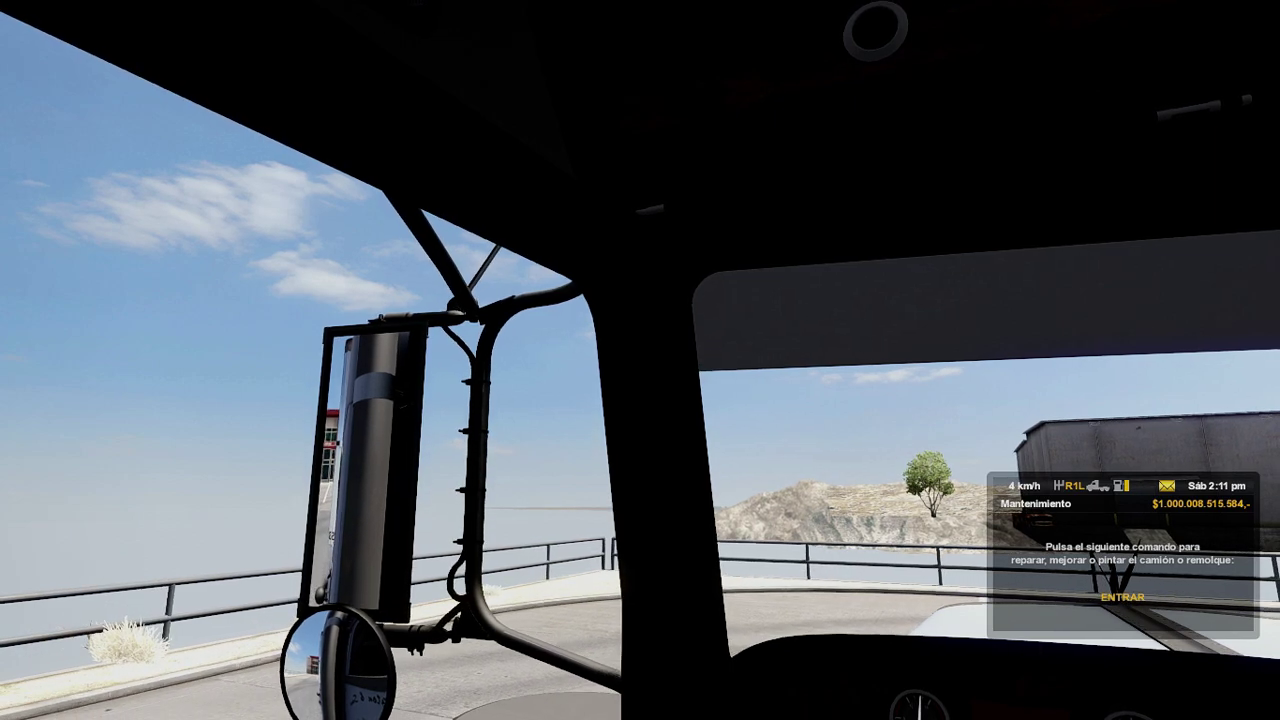
key("s")
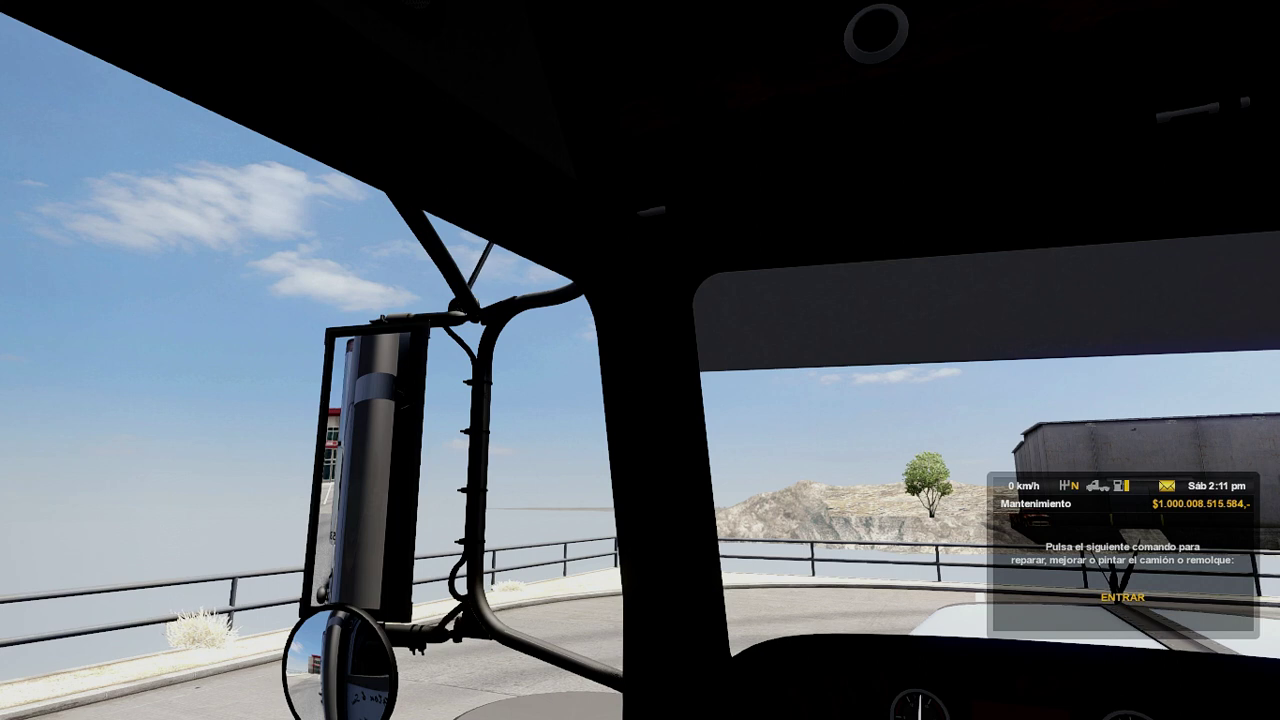
key("2")
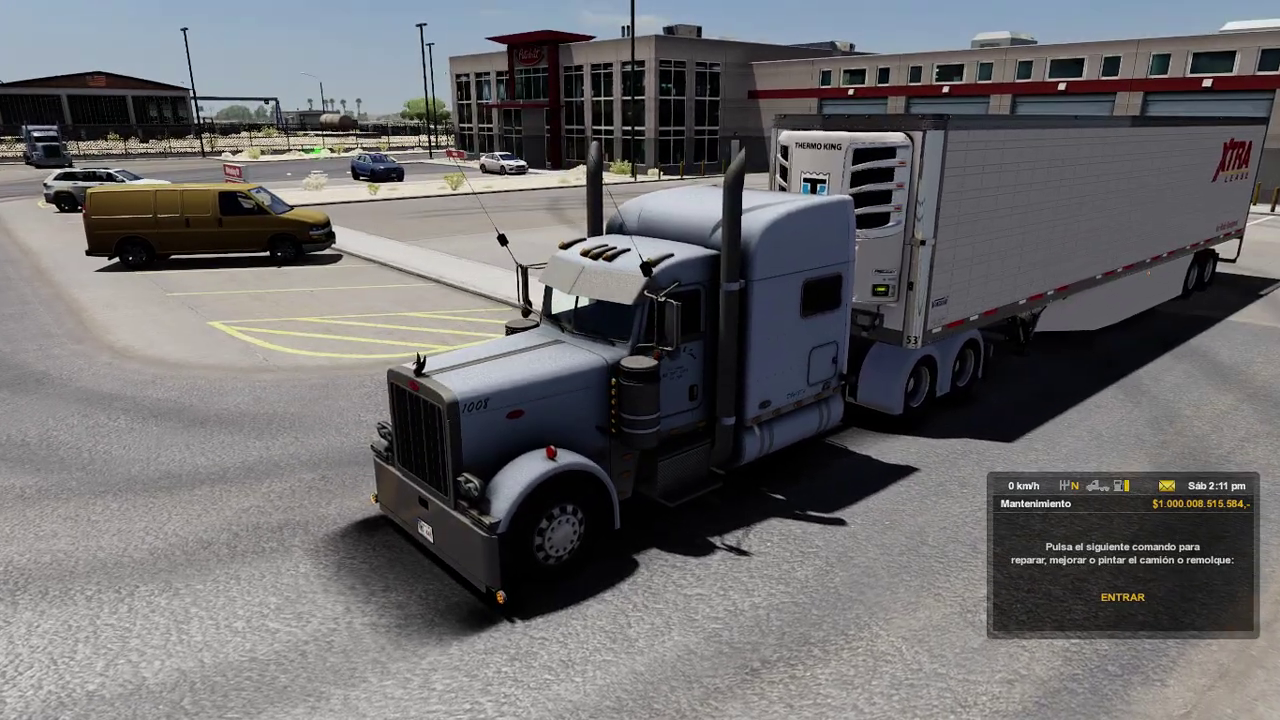
Leave the drive for the game's main screen and exit the current profile, confirming the change of profile.
key("Return")
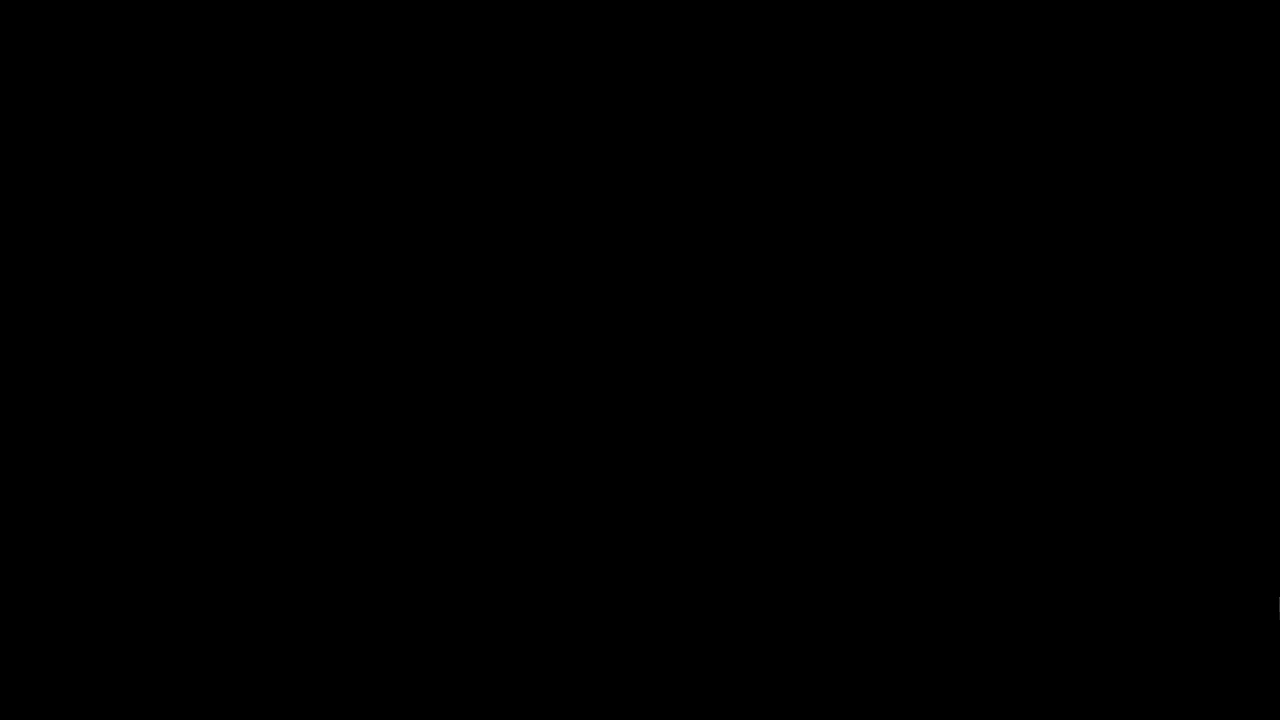
left_click(816, 679)
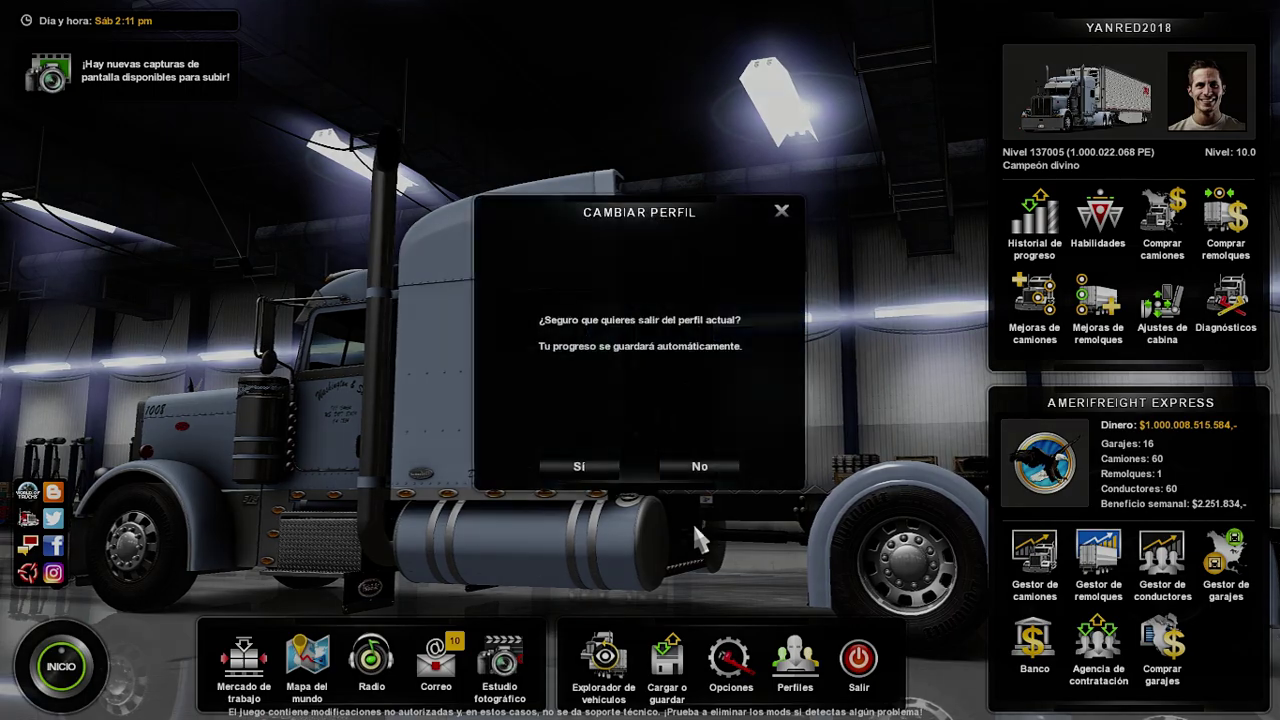
left_click(615, 463)
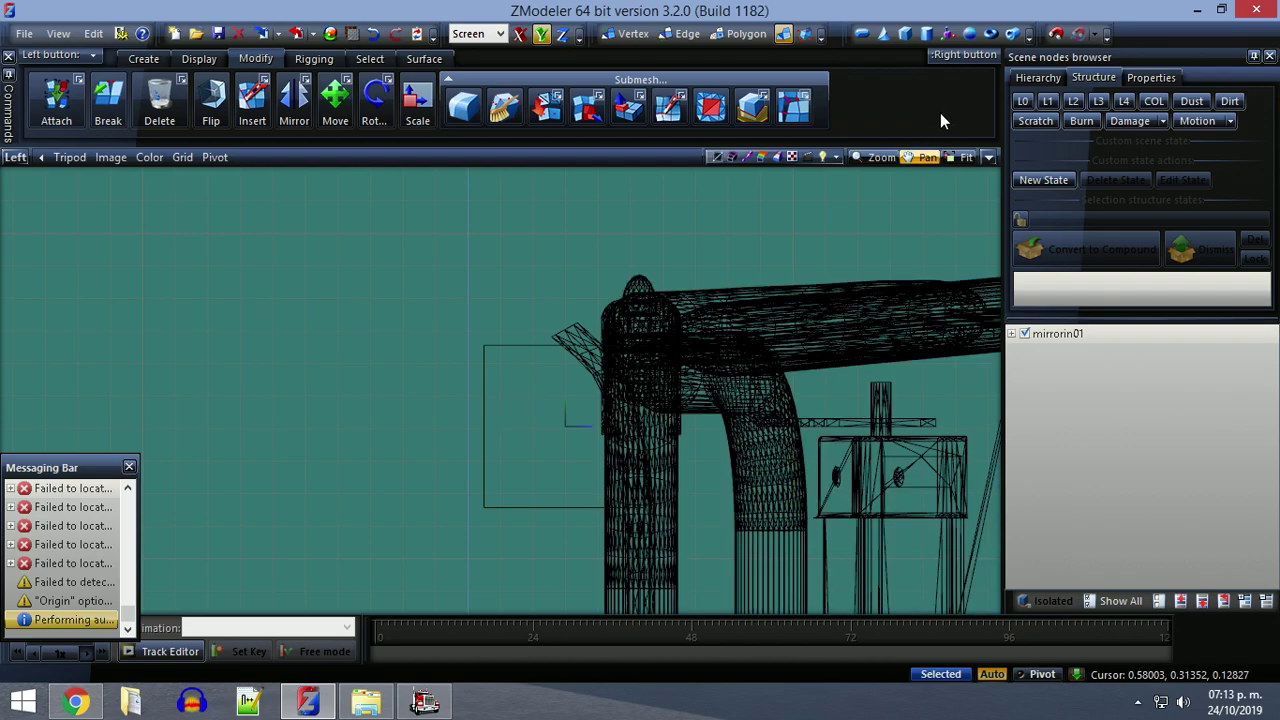
Switch to ZModeler, show mirrorin01 in the 3D view, close the message window and expand its hierarchy to the Slot_0 and Slot_1 locators.
left_click(987, 157)
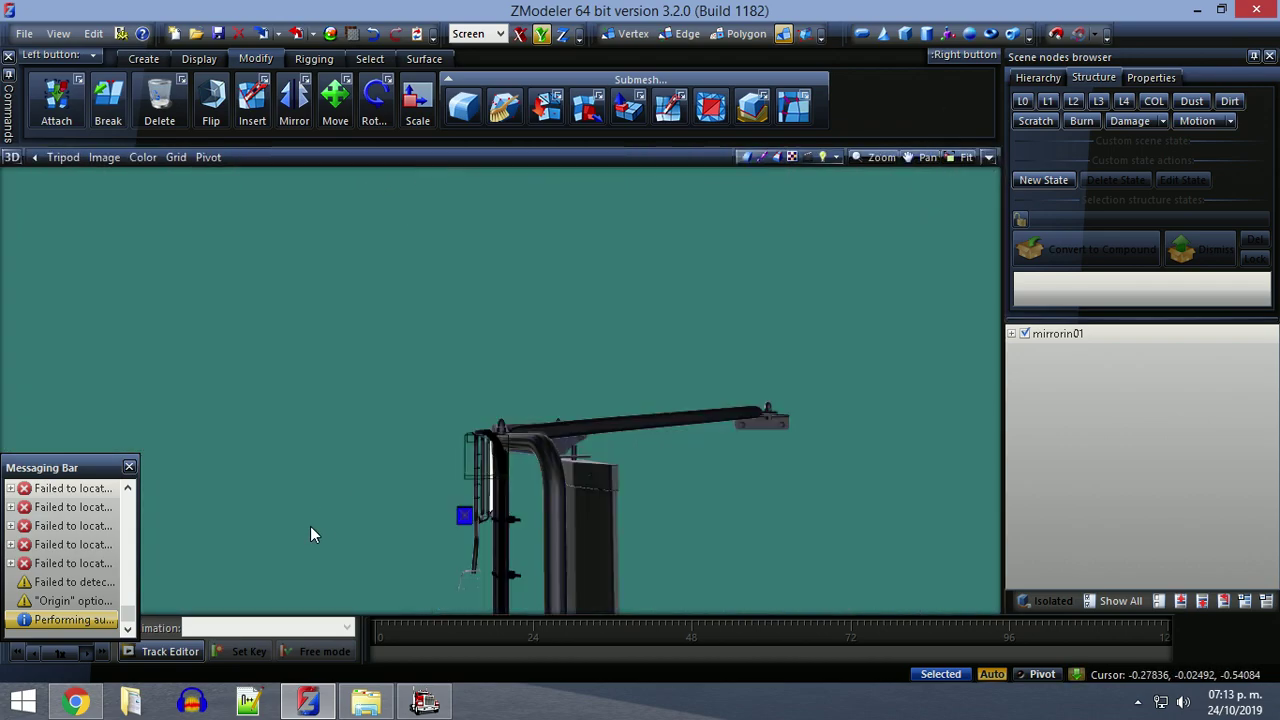
left_click(423, 159)
left_click(129, 468)
middle_click_drag(160, 480, 490, 408)
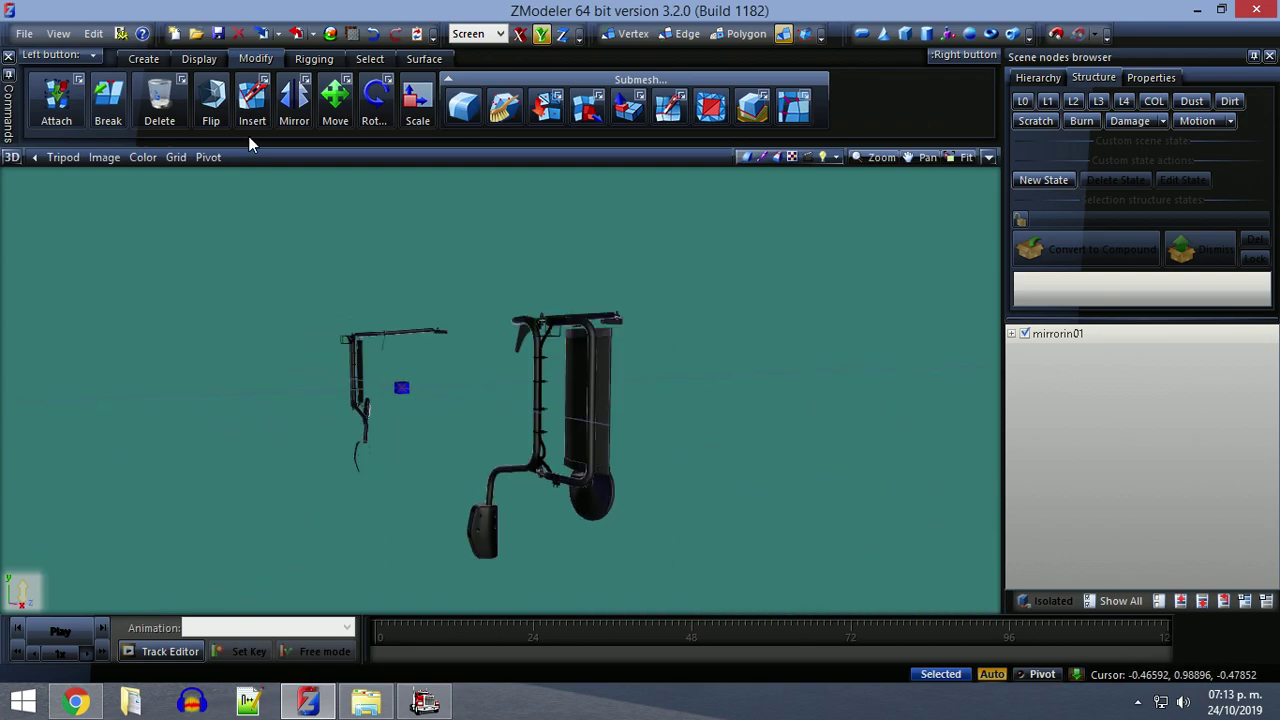
left_click(1011, 334)
left_click(1024, 352)
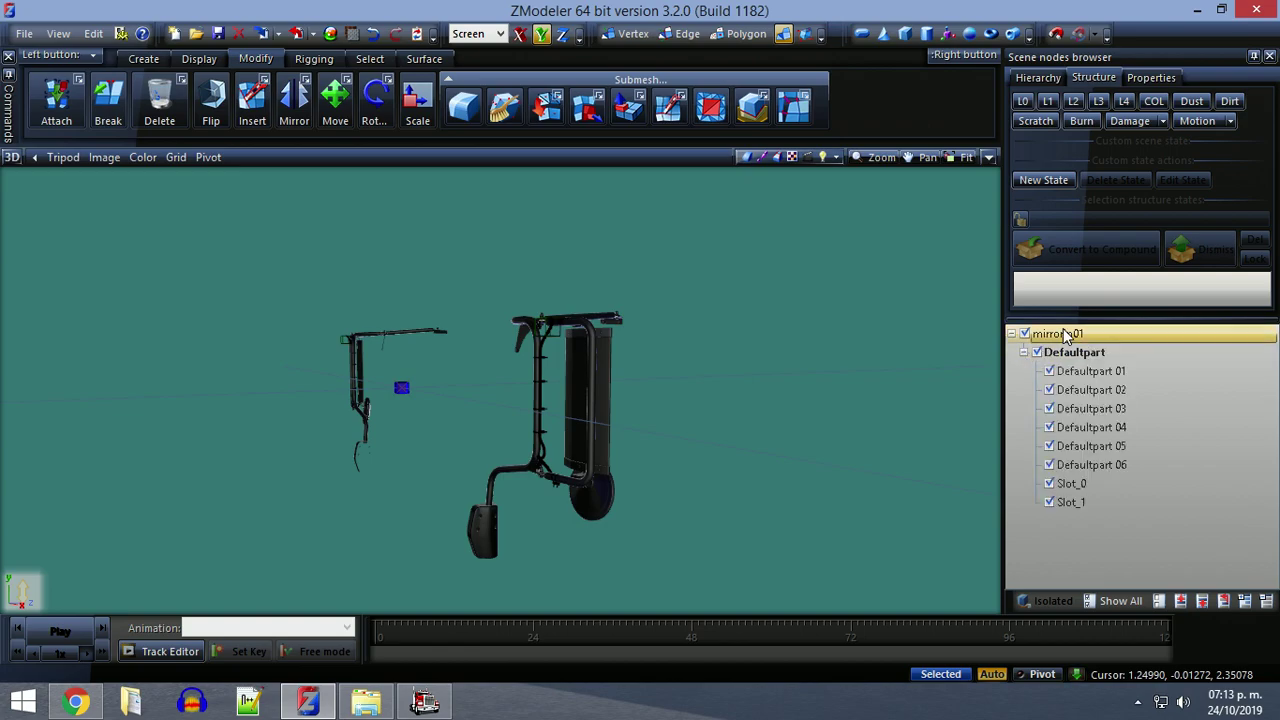
left_click(1057, 489)
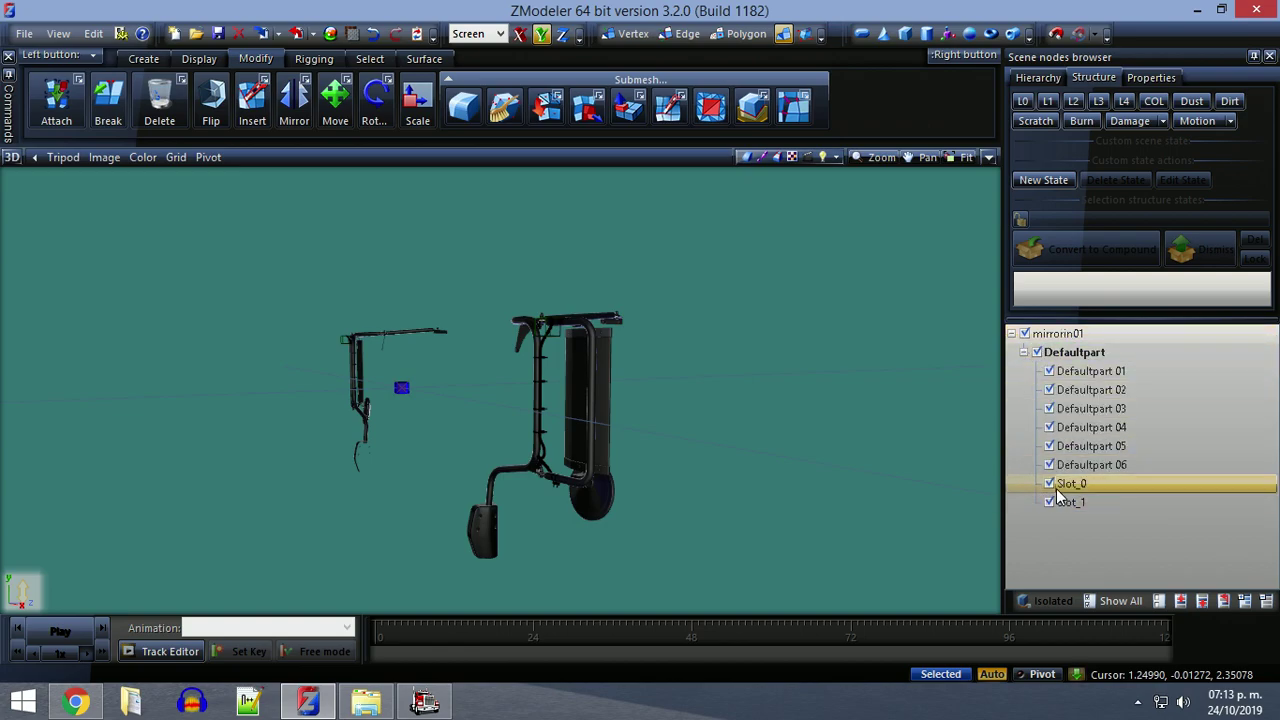
left_click(1100, 486)
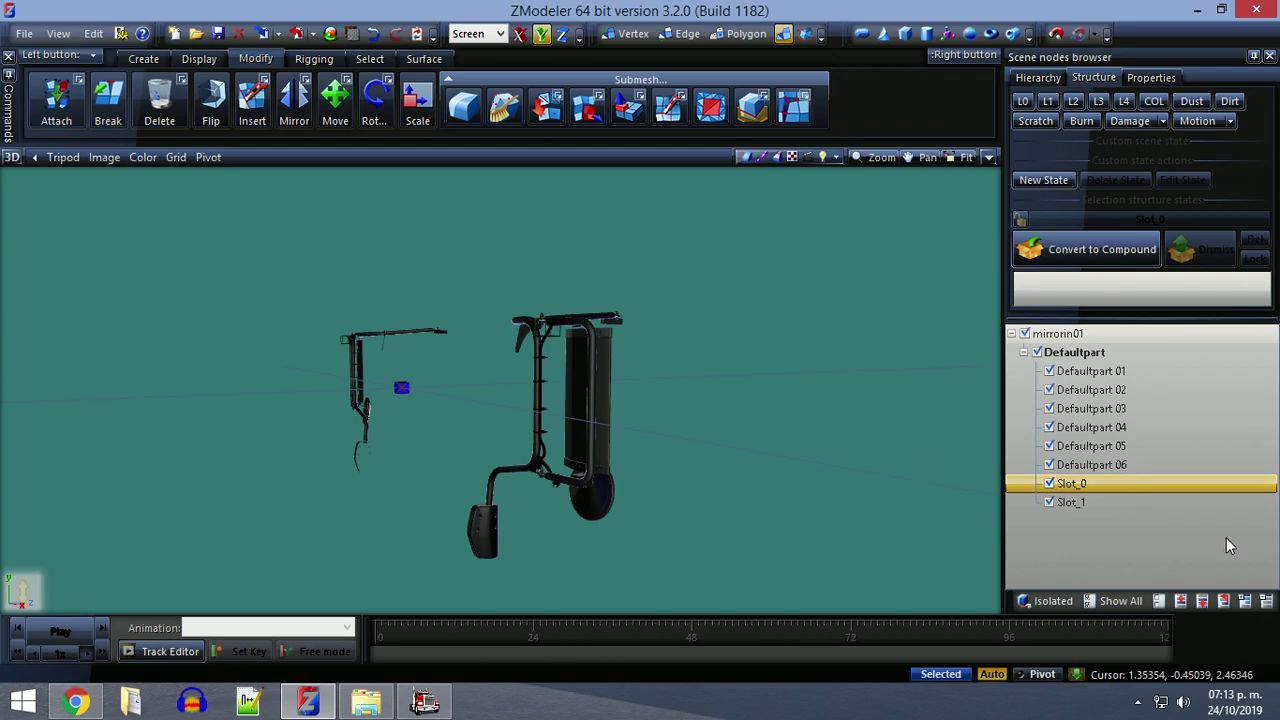
Rename the Slot_1 locator to Slot_0 and restore its name to Slot_1.
double_click(1098, 502)
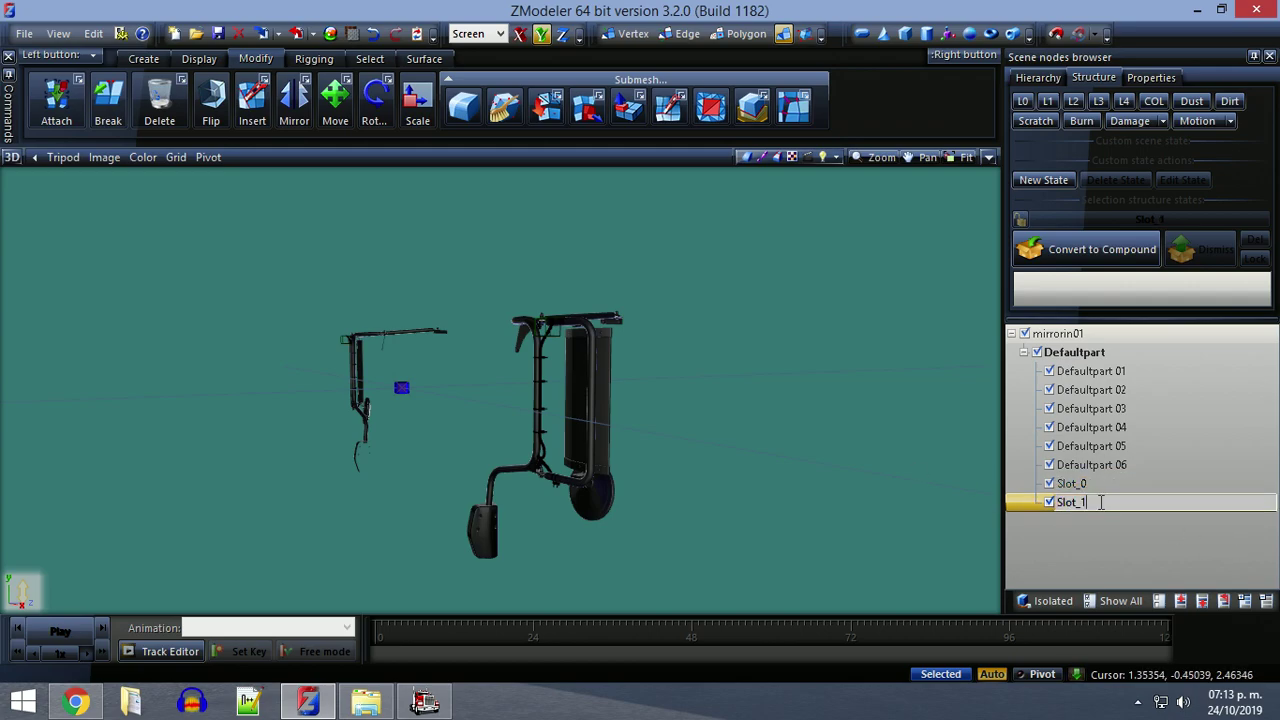
key("Return")
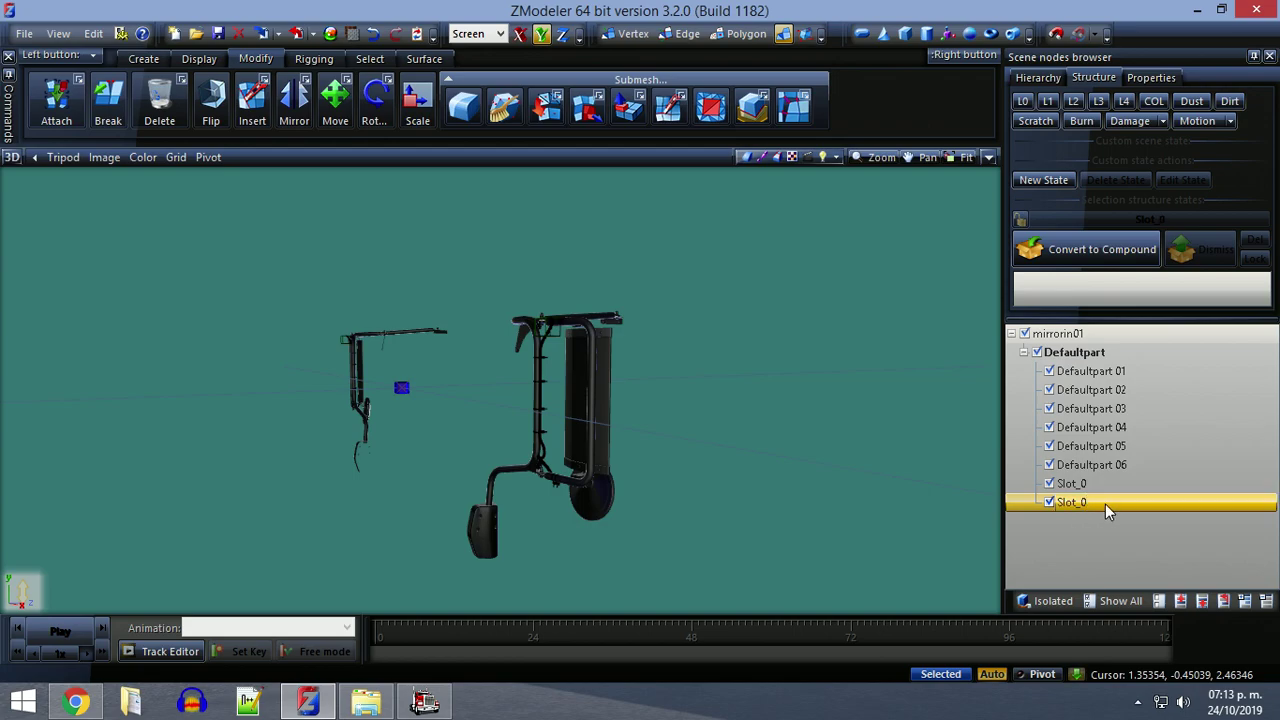
left_click(1085, 486, "ctrl")
double_click(1094, 502)
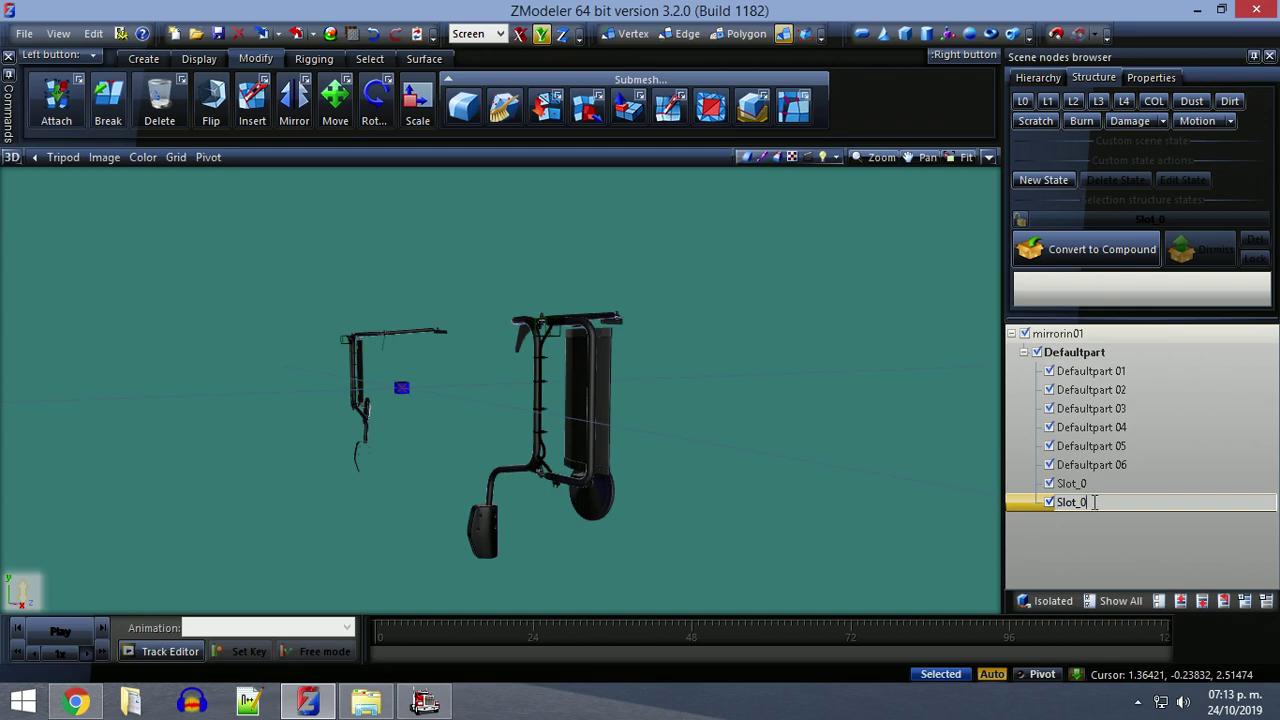
type("1")
key("Return")
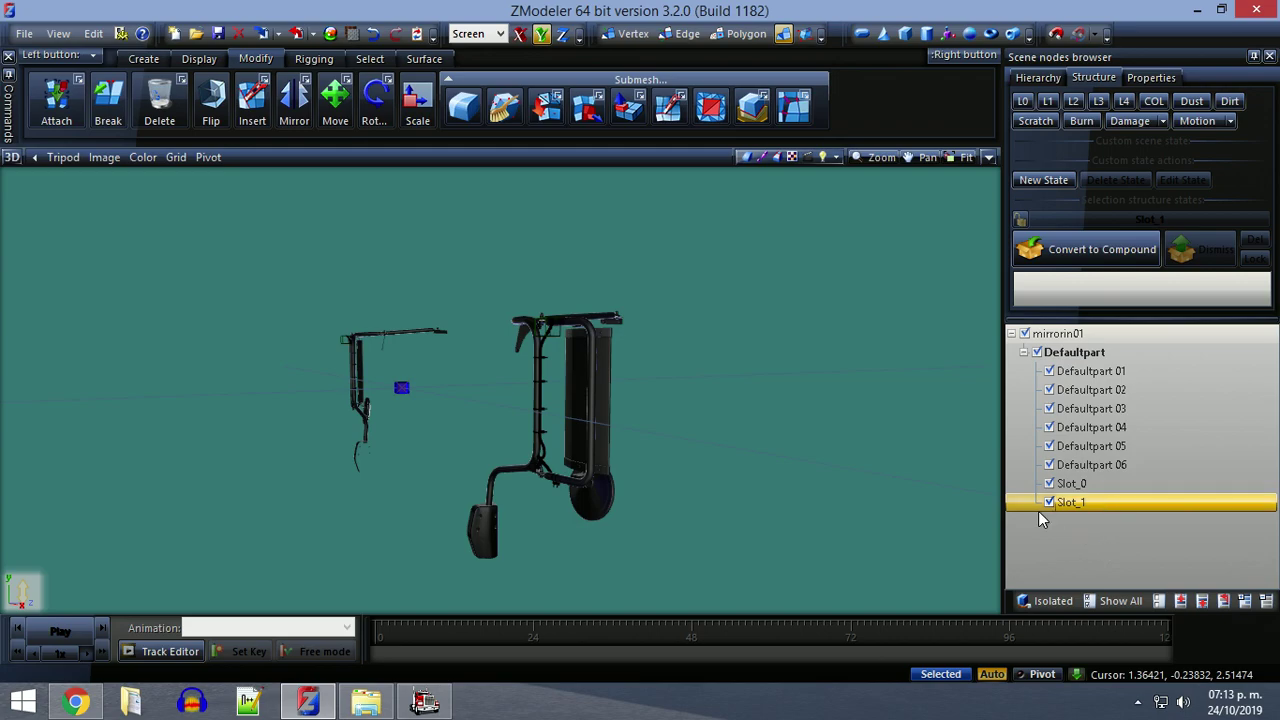
Examine both mirrors from several angles in the 3D view and compare where the Slot_0 and Slot_1 locators sit.
scroll(617, 525, "down", 4)
middle_click_drag(612, 526, 601, 490)
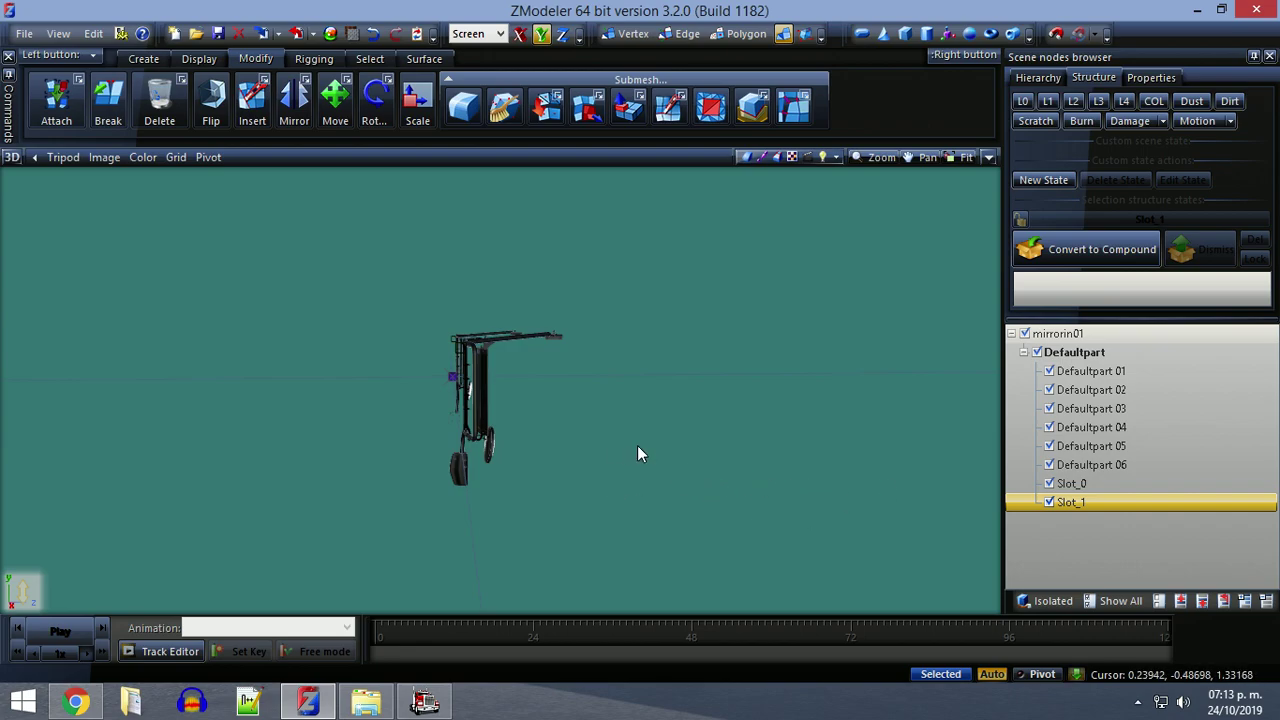
middle_click_drag(690, 466, 581, 479)
middle_click_drag(490, 490, 411, 469)
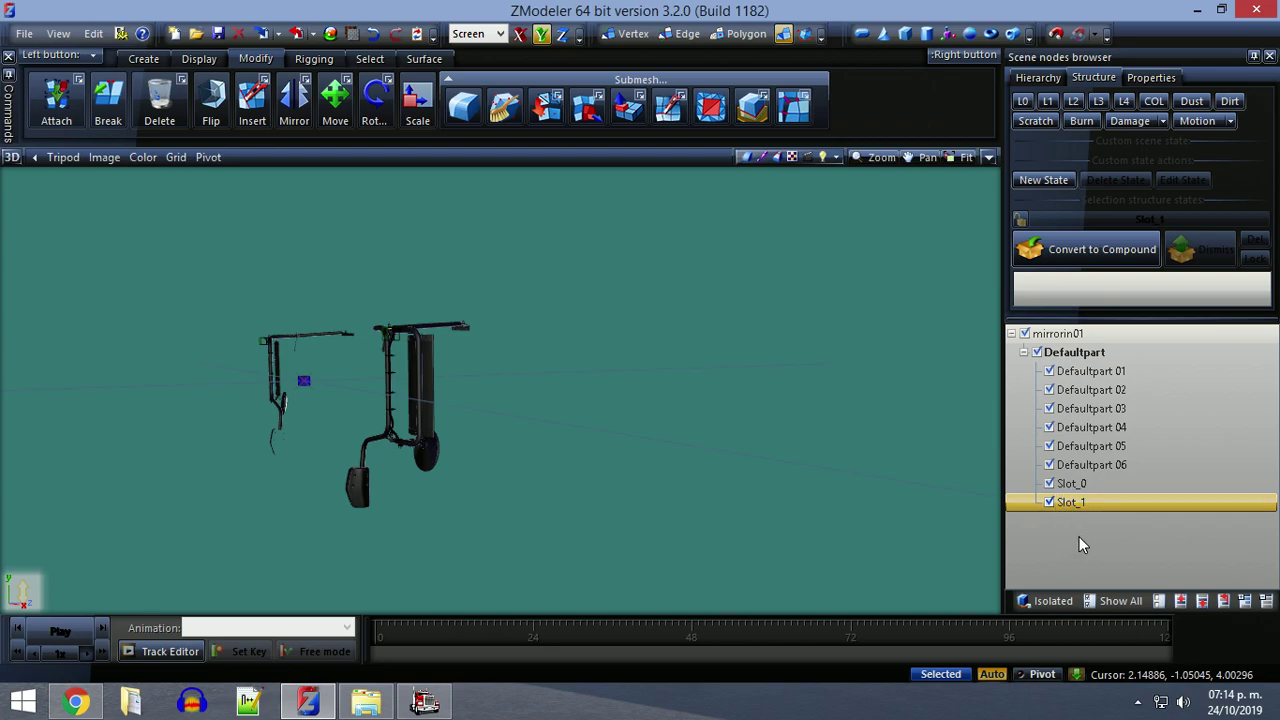
left_click(1068, 489, "ctrl")
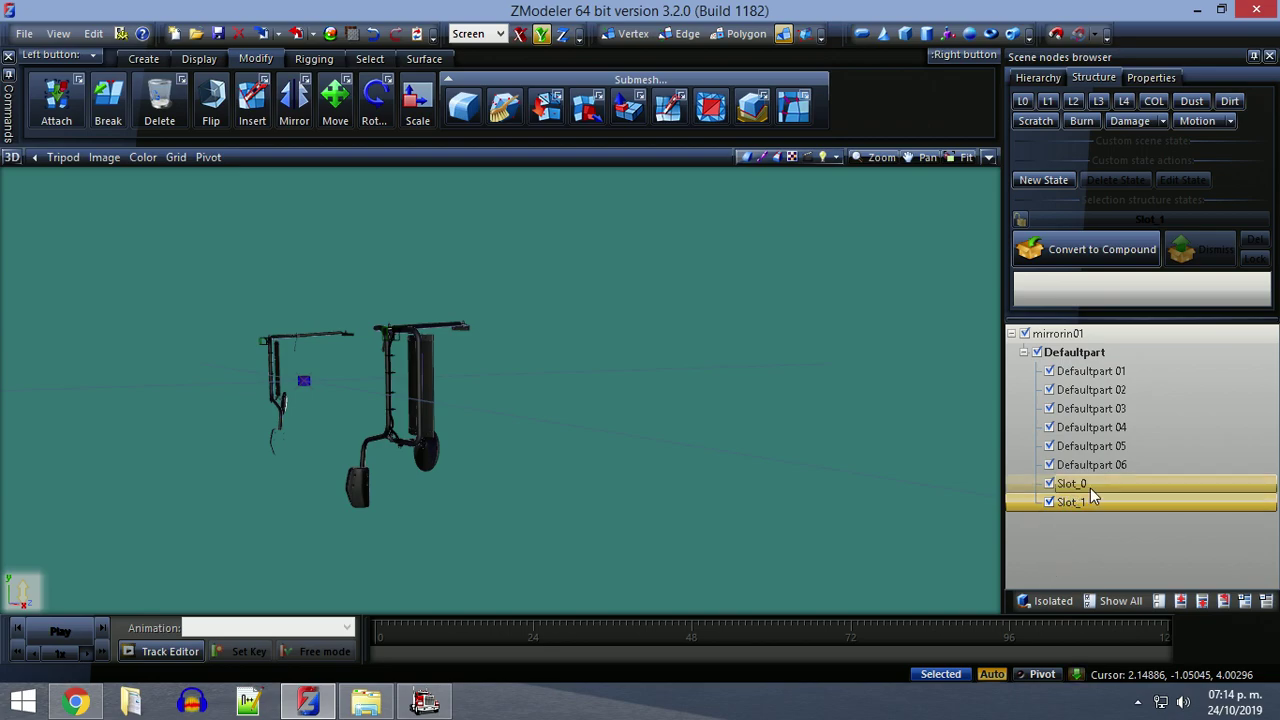
left_click(1091, 501)
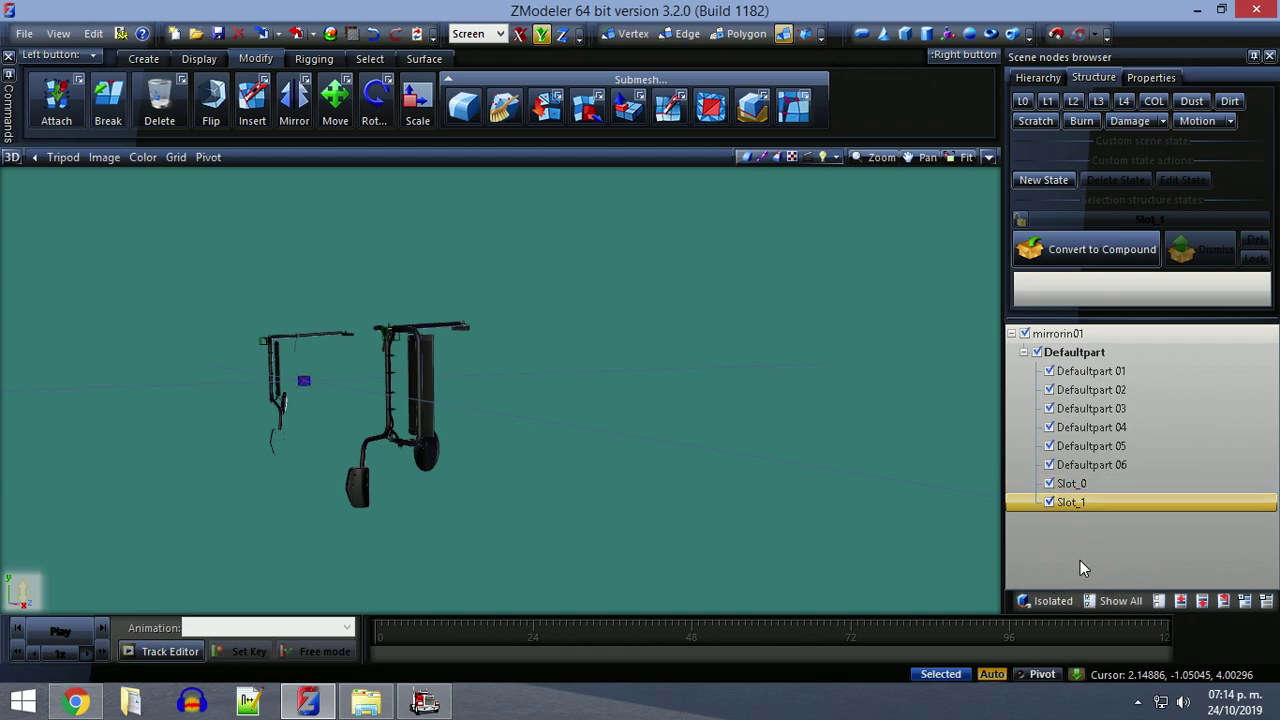
middle_click_drag(763, 503, 827, 447)
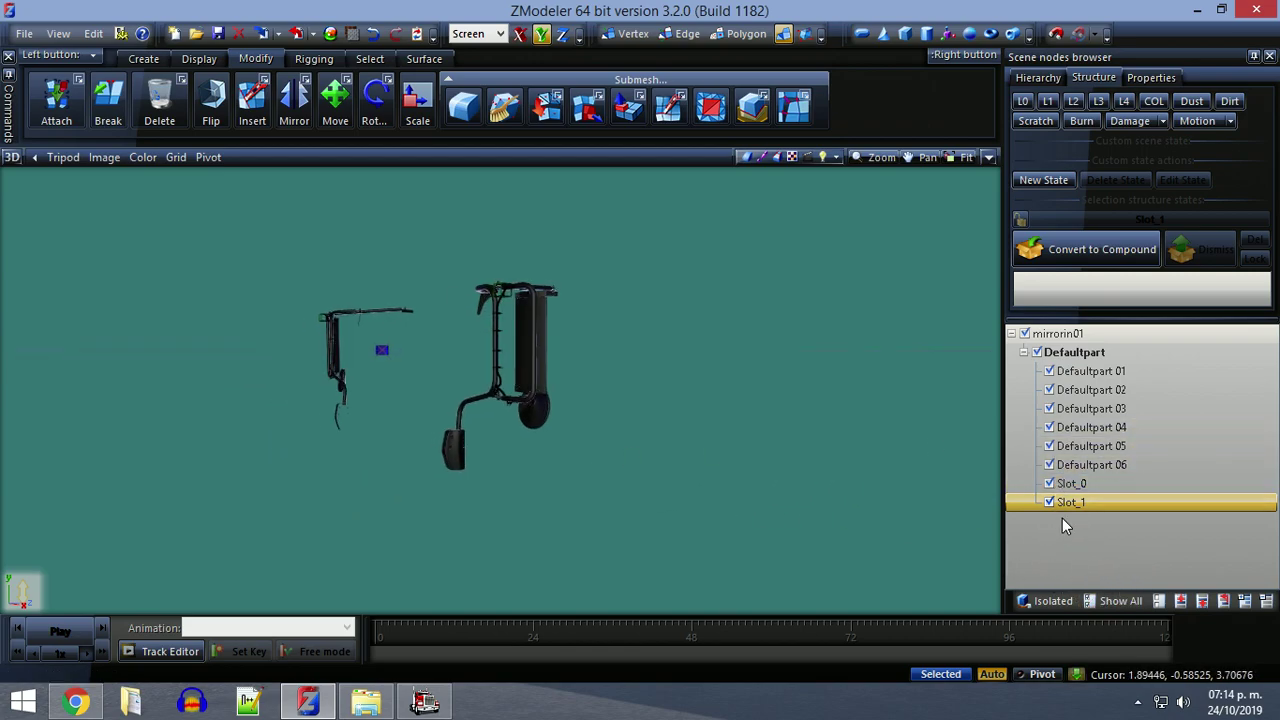
middle_click_drag(883, 486, 514, 449)
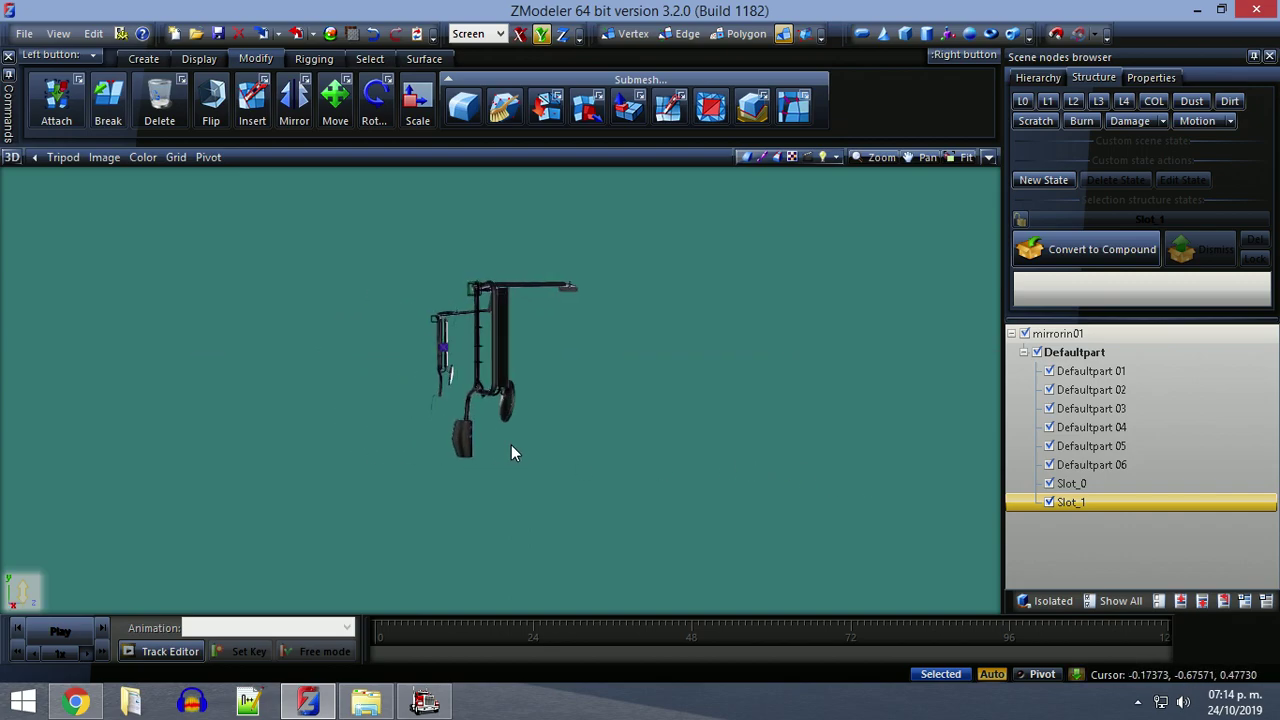
middle_click_drag(730, 492, 659, 482)
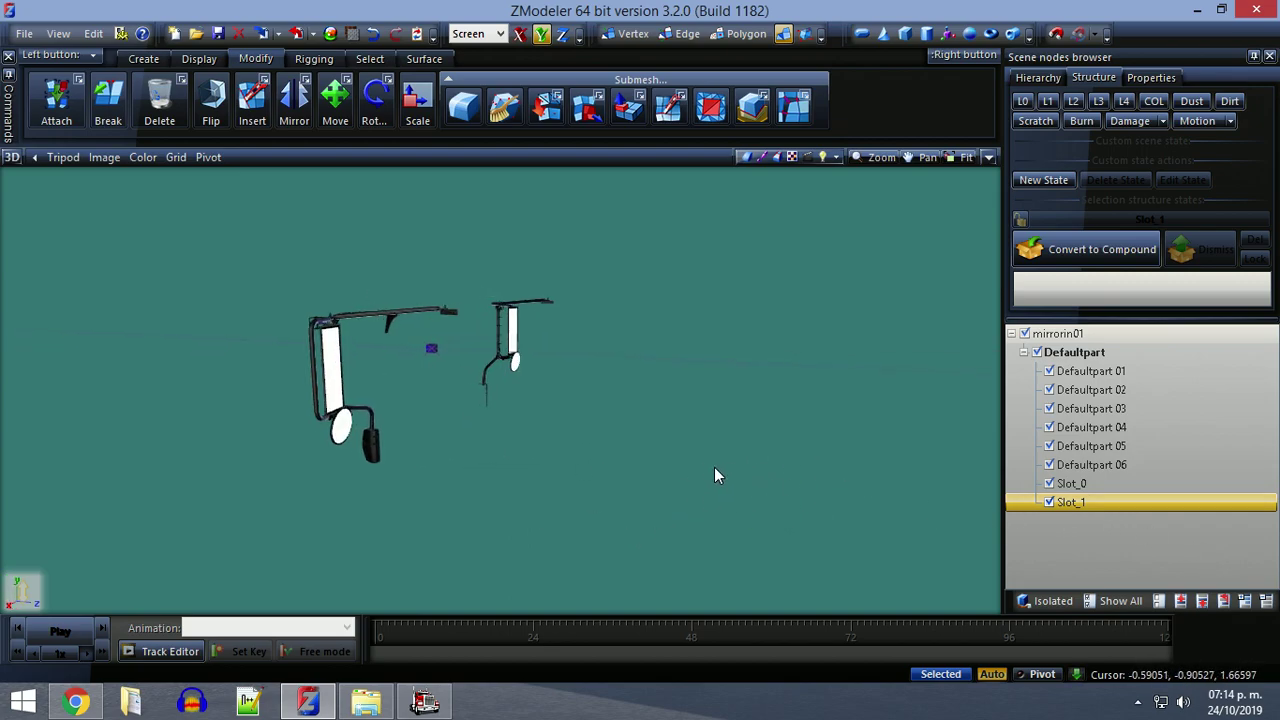
middle_click_drag(658, 500, 760, 500)
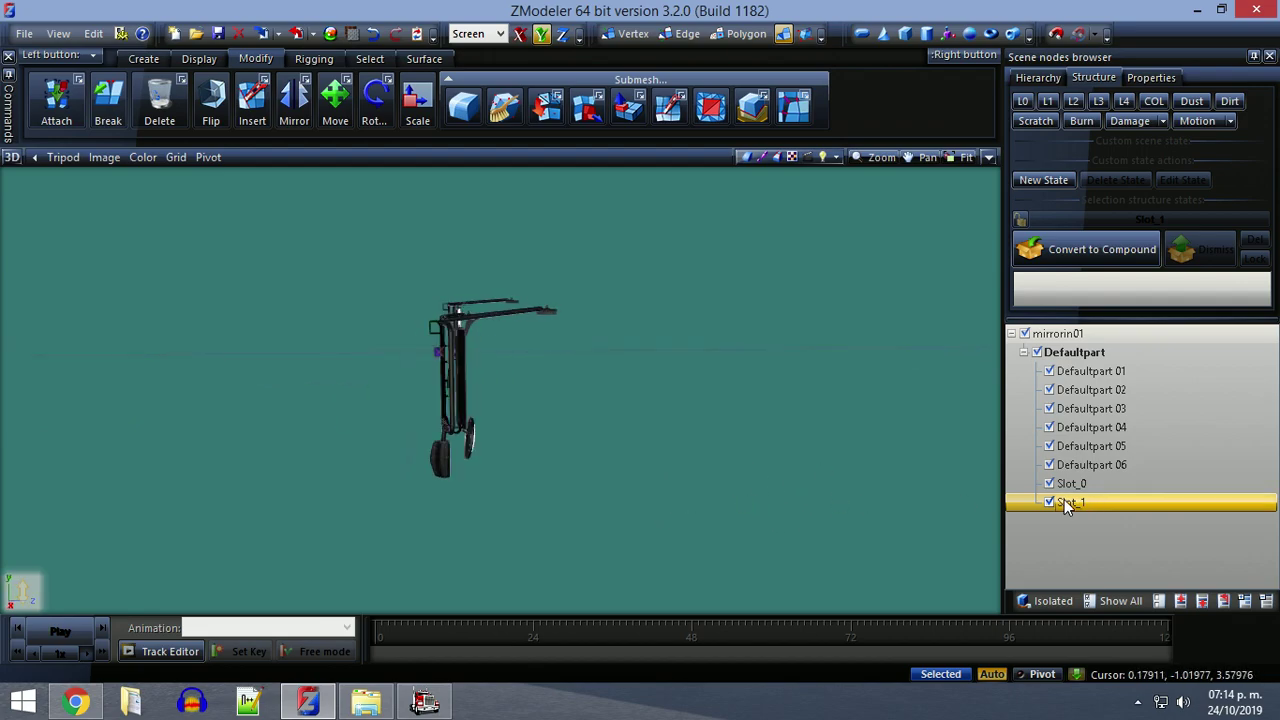
middle_click_drag(900, 485, 598, 448)
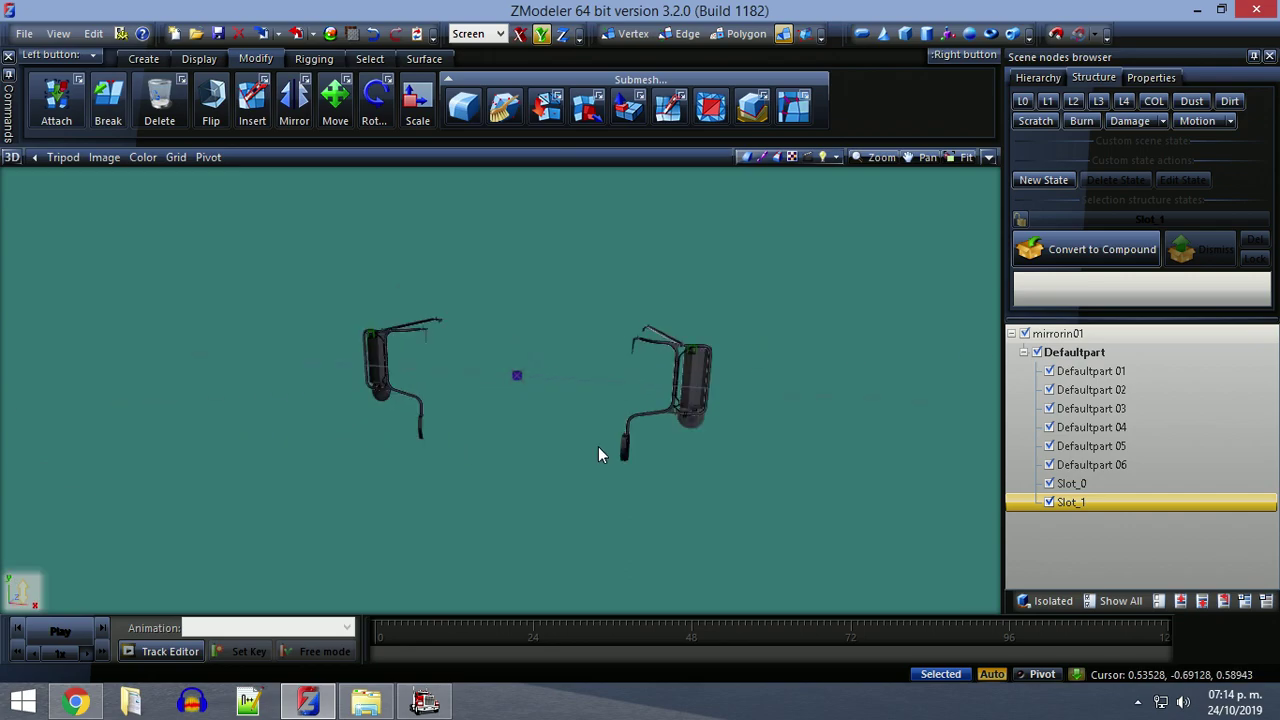
Start a new scene, discarding mirrorin01, and import base.pmd from the mod's vehicle/truck/upgrade/antena folder.
left_click(175, 33)
left_click(666, 399)
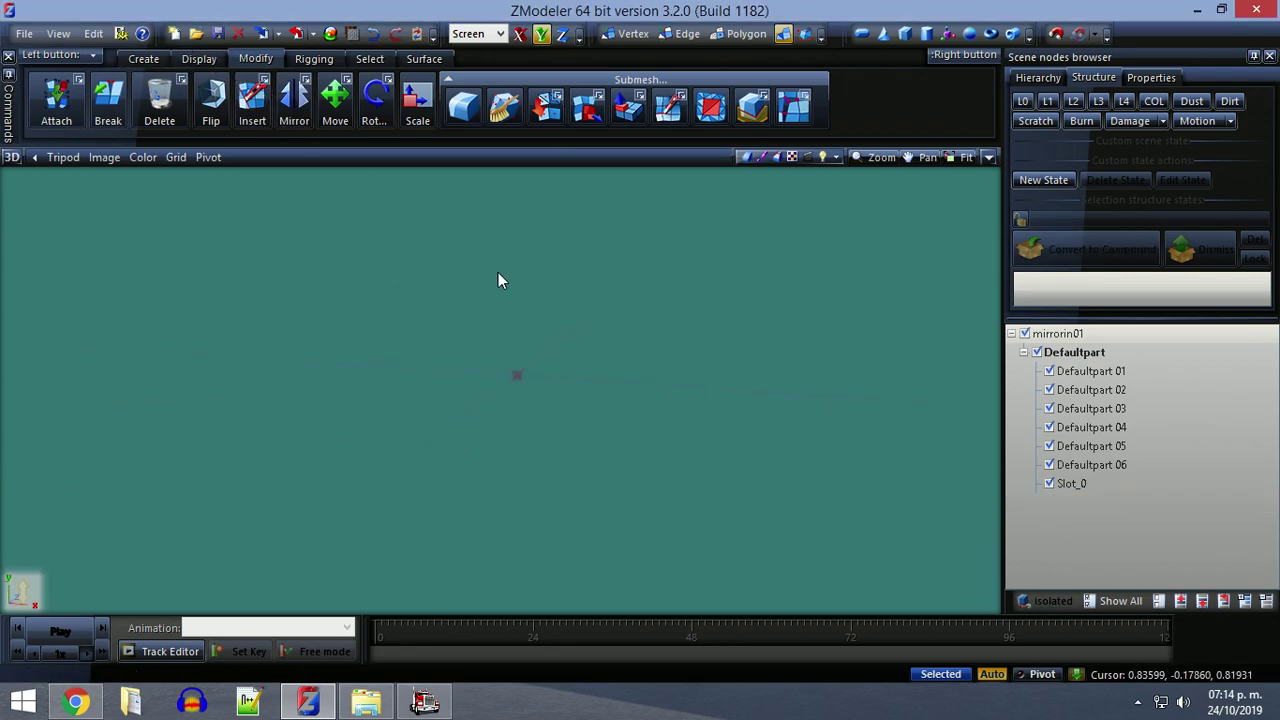
left_click(262, 33)
left_click(501, 160)
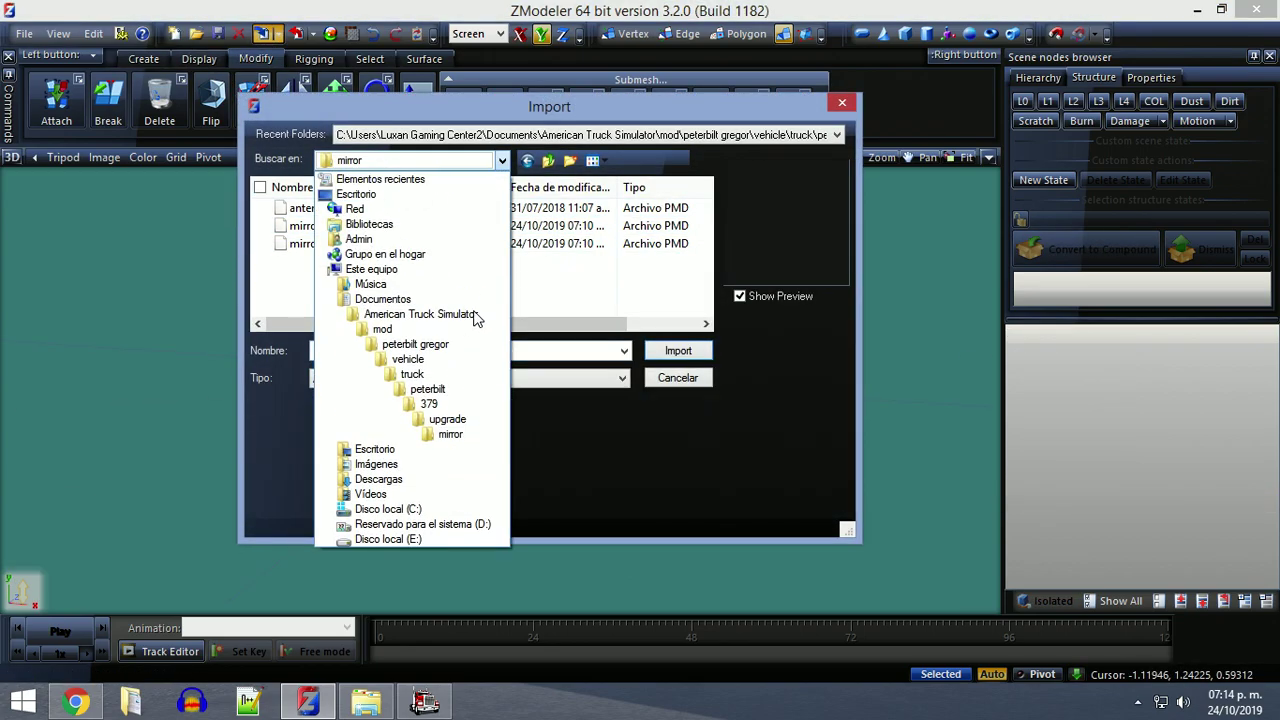
left_click(420, 361)
double_click(310, 208)
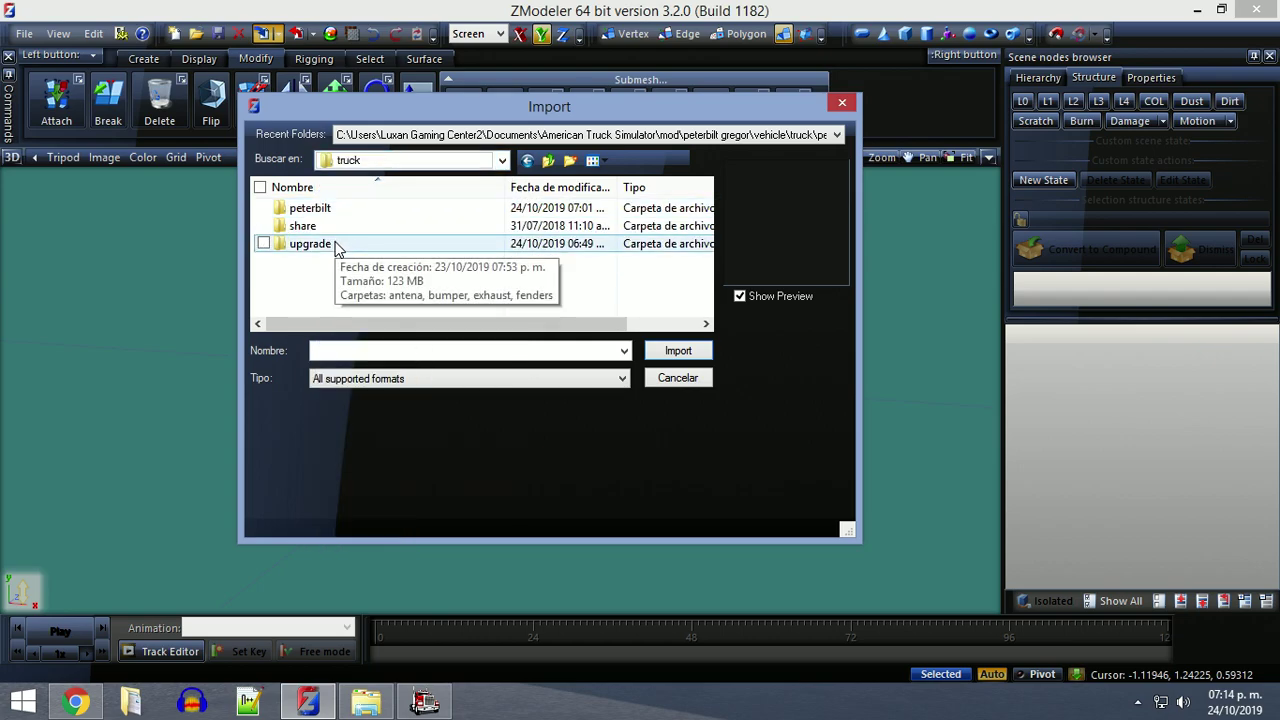
double_click(336, 245)
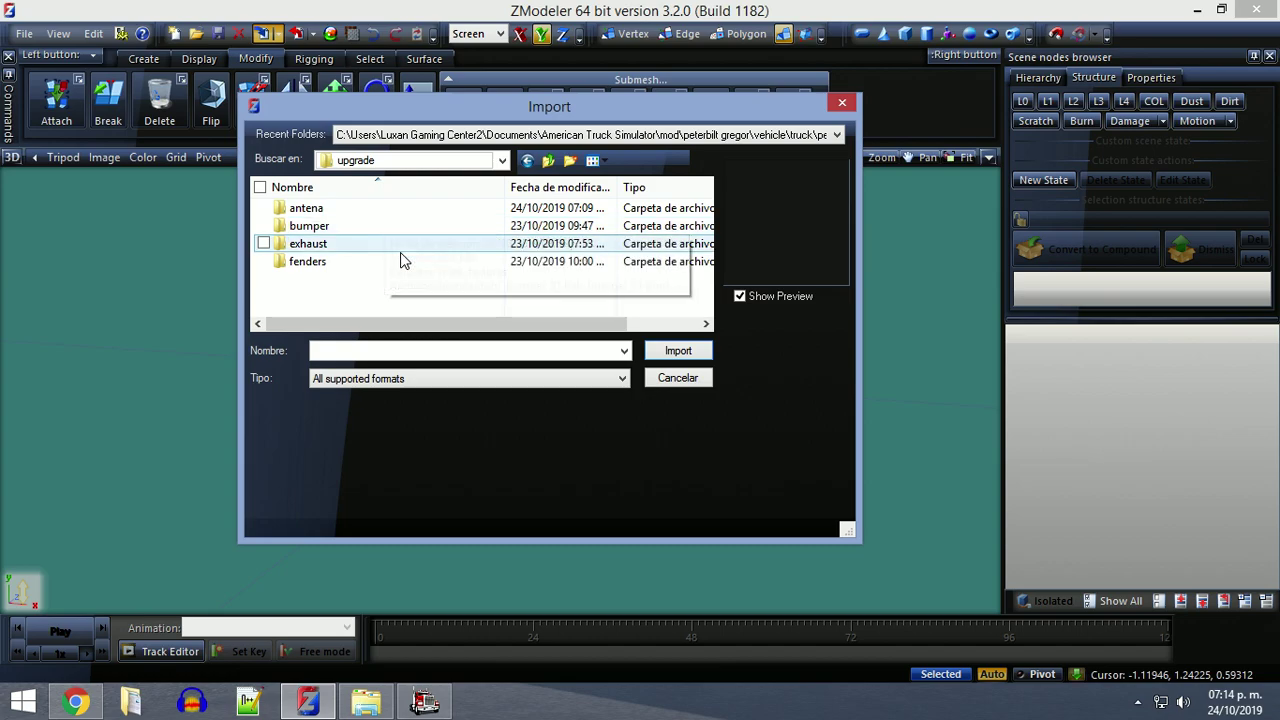
left_click(352, 212)
double_click(352, 212)
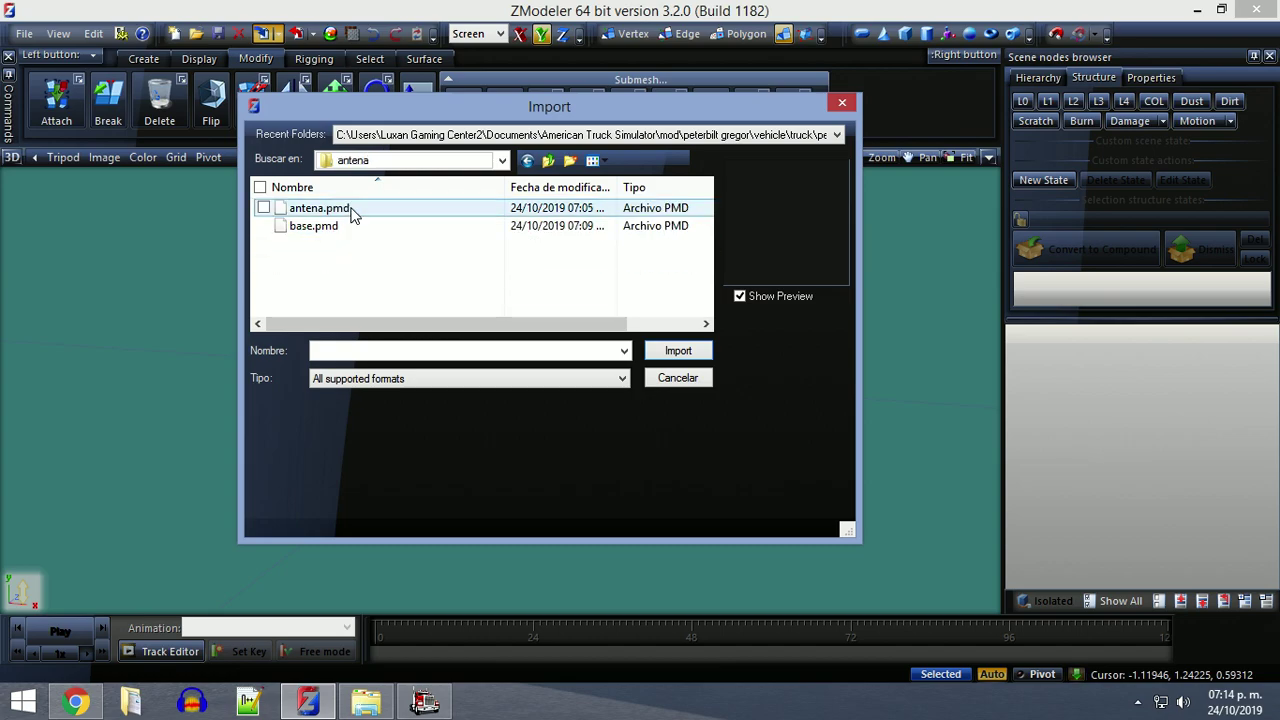
double_click(350, 226)
middle_click_drag(565, 425, 502, 446)
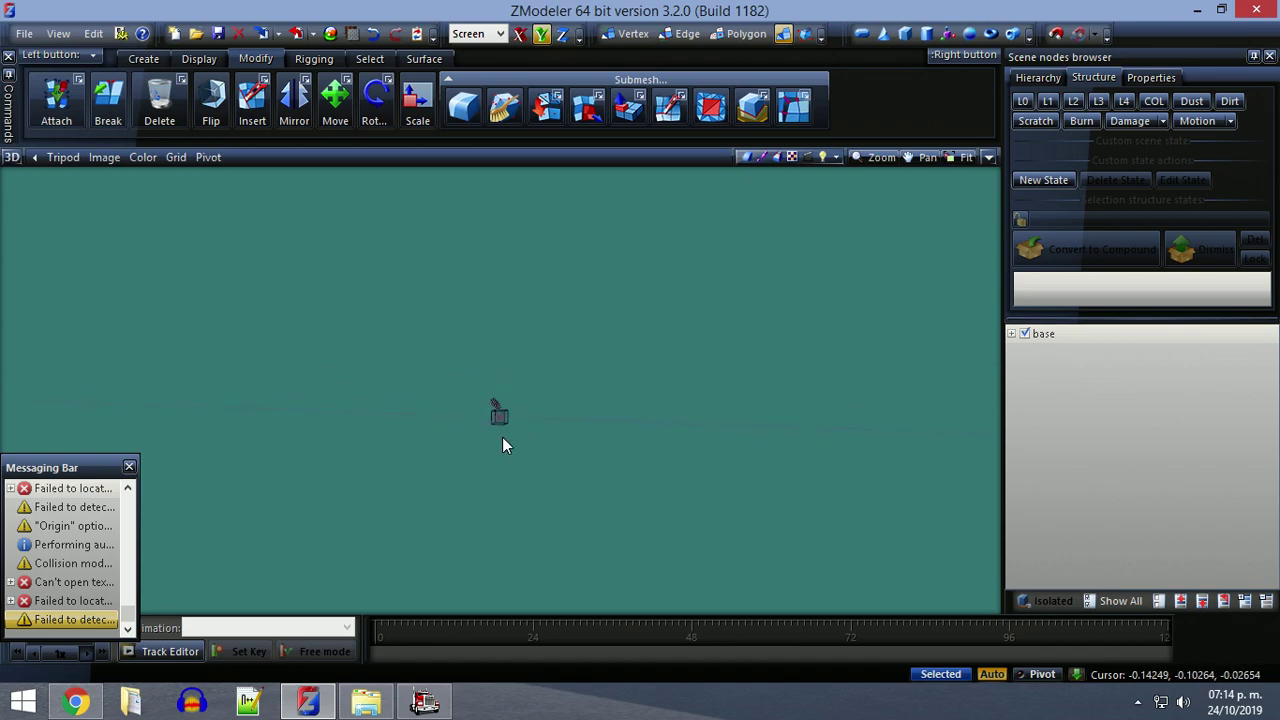
Import antena.pmd alongside the base, close the message window and show both models in the Left view.
left_click(262, 33)
double_click(378, 212)
left_click(130, 467)
middle_click_drag(411, 520, 481, 510)
scroll(480, 505, "up", 4)
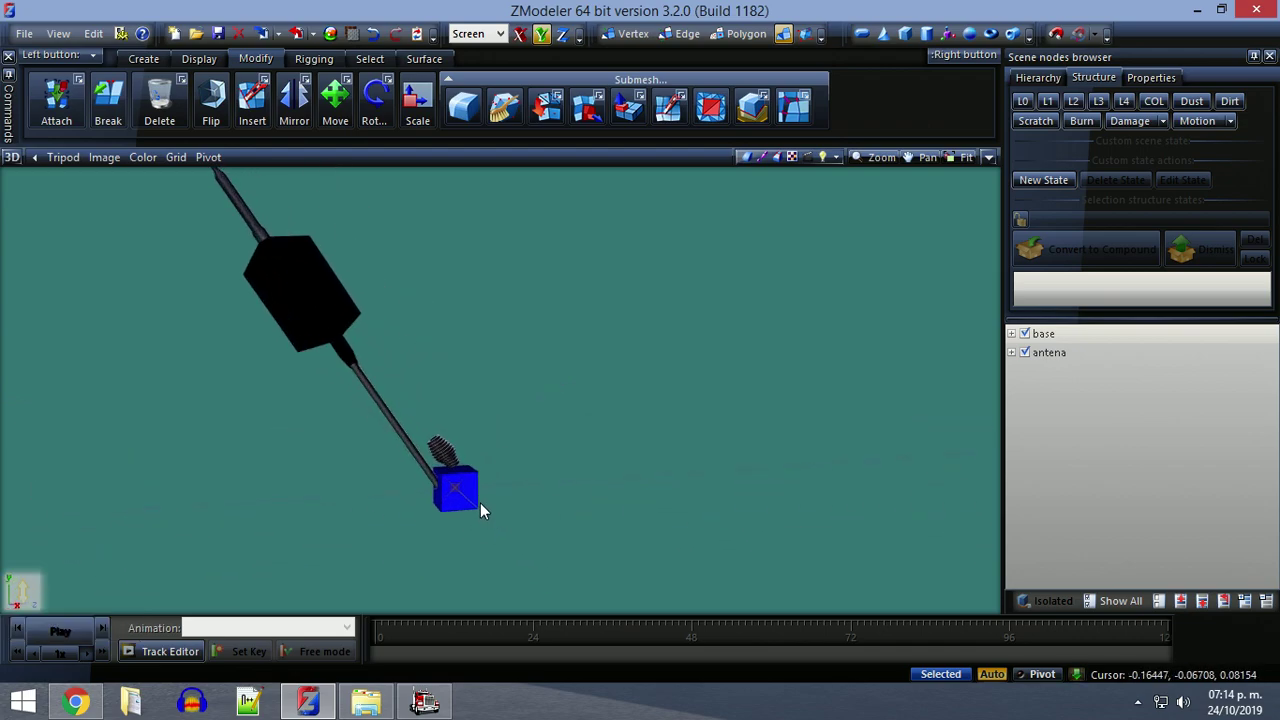
middle_click_drag(443, 486, 570, 535)
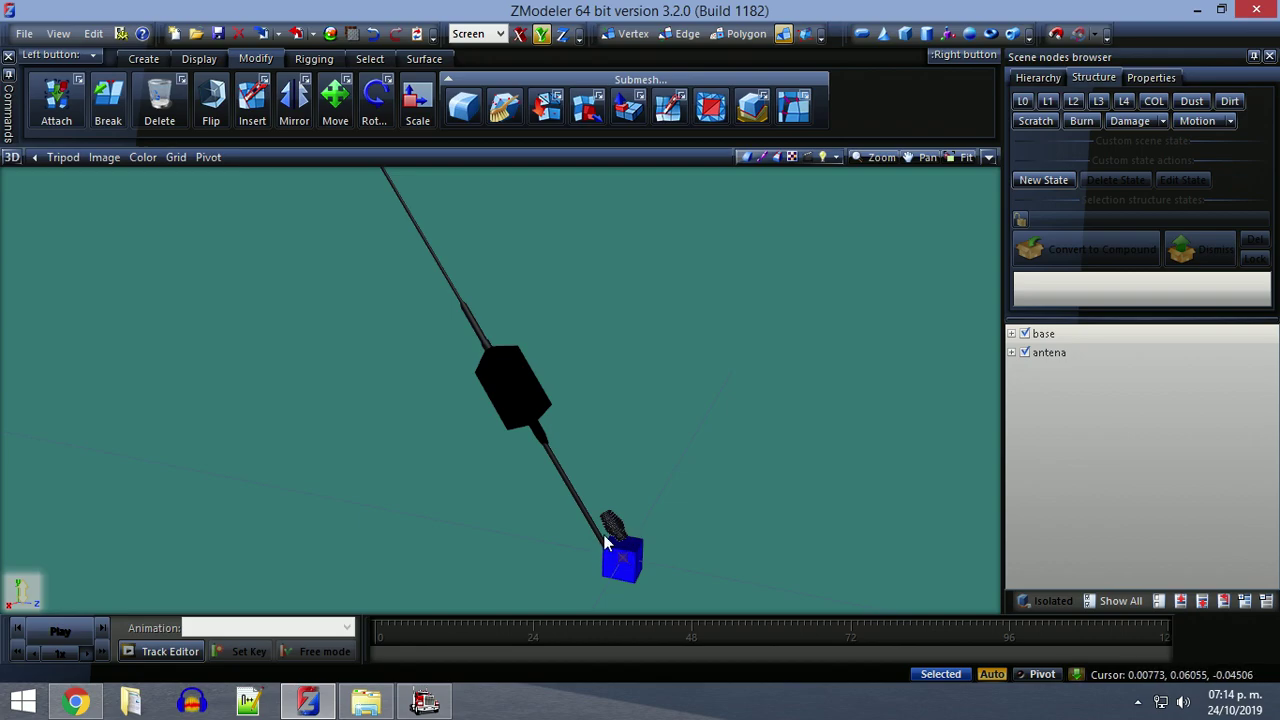
left_click(988, 160)
left_click(988, 160)
left_click(966, 158)
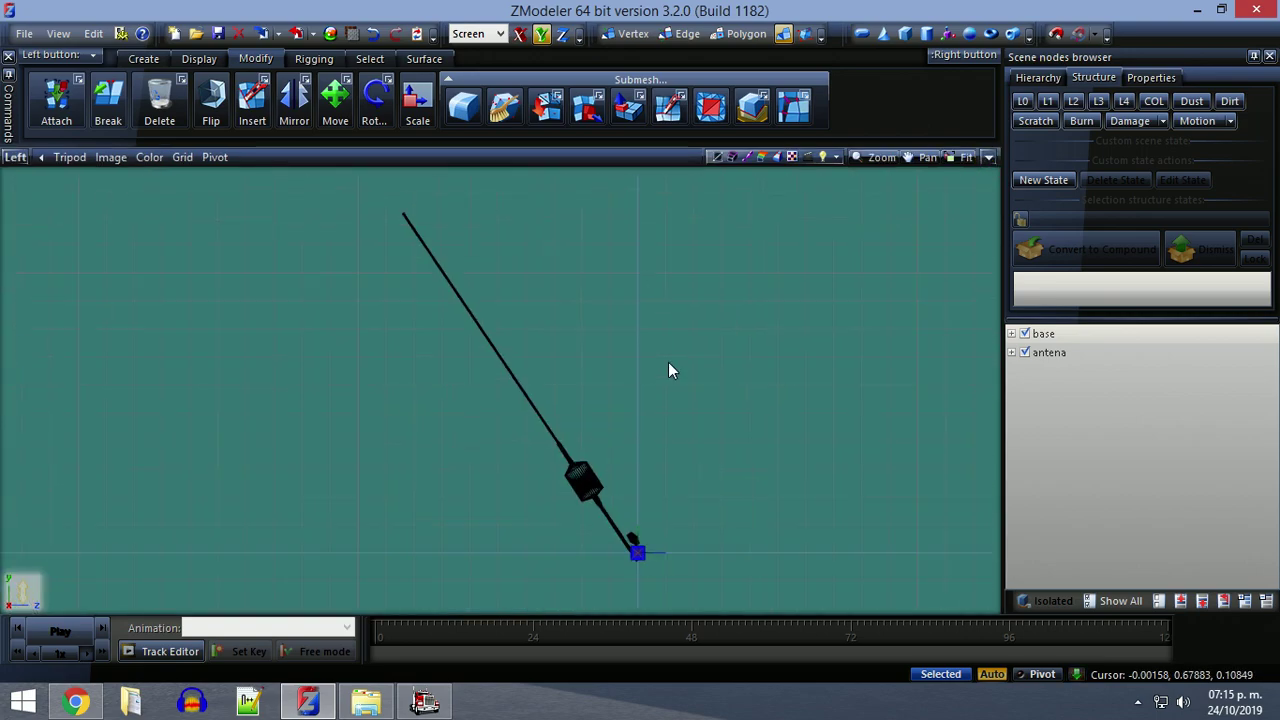
Hide the antena and base nodes, keep the base's Defaultpart displayed and select its mesh.
left_click(1025, 354)
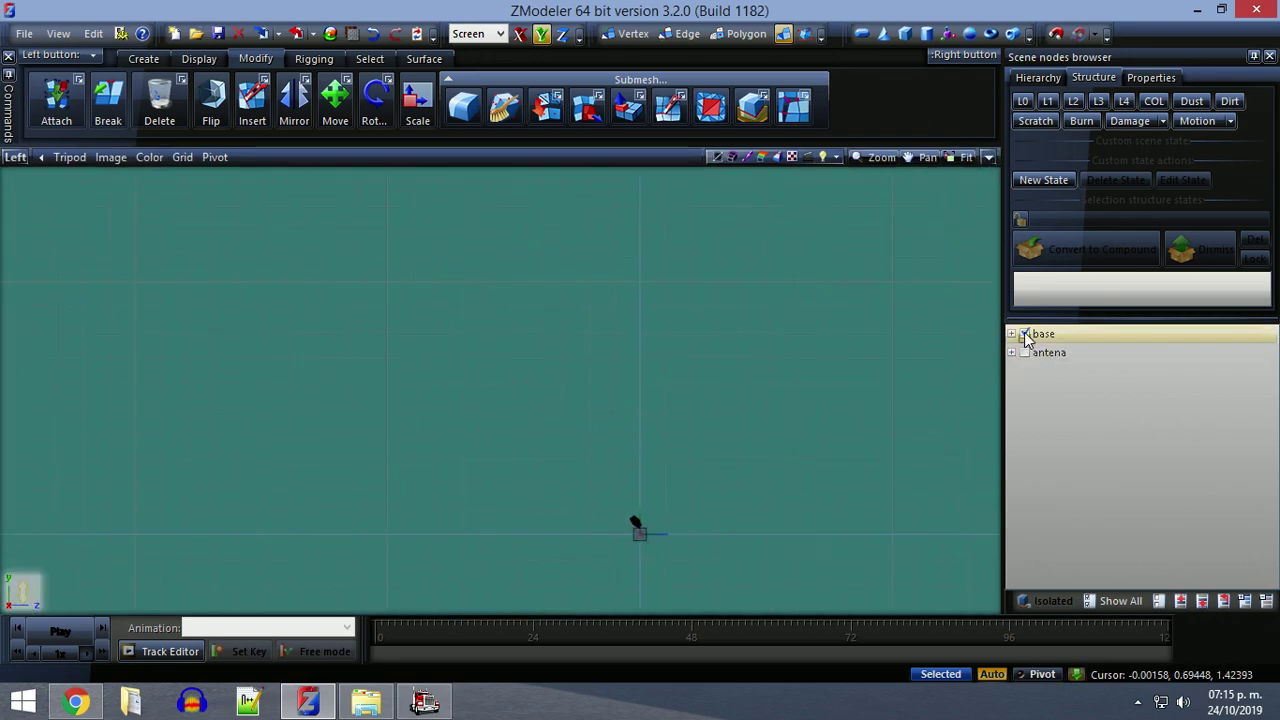
left_click_drag(452, 406, 671, 565)
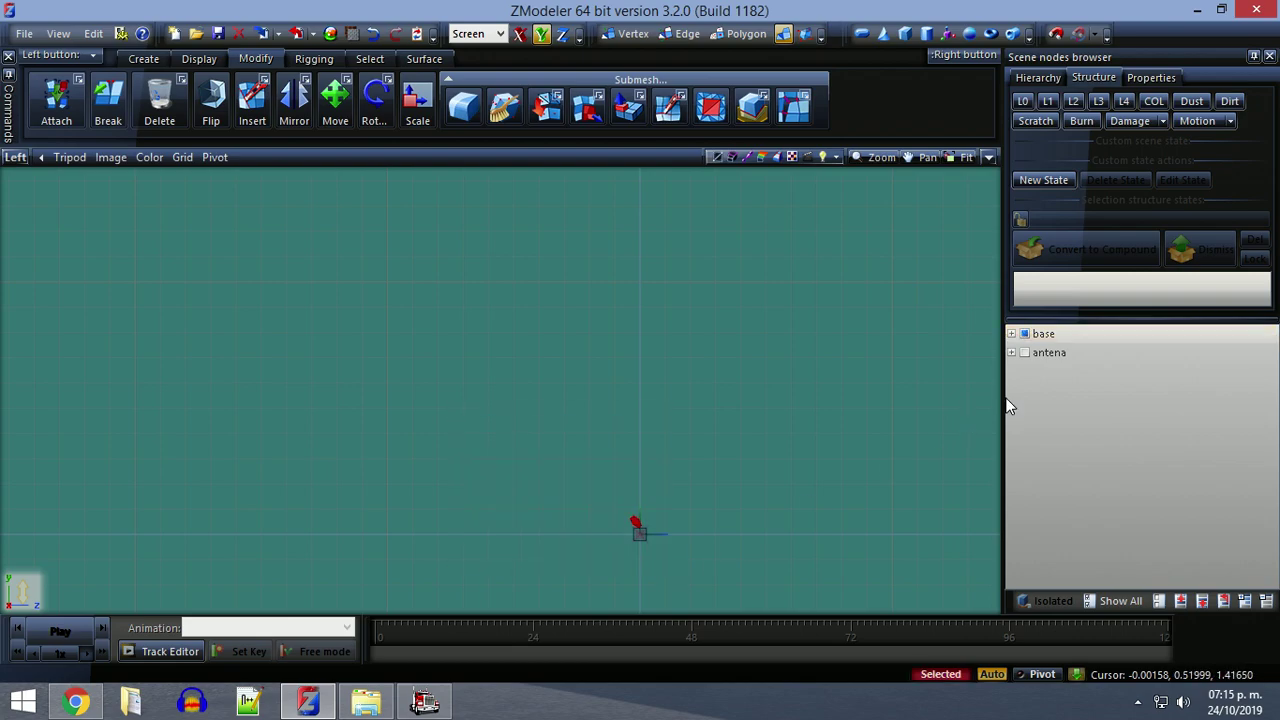
left_click(841, 425)
left_click(1011, 334)
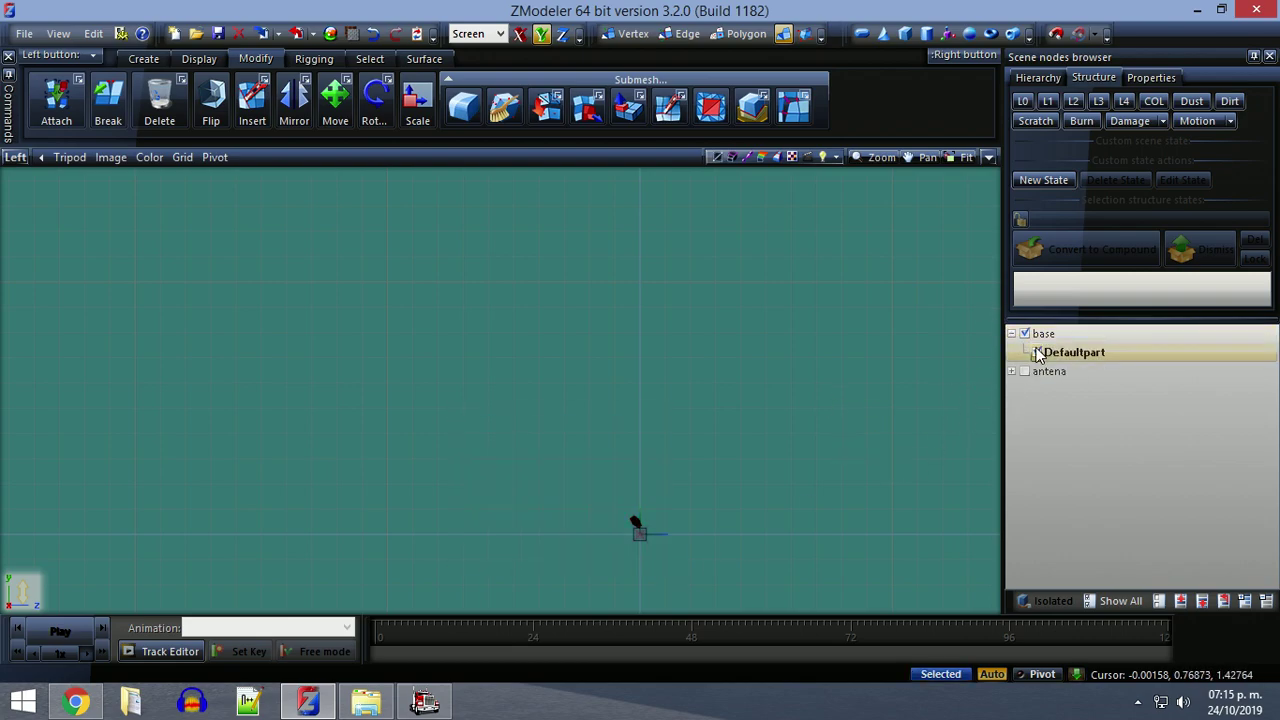
left_click(1037, 352)
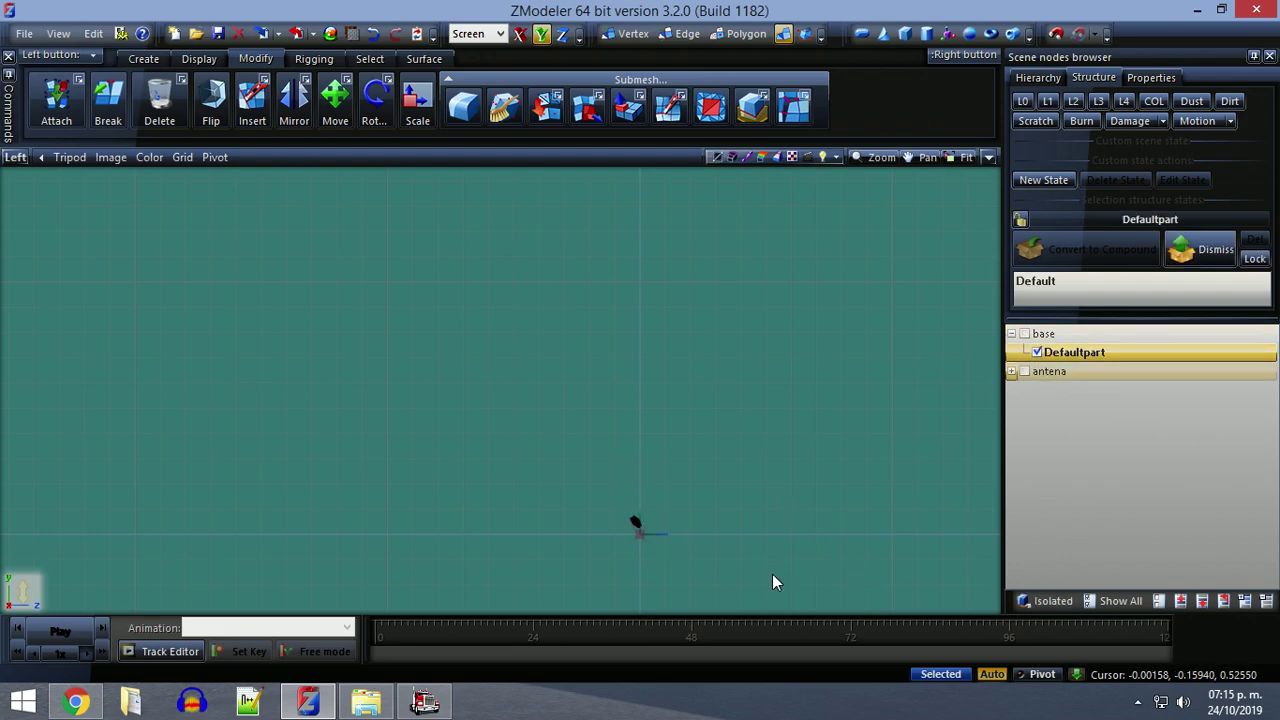
left_click_drag(645, 530, 664, 542)
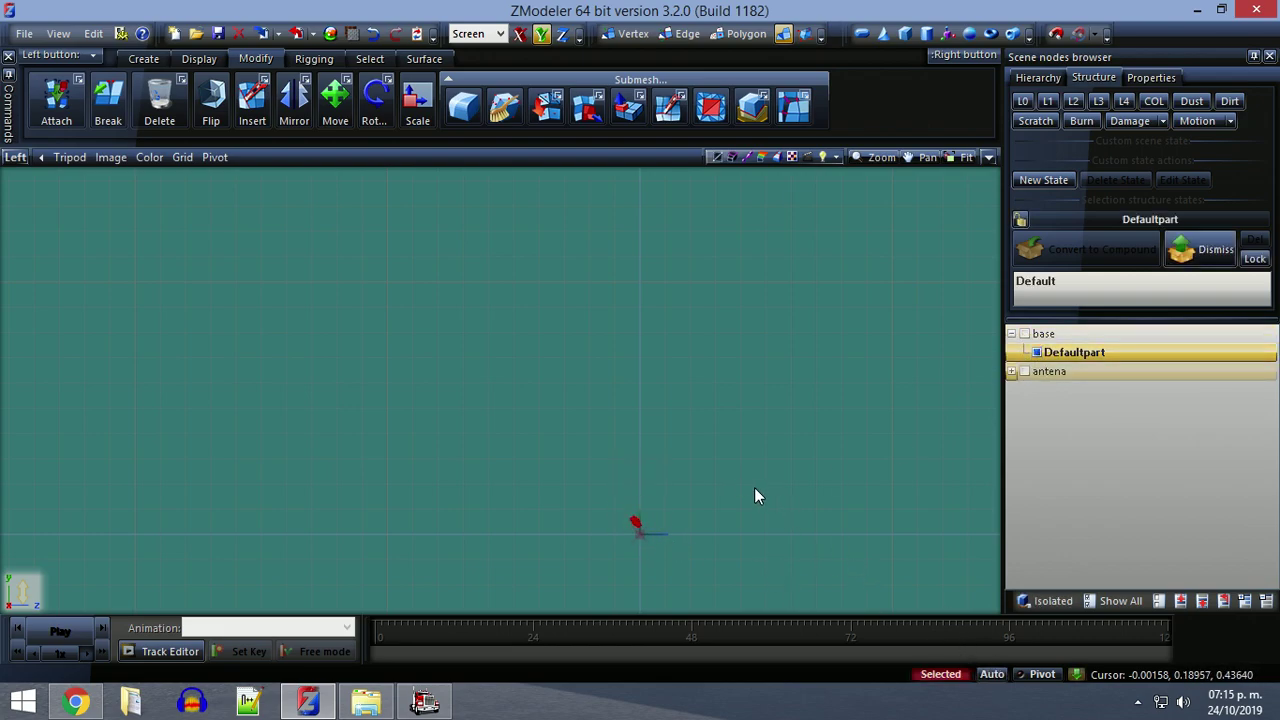
Scale the base's Defaultpart down to a point with the X and Y axes enabled, redisplay the base node and leave Scale.
left_click(417, 100)
left_click(520, 34)
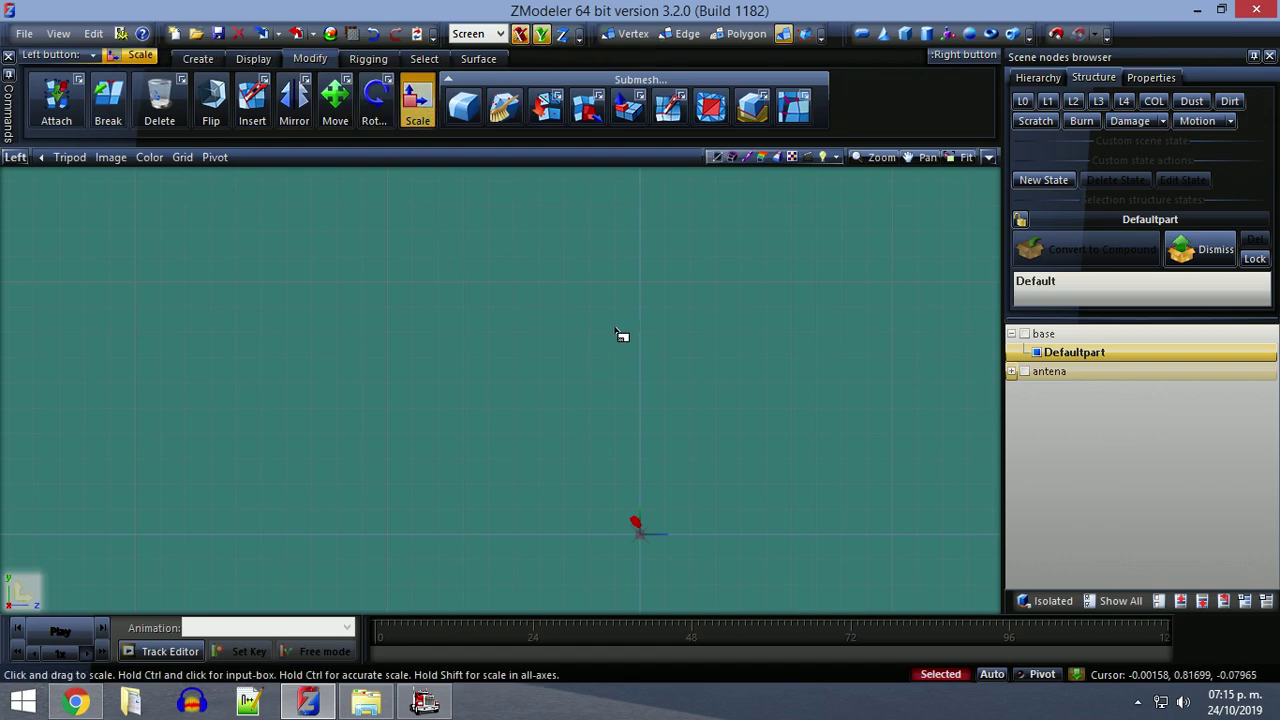
left_click_drag(600, 288, 655, 298)
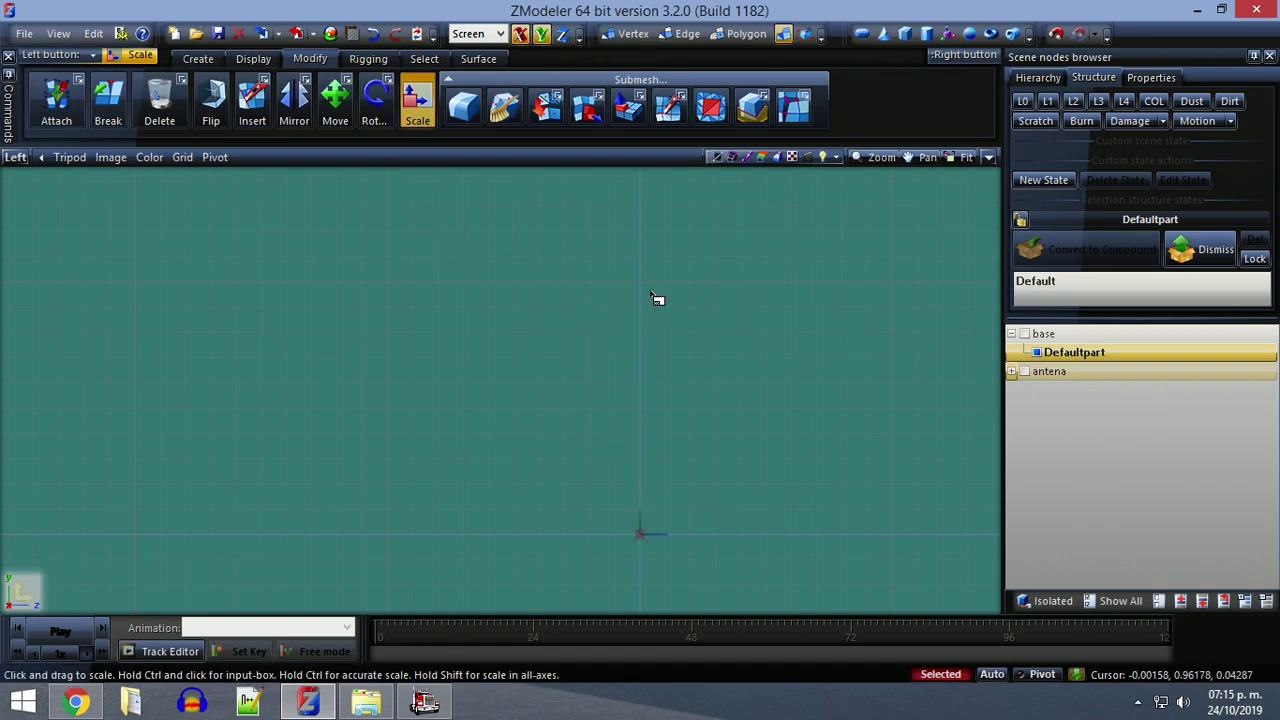
left_click(987, 158)
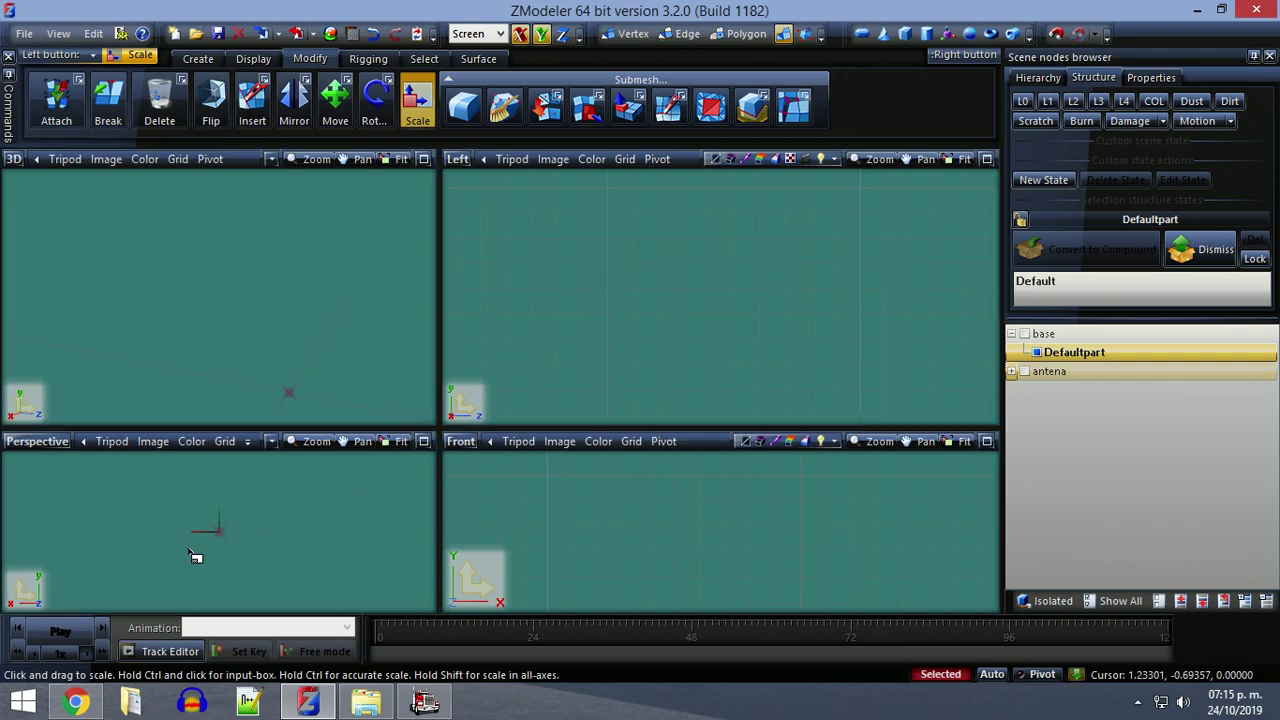
left_click_drag(676, 470, 702, 570)
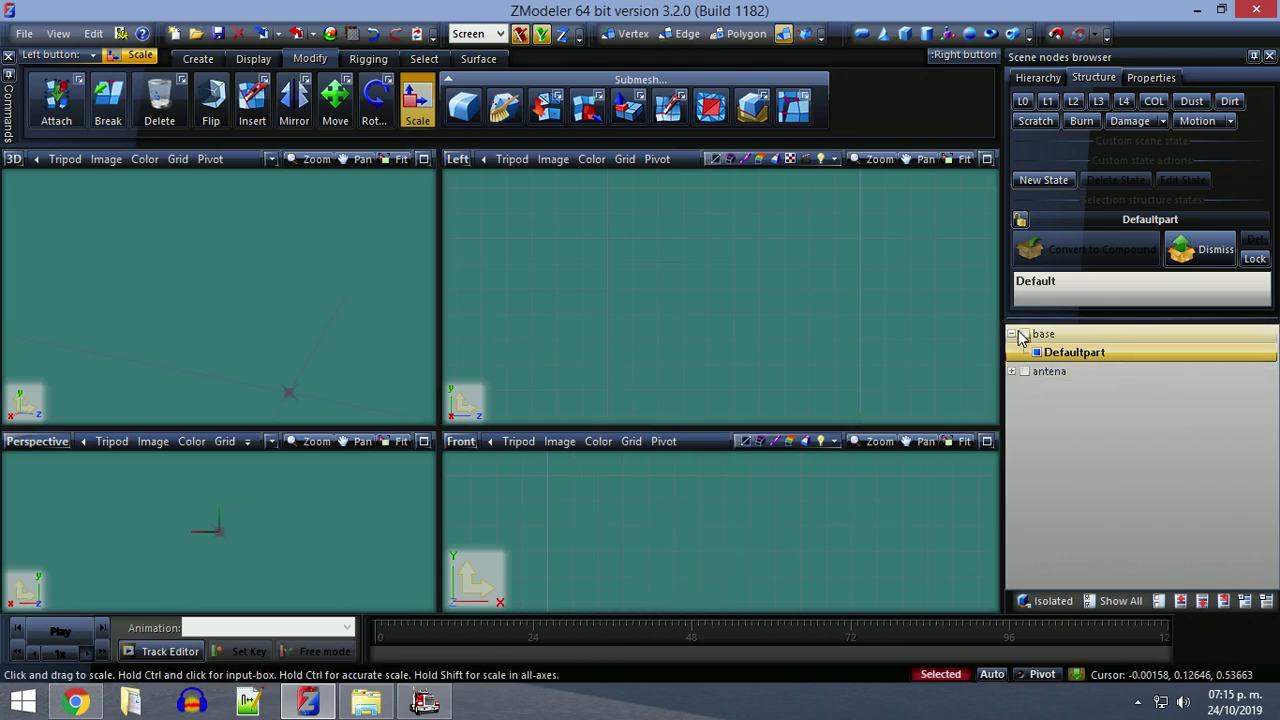
left_click(992, 674)
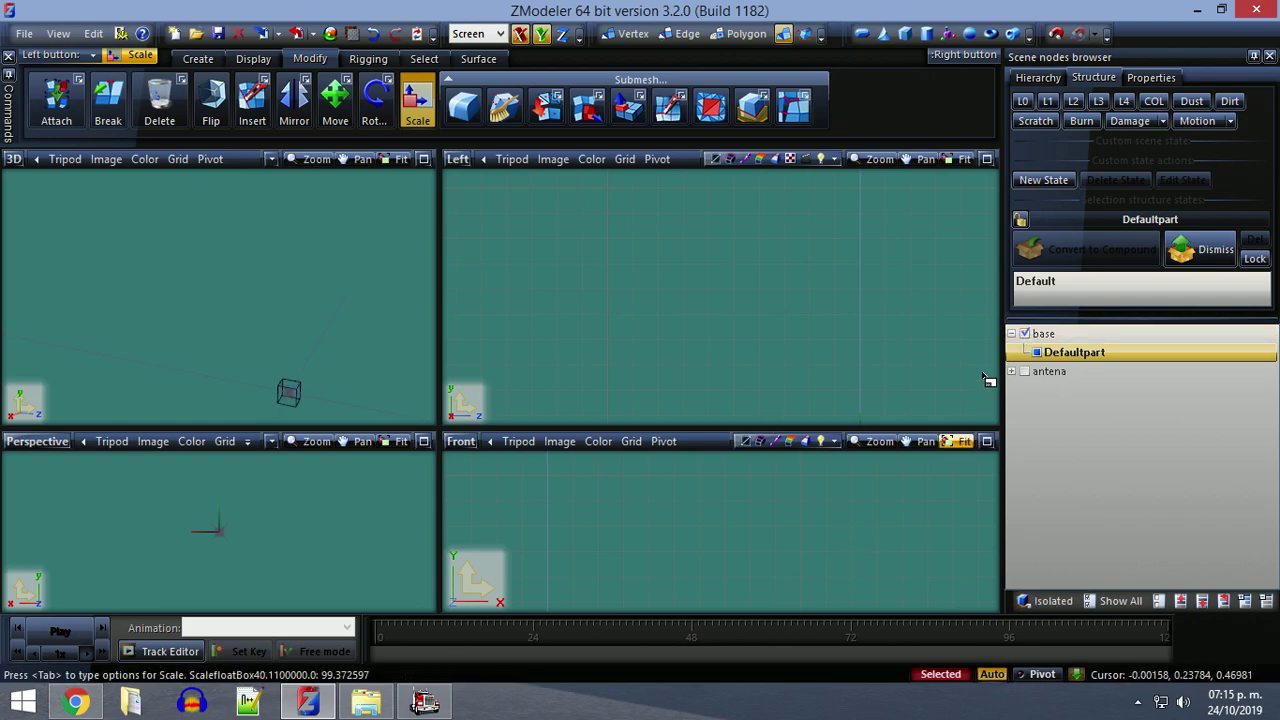
left_click(983, 409)
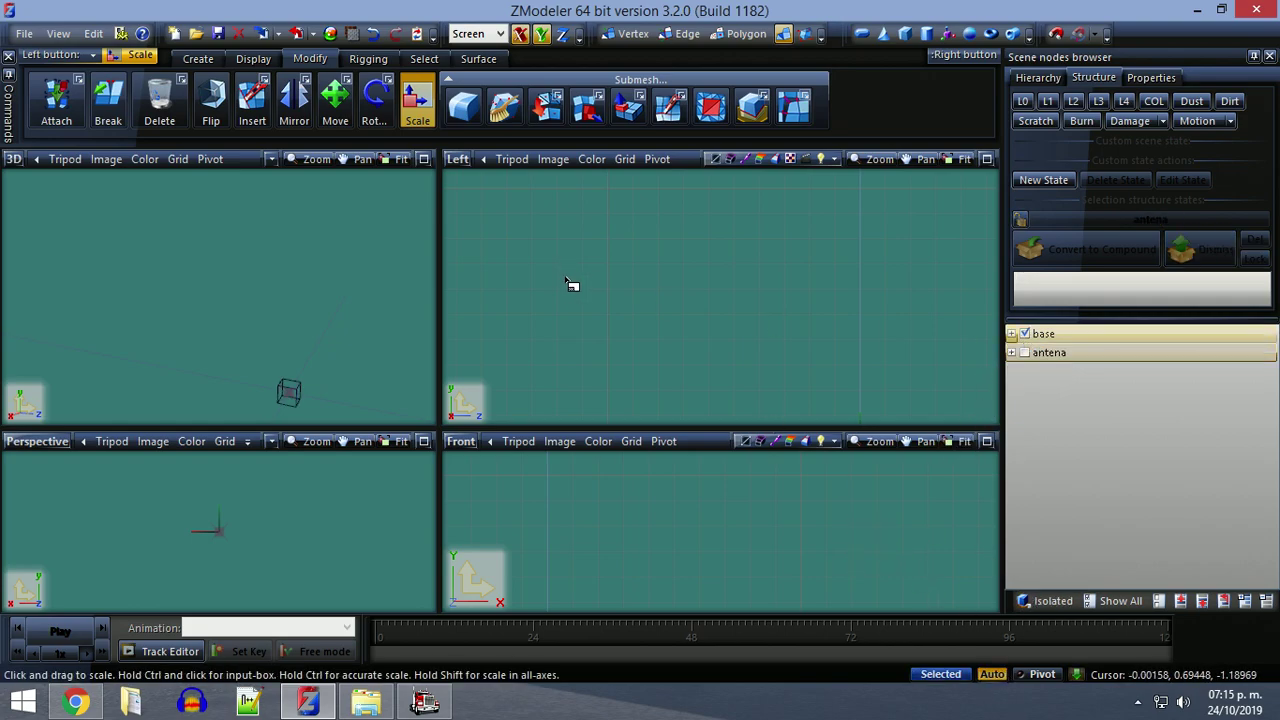
key("Escape")
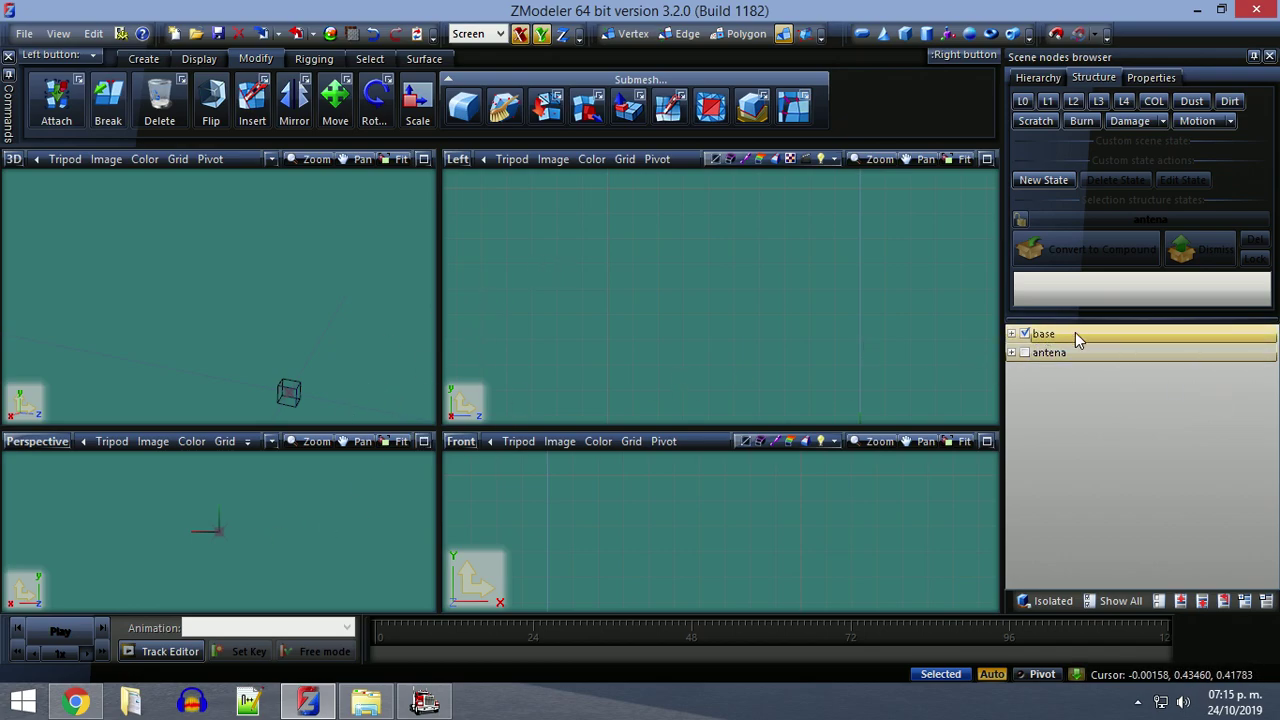
Display the antena model again and enlarge the Left view to frame the whole antenna with its base.
left_click(1024, 353)
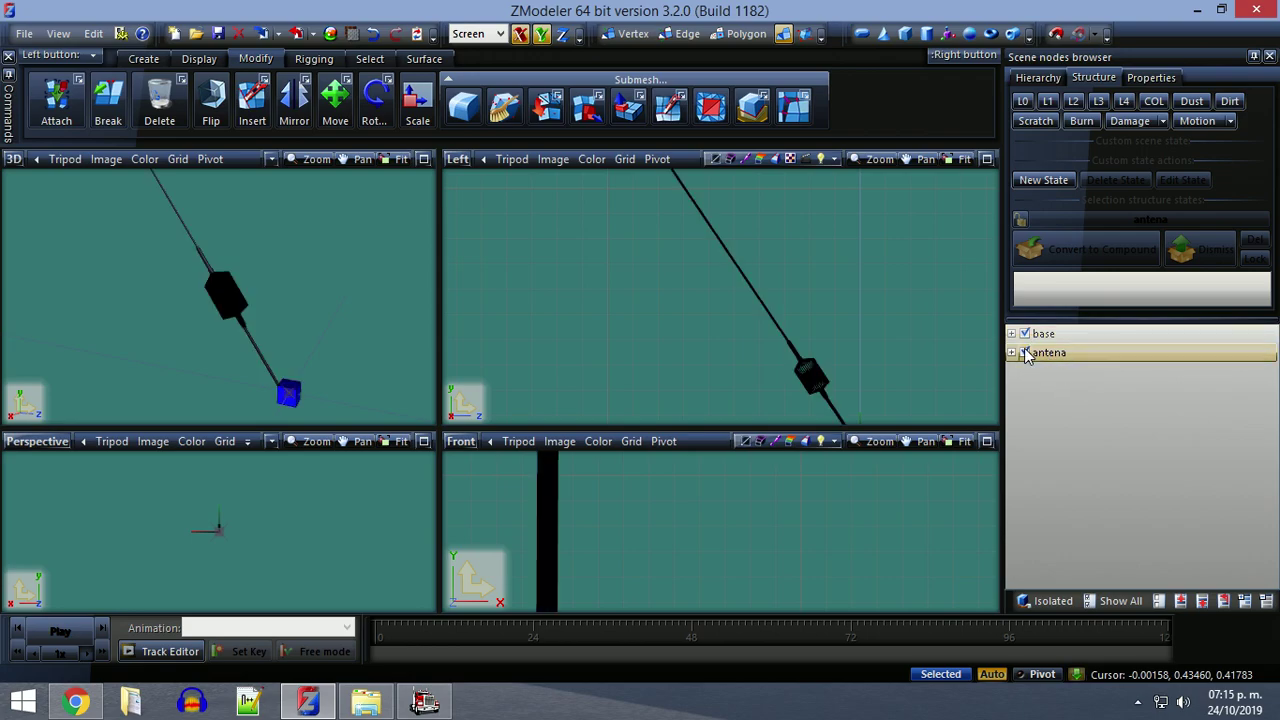
middle_click_drag(785, 352, 617, 303)
left_click(986, 159)
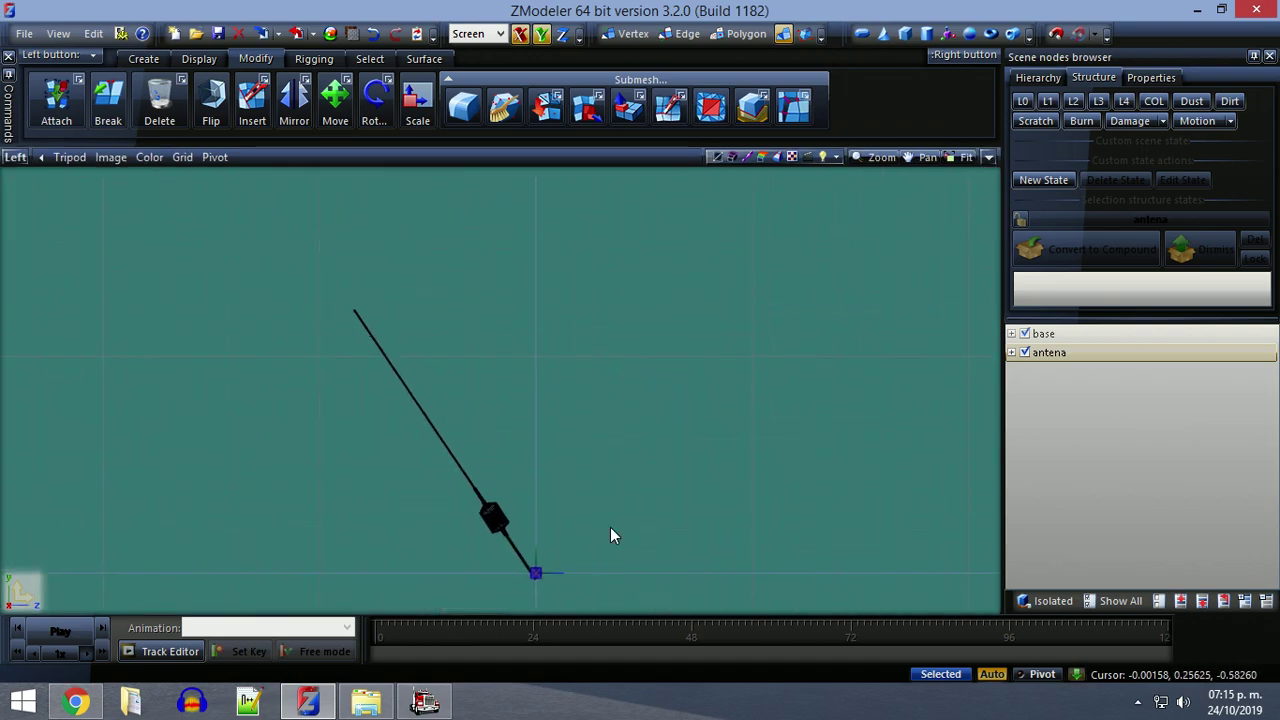
middle_click_drag(780, 489, 834, 469)
middle_click_drag(651, 437, 644, 450)
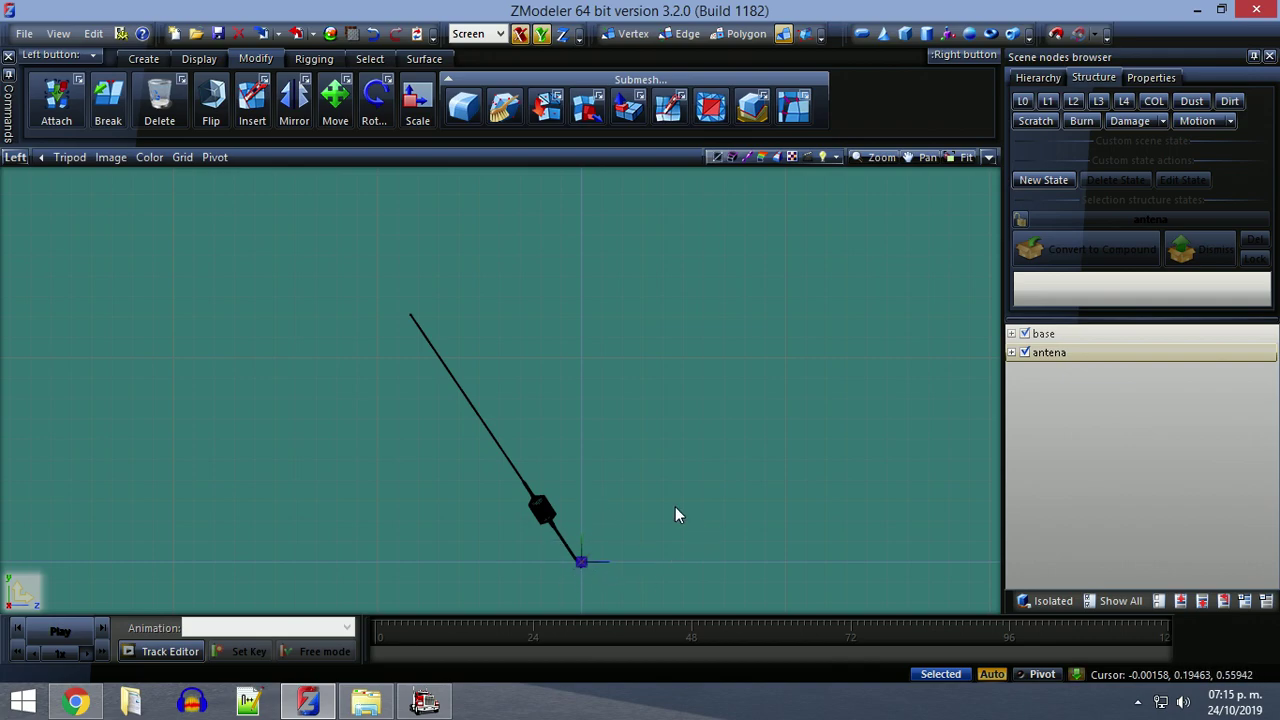
Select the base and antena models together, scale both down to a point and check them in the 3D view.
left_click_drag(358, 282, 677, 577)
key("s")
mouse_move(583, 558)
left_mouse_down()
mouse_move(651, 586)
mouse_move(576, 573)
left_mouse_up()
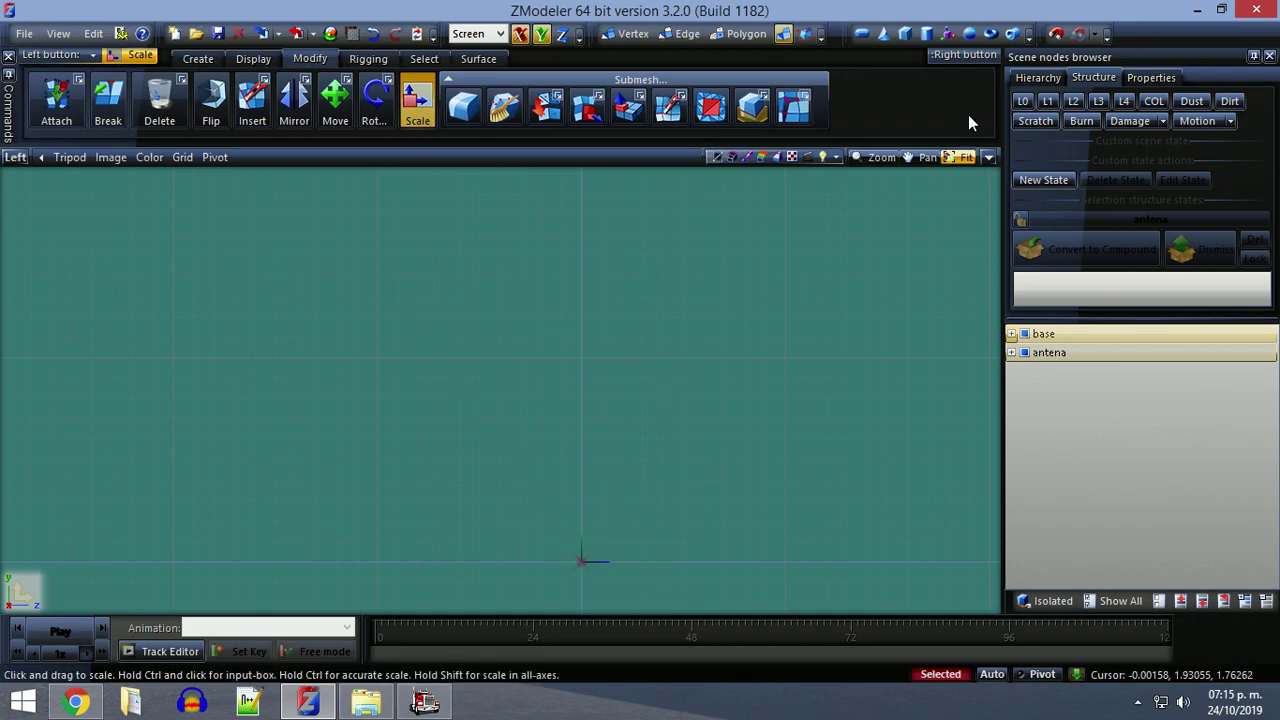
left_click(990, 158)
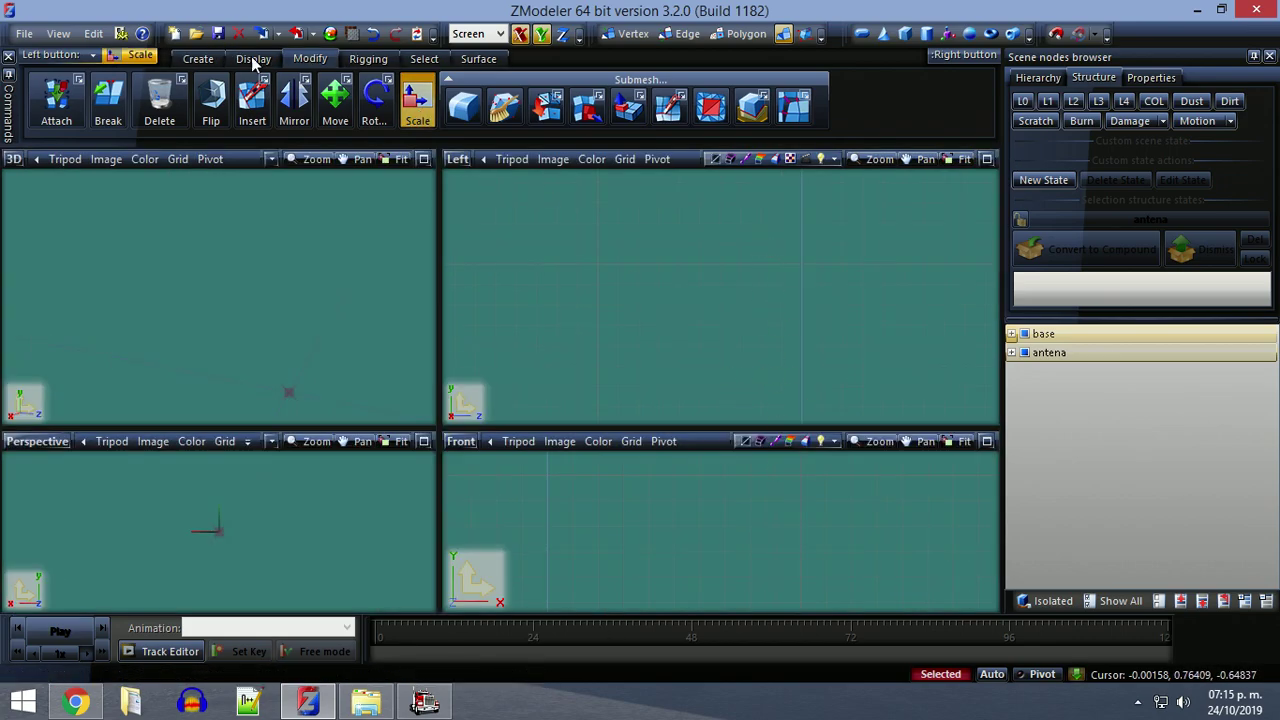
left_click(420, 112)
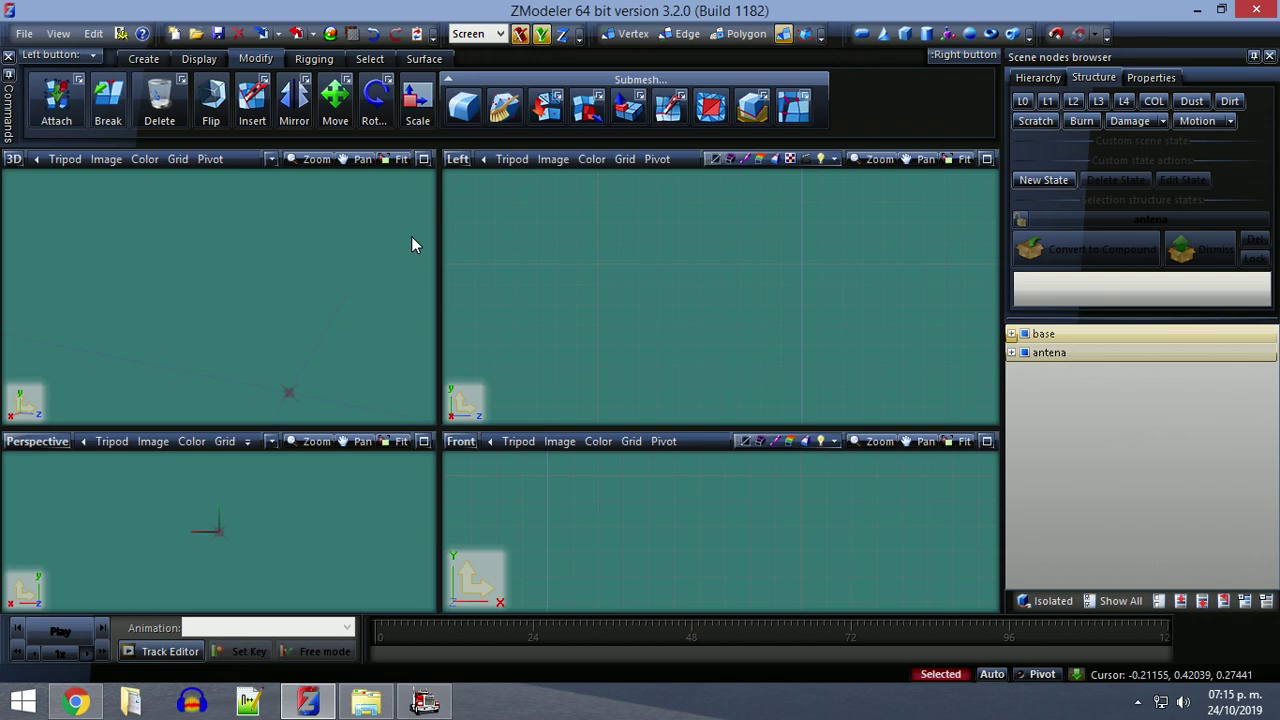
left_click(424, 159)
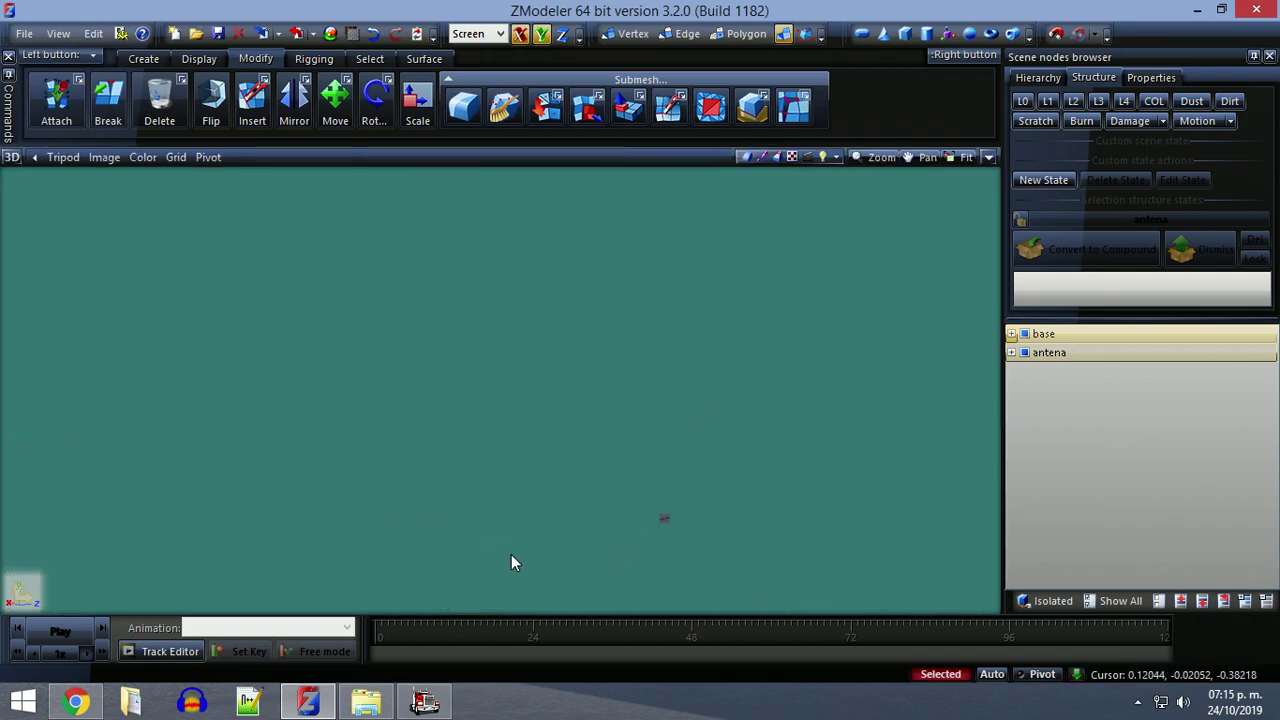
Start a new scene, discarding the scaled models, and switch to the addon_hookups folder in the file explorer.
left_click(175, 34)
left_click(690, 401)
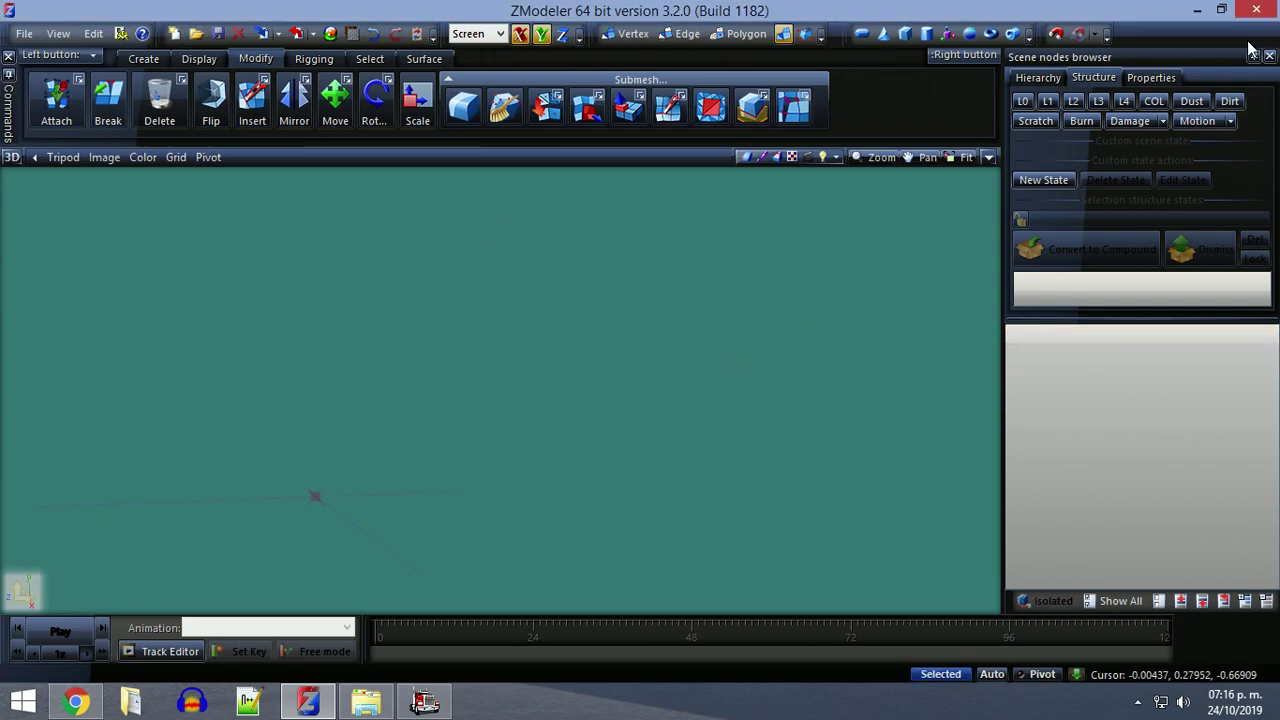
left_click(1197, 10)
Open accw900.sii in Notepad++, review the antenna definition, and close the file and editor.
double_click(263, 205)
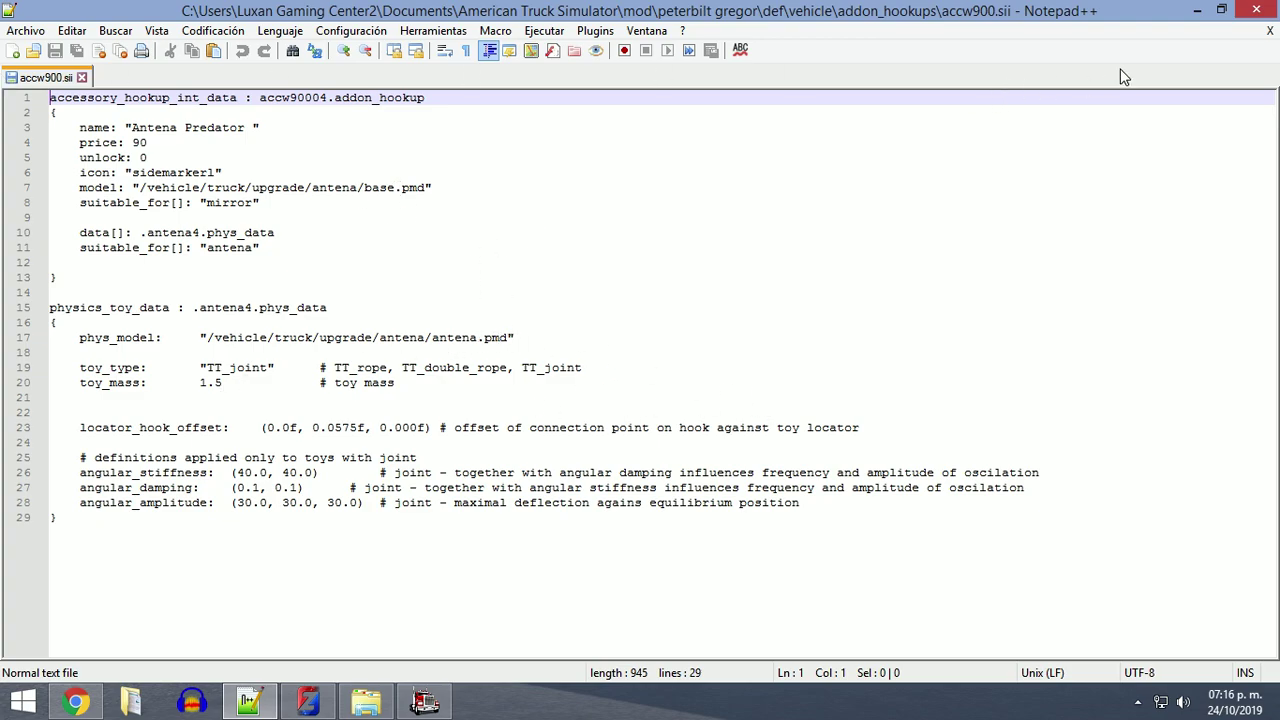
left_click(1270, 30)
left_click(1256, 10)
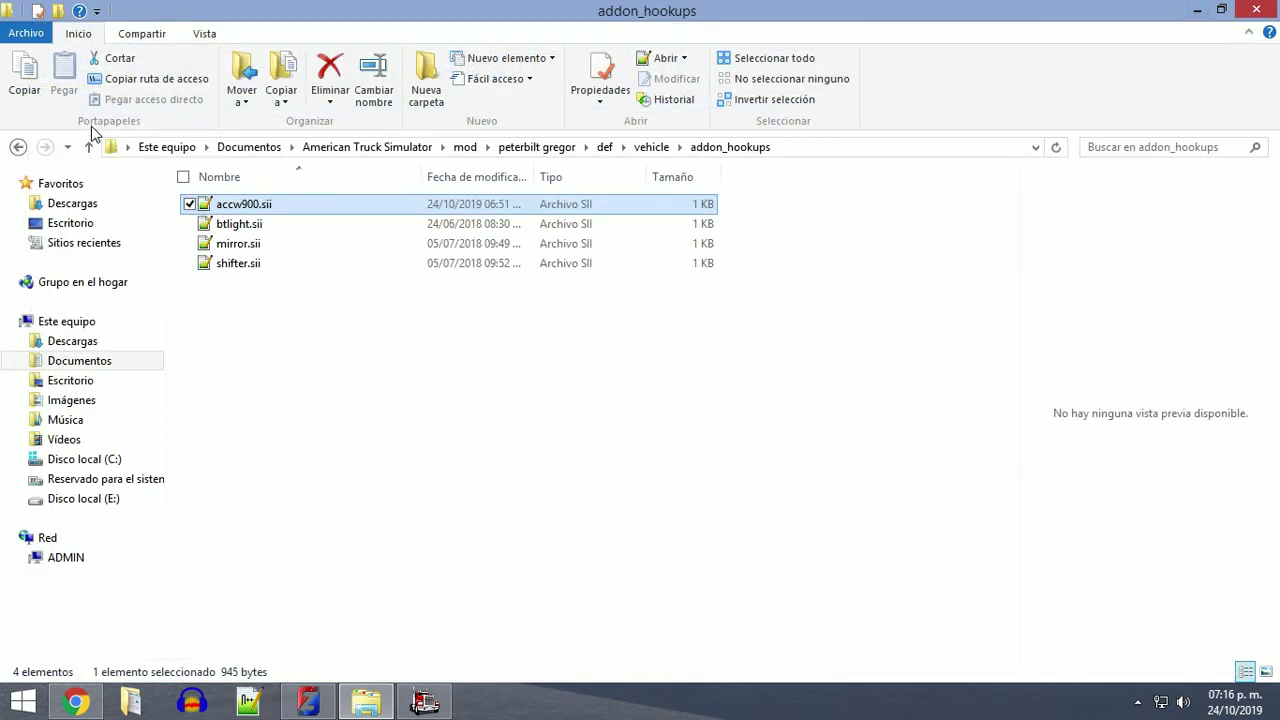
Browse the mod's def/vehicle/truck/peterbilt.xx379 folder and its accessory subfolder, and return to def/vehicle.
left_click(20, 148)
left_click(303, 225)
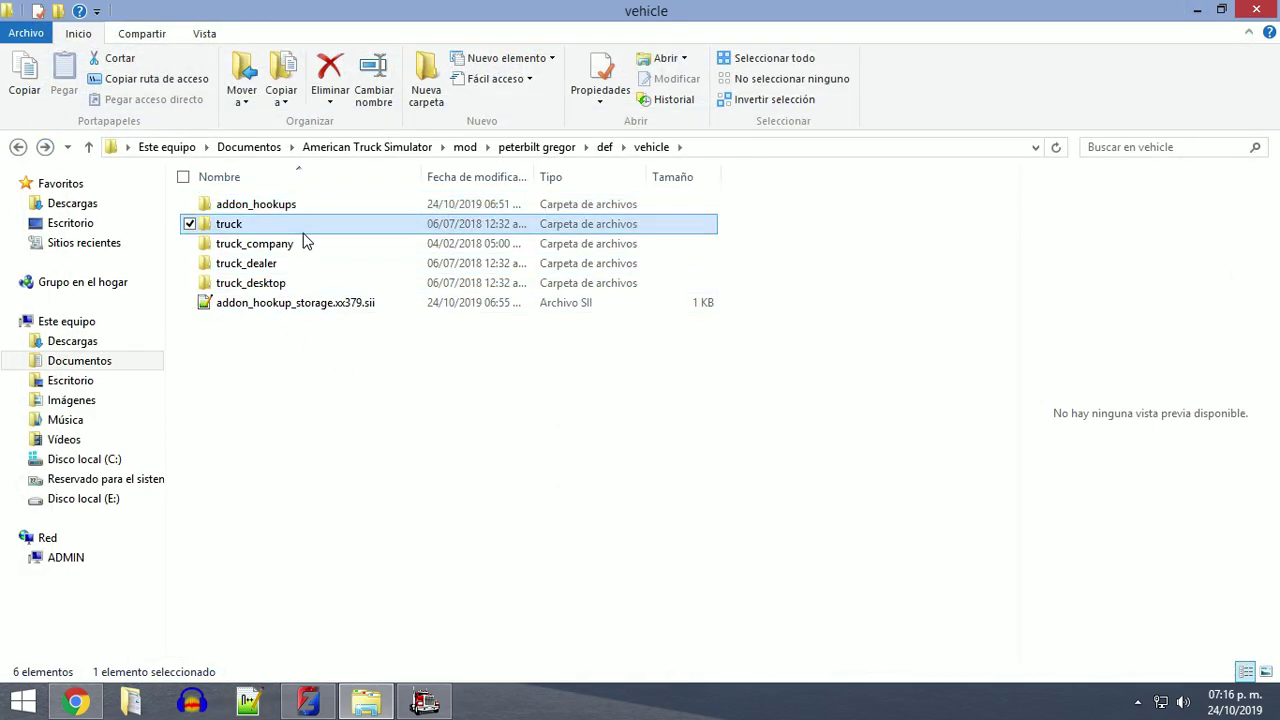
double_click(304, 224)
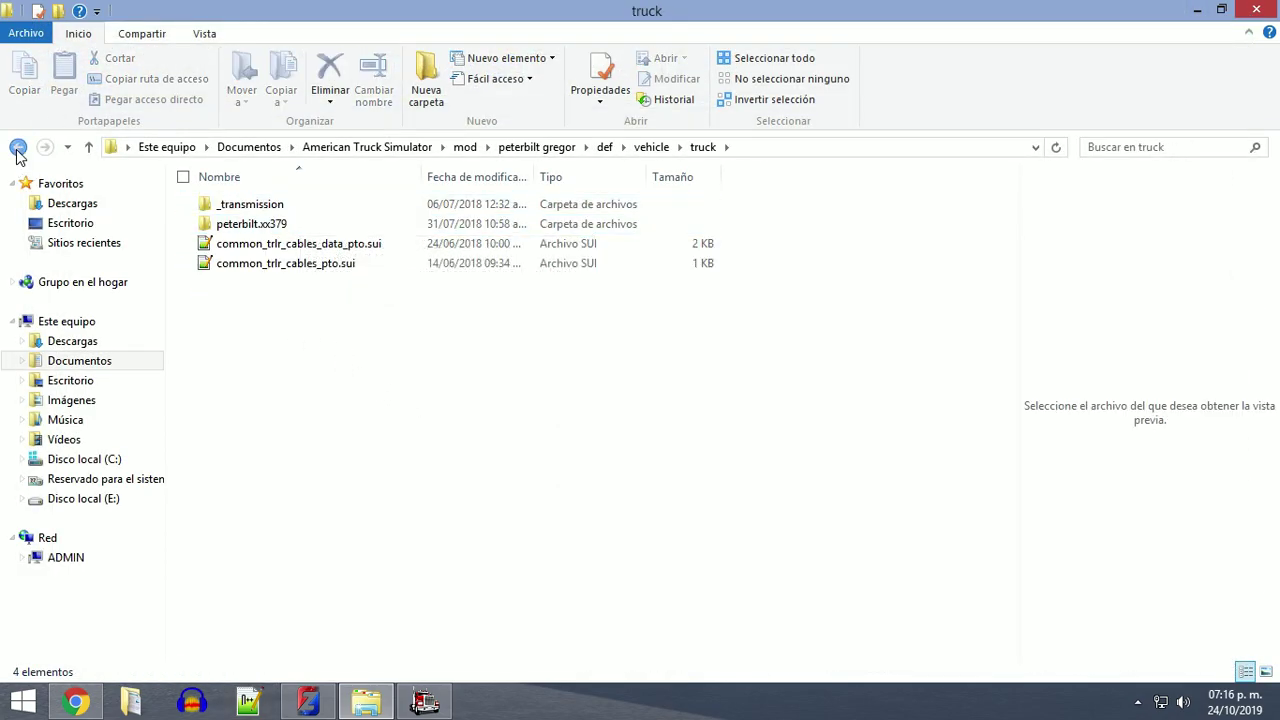
left_click(17, 148)
double_click(208, 222)
double_click(262, 224)
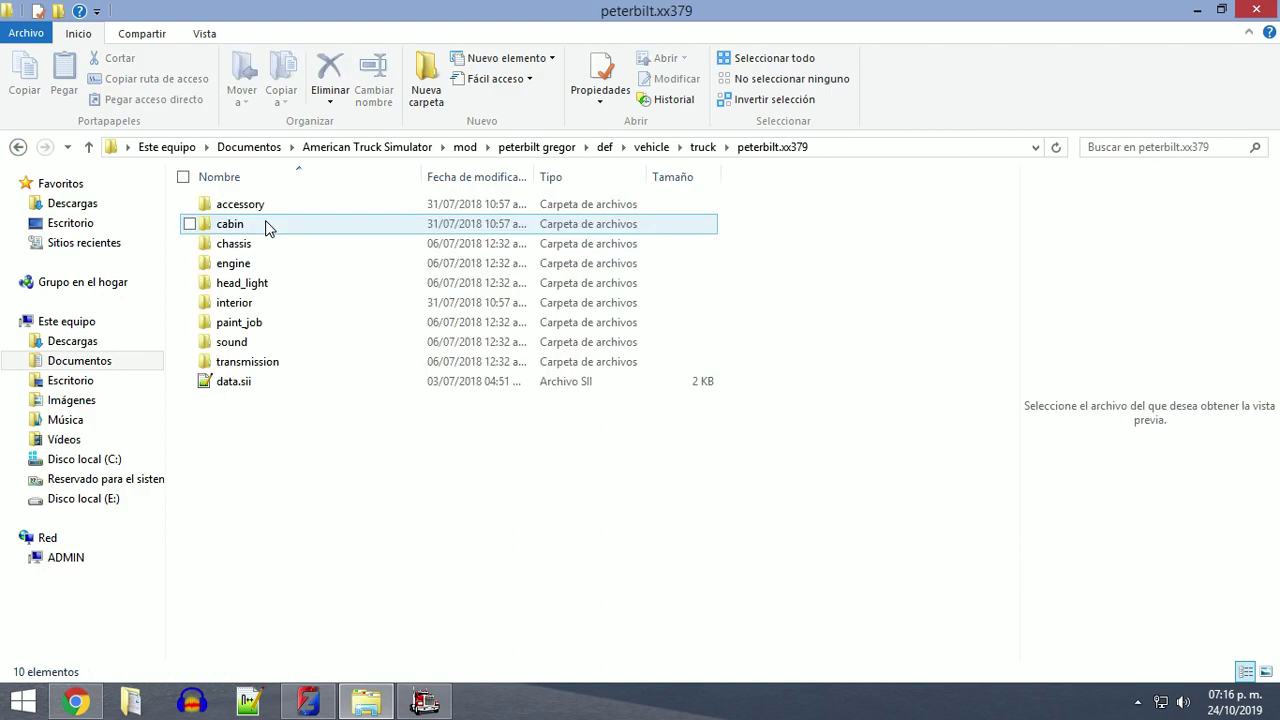
double_click(270, 211)
left_click(17, 148)
left_click(17, 148)
left_click(17, 148)
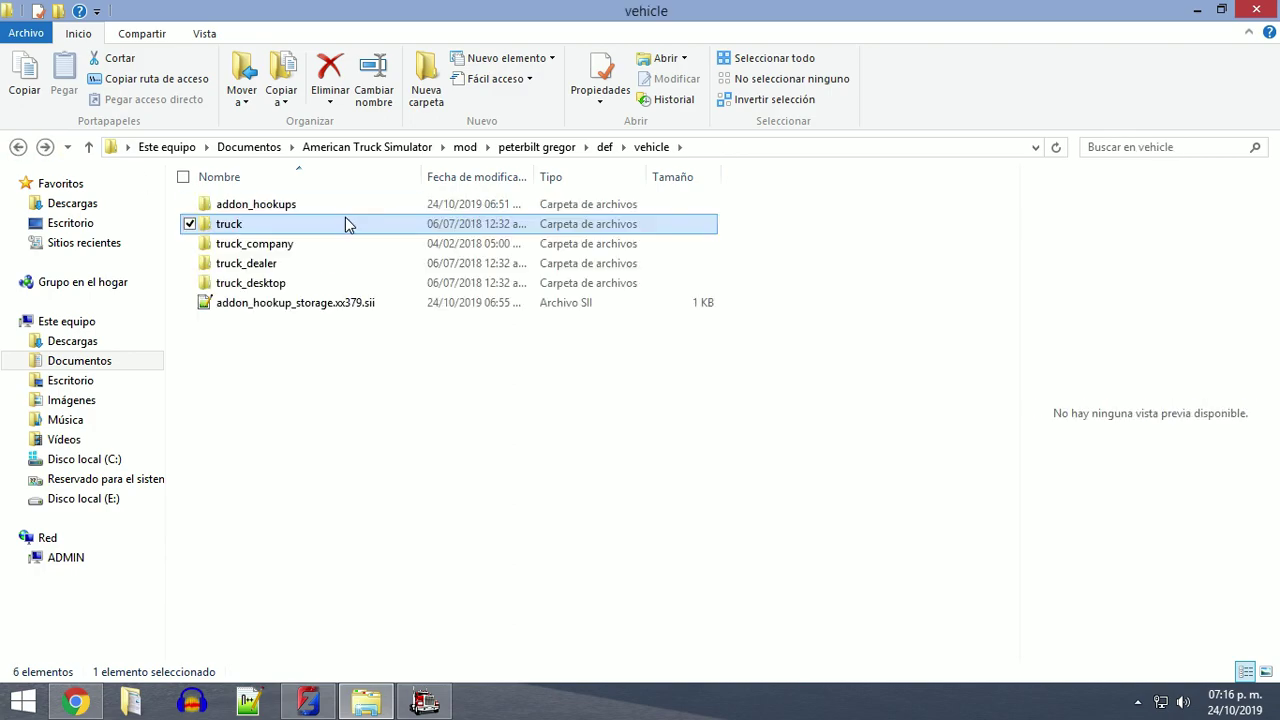
Open addon_hookup_storage.xx379.sii from def/vehicle in Notepad++, review its include lines, and close the file and editor.
left_click(604, 147)
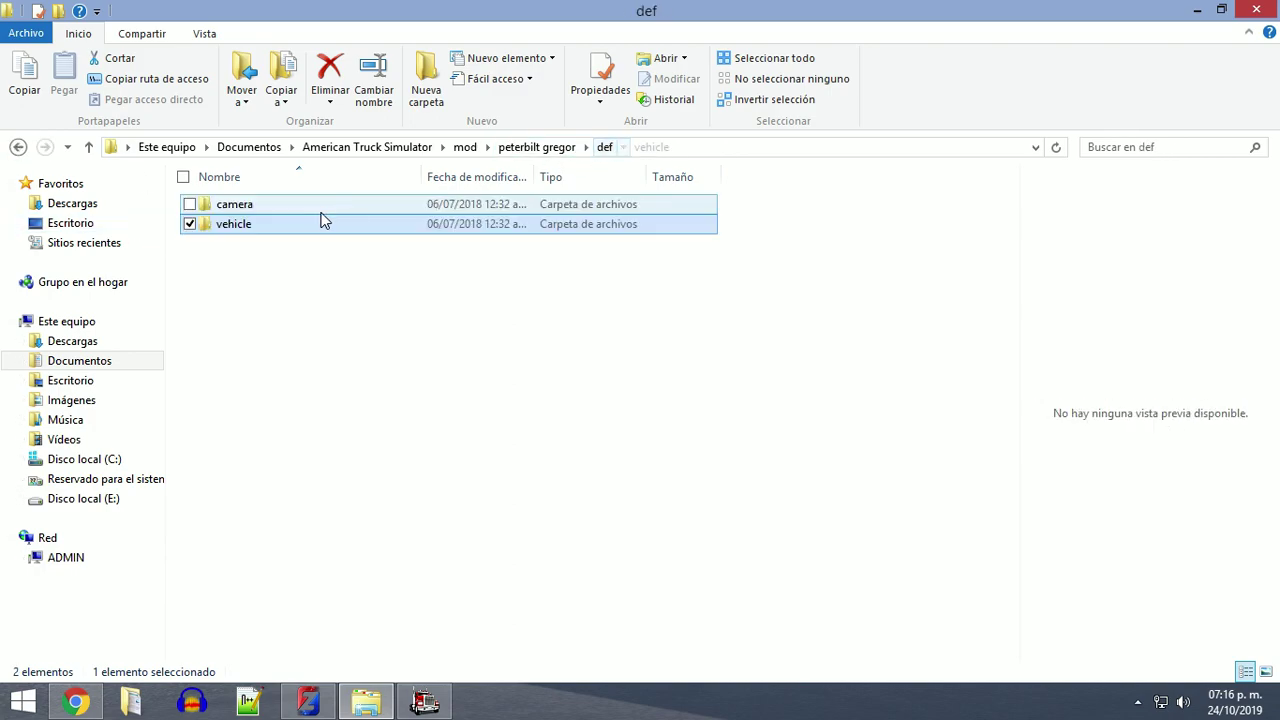
double_click(284, 224)
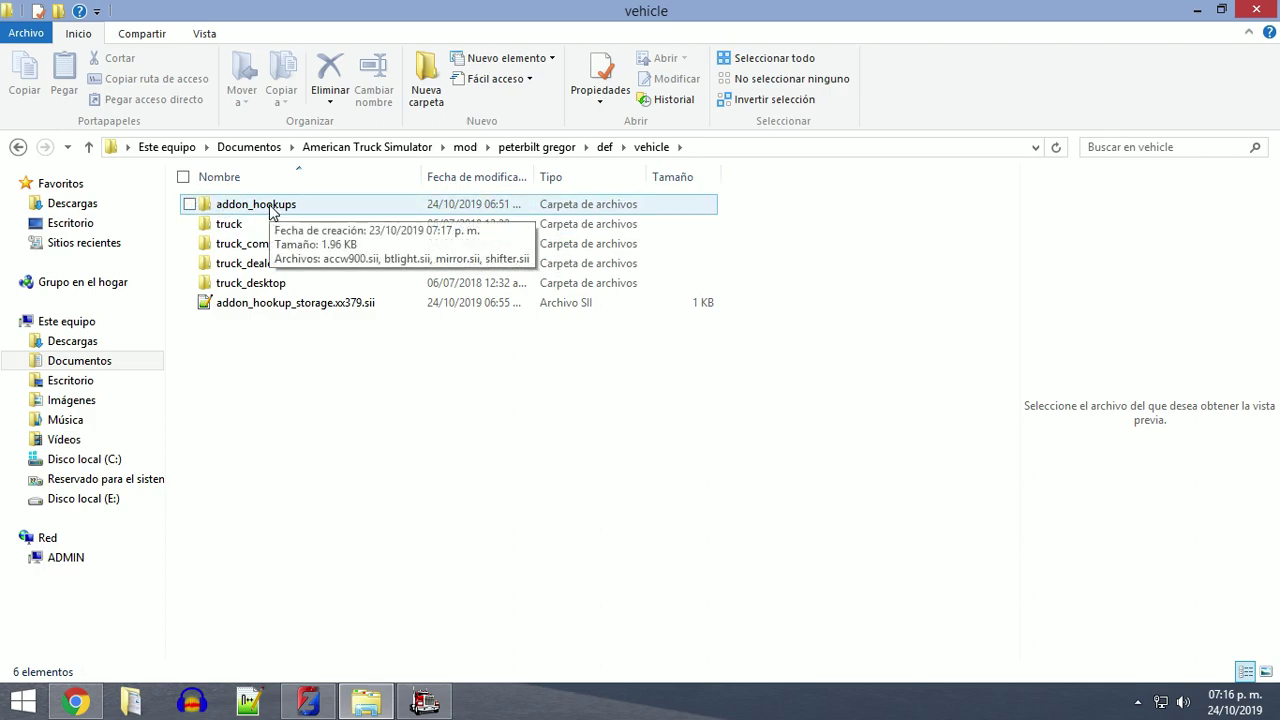
double_click(263, 312)
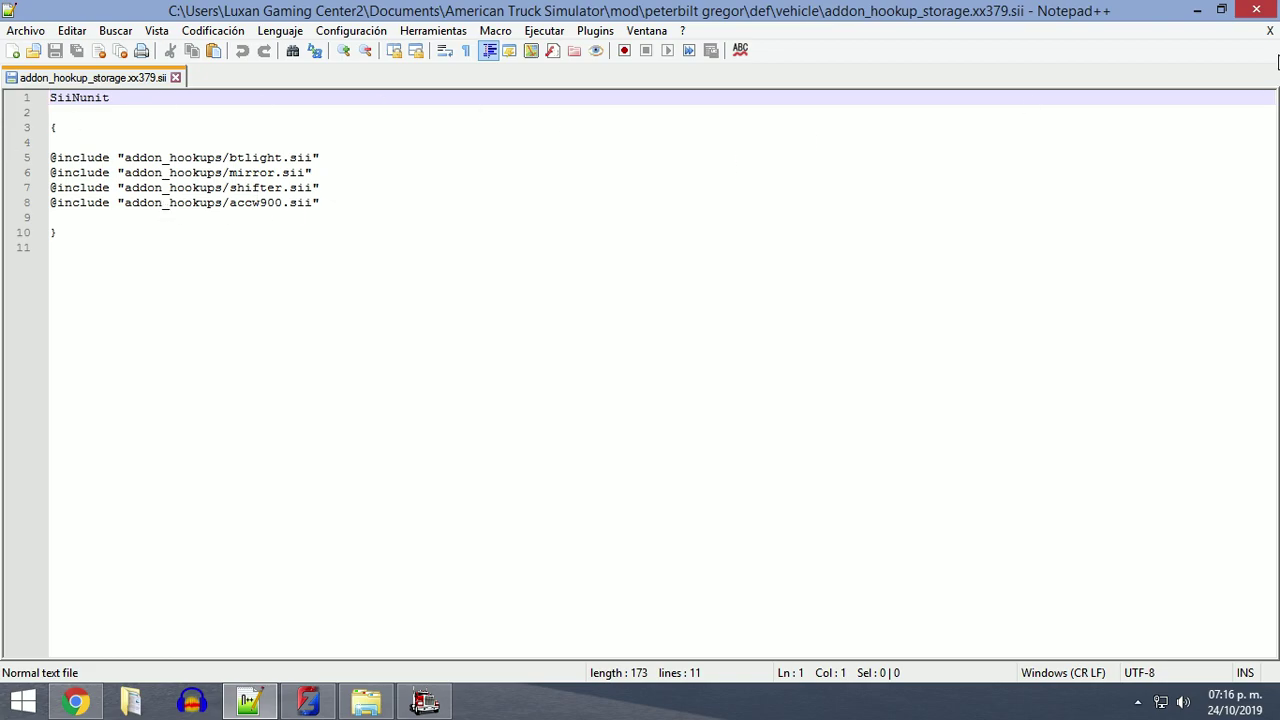
left_click(1270, 30)
left_click(1250, 10)
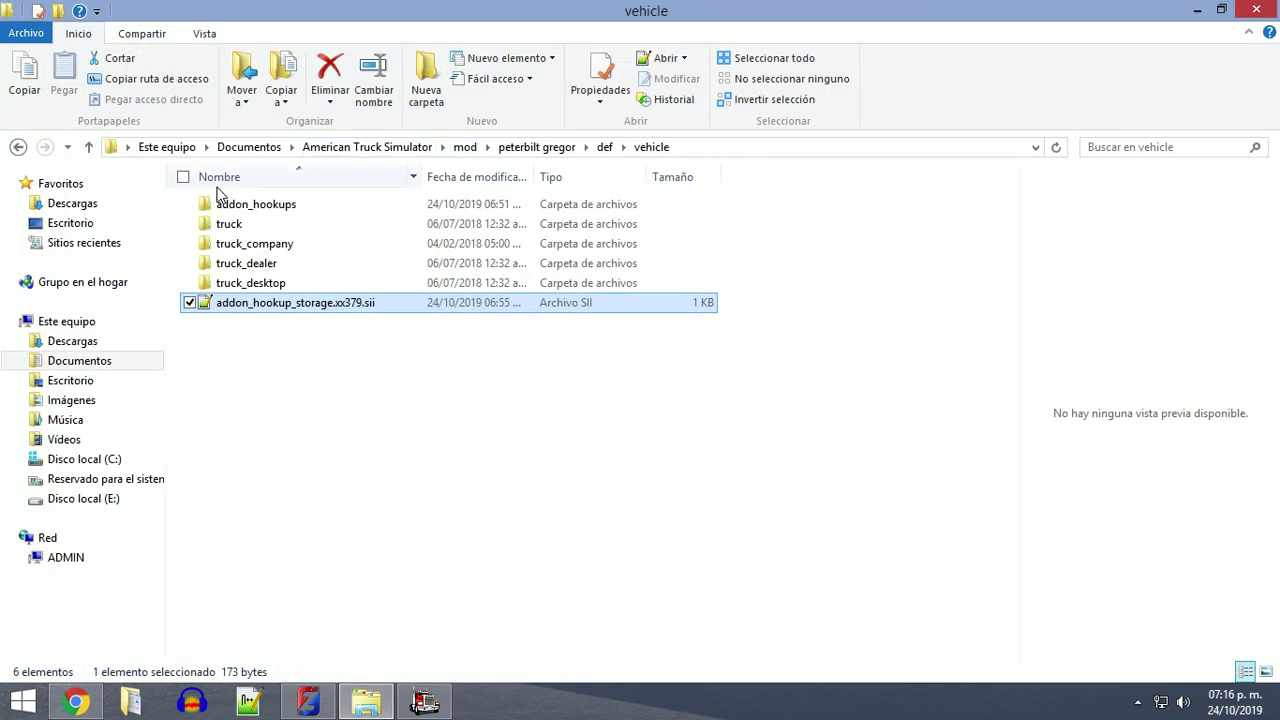
Check the addon_hookups folder, open accw900.sii from it in Notepad++, and close the file and editor.
double_click(288, 202)
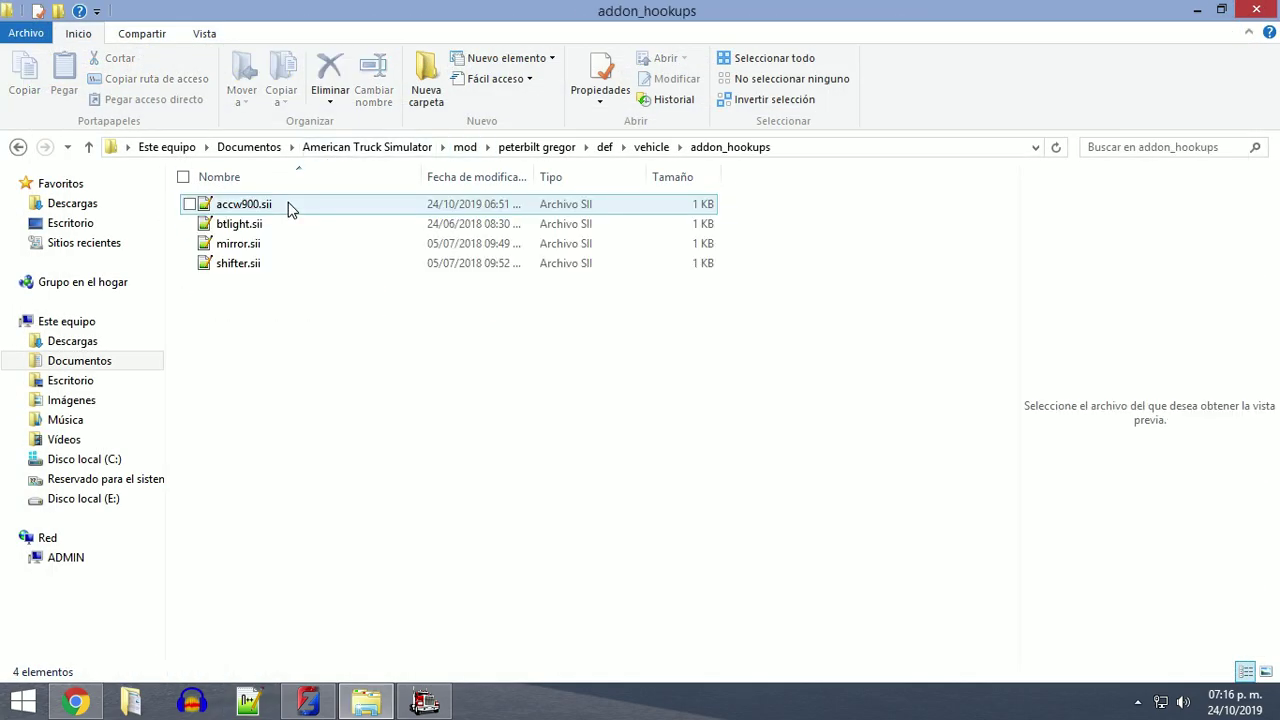
left_click(17, 147)
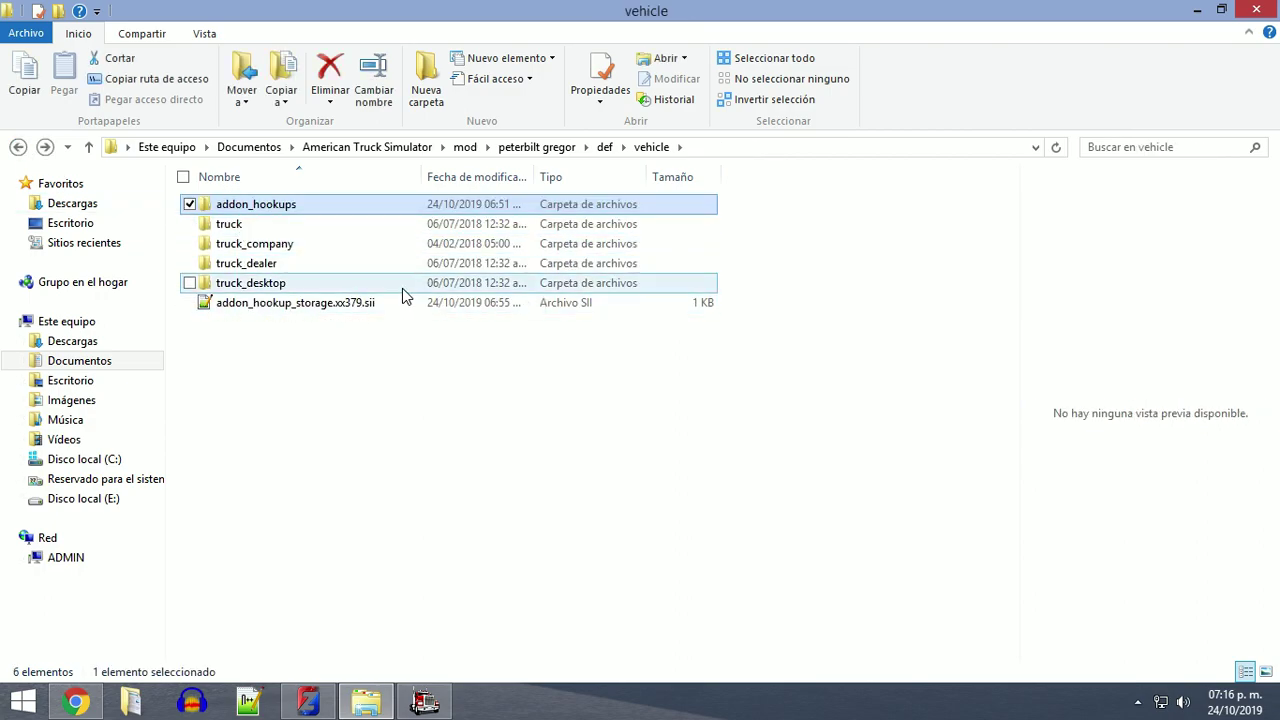
mouse_move(268, 228)
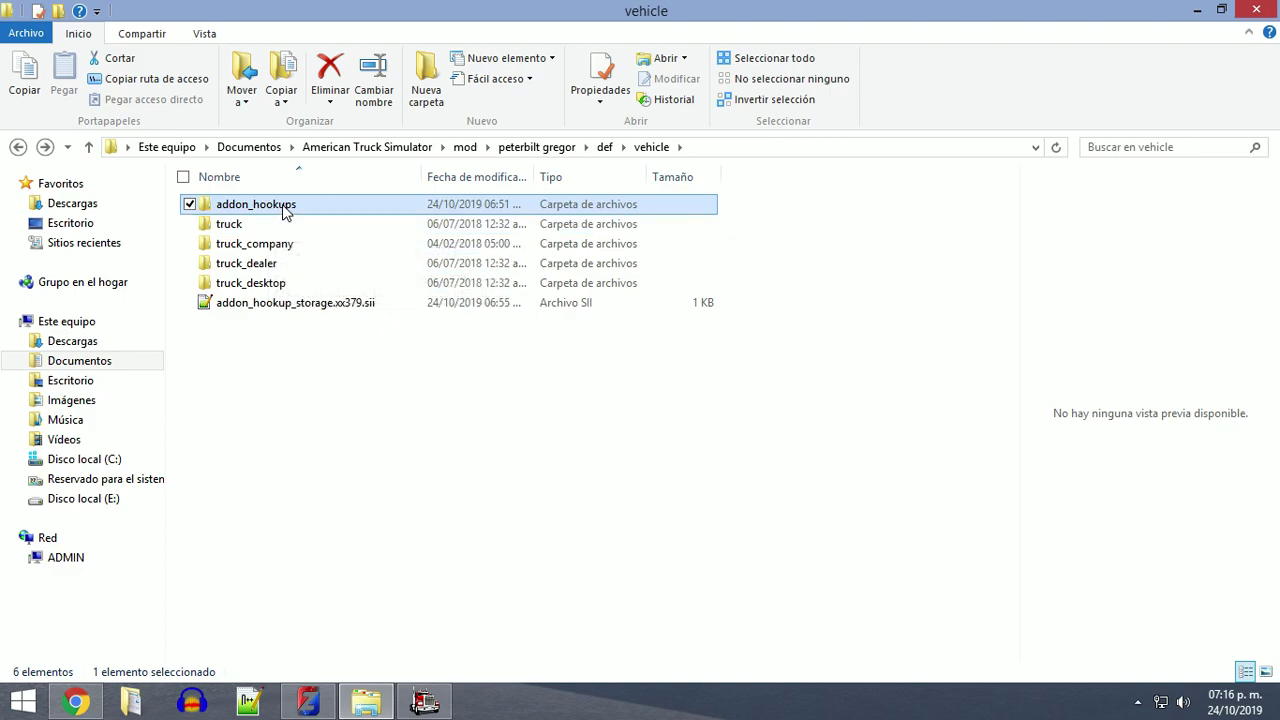
double_click(282, 204)
double_click(282, 204)
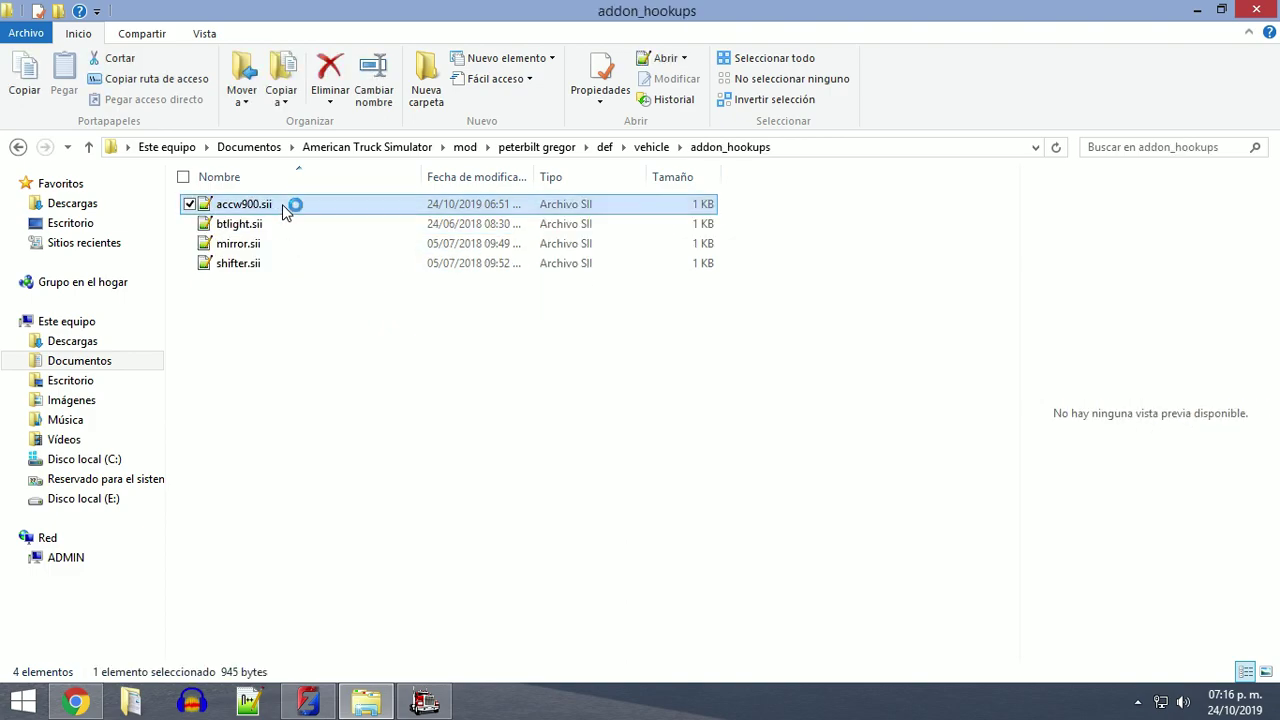
left_click(1270, 30)
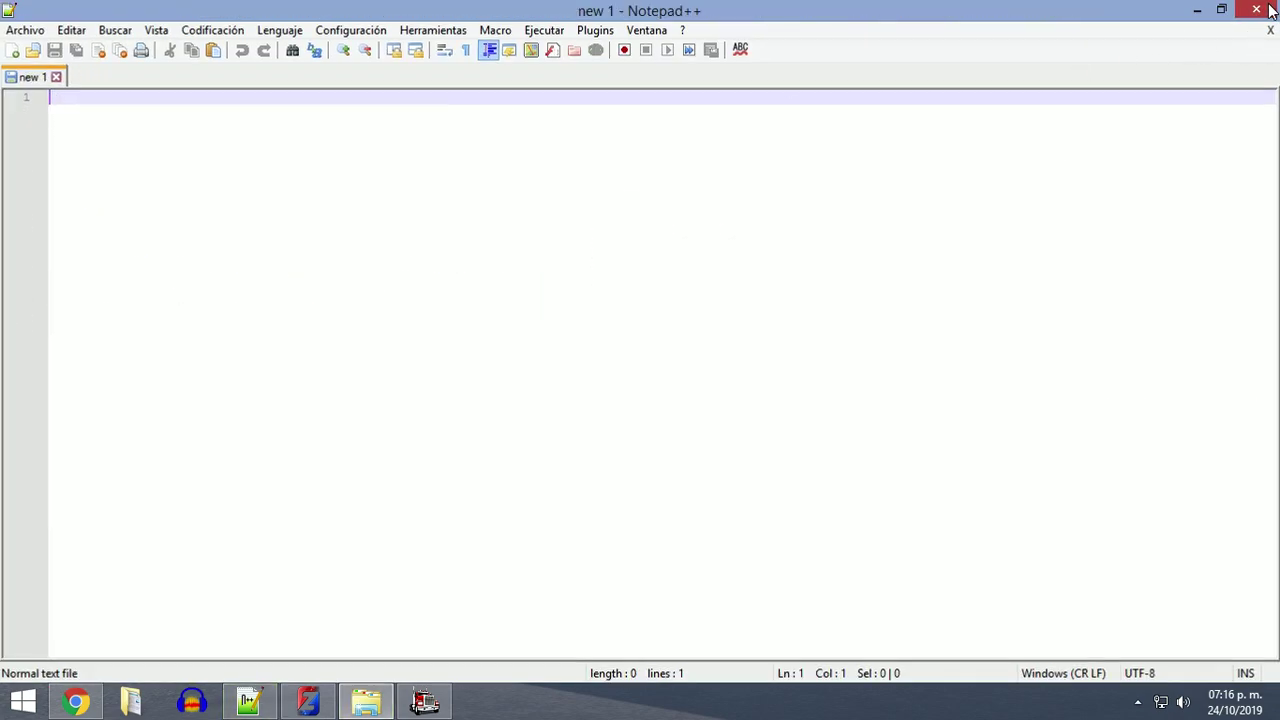
left_click(1256, 10)
Open mirror.sii in Notepad++ and change the model file name in its path to plafon1.pmd.
double_click(250, 244)
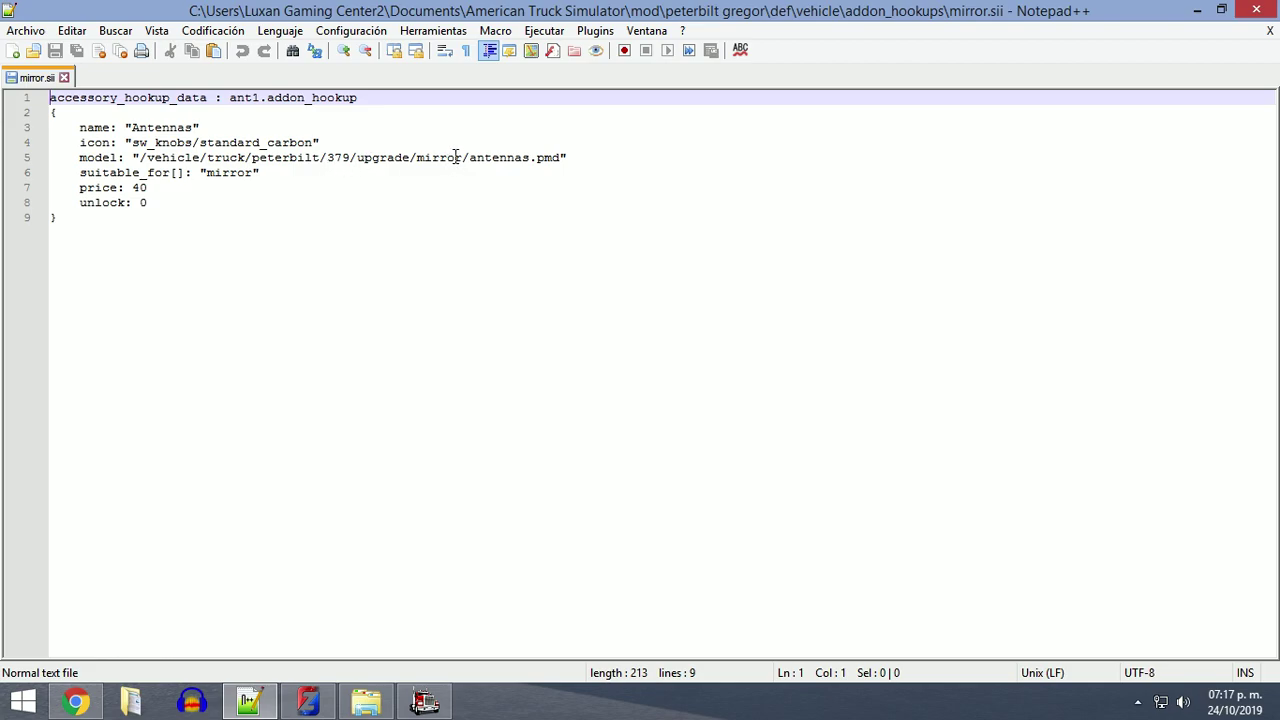
left_click_drag(528, 157, 473, 162)
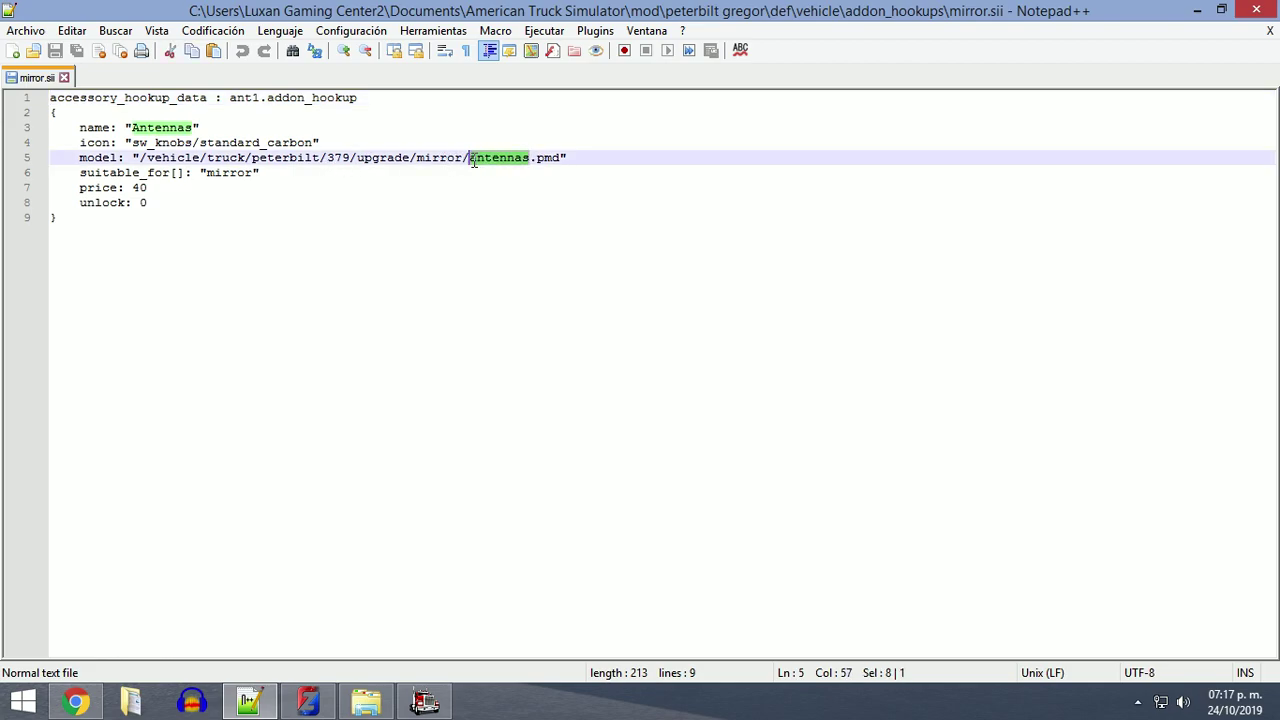
type("plafon")
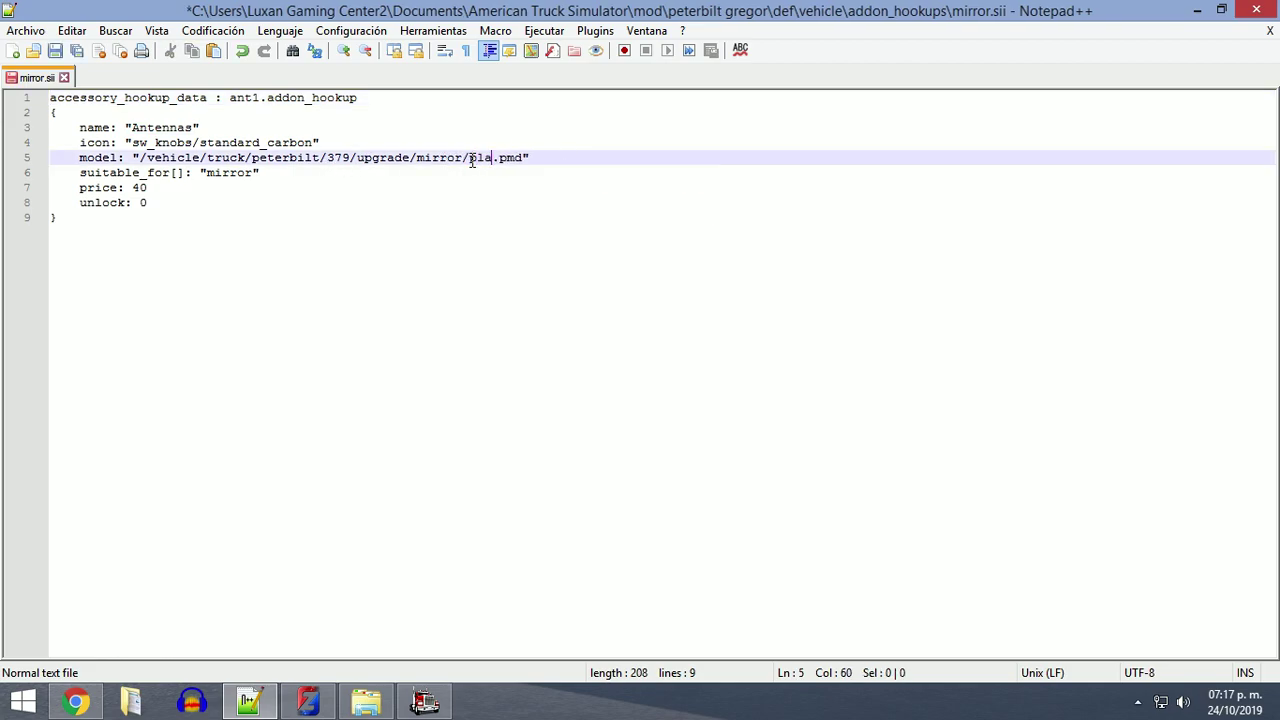
type("1")
Clear the text between the quotes of the suitable_for[] entry in mirror.sii.
left_click(303, 175)
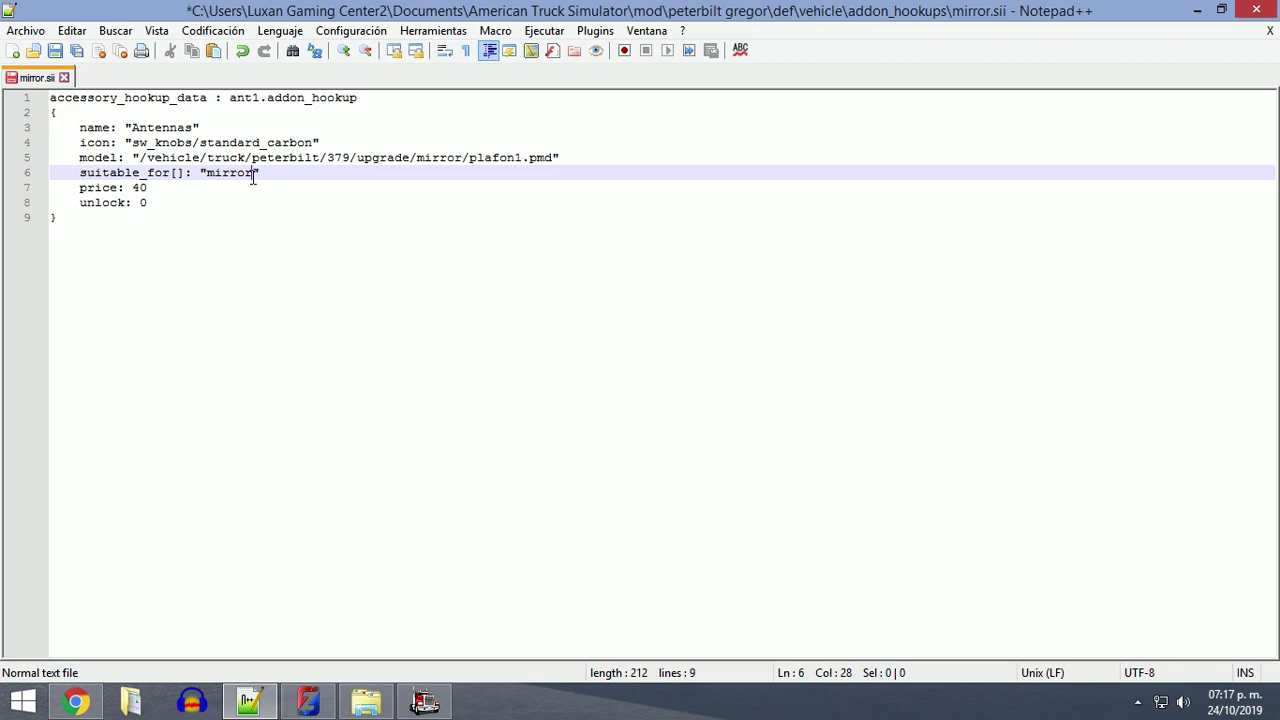
key("BackSpace")
key("BackSpace")
key("BackSpace")
key("BackSpace")
key("BackSpace")
key("BackSpace")
type("t")
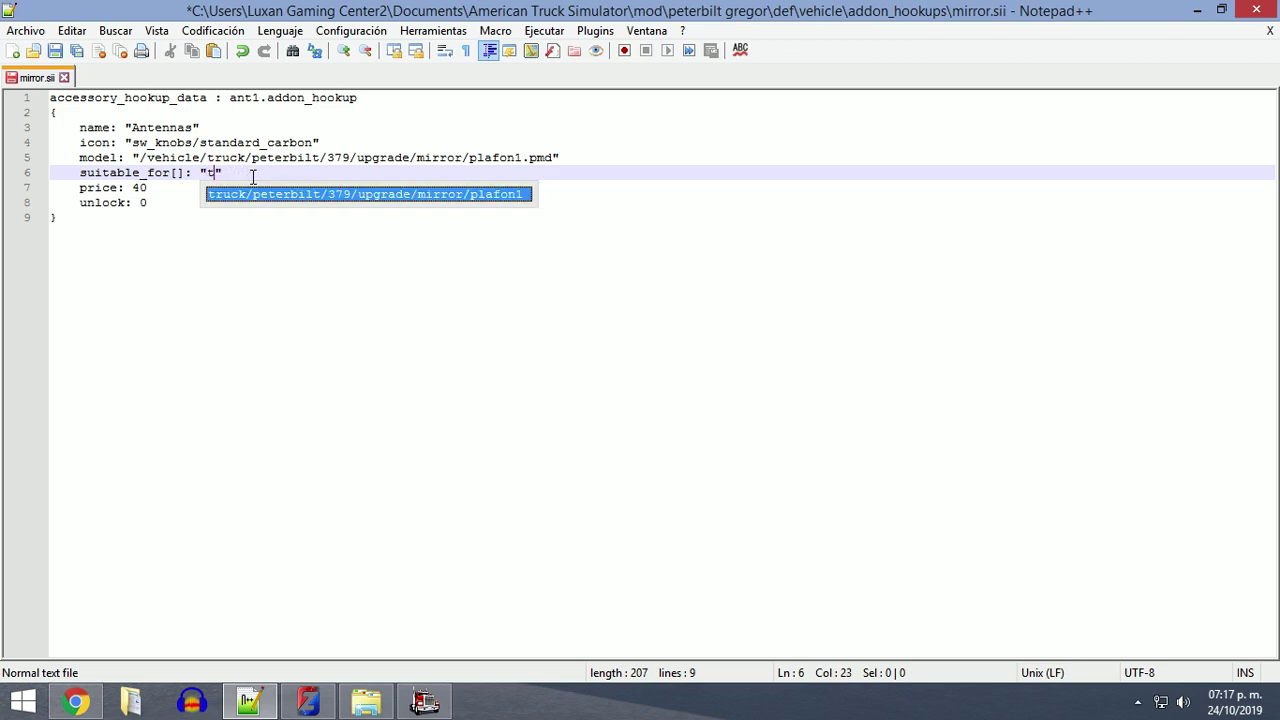
key("BackSpace")
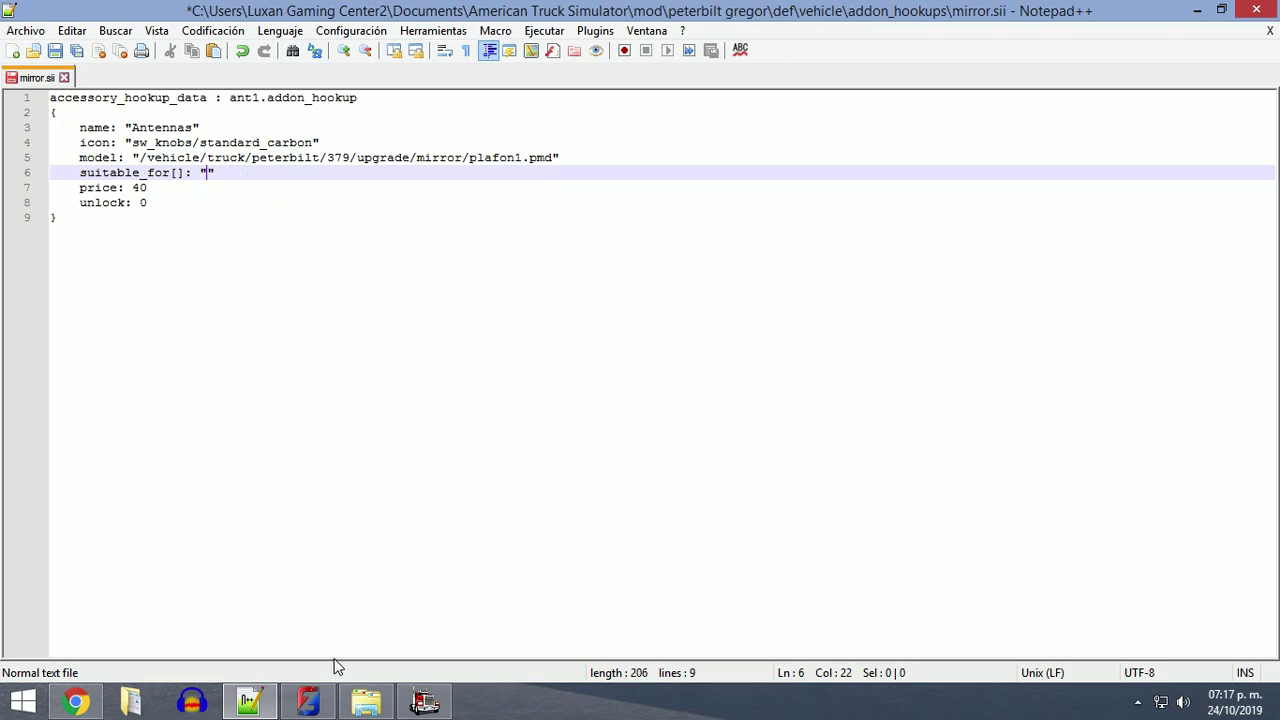
In the file explorer, browse to vehicle/truck/peterbilt.xx379/accessory, check the tanks folder's contents, and return to accessory.
left_click(366, 701)
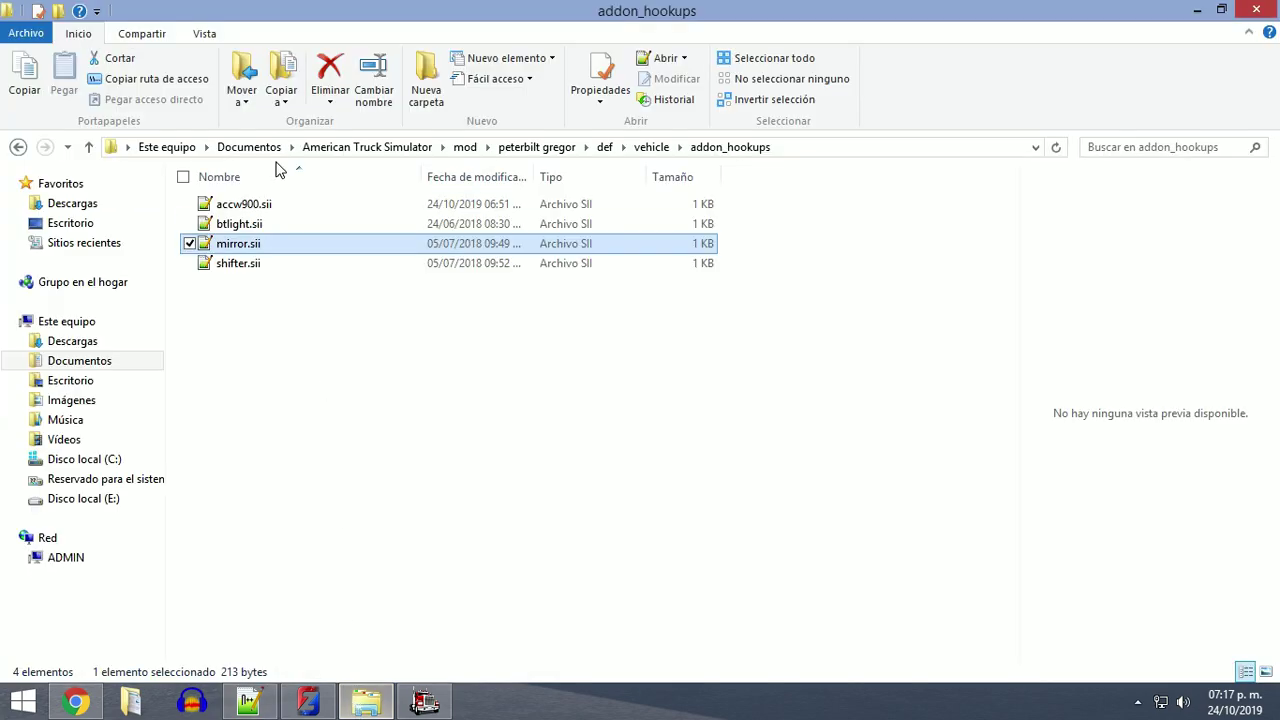
left_click(651, 150)
double_click(235, 224)
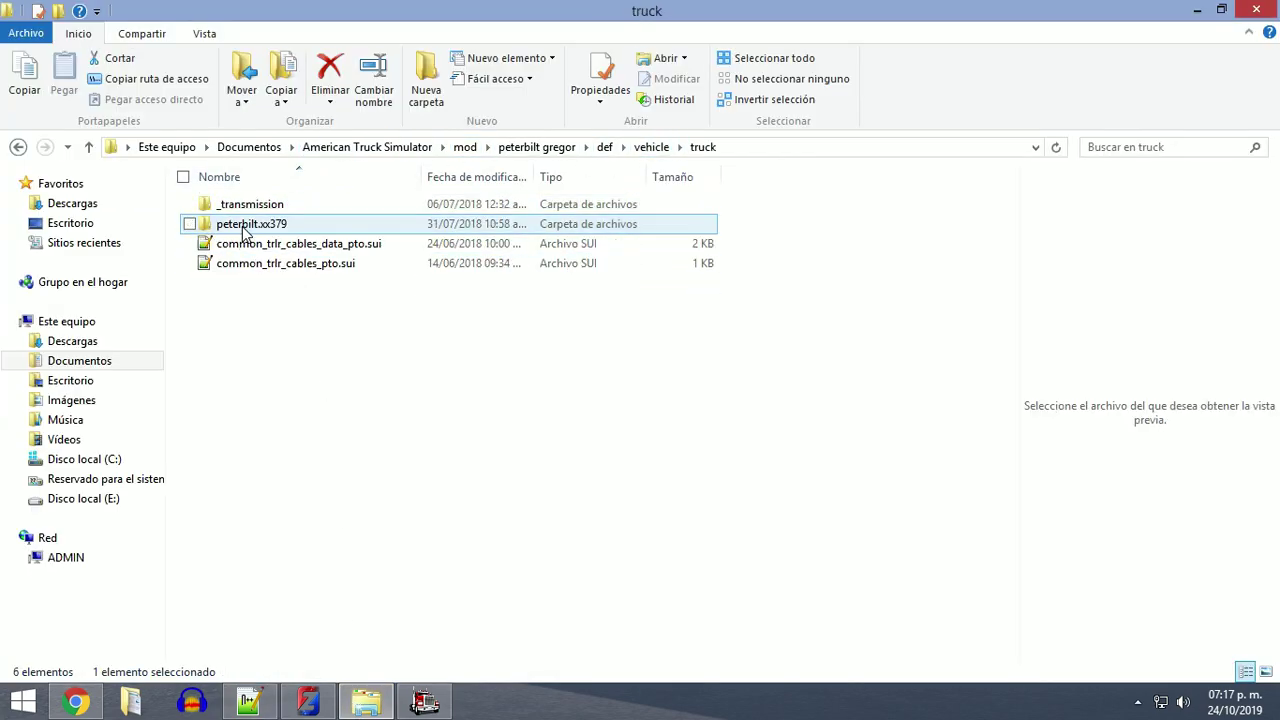
double_click(240, 222)
double_click(257, 207)
scroll(309, 457, "down", 2)
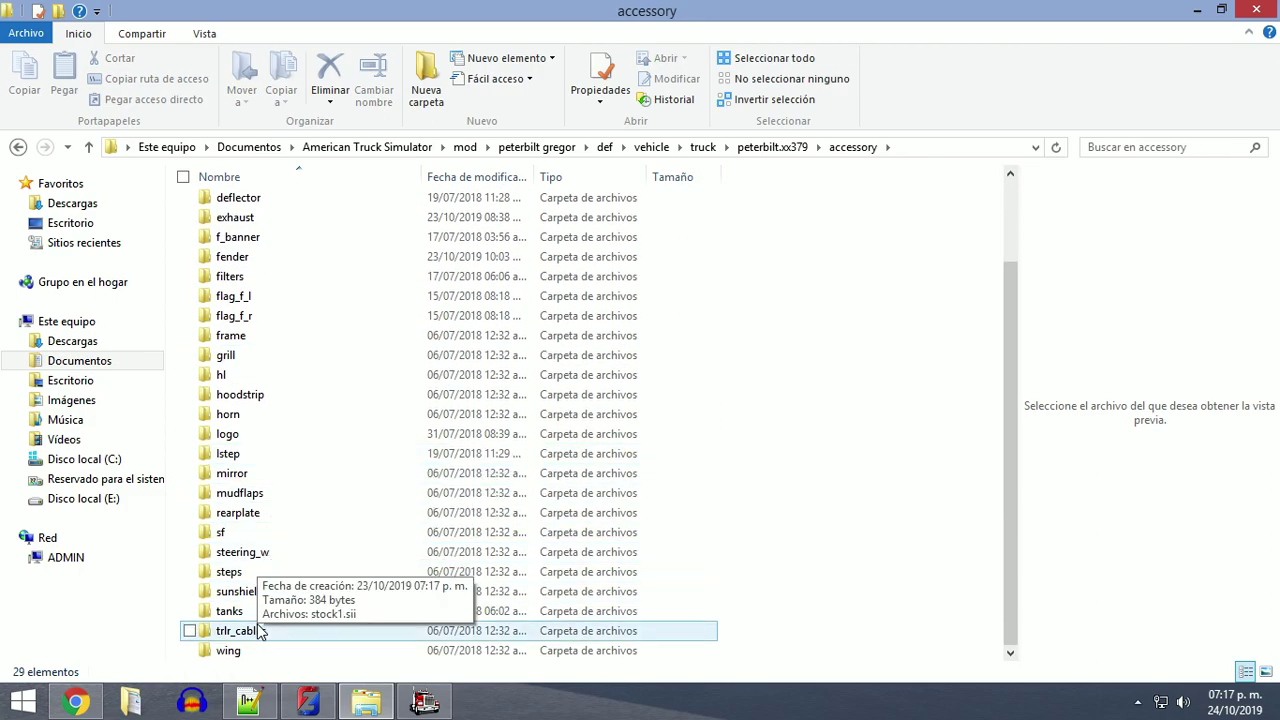
double_click(240, 612)
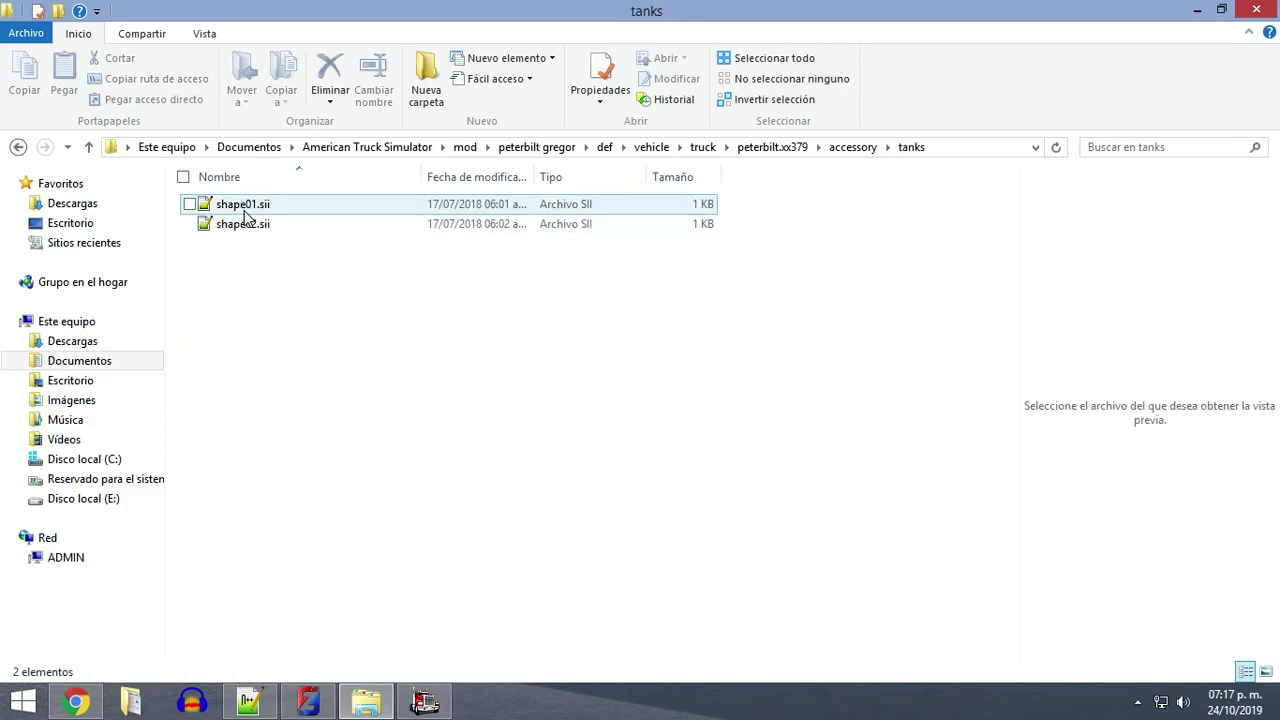
left_click(18, 147)
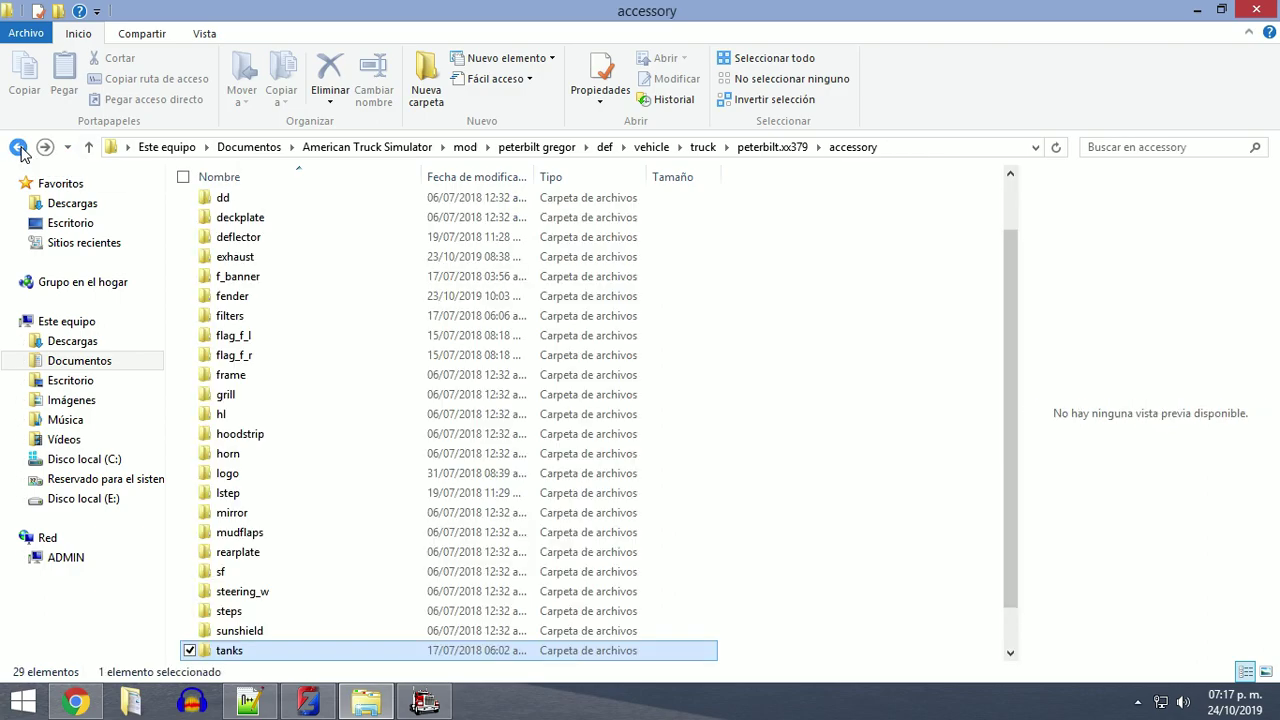
Copy the tanks folder's name and paste it as the suitable_for[] value in mirror.sii in Notepad++.
left_click(240, 652)
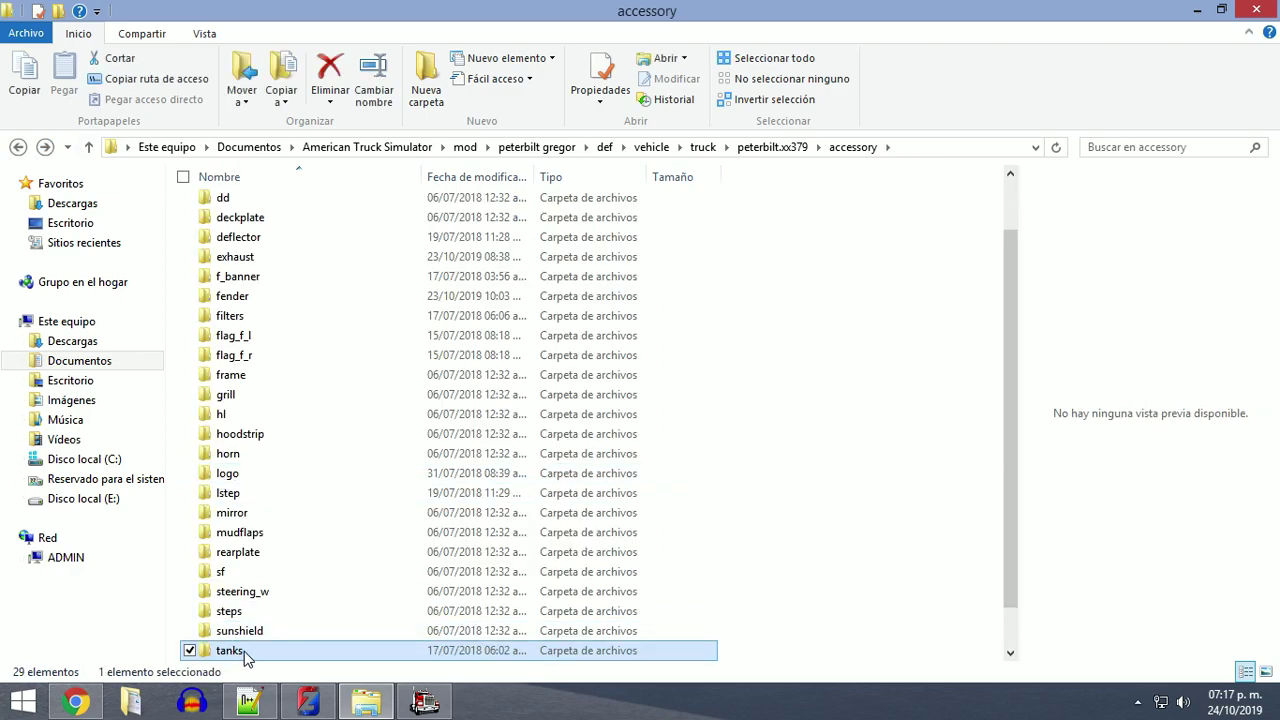
left_click_drag(252, 650, 214, 650)
key("ctrl+c")
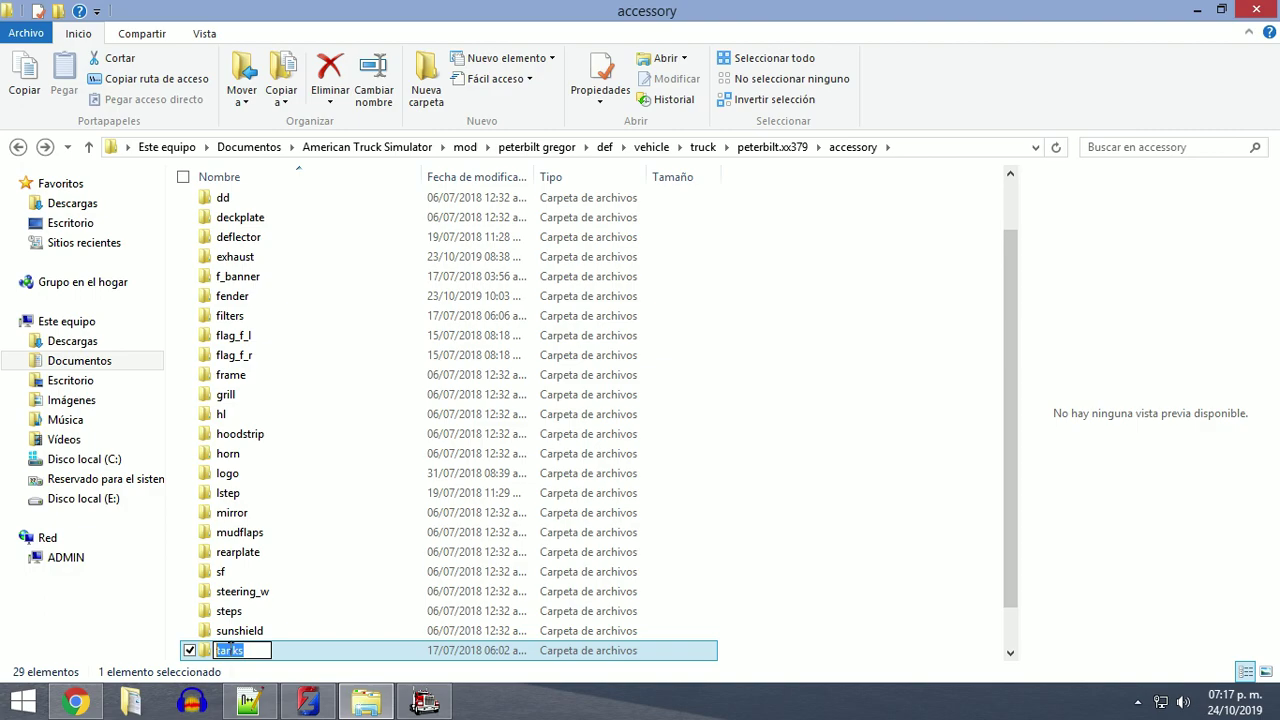
right_click(257, 649)
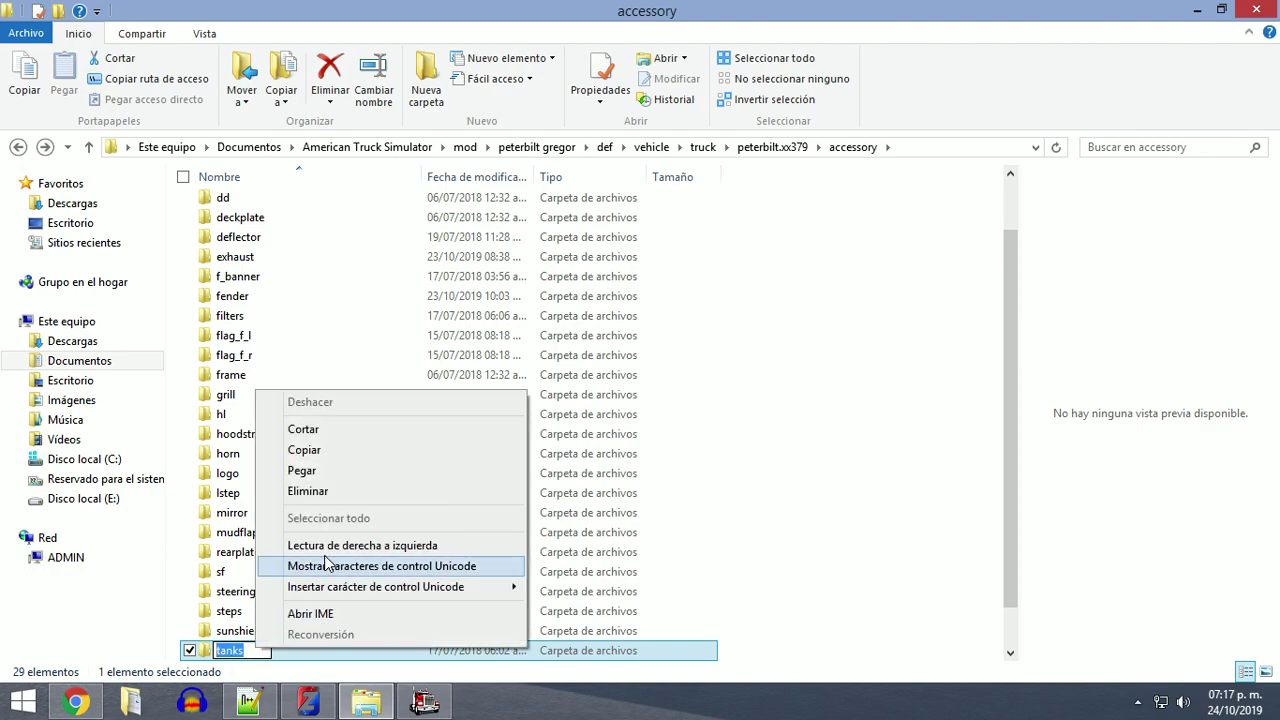
left_click(312, 451)
left_click(249, 701)
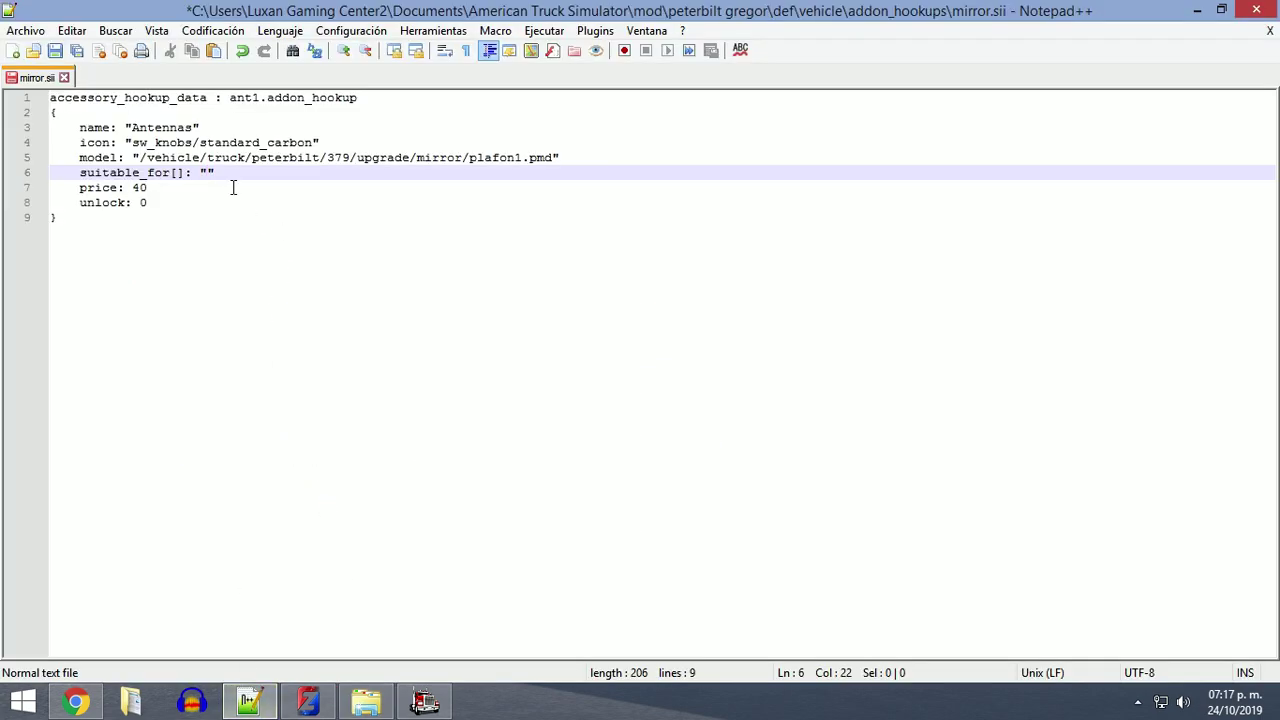
key("ctrl+v")
Delete the suitable_for[] line from mirror.sii, then close the file without saving and exit Notepad++.
left_click(221, 217)
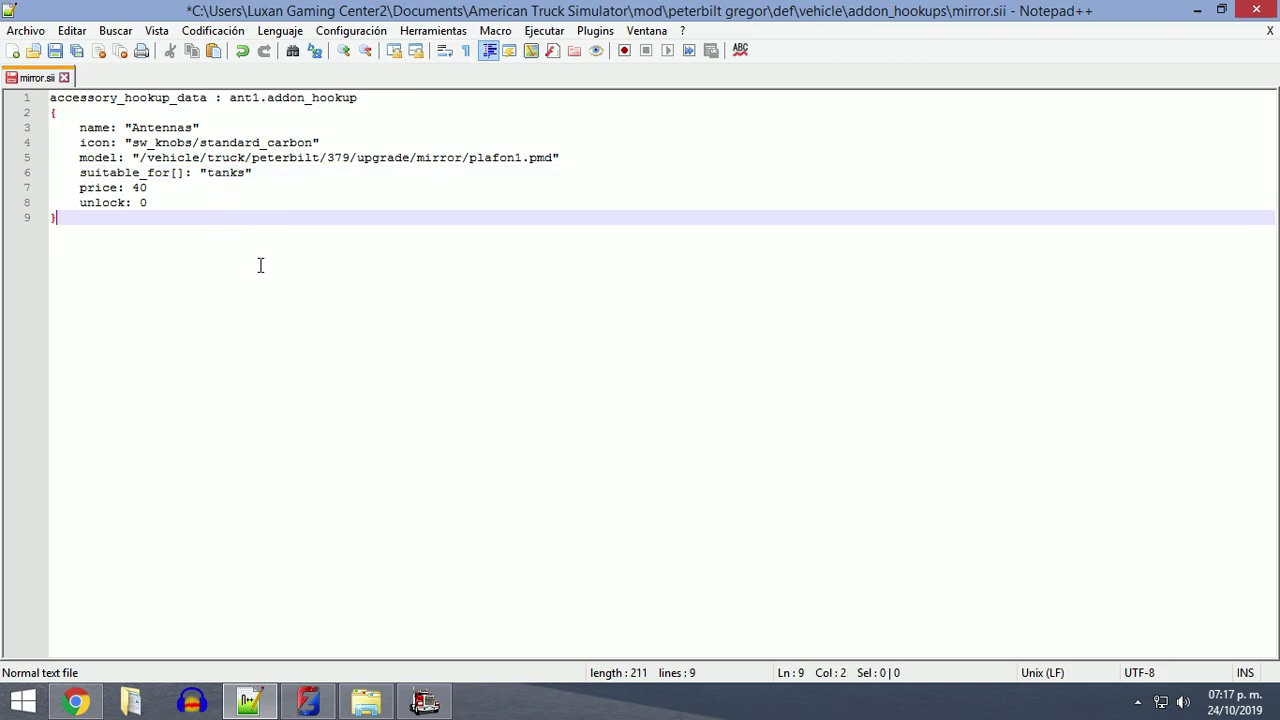
left_click_drag(256, 173, 56, 187)
key("BackSpace")
key("BackSpace")
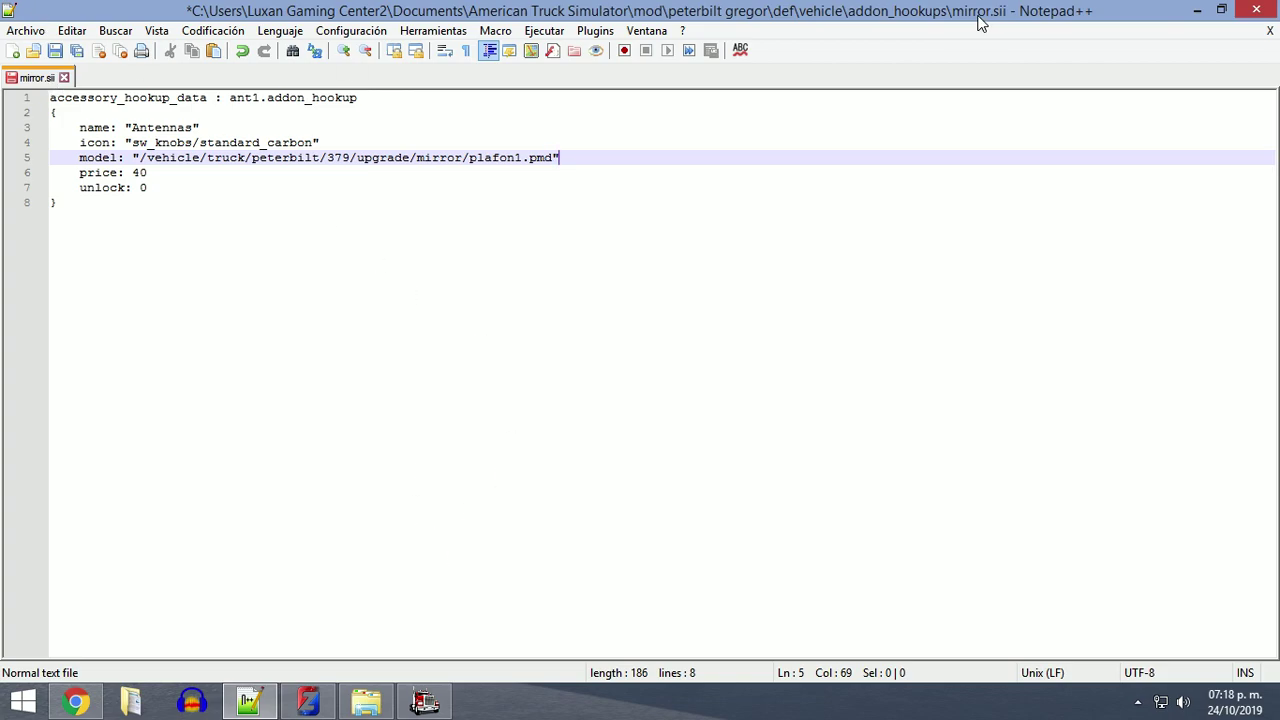
left_click(1270, 30)
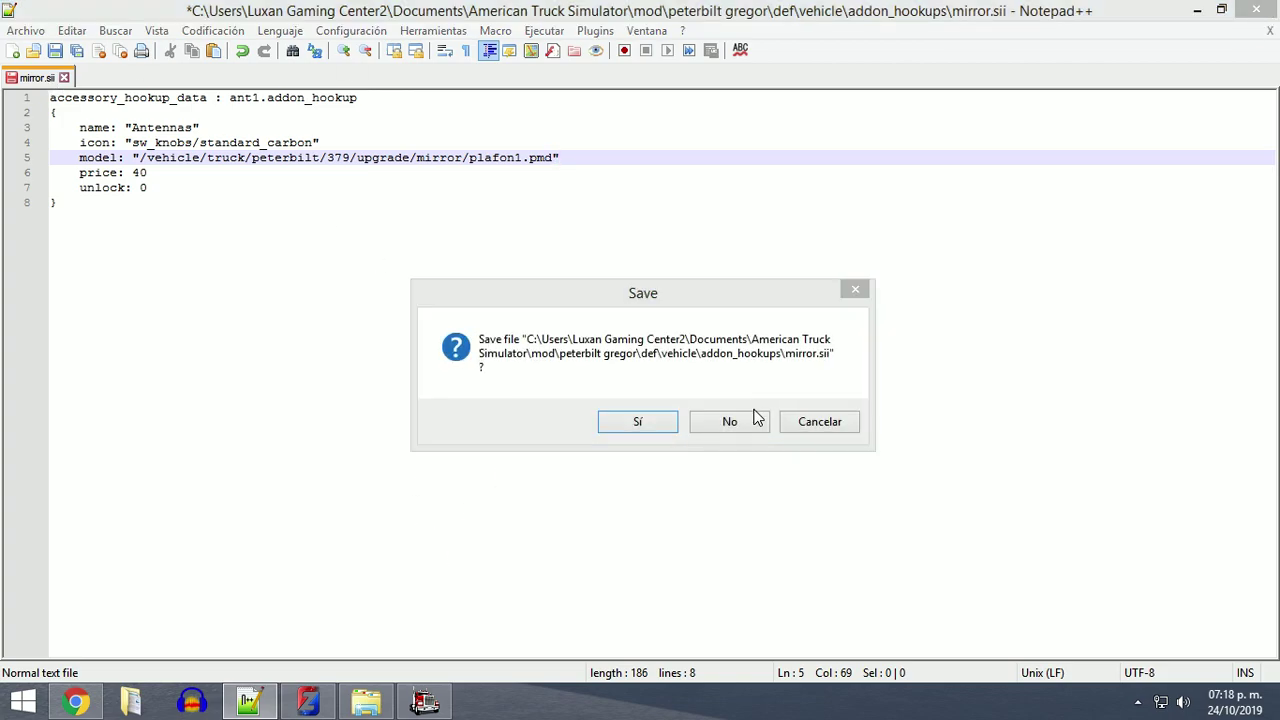
left_click(752, 420)
left_click(1246, 11)
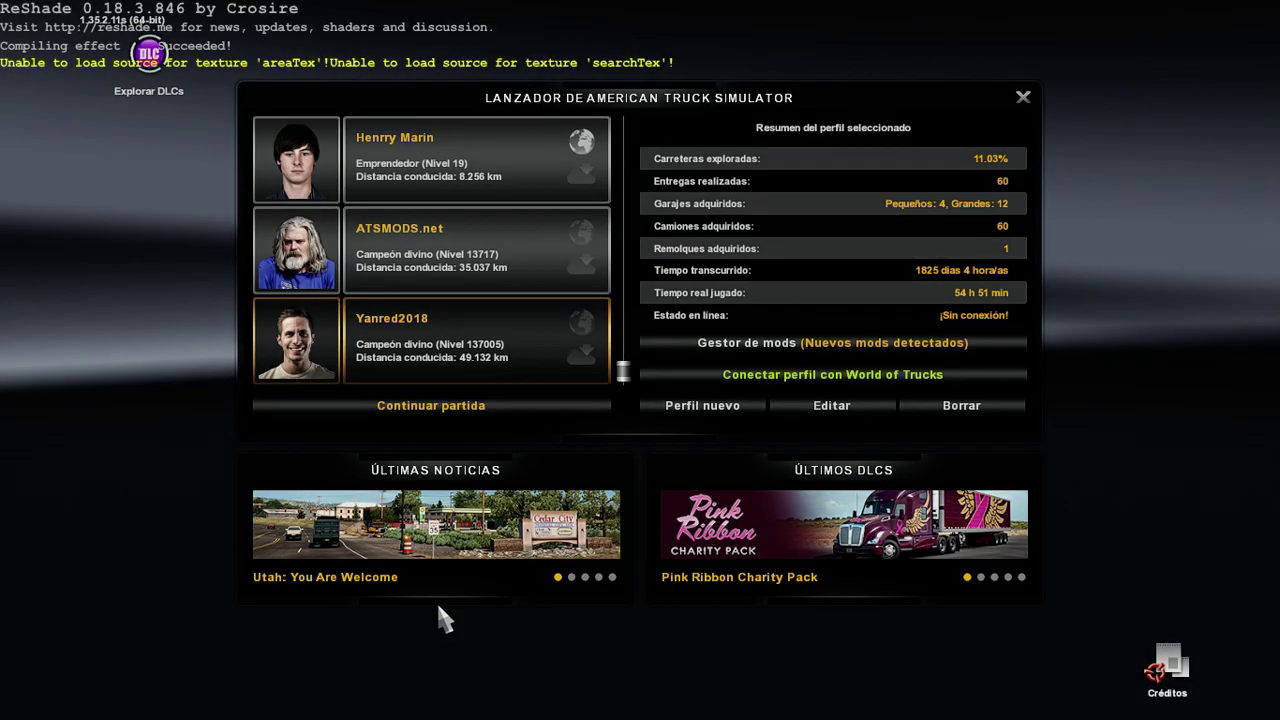
Continue the selected profile in American Truck Simulator, start driving, and open the truck's accessory customization at the service shop.
left_click(416, 413)
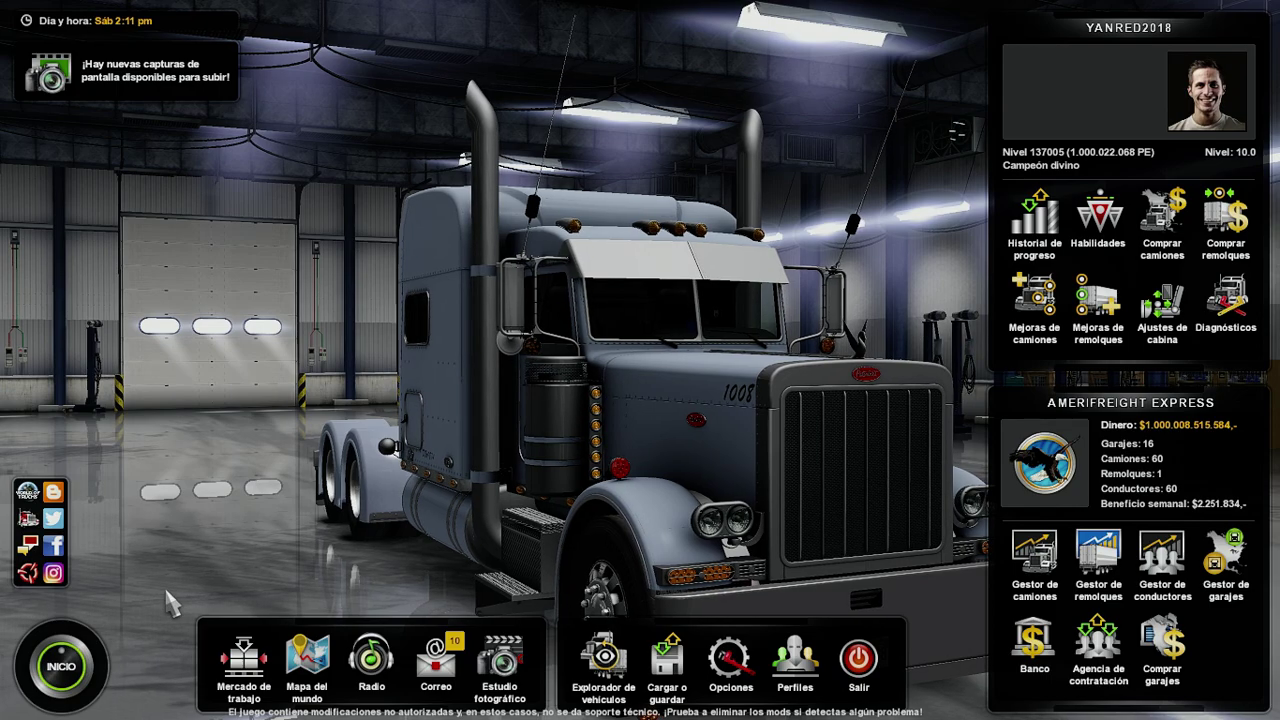
left_click(66, 685)
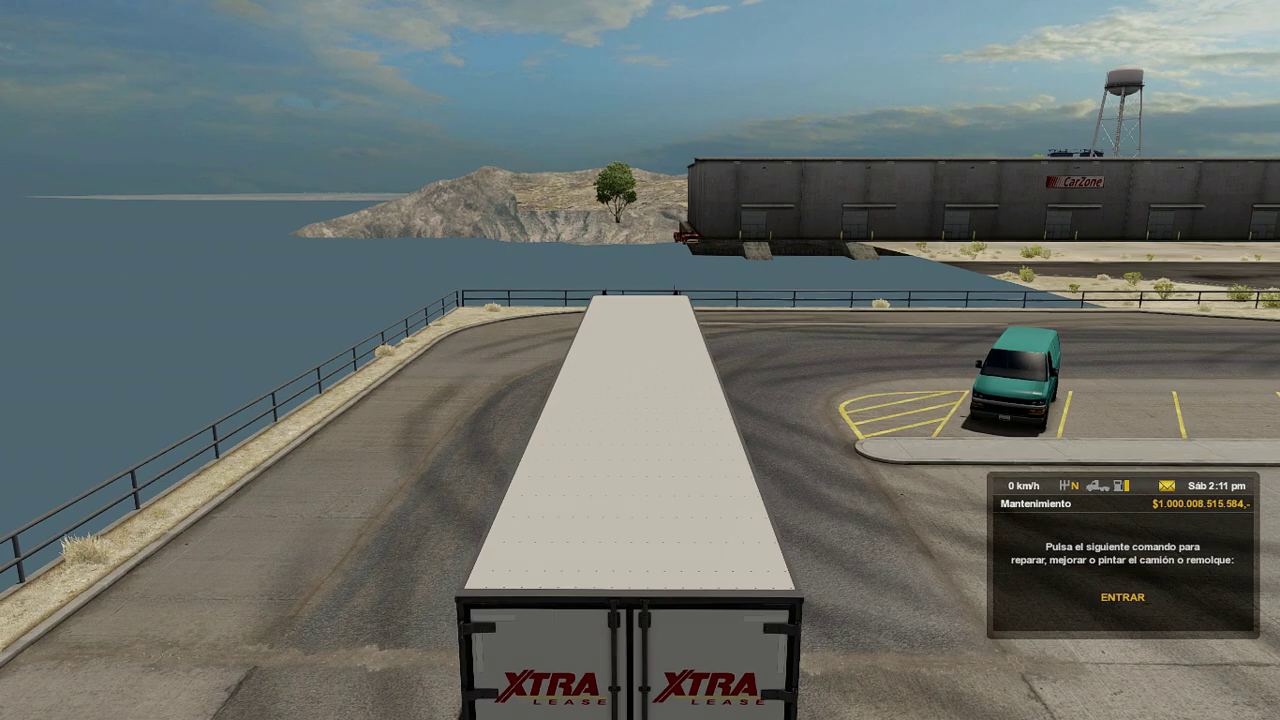
key("Return")
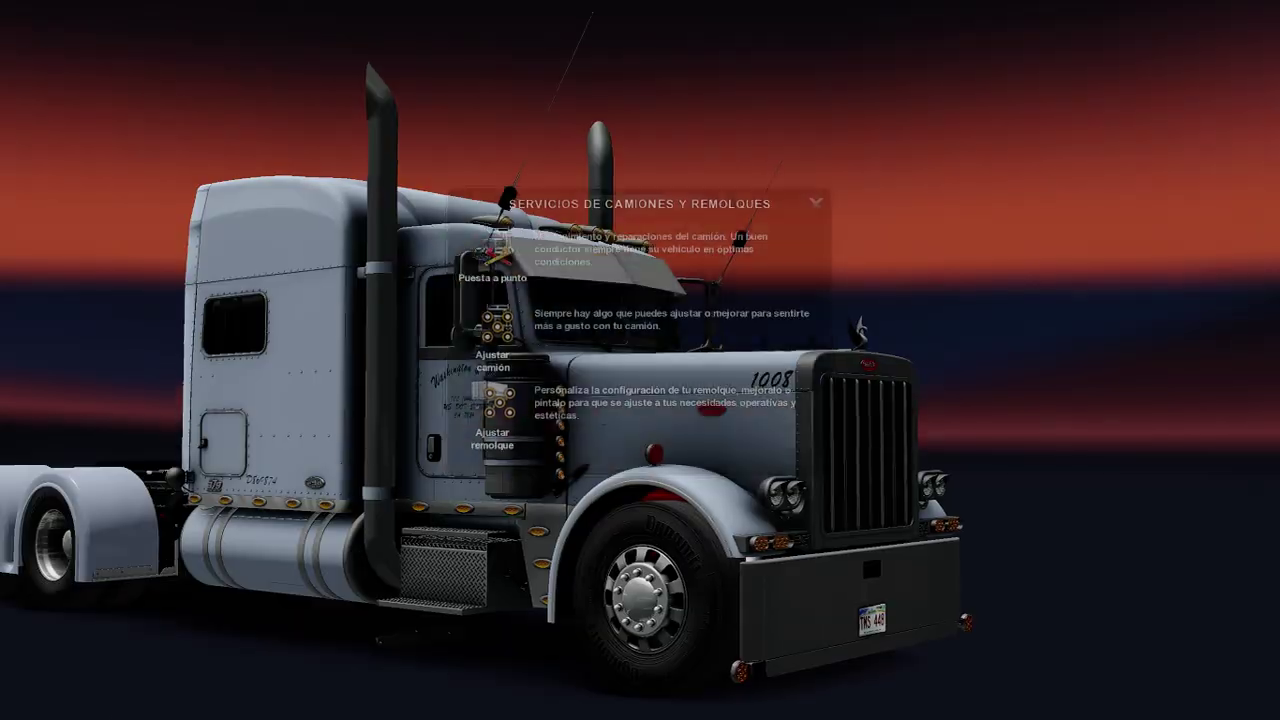
left_click(500, 365)
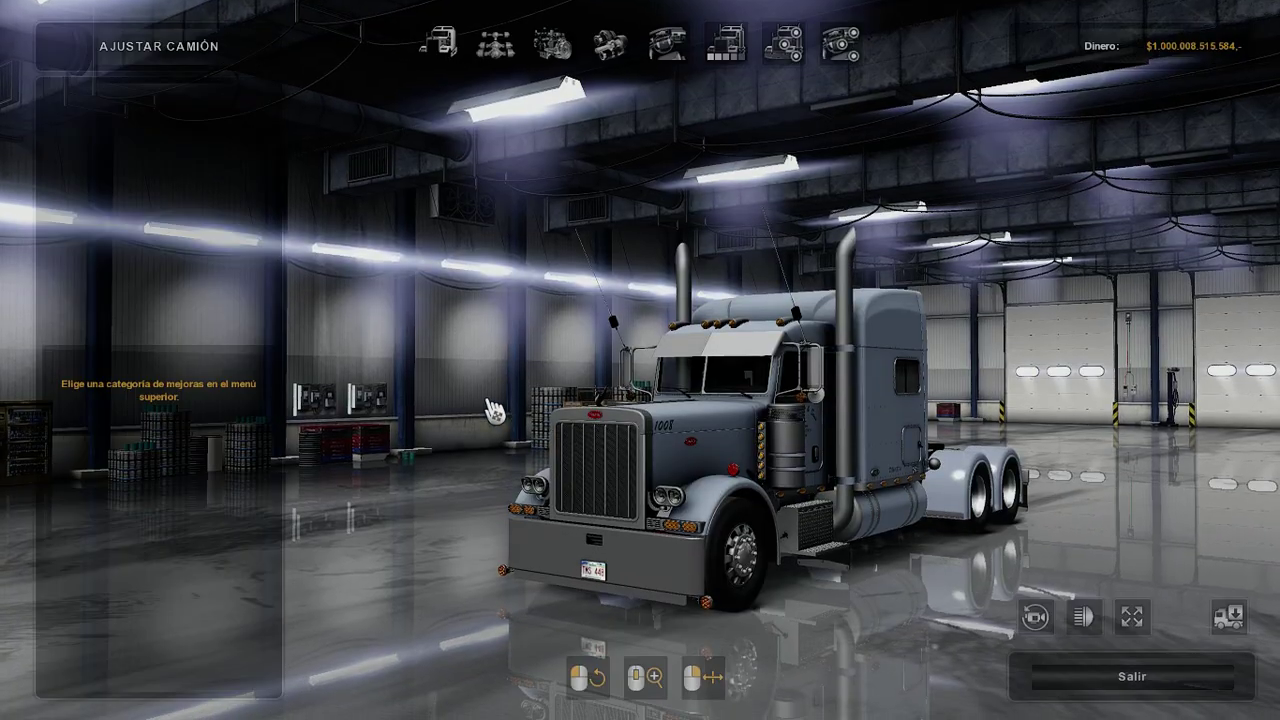
left_click(788, 37)
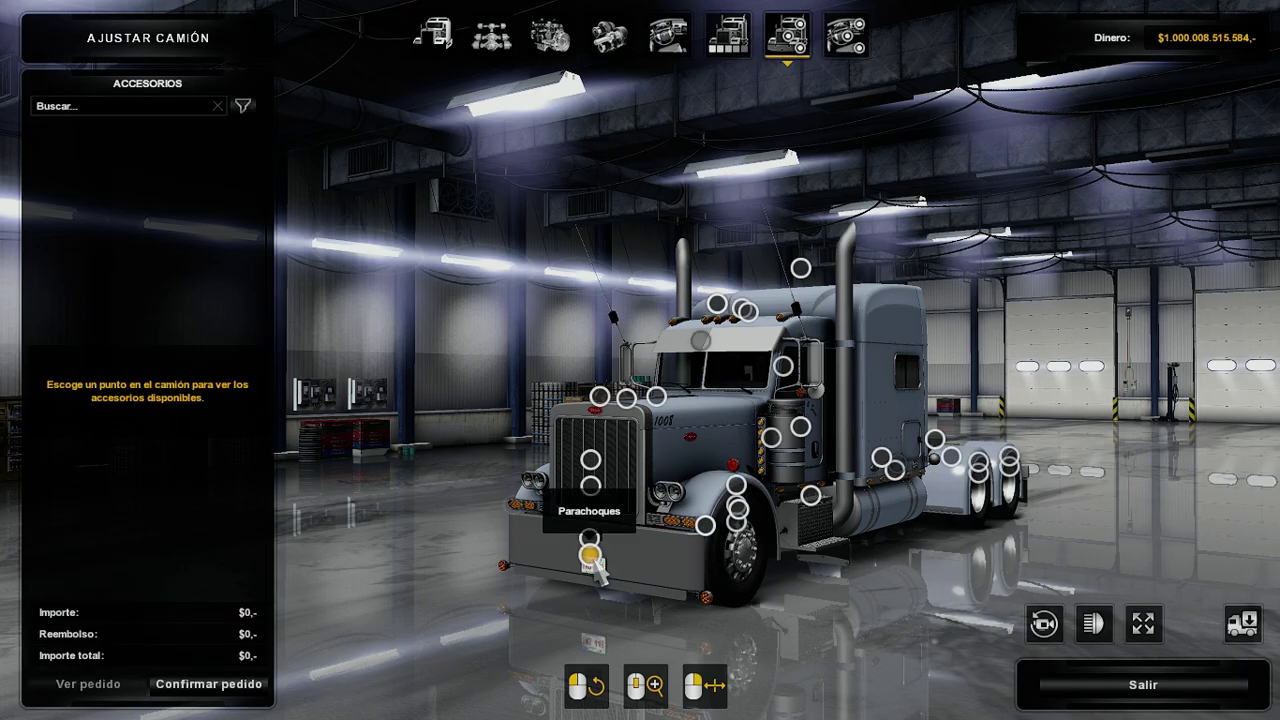
Select the front bumper's accessory point, preview the third Custom Bumper, and switch back to the second one.
left_click(590, 554)
left_click(200, 335)
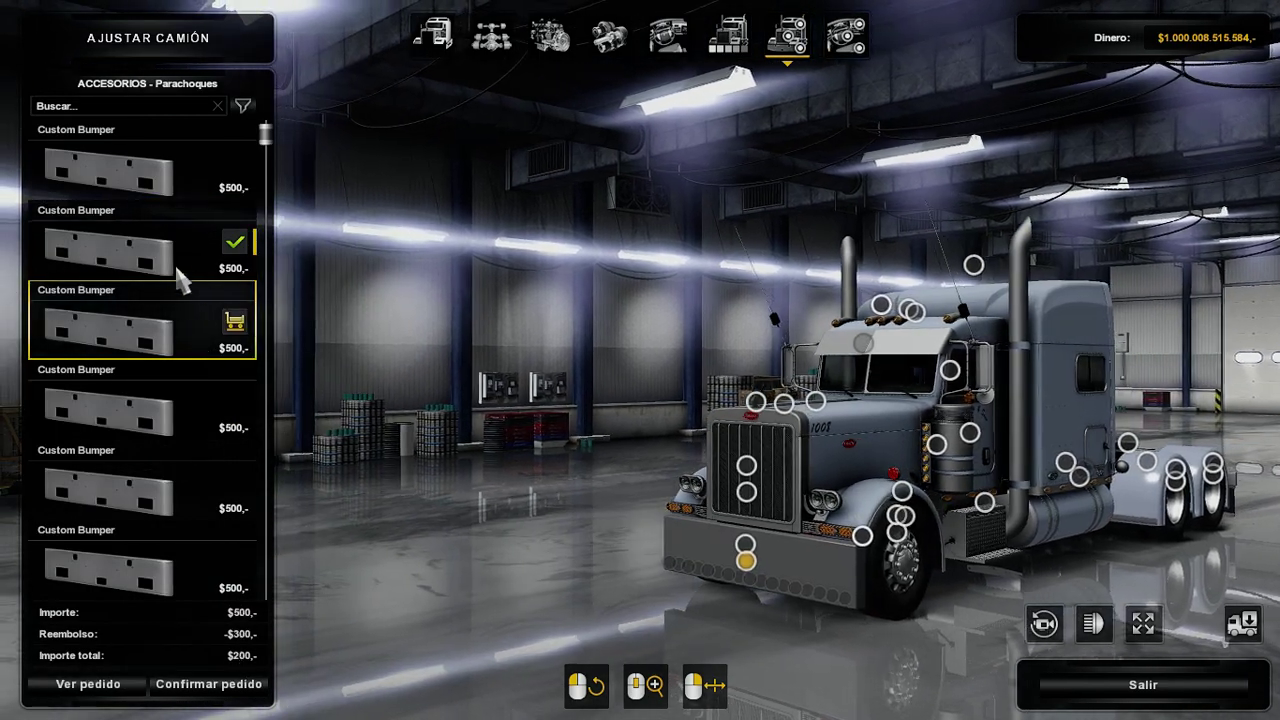
left_click(177, 265)
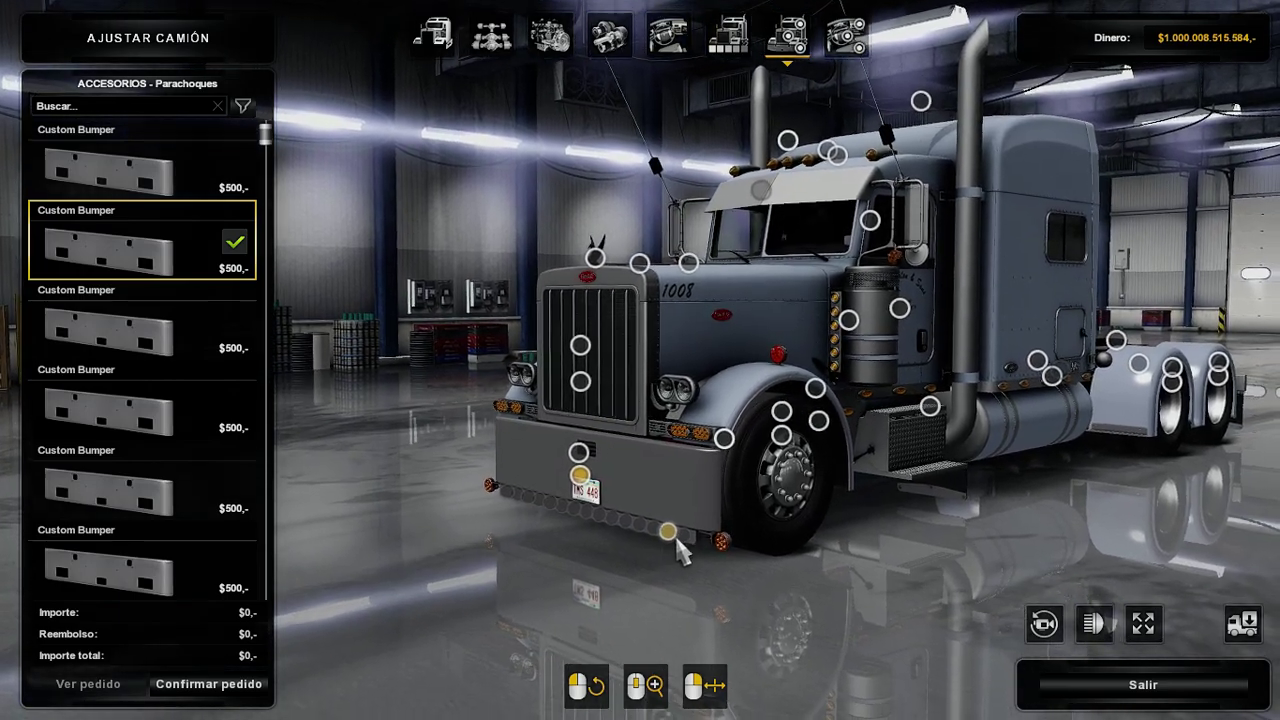
Check the accessory point beneath the front bumper, then leave the service shop and exit the current profile.
left_click(667, 532)
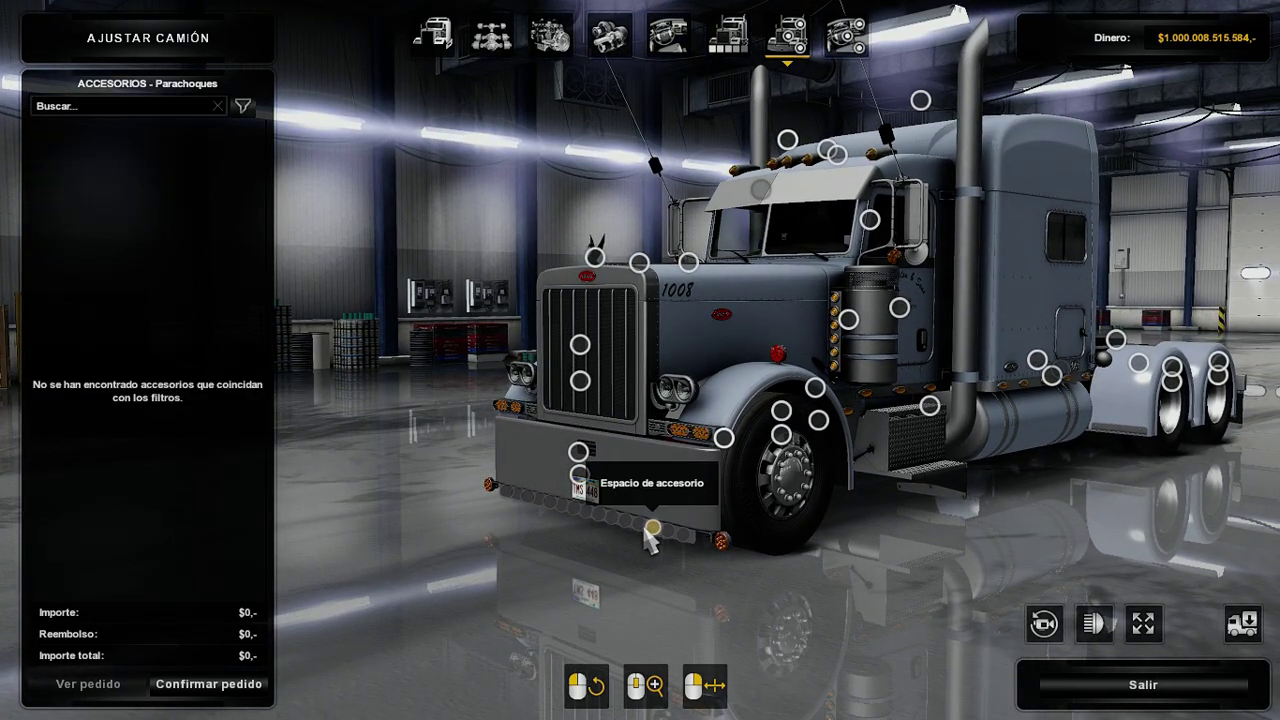
left_click(1040, 703)
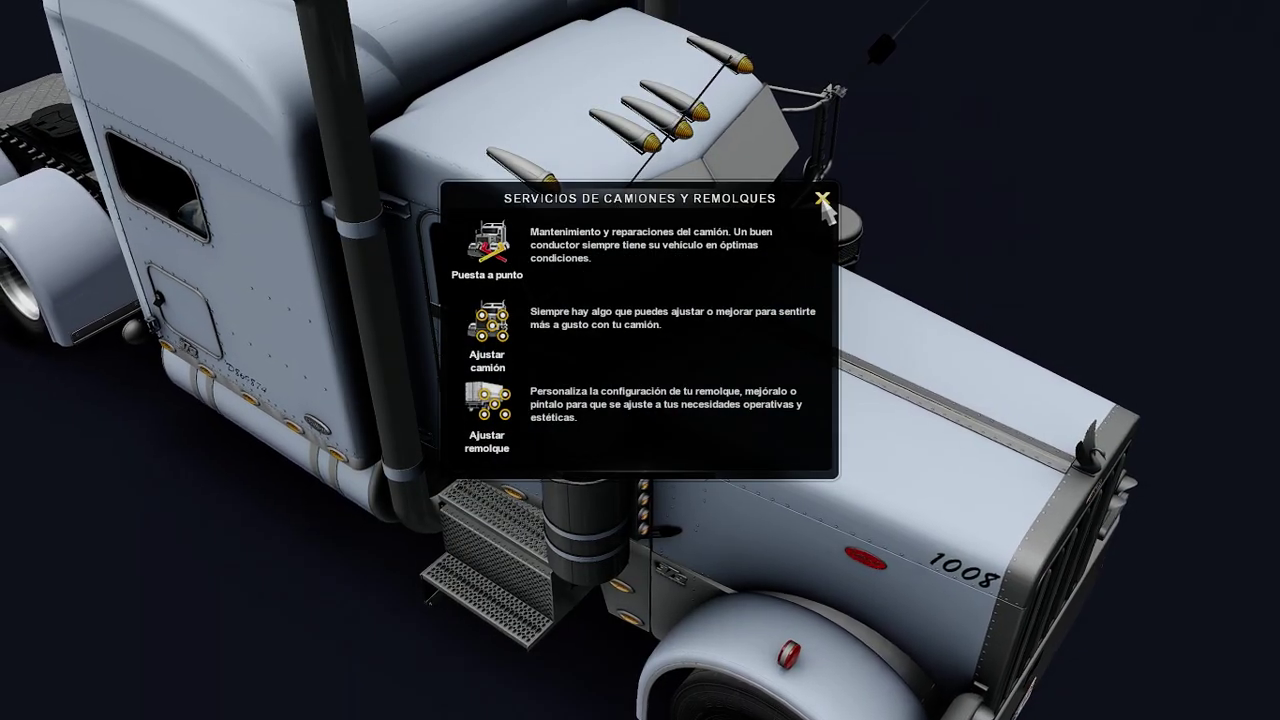
left_click(822, 198)
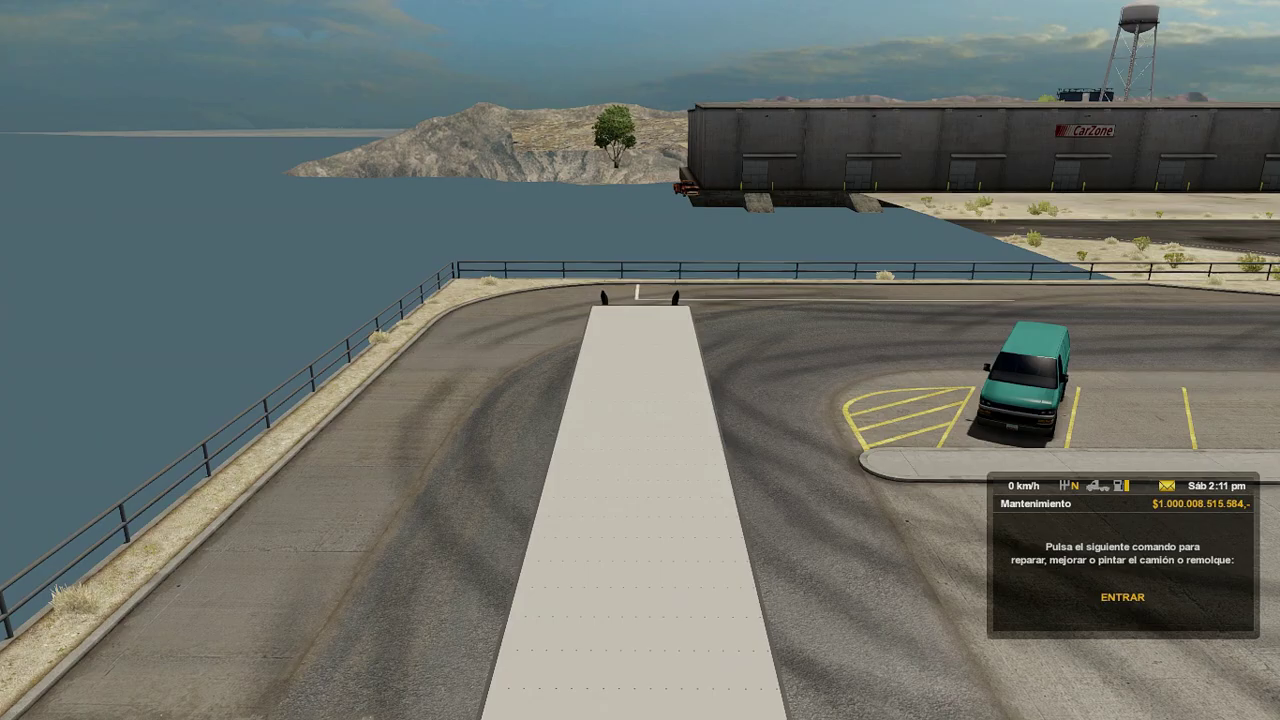
key("Escape")
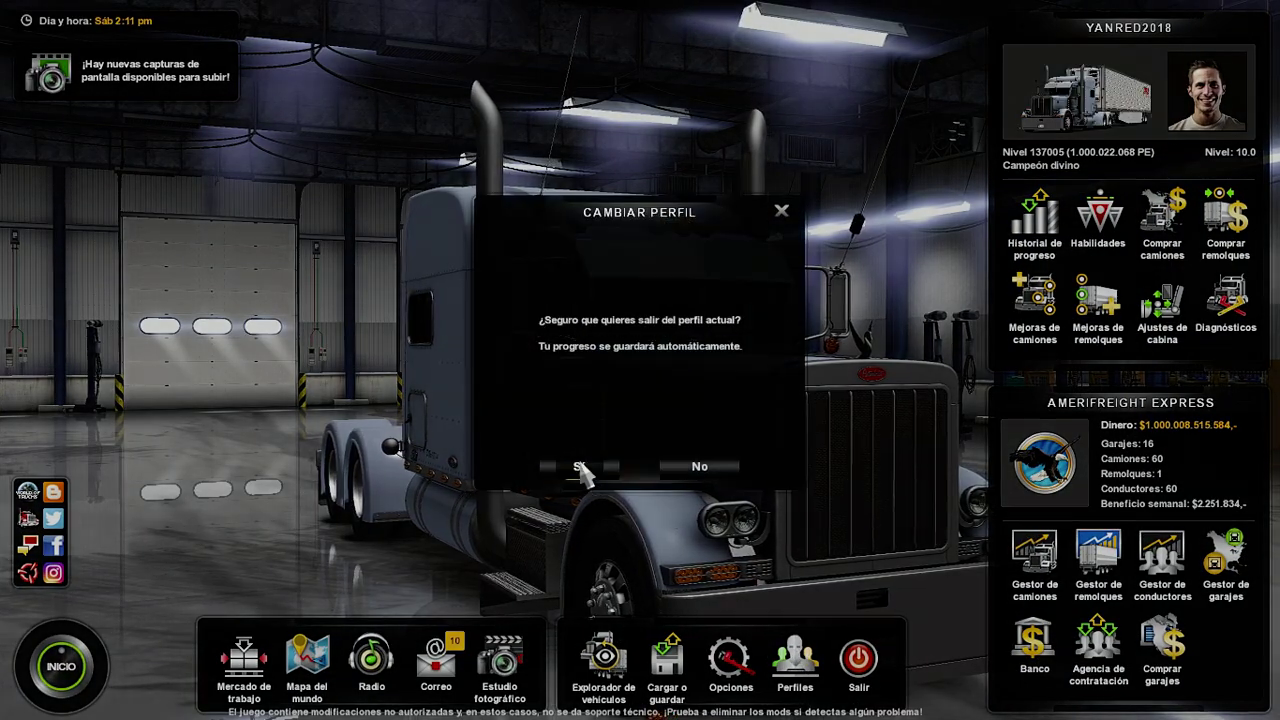
left_click(579, 460)
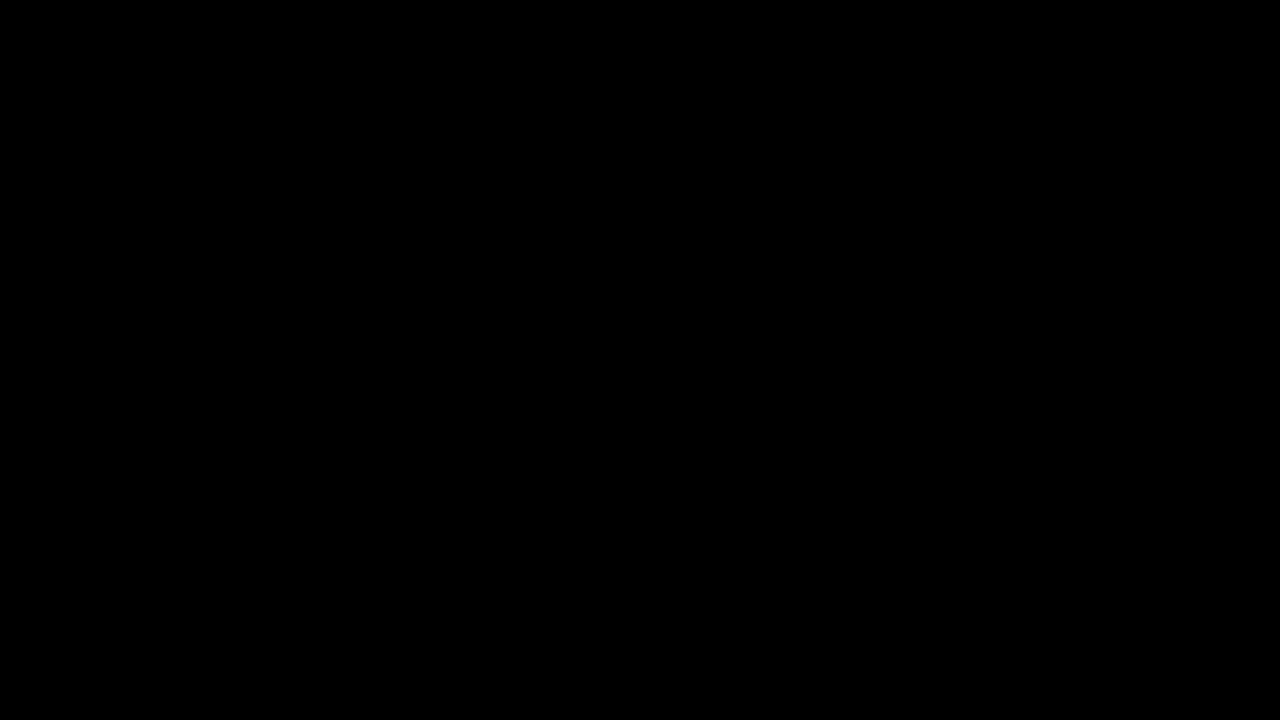
Switch to File Explorer, look inside the accessory directory's bumper folder, and return to highlight that folder's name.
key("alt+Tab")
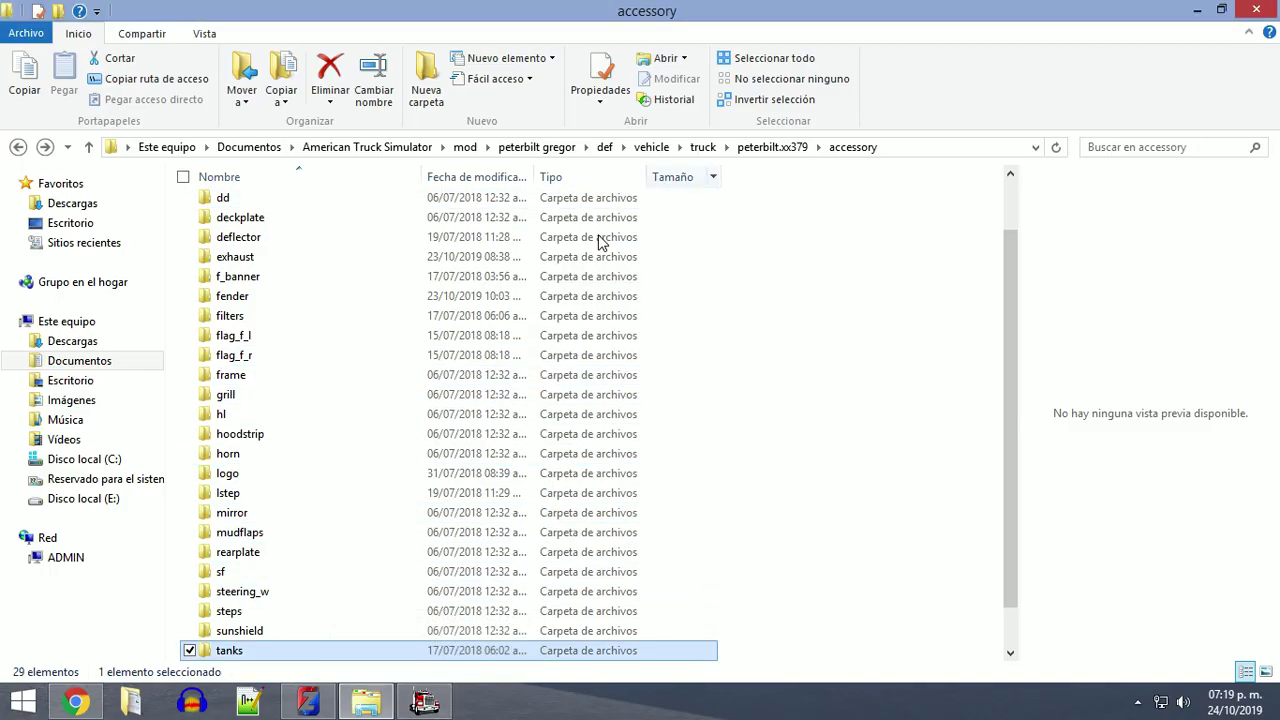
scroll(348, 601, "up", 1)
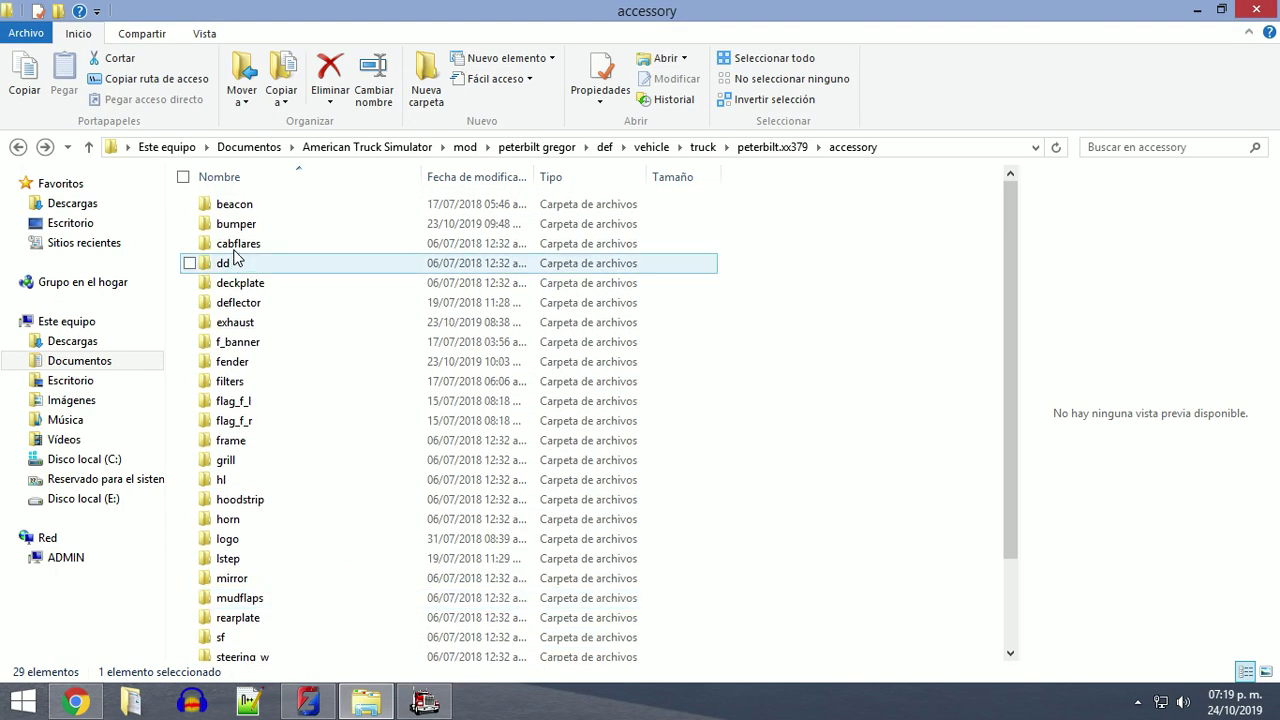
left_click(250, 227)
double_click(250, 227)
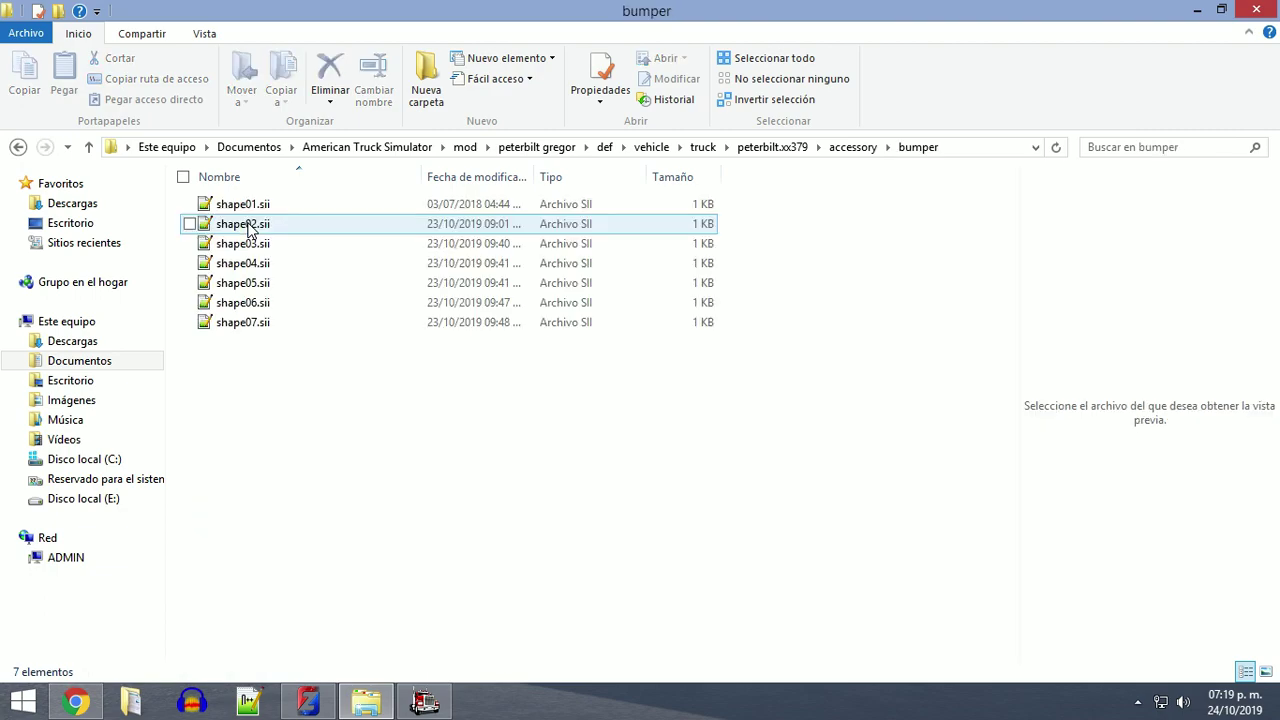
key("BackSpace")
left_click(240, 224)
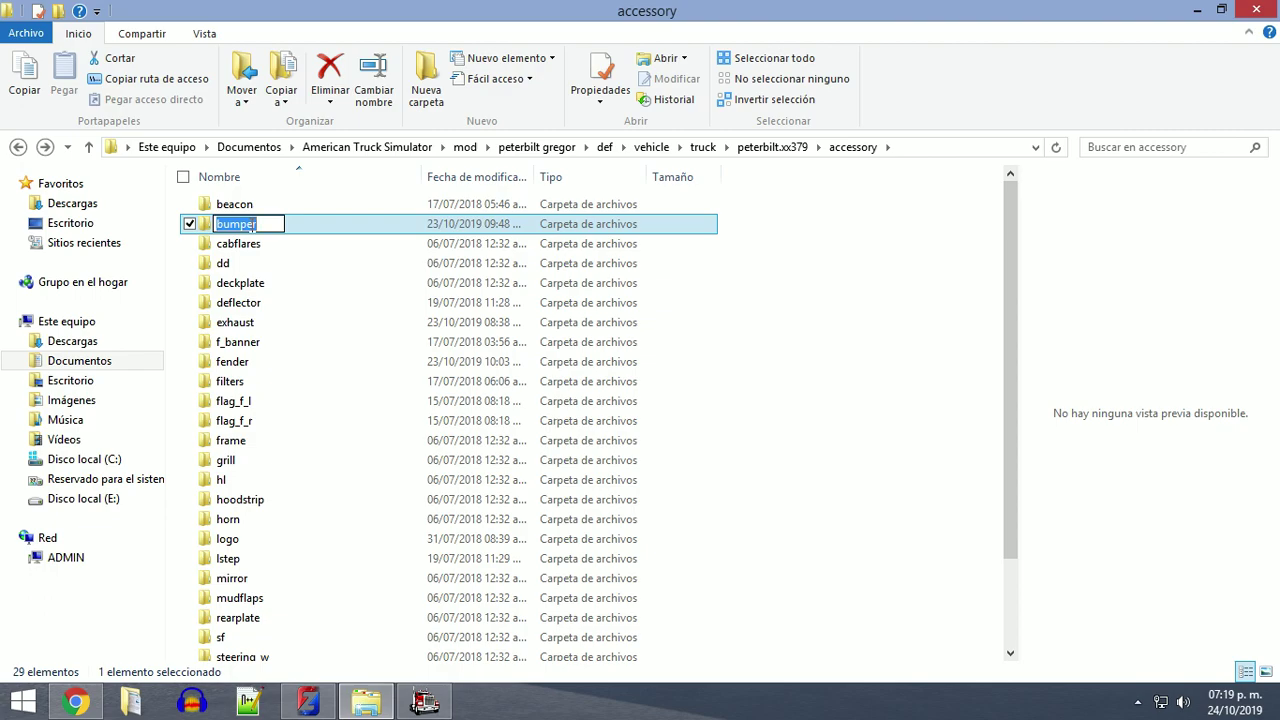
Open mirror.sii from the mod's def/vehicle/addon_hookups folder in Notepad++.
left_click(703, 147)
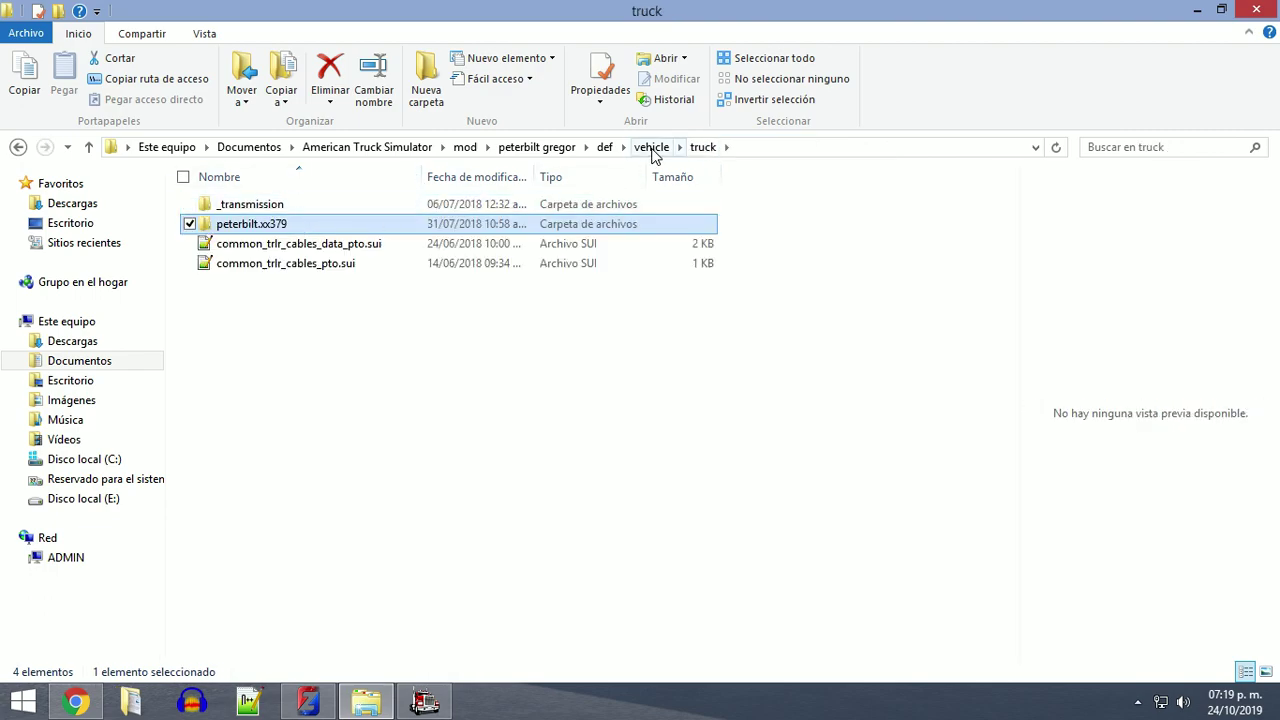
left_click(700, 149)
left_click(651, 147)
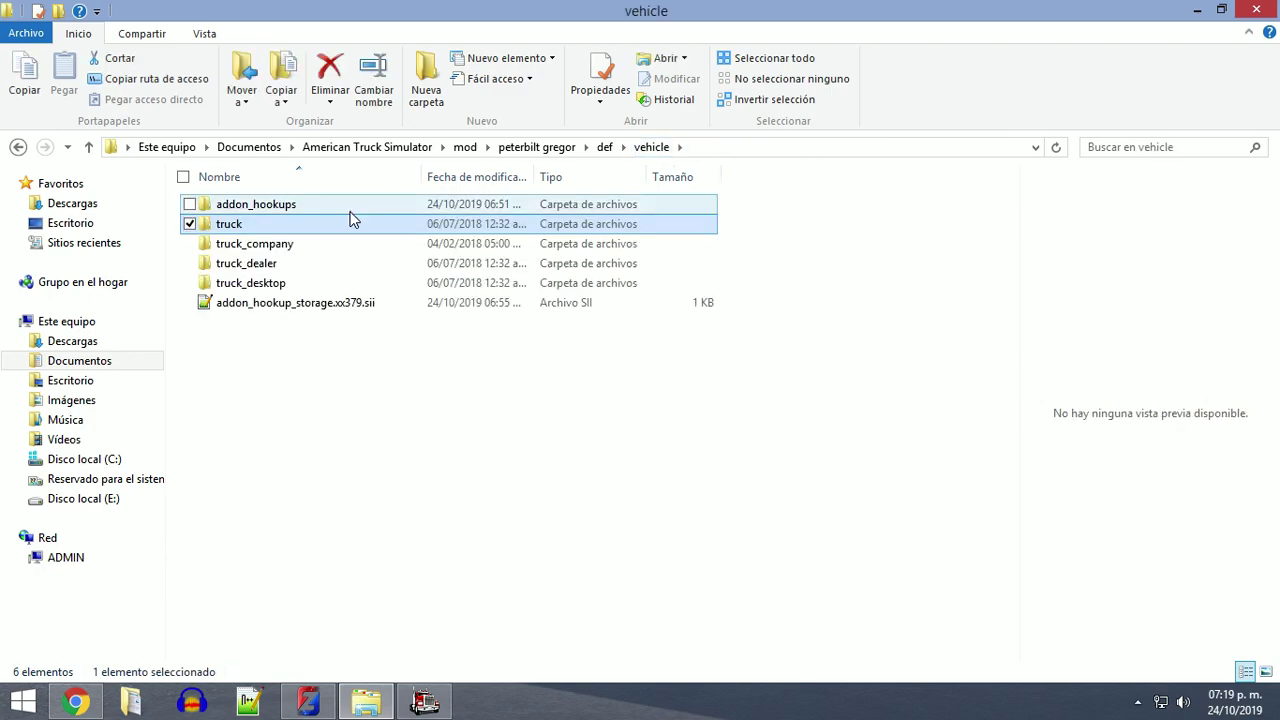
double_click(350, 205)
double_click(257, 244)
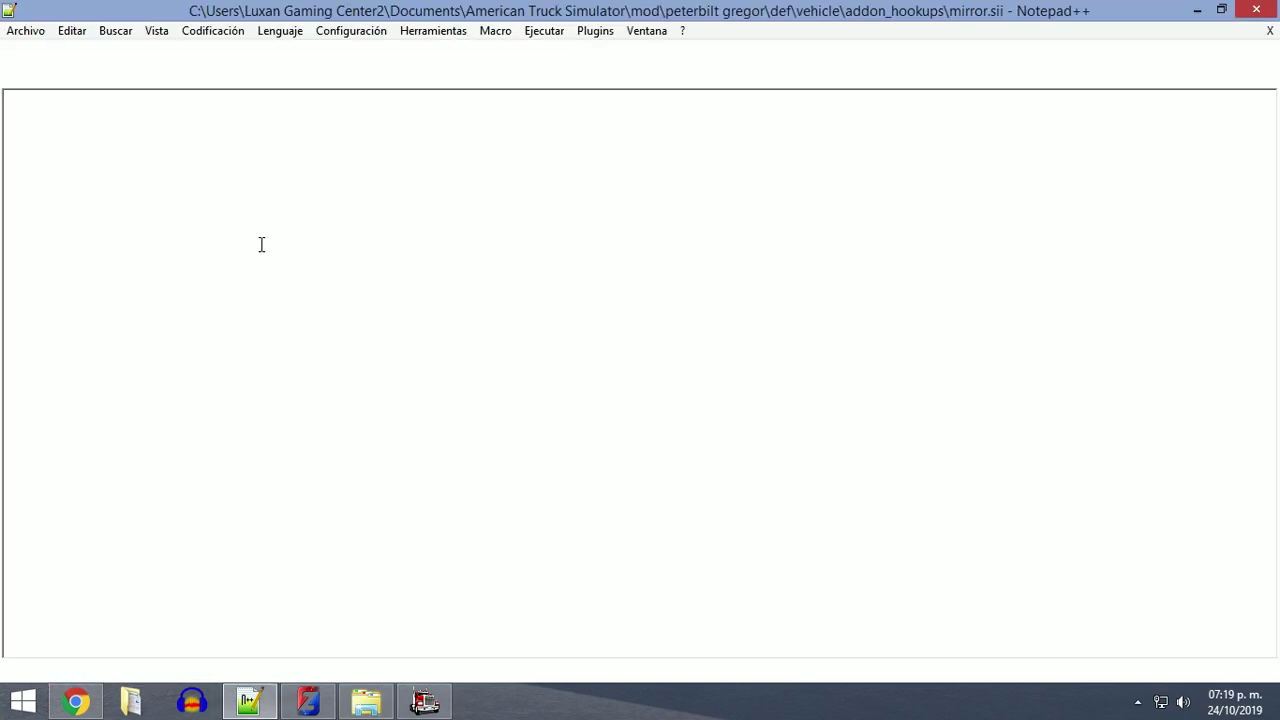
Duplicate the suitable_for[]: "mirror" line directly below itself in mirror.sii.
left_click_drag(262, 173, 75, 173)
key("ctrl+c")
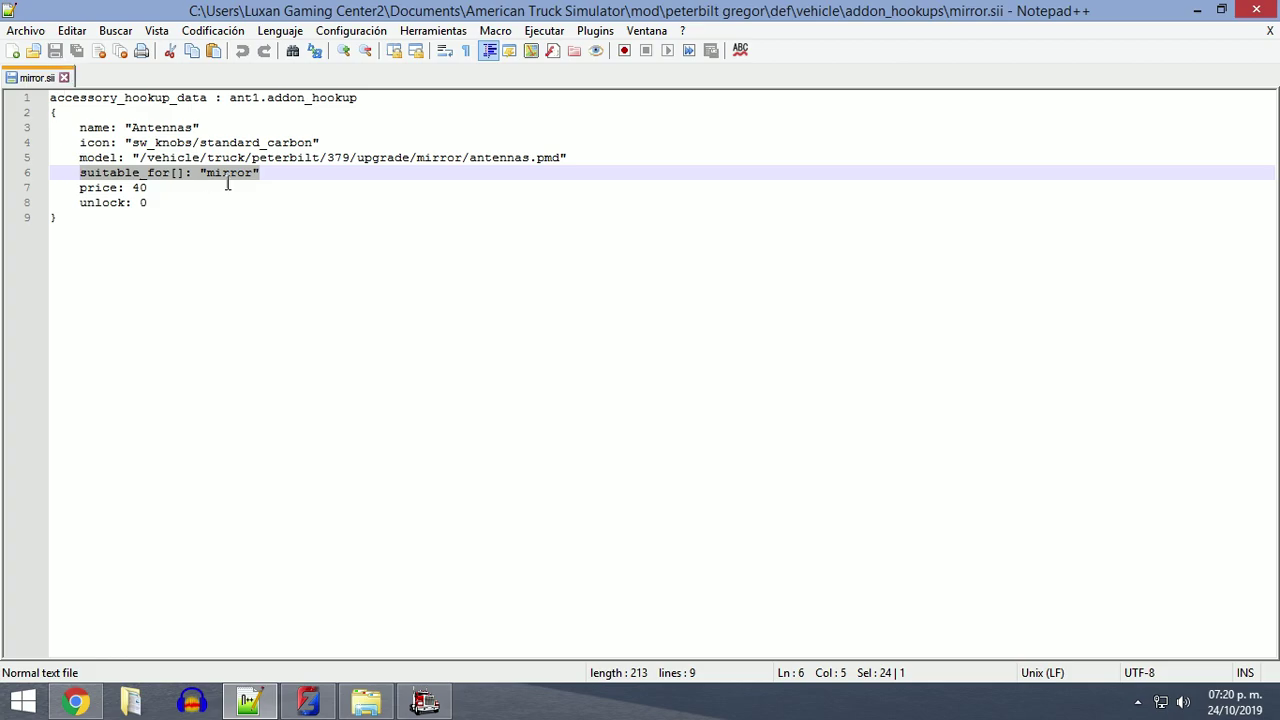
left_click(266, 177)
key("Return")
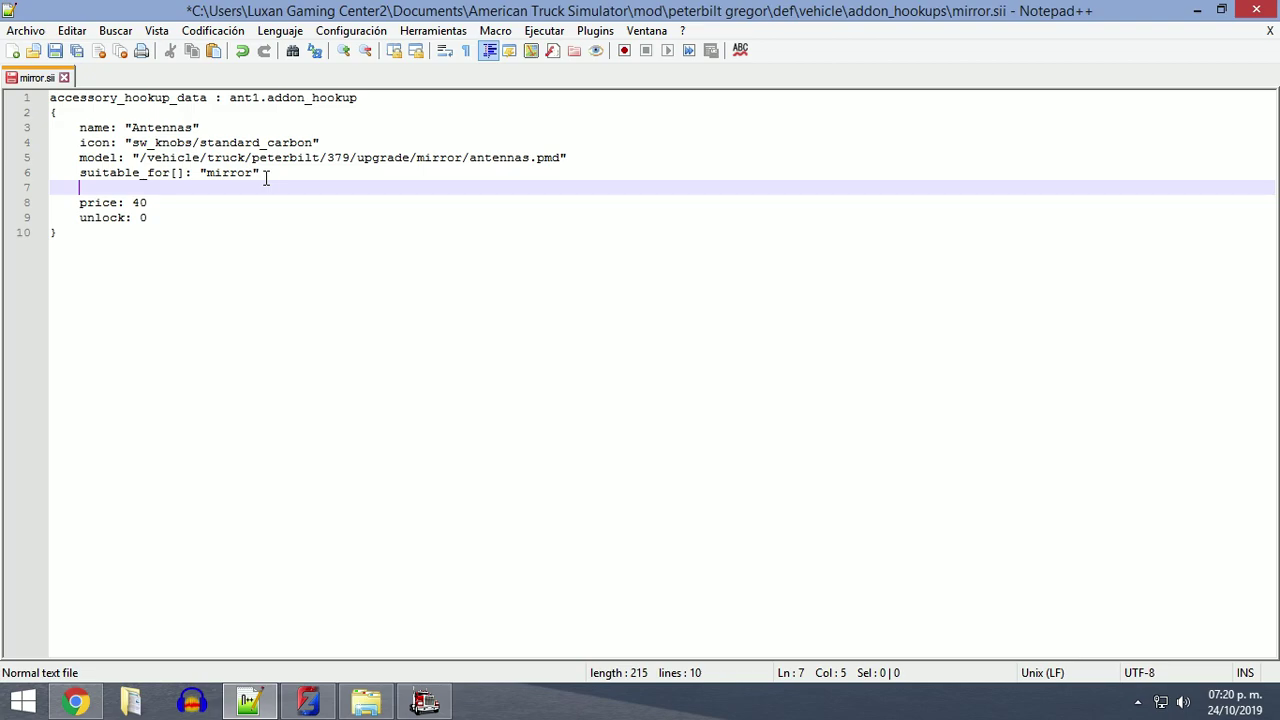
key("ctrl+v")
left_click(256, 188)
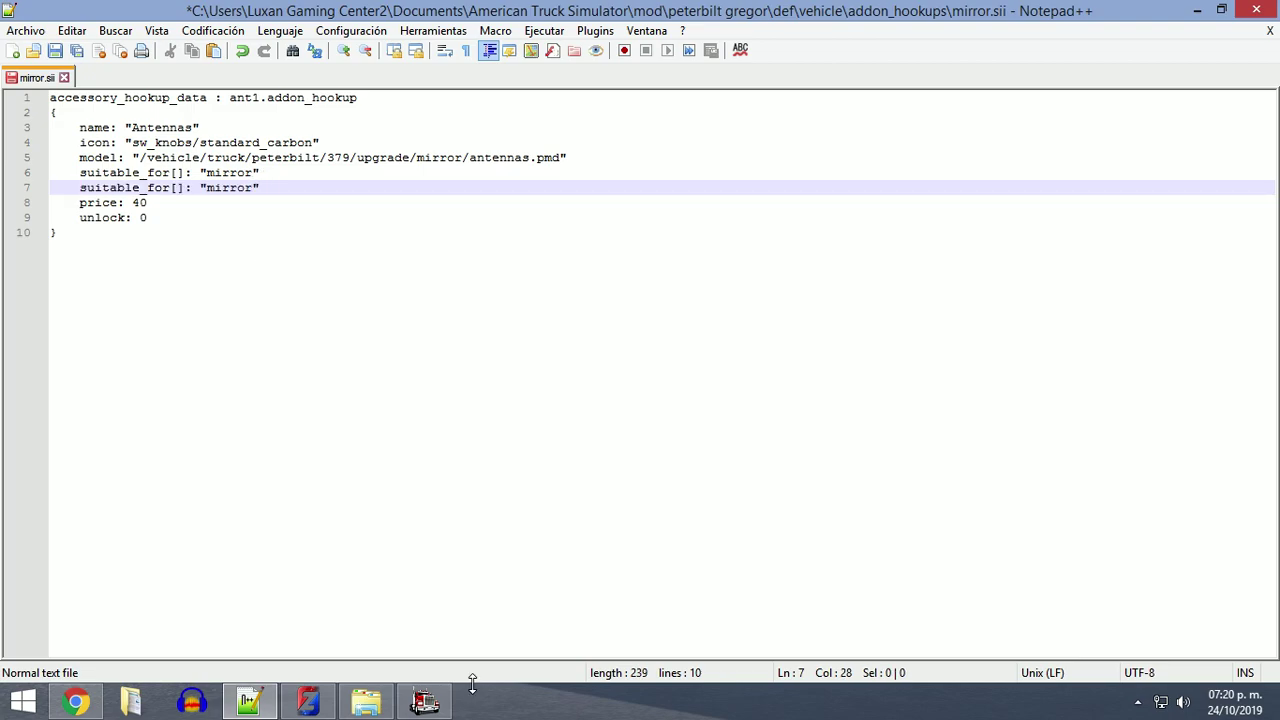
In File Explorer, copy the bumper folder's name from the truck/peterbilt.xx379/accessory directory.
left_click(366, 700)
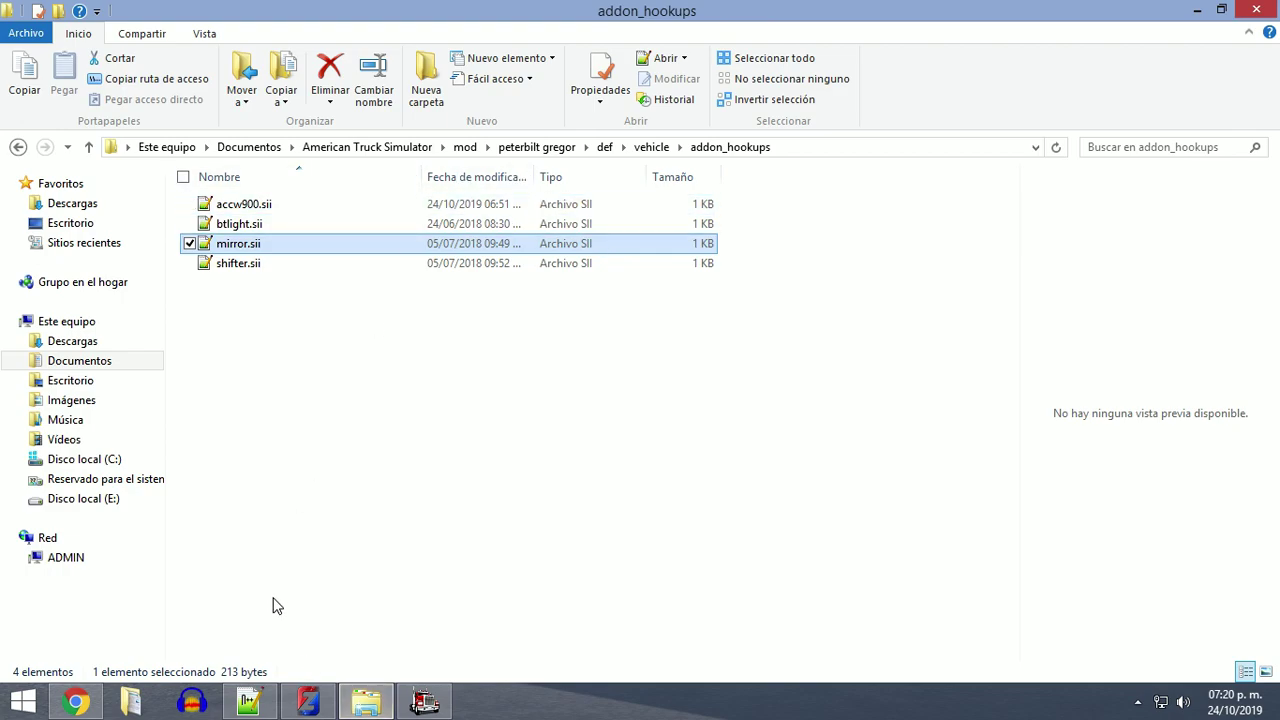
left_click(604, 147)
double_click(338, 224)
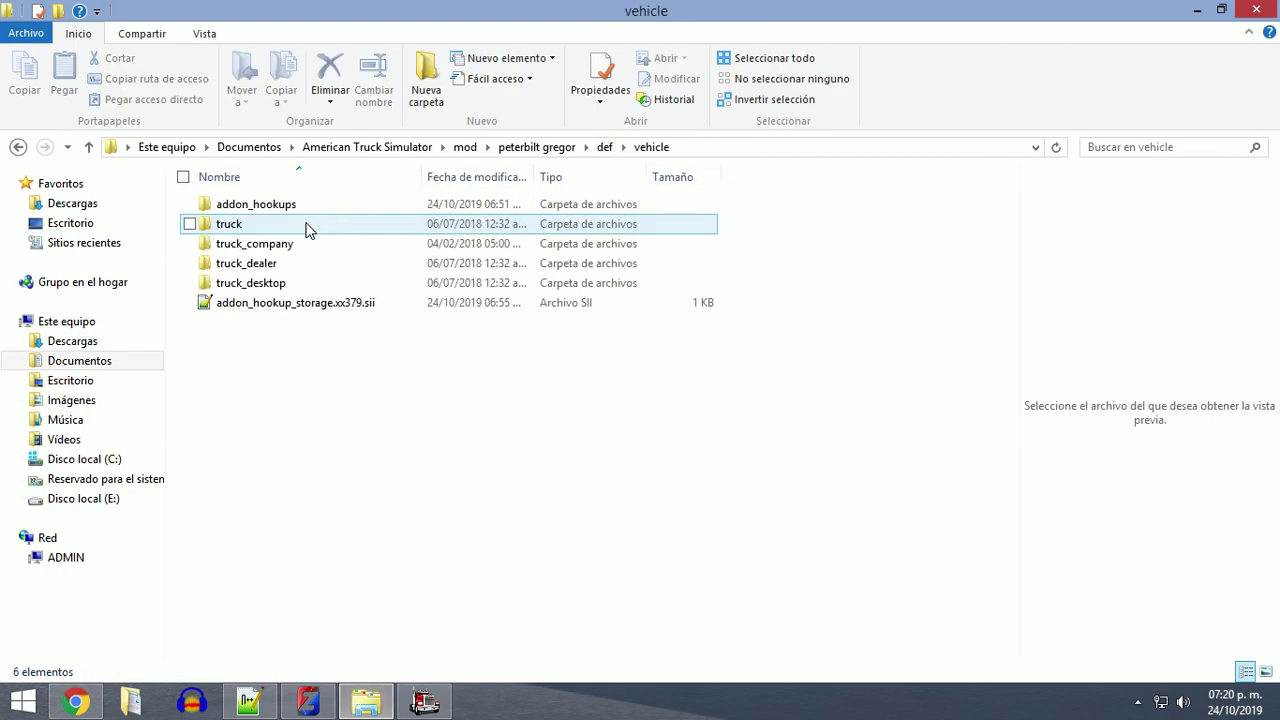
double_click(290, 225)
double_click(284, 225)
double_click(280, 205)
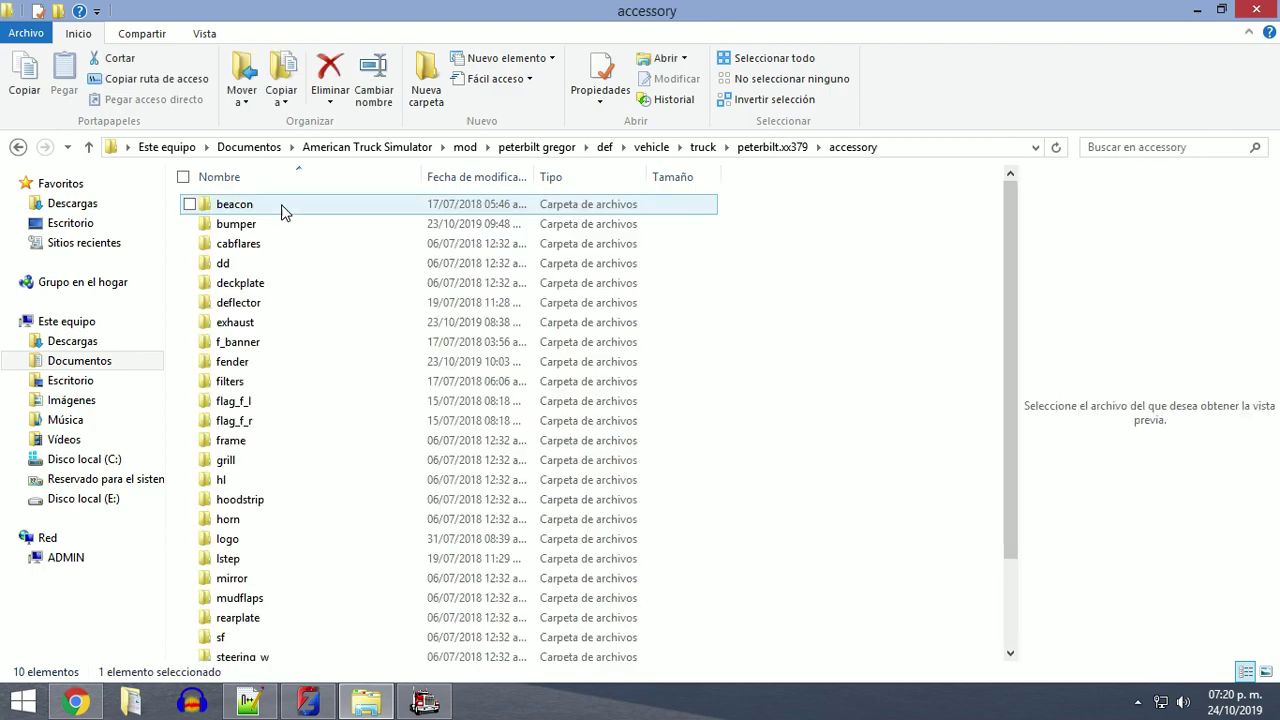
left_click(247, 228)
key("F2")
key("ctrl+c")
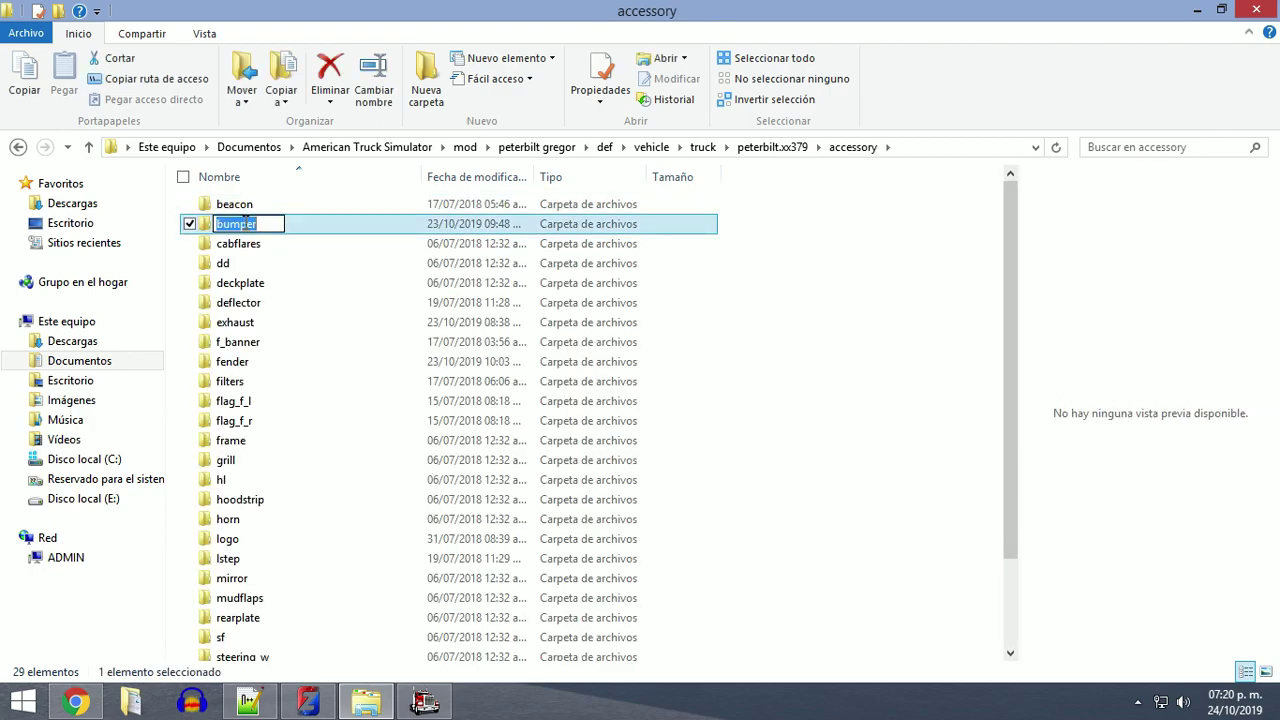
Back in Notepad++, set the second suitable_for[] value to "bumper" and save mirror.sii.
left_click(248, 702)
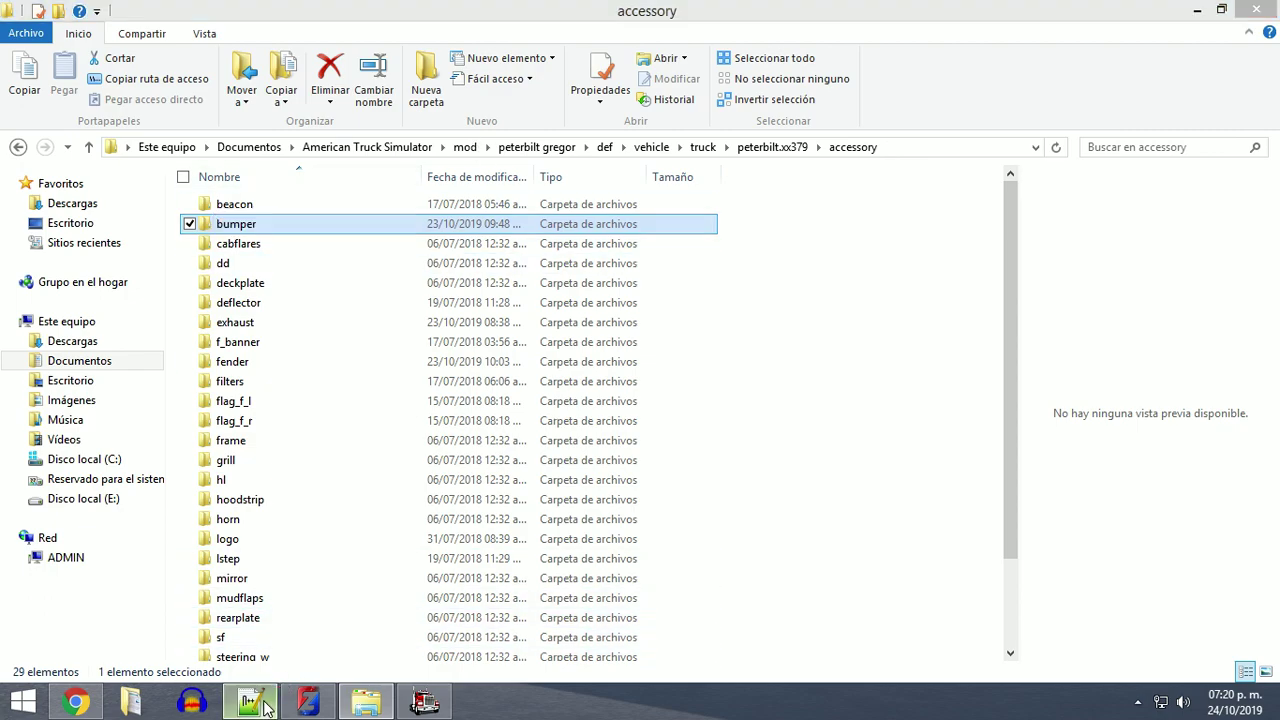
left_click_drag(256, 189, 210, 197)
key("ctrl+v")
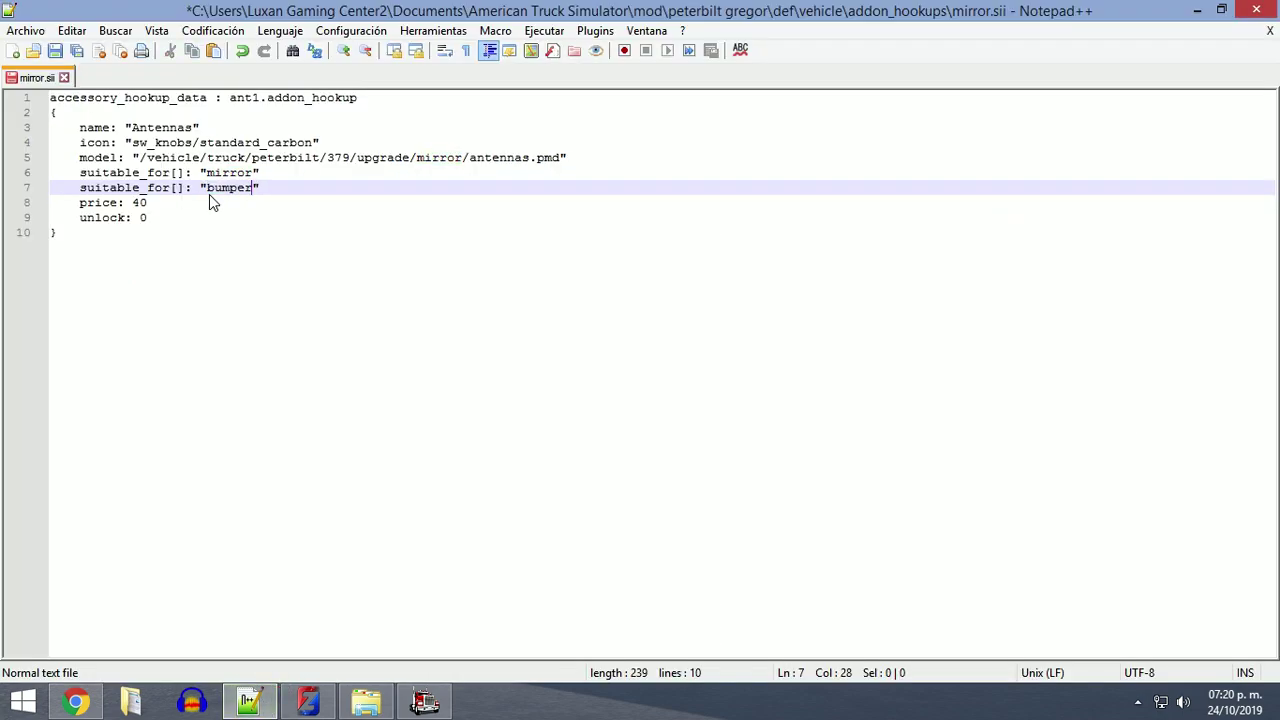
key("ctrl+s")
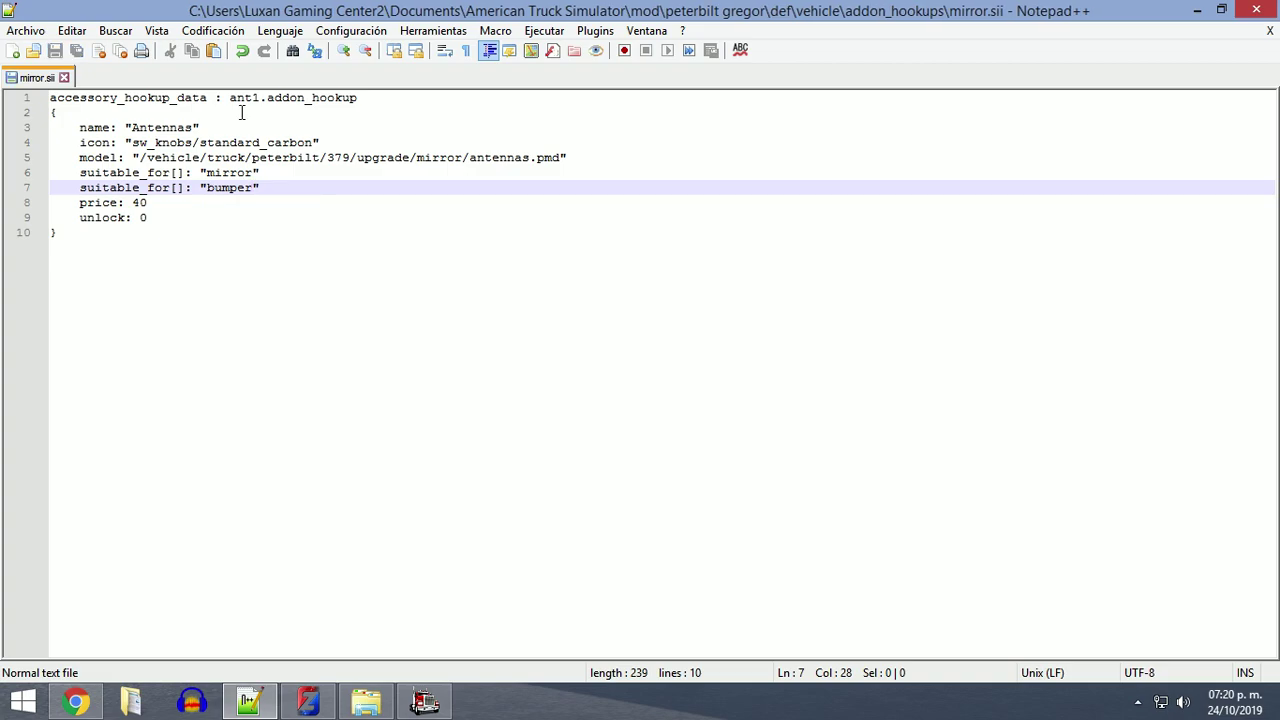
Switch to American Truck Simulator, continue the selected profile, start driving, and open truck customization at the service shop.
left_click(425, 705)
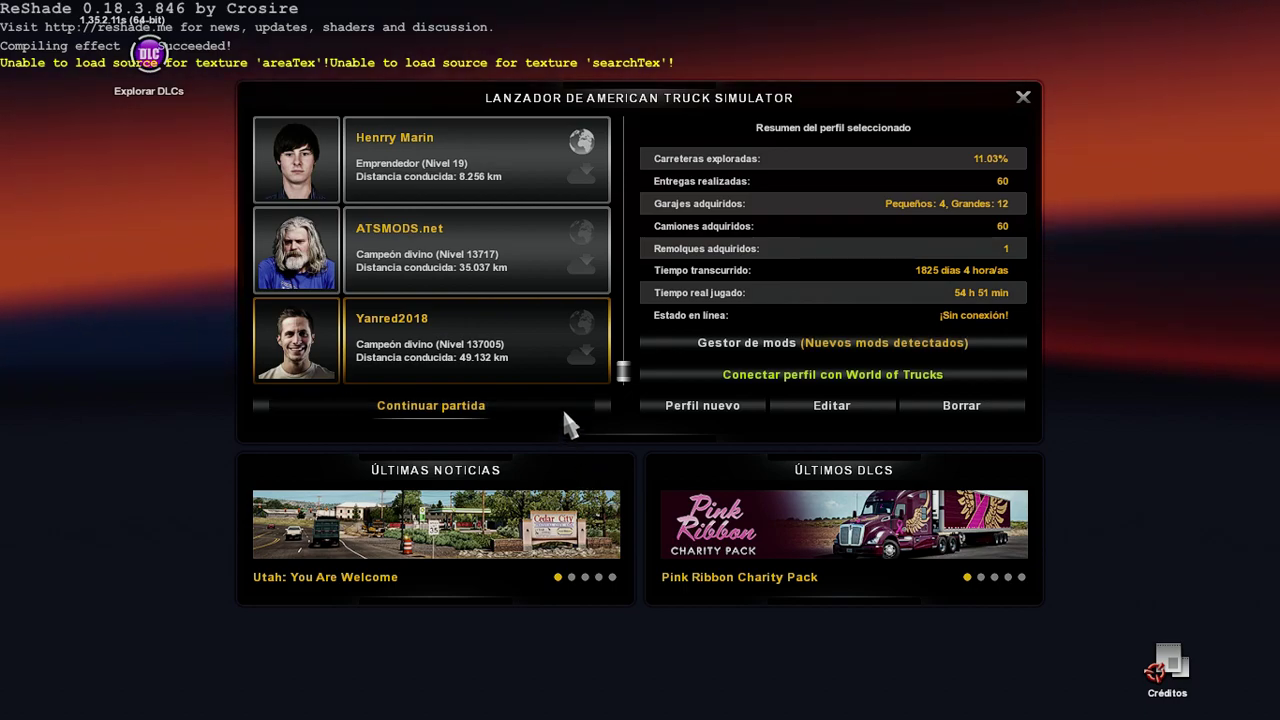
left_click(564, 413)
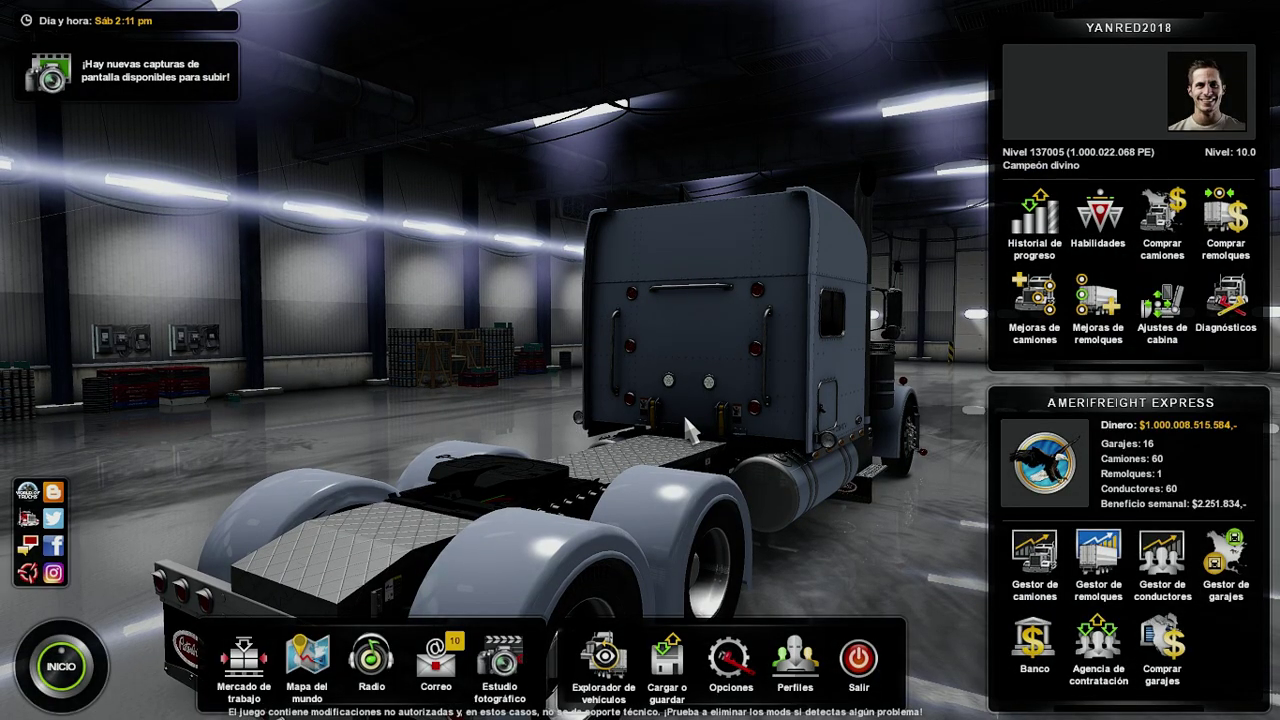
left_click(85, 655)
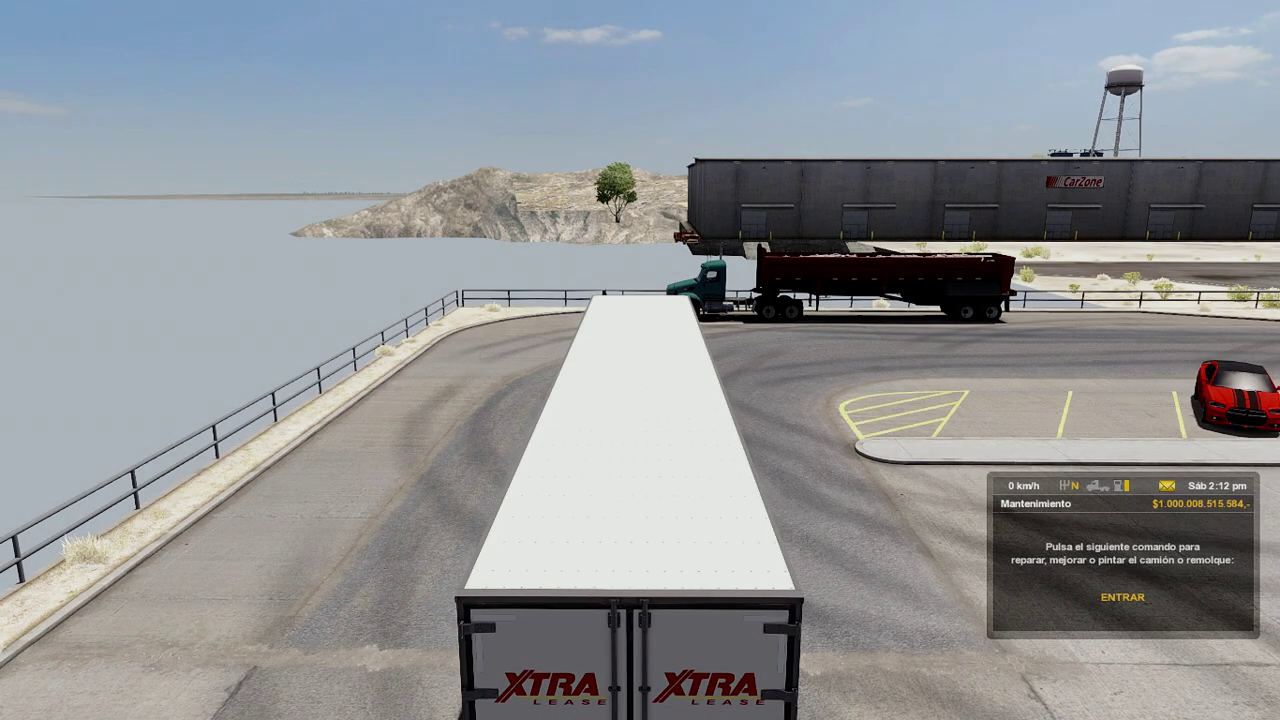
key("Return")
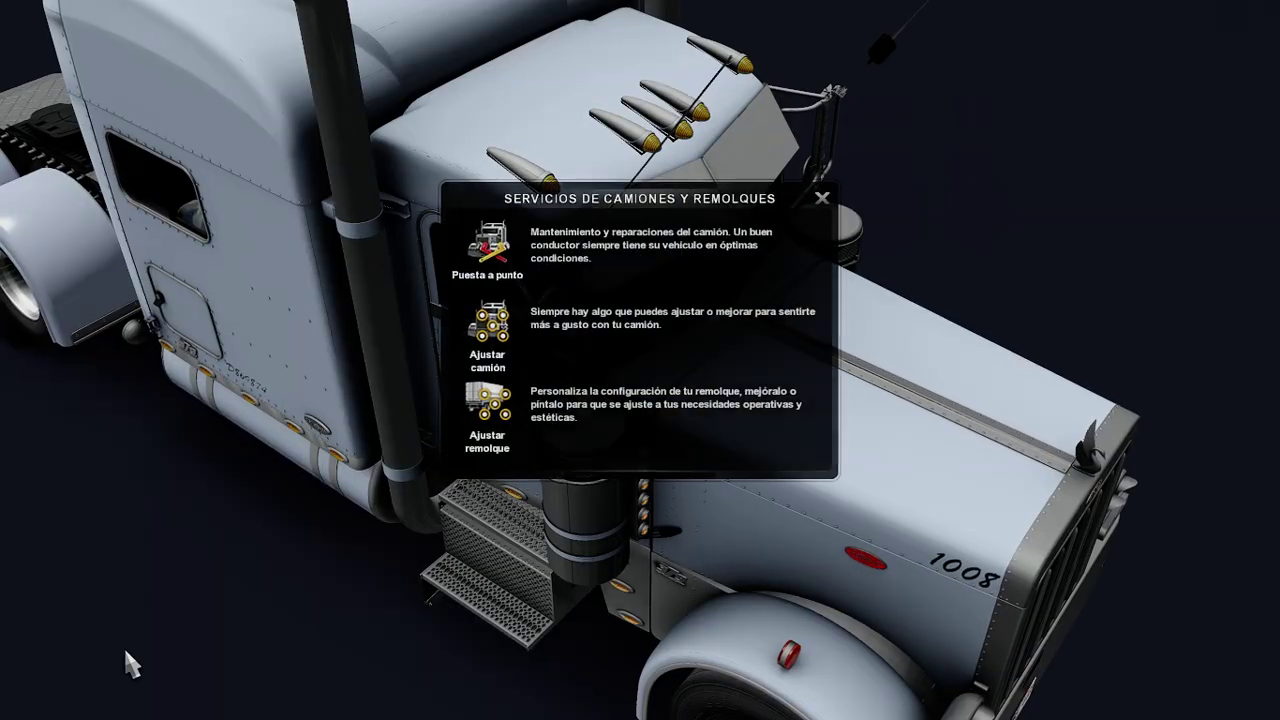
left_click(552, 320)
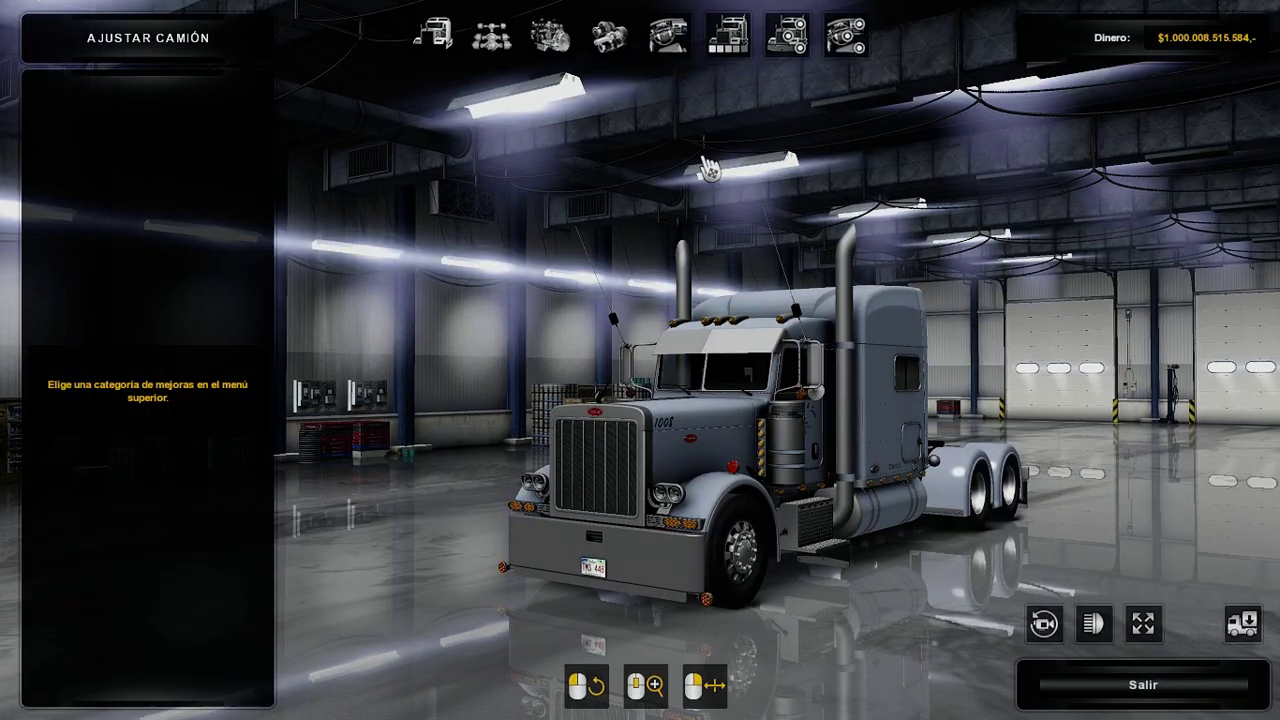